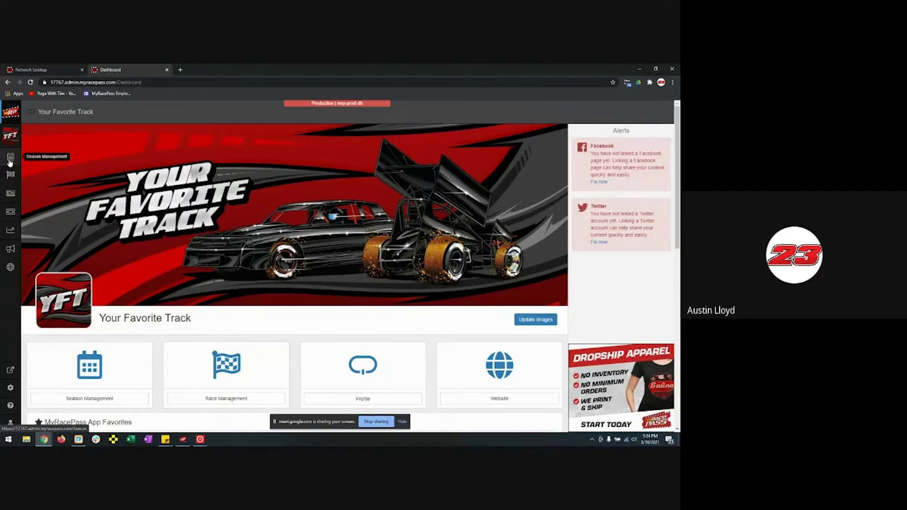
# - Open Season Management to see the 2023 Your Favorite Track season's upcoming events
pyautogui.scroll(-6, 170, 387)
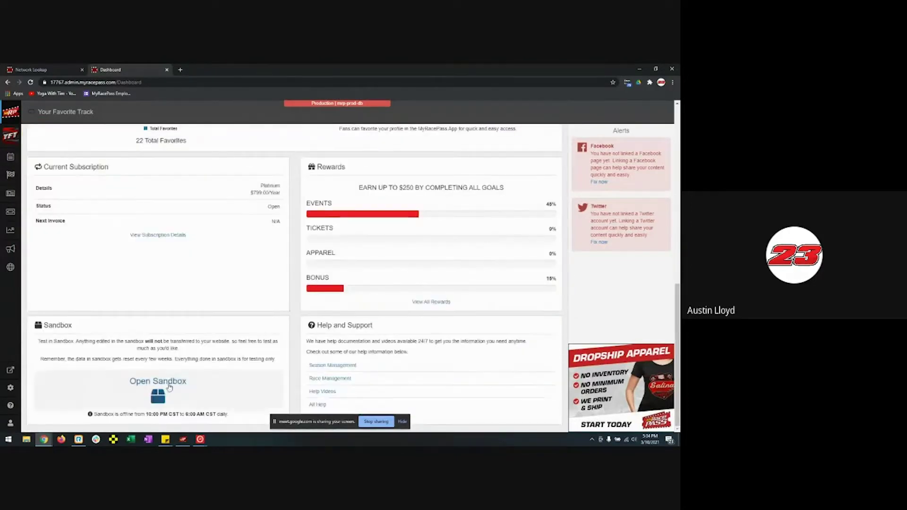
pyautogui.scroll(6, 308, 308)
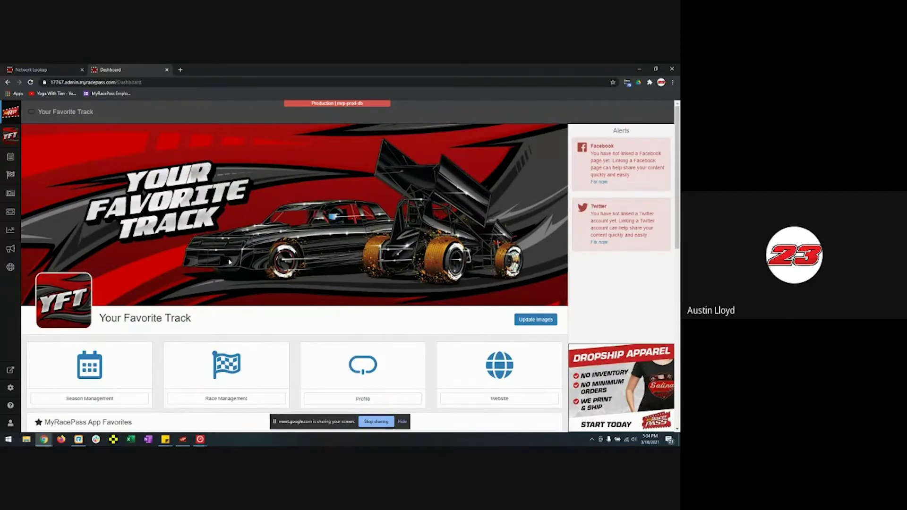
pyautogui.click(11, 157)
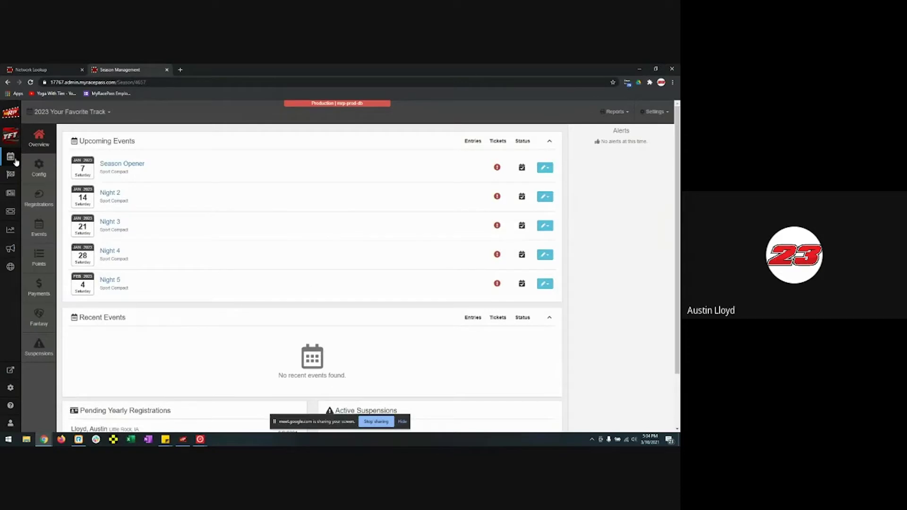
# - Show the 2021 Winter Season registrations and start adding a new registration
pyautogui.click(44, 195)
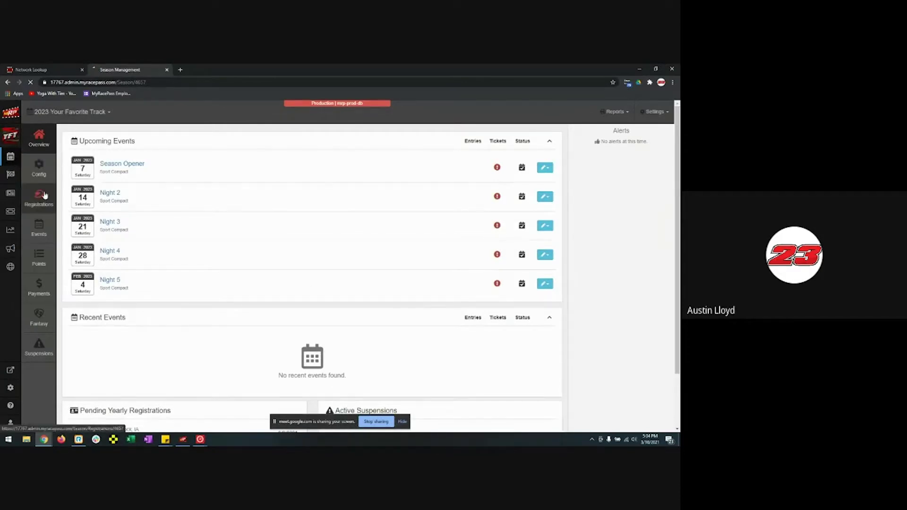
pyautogui.click(71, 111)
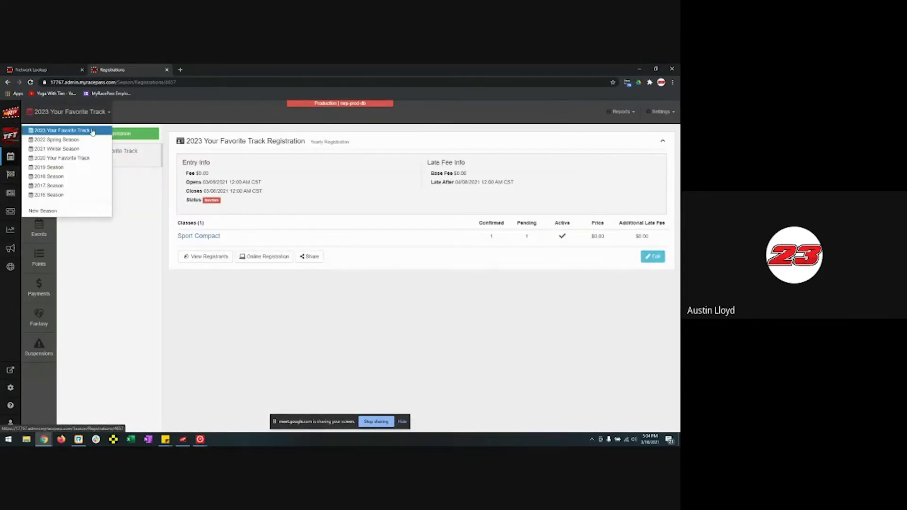
pyautogui.click(71, 150)
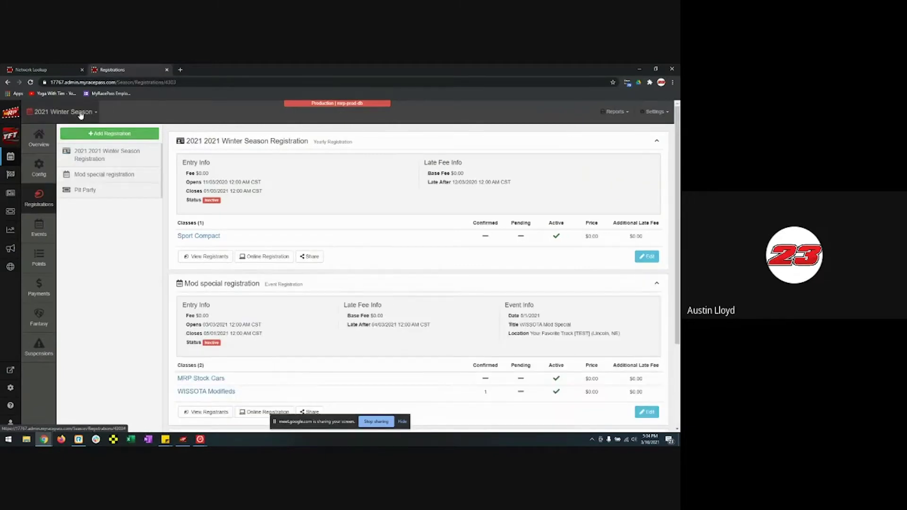
pyautogui.click(71, 112)
pyautogui.click(62, 140)
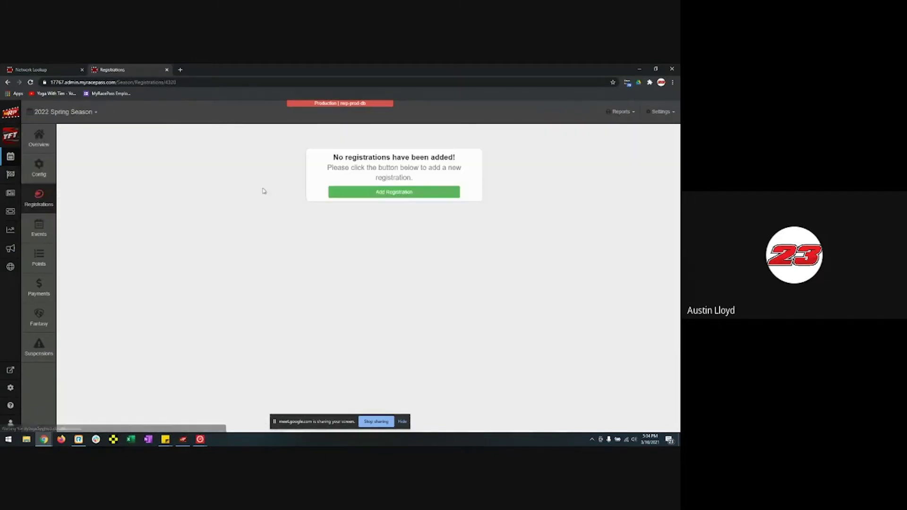
pyautogui.click(78, 113)
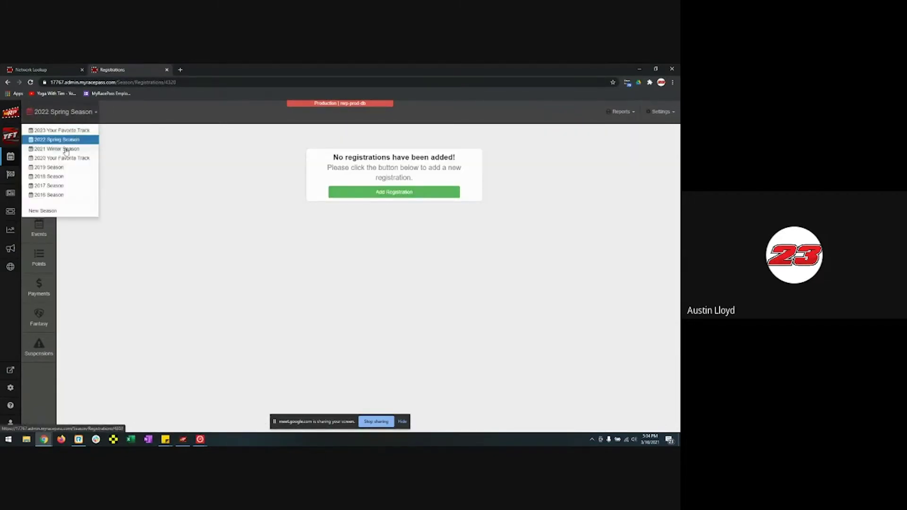
pyautogui.click(66, 150)
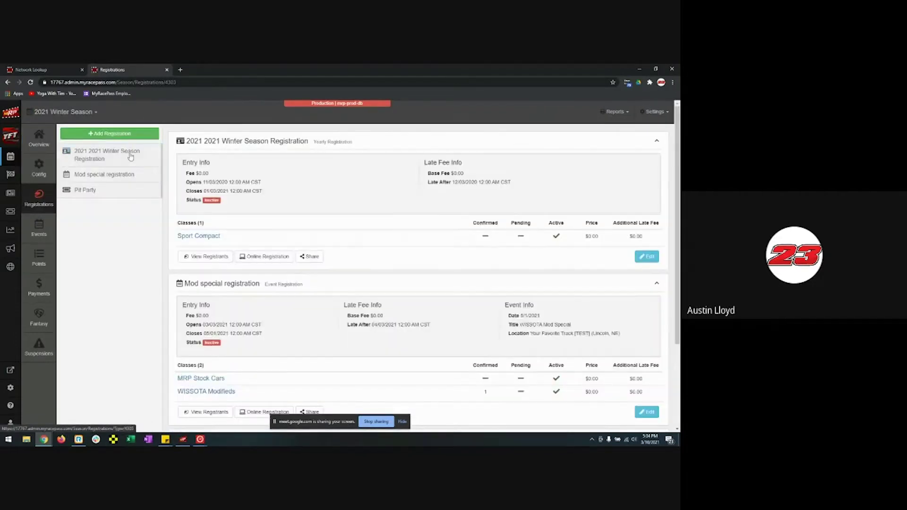
pyautogui.click(110, 134)
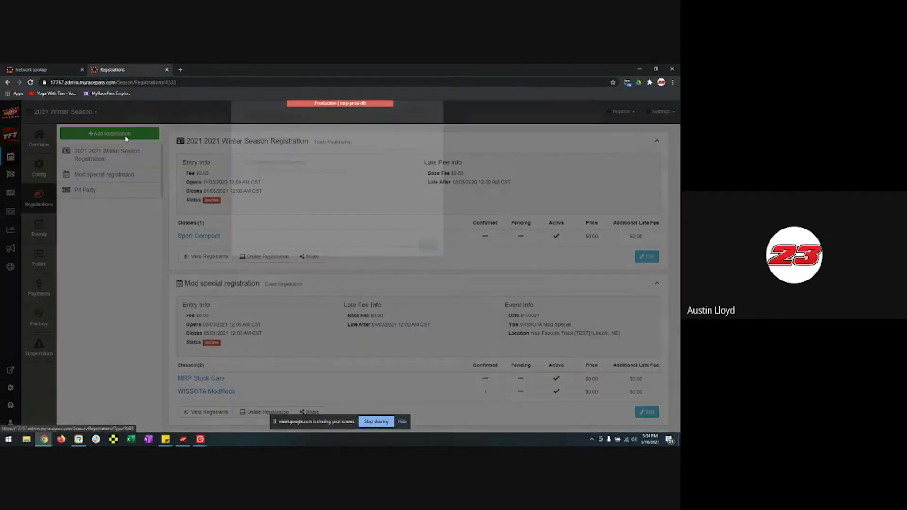
# - Choose Event Registration as the registration type and continue to its form
pyautogui.click(290, 190)
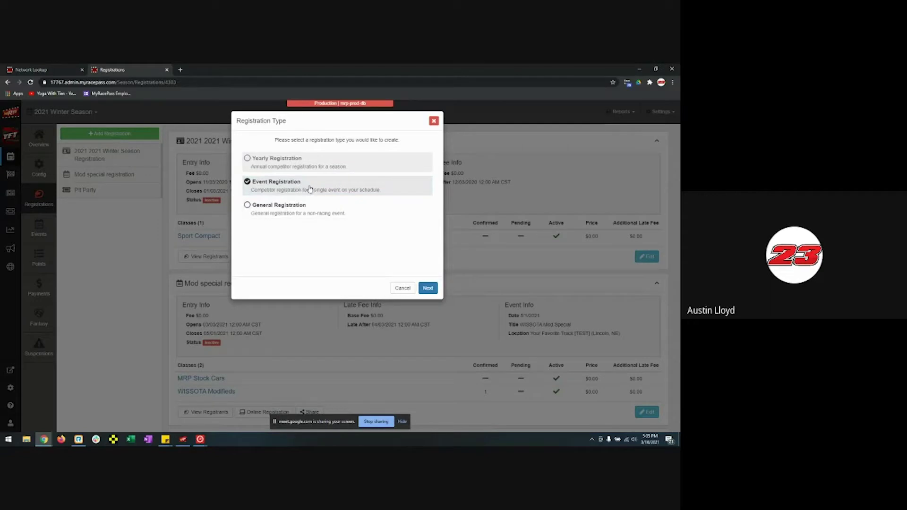
pyautogui.click(420, 287)
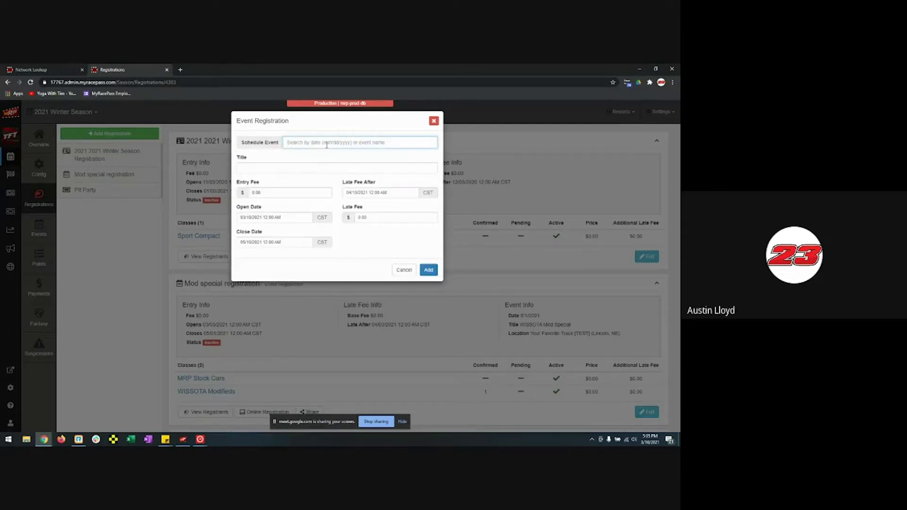
# - Link the new registration to the Finale scheduled event
pyautogui.write('May')
pyautogui.press('BackSpace')
pyautogui.press('BackSpace')
pyautogui.press('BackSpace')
pyautogui.press('BackSpace')
pyautogui.write('5')
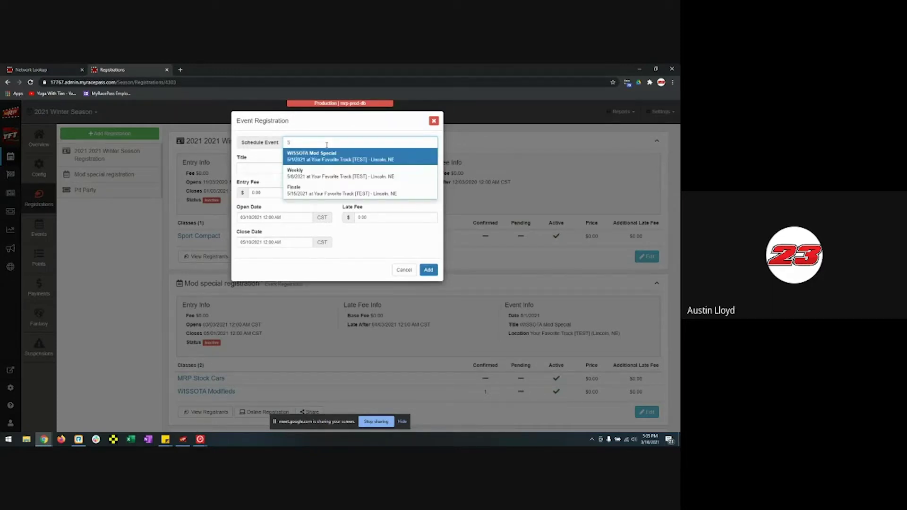
pyautogui.press('Down')
pyautogui.press('Down')
pyautogui.press('Return')
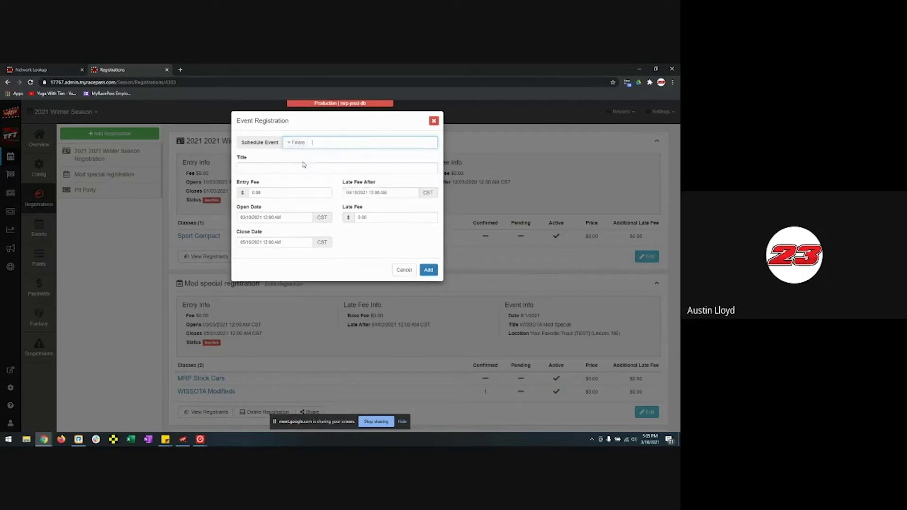
# - Title the registration 'Stock Car Finale' and check the entry and late fee fields
pyautogui.click(283, 168)
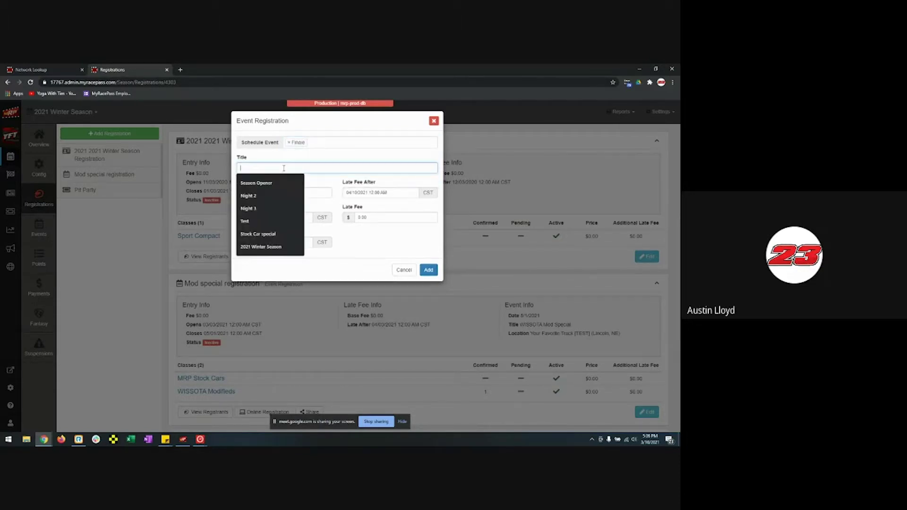
pyautogui.write('Stock Car Finale')
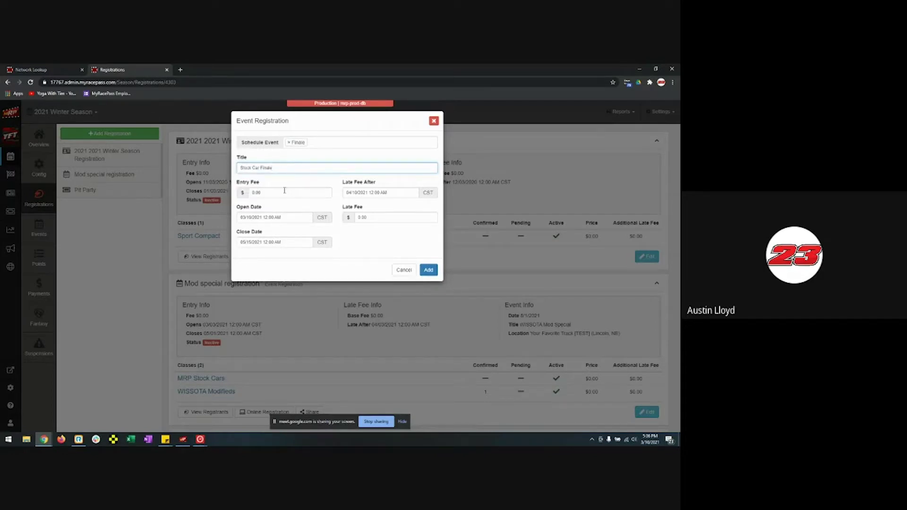
pyautogui.click(284, 191)
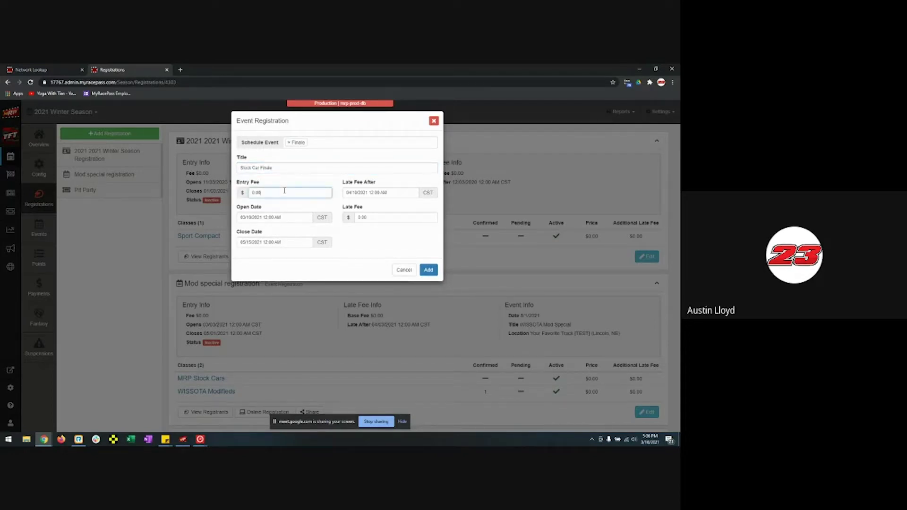
pyautogui.click(375, 217)
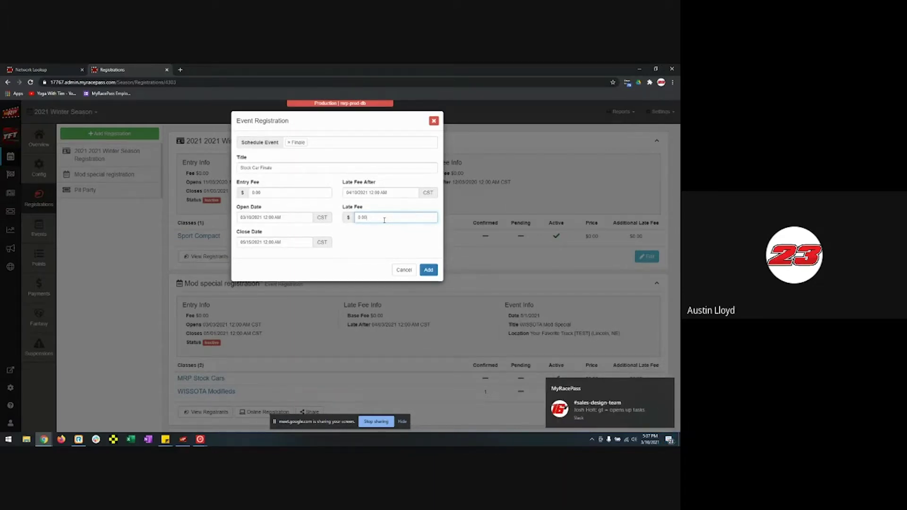
# - Add the Stock Car Finale event registration to save it
pyautogui.click(428, 270)
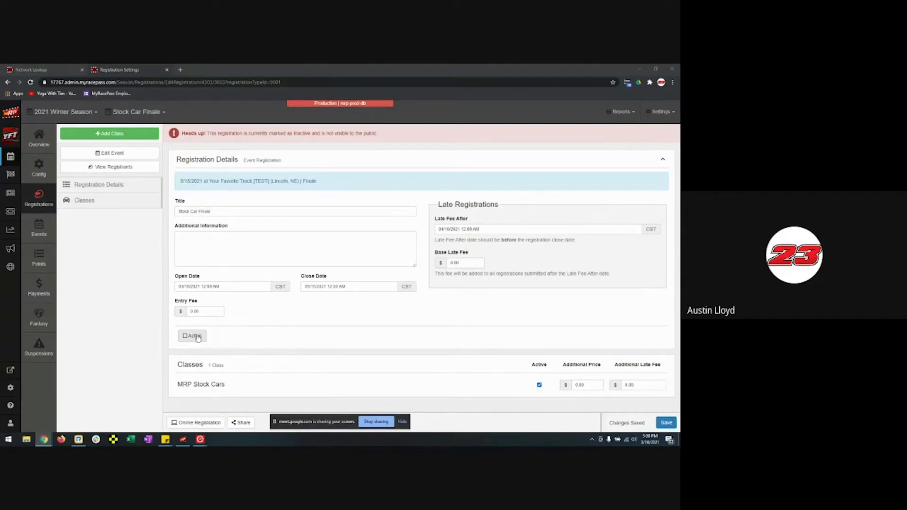
# - Toggle Stock Car Finale to active and open its shared public registration page
pyautogui.click(197, 336)
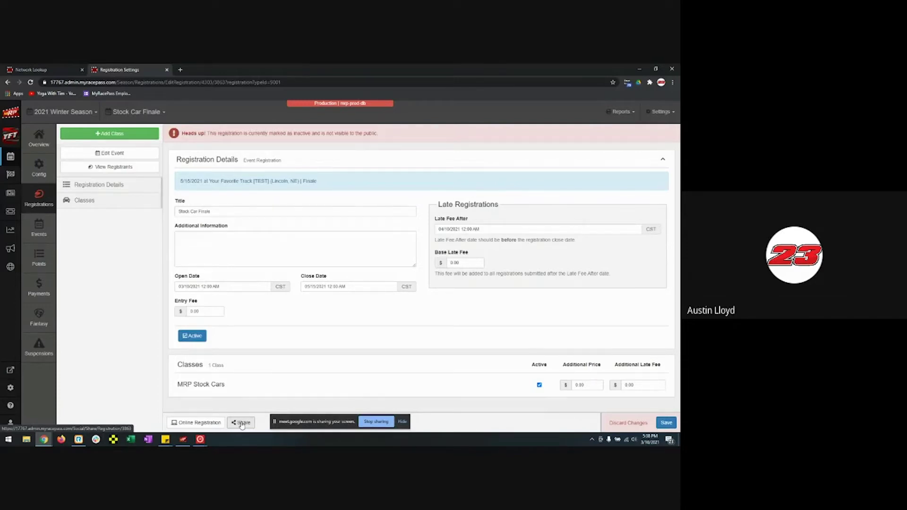
pyautogui.click(242, 424)
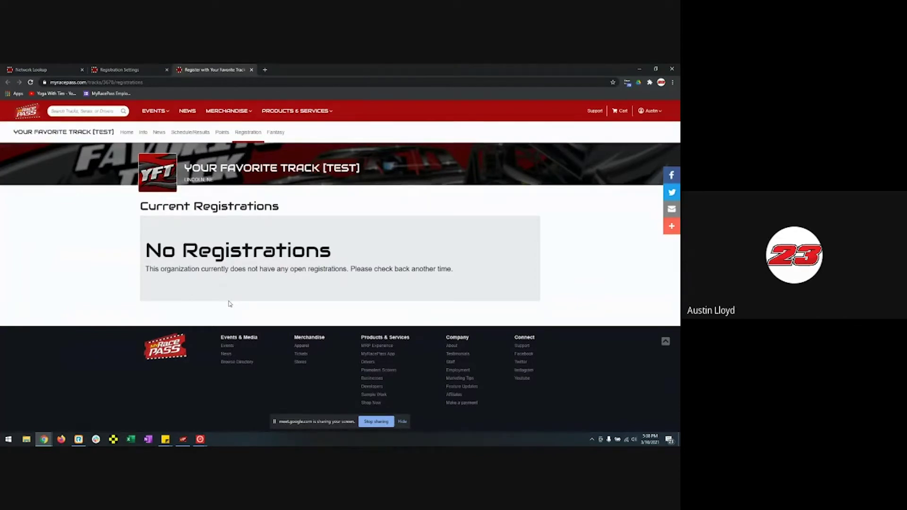
# - Close the public page, save Stock Car Finale as active, and open Online Registration
pyautogui.click(251, 69)
pyautogui.click(192, 335)
pyautogui.click(666, 422)
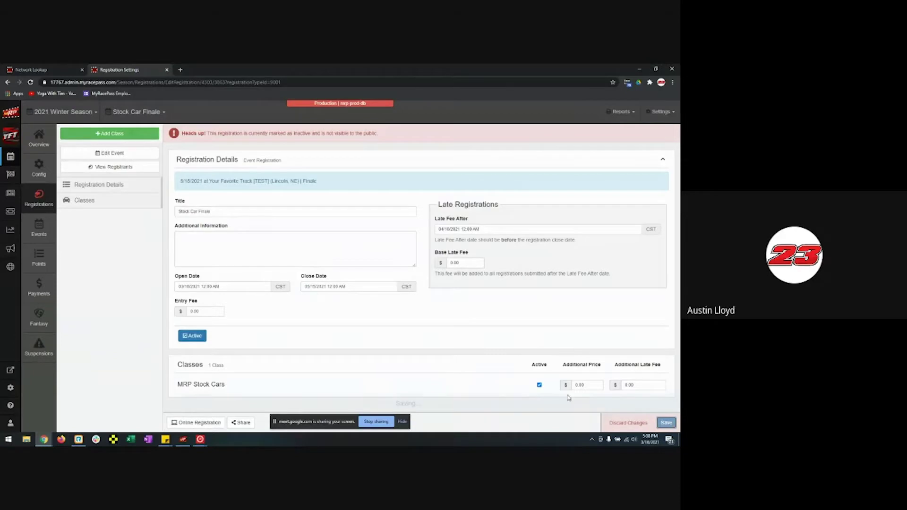
pyautogui.click(185, 423)
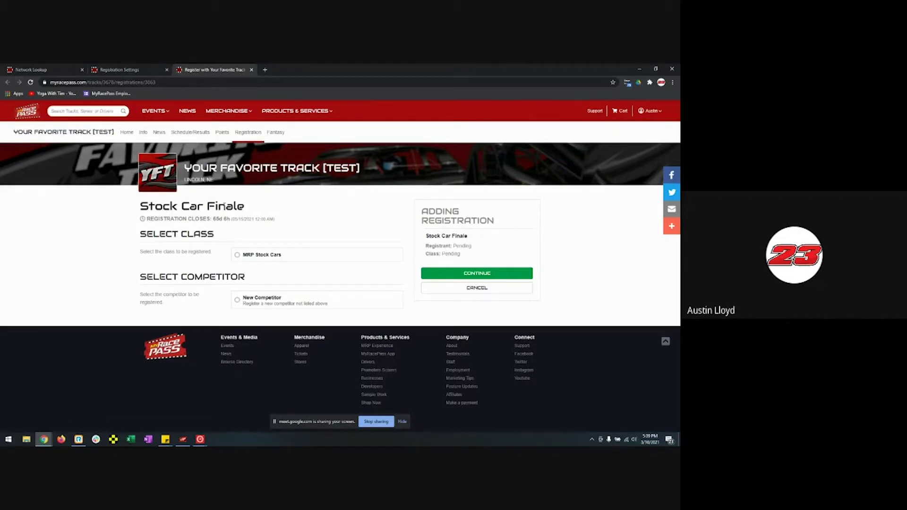
# - Register a new competitor in MRP Stock Cars without importing previous registration data
pyautogui.click(255, 258)
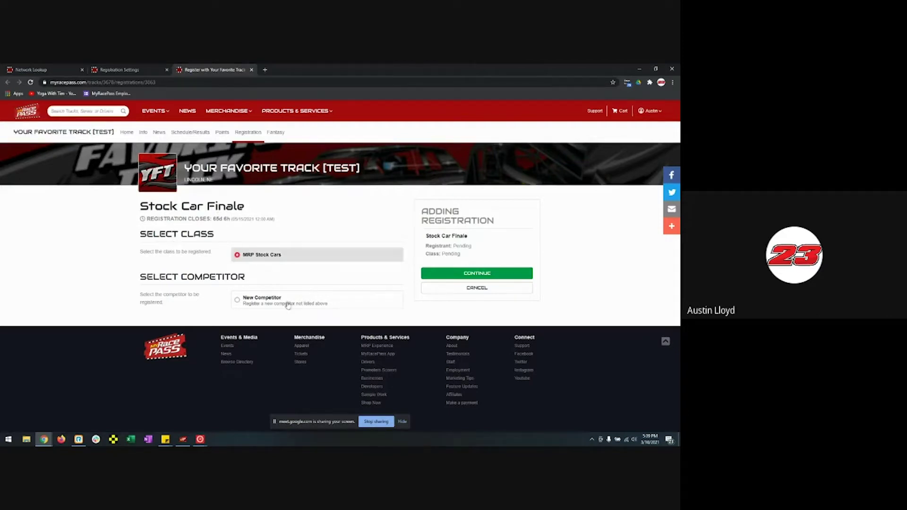
pyautogui.click(274, 306)
pyautogui.click(447, 274)
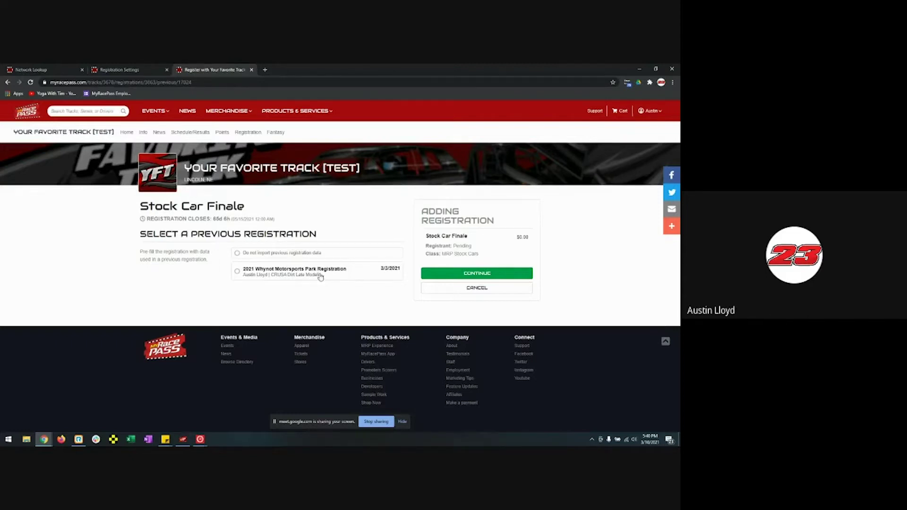
pyautogui.click(320, 275)
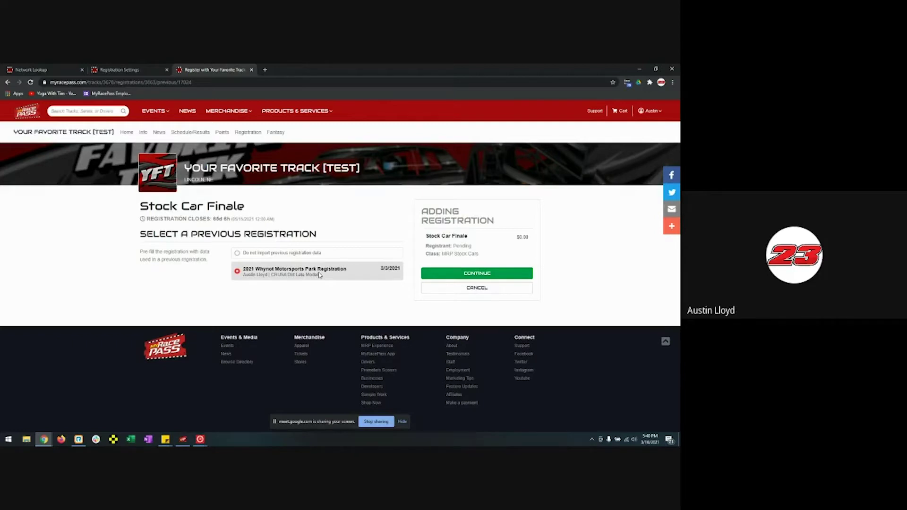
pyautogui.click(319, 254)
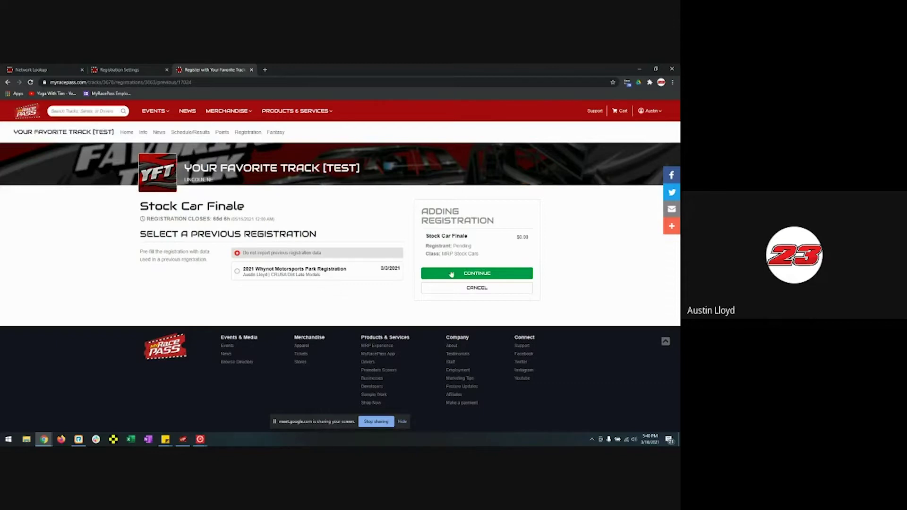
pyautogui.click(479, 278)
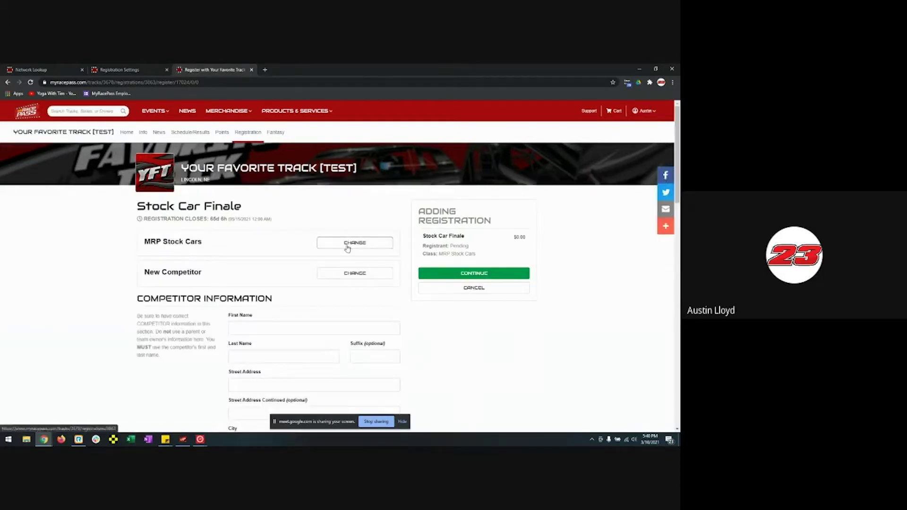
# - Autofill the competitor's name and address from the saved entry
pyautogui.scroll(-2, 272, 272)
pyautogui.click(276, 256)
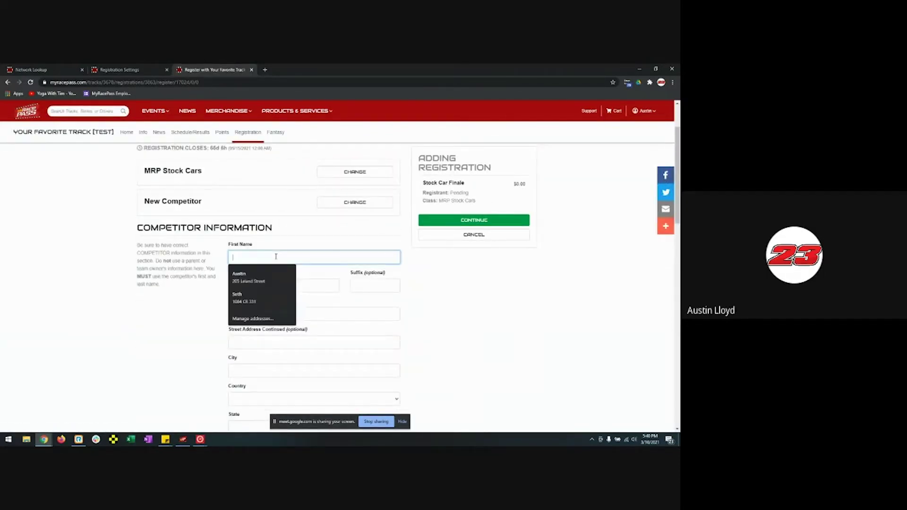
pyautogui.click(251, 278)
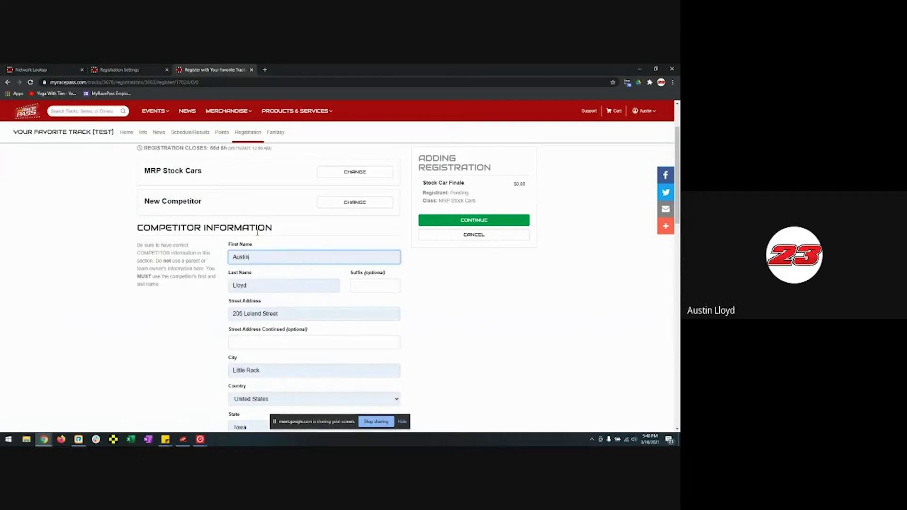
pyautogui.scroll(-1, 284, 297)
pyautogui.scroll(-4, 283, 297)
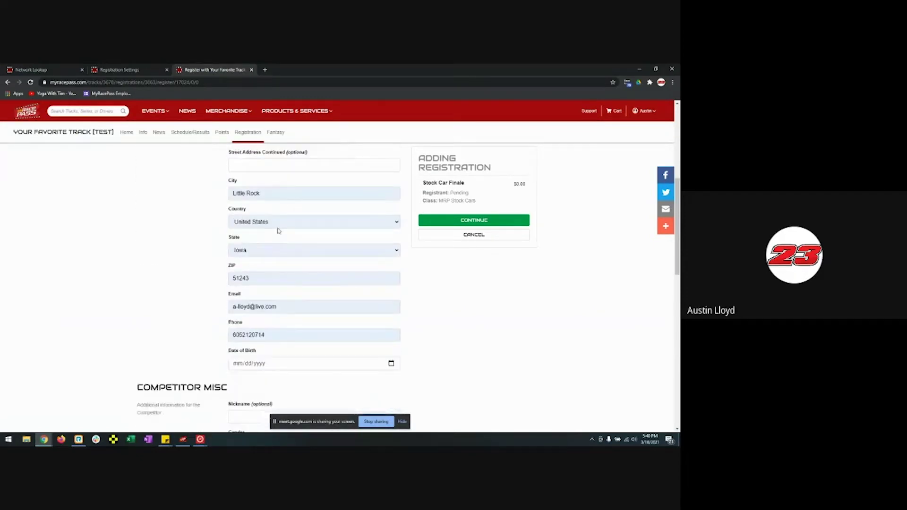
pyautogui.scroll(-2, 278, 267)
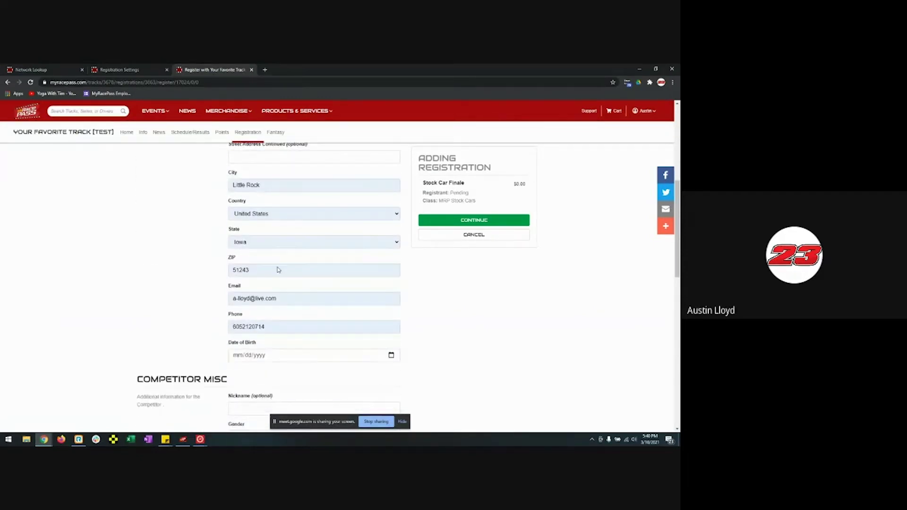
pyautogui.scroll(-2, 277, 267)
# - Enter the competitor's date of birth, nickname 'Slow', gender Male and jacket size Adult Large
pyautogui.click(268, 222)
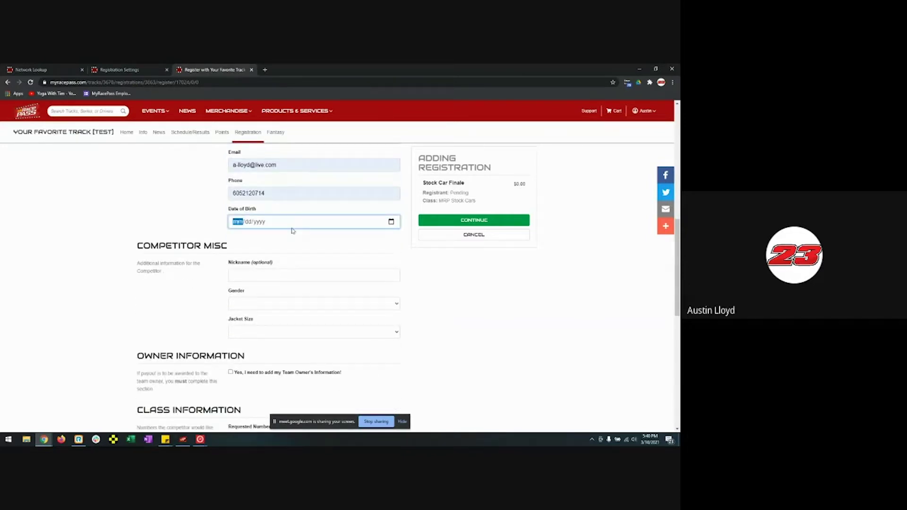
pyautogui.write('07/11/1992')
pyautogui.press('Tab')
pyautogui.write('Slow')
pyautogui.press('Tab')
pyautogui.press('m')
pyautogui.press('Tab')
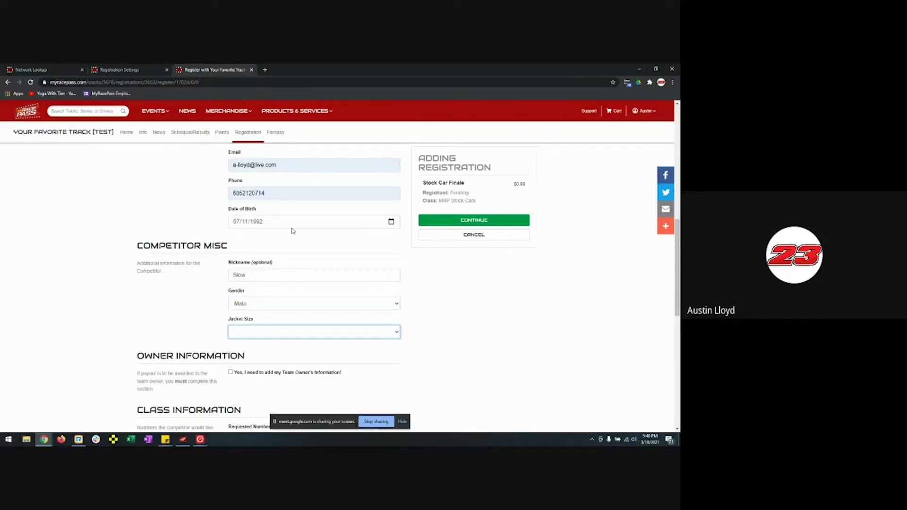
pyautogui.press('Down')
pyautogui.press('Down')
pyautogui.press('Down')
pyautogui.press('Down')
pyautogui.press('Up')
pyautogui.scroll(-3, 419, 288)
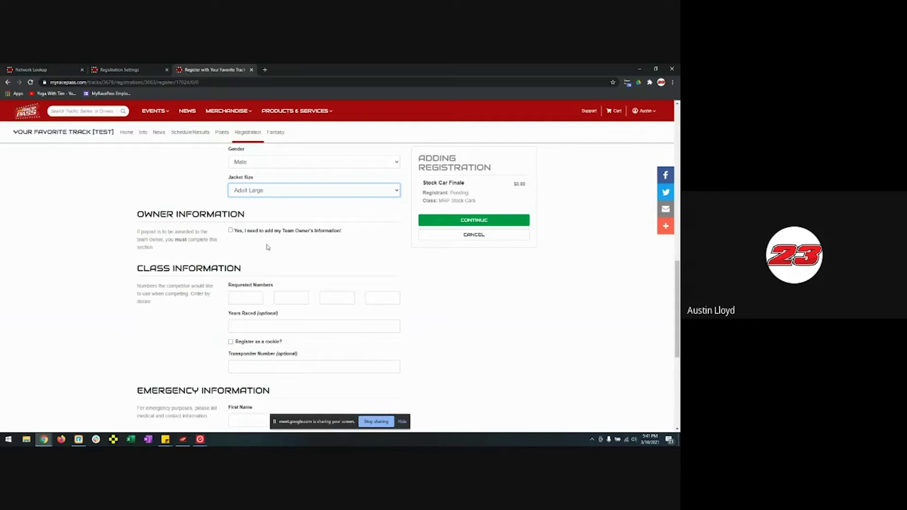
pyautogui.click(231, 231)
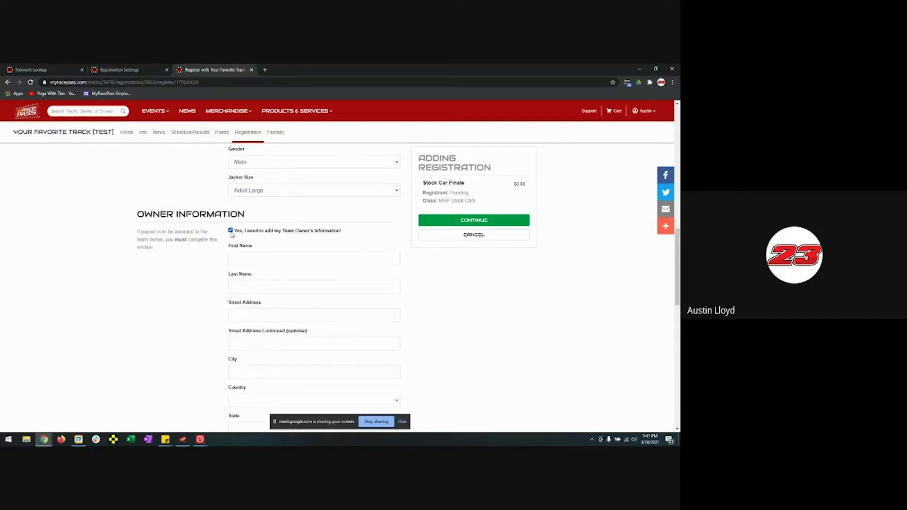
pyautogui.click(254, 254)
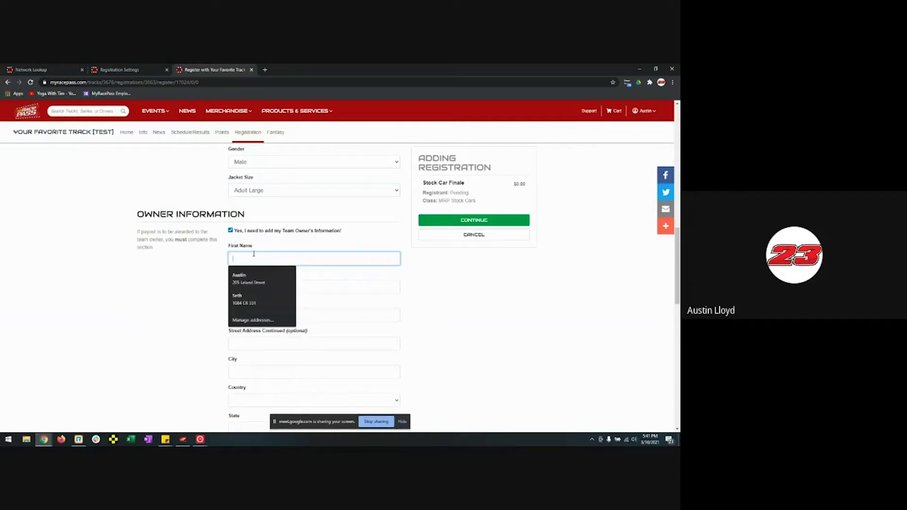
pyautogui.scroll(-5, 208, 293)
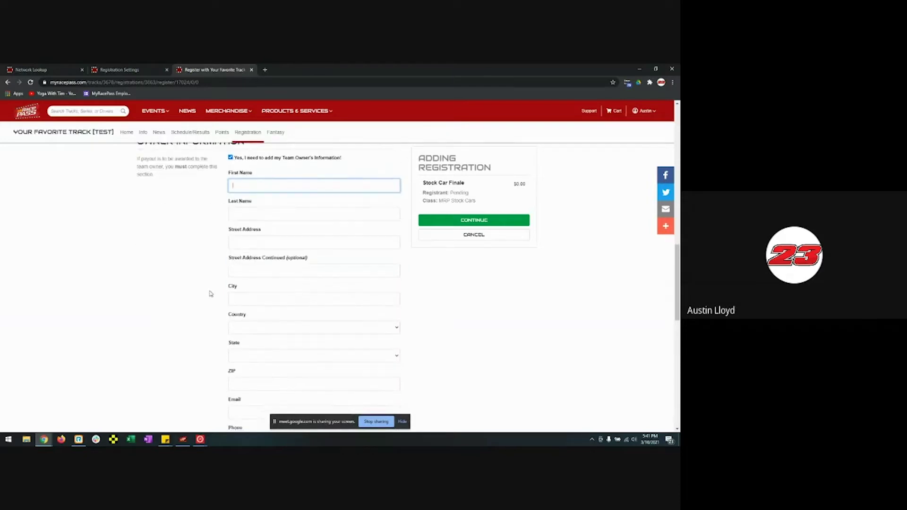
pyautogui.click(262, 295)
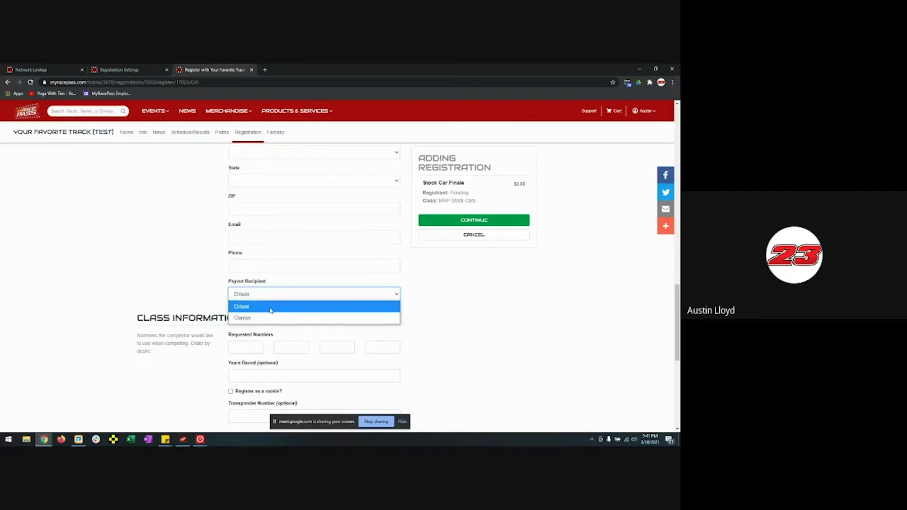
pyautogui.scroll(5, 193, 273)
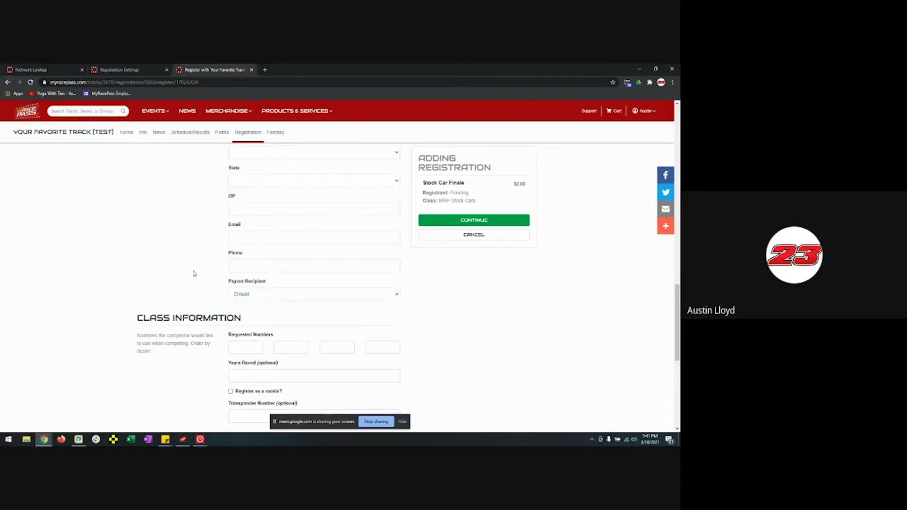
pyautogui.click(230, 194)
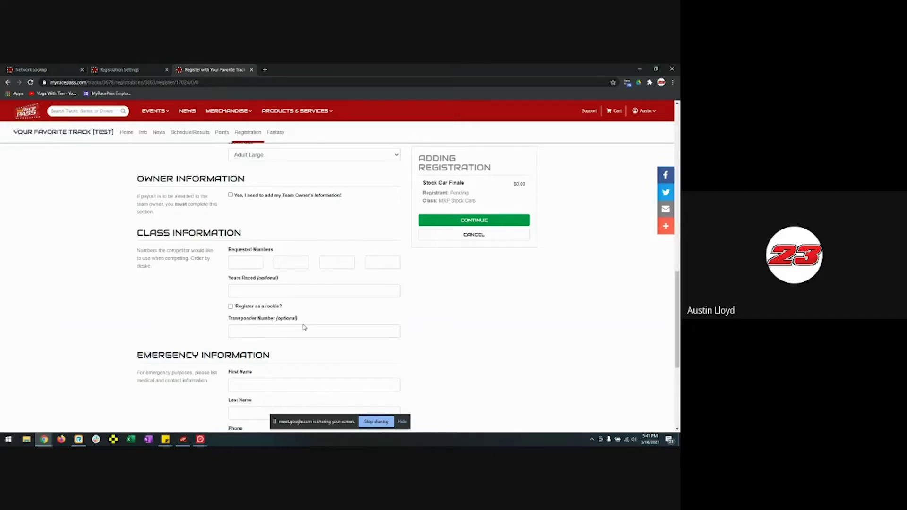
# - Autofill the emergency contact's name and phone from the saved entry
pyautogui.scroll(-4, 303, 325)
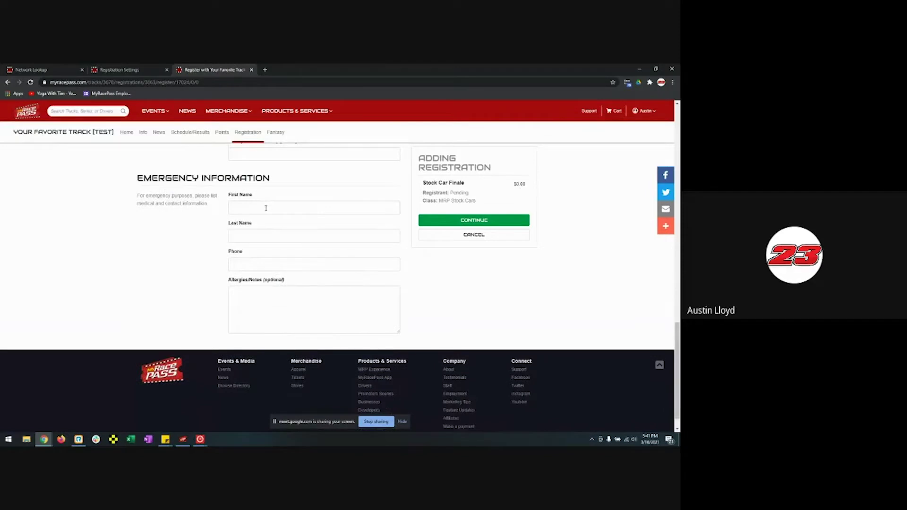
pyautogui.click(266, 209)
pyautogui.click(268, 223)
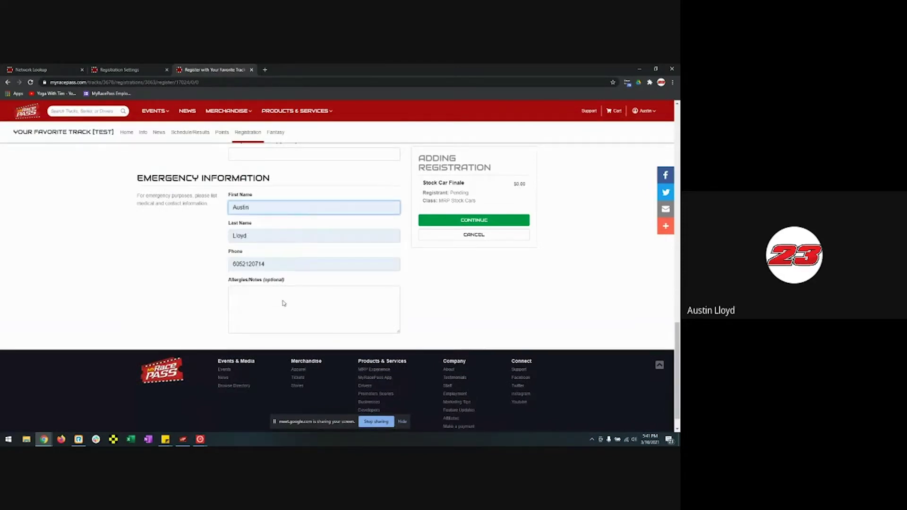
pyautogui.scroll(7, 335, 315)
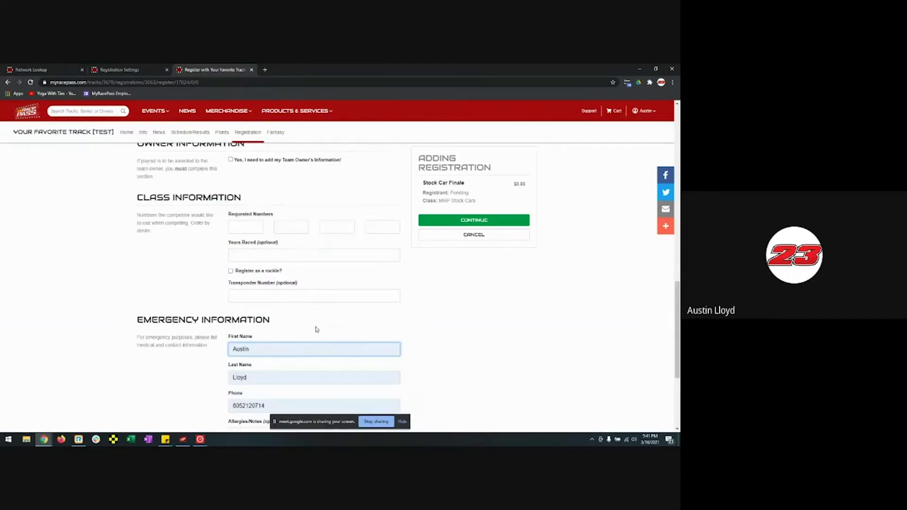
pyautogui.scroll(-4, 316, 329)
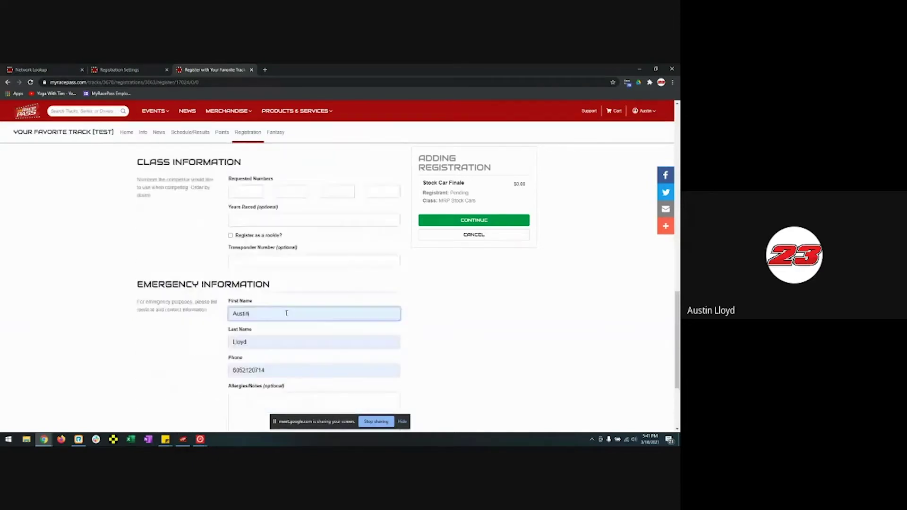
# - Enter requested numbers 23, 23L, 23x and 23A
pyautogui.click(245, 192)
pyautogui.write('23')
pyautogui.press('Tab')
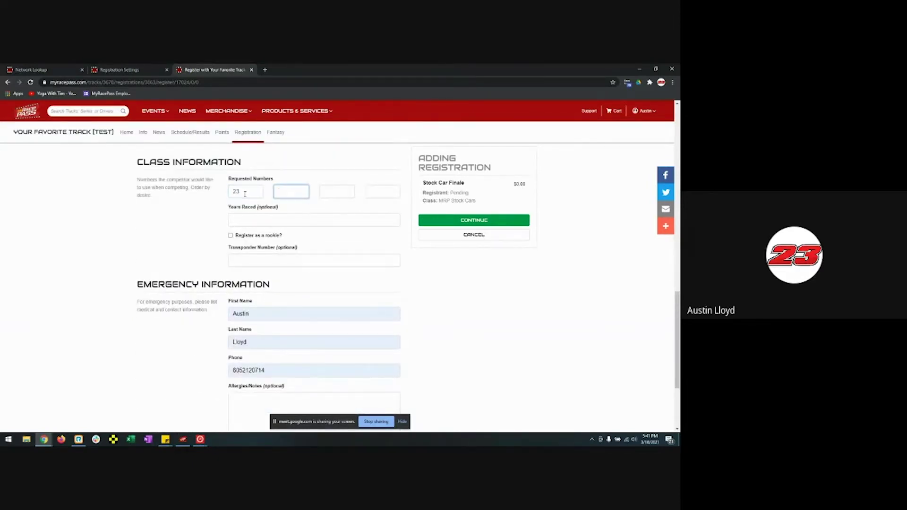
pyautogui.write('231')
pyautogui.press('Tab')
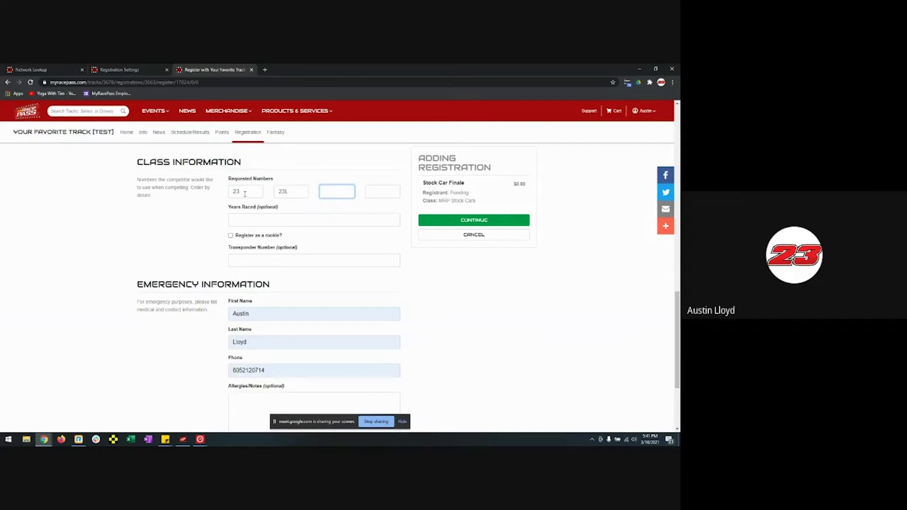
pyautogui.write('23x')
pyautogui.press('Tab')
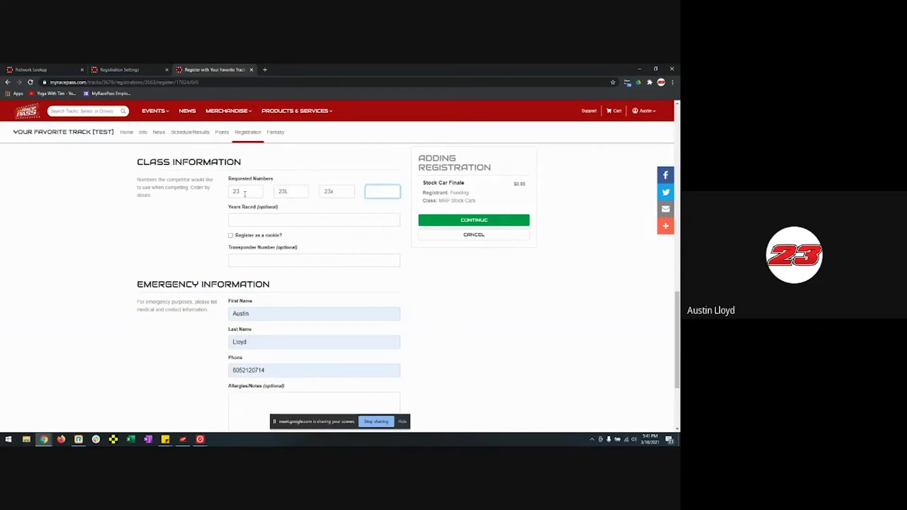
pyautogui.write('23A')
# - Confirm the registration details, accept the terms, and complete the Stock Car Finale registration
pyautogui.click(448, 223)
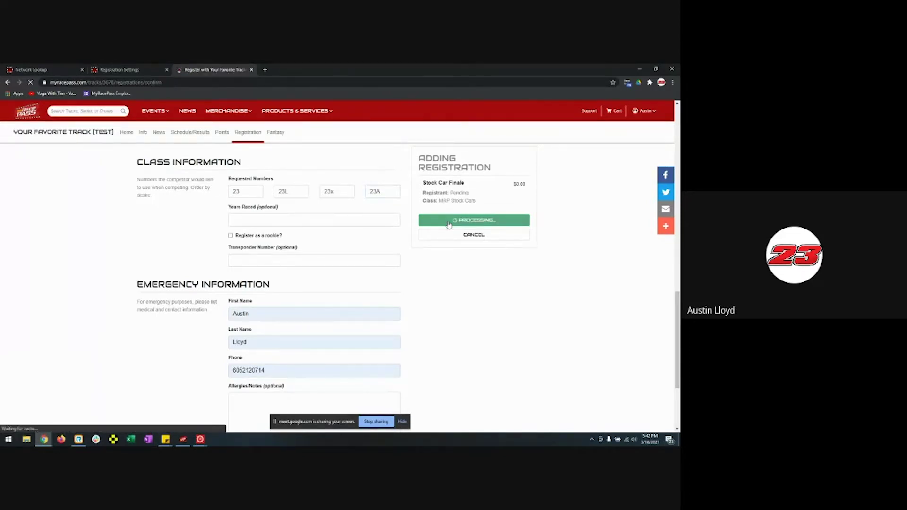
pyautogui.scroll(-3, 314, 235)
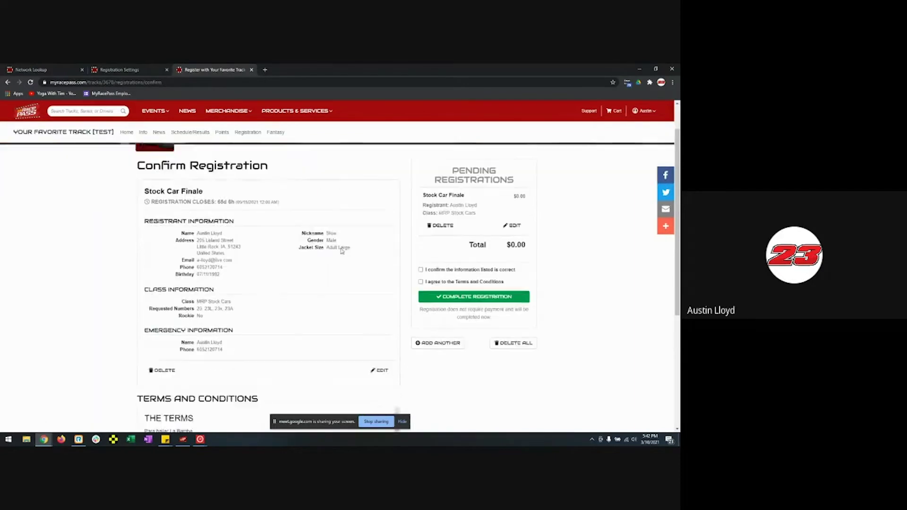
pyautogui.click(420, 257)
pyautogui.click(421, 269)
pyautogui.click(474, 284)
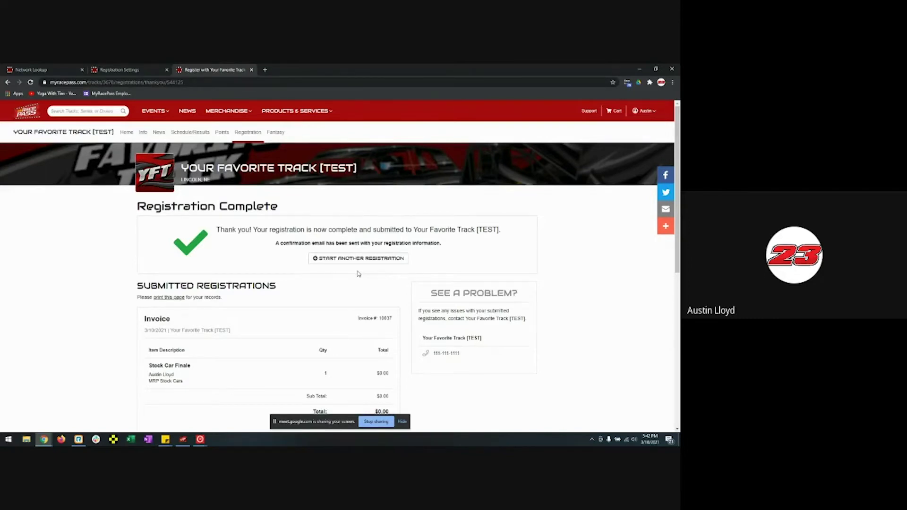
# - Review the Registration Complete page, then close the public registration tab
pyautogui.scroll(-10, 403, 298)
pyautogui.scroll(10, 404, 310)
pyautogui.scroll(-10, 429, 286)
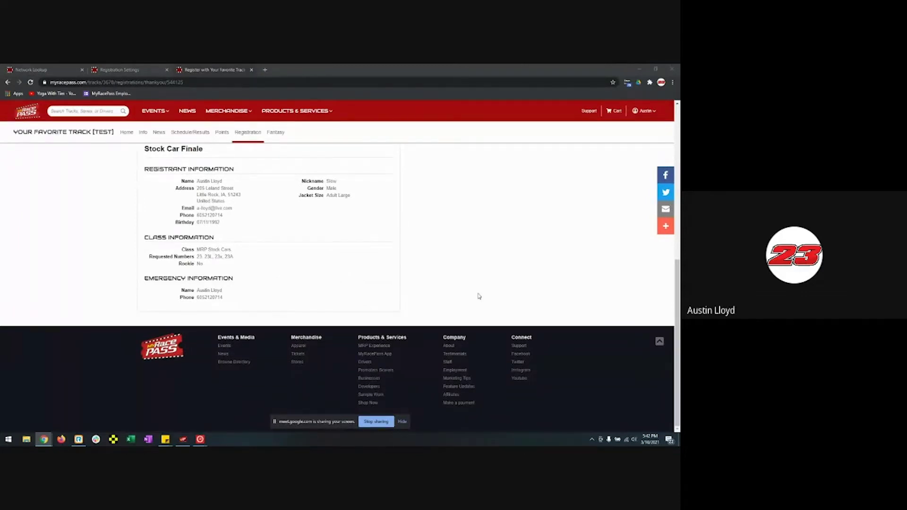
pyautogui.scroll(10, 411, 284)
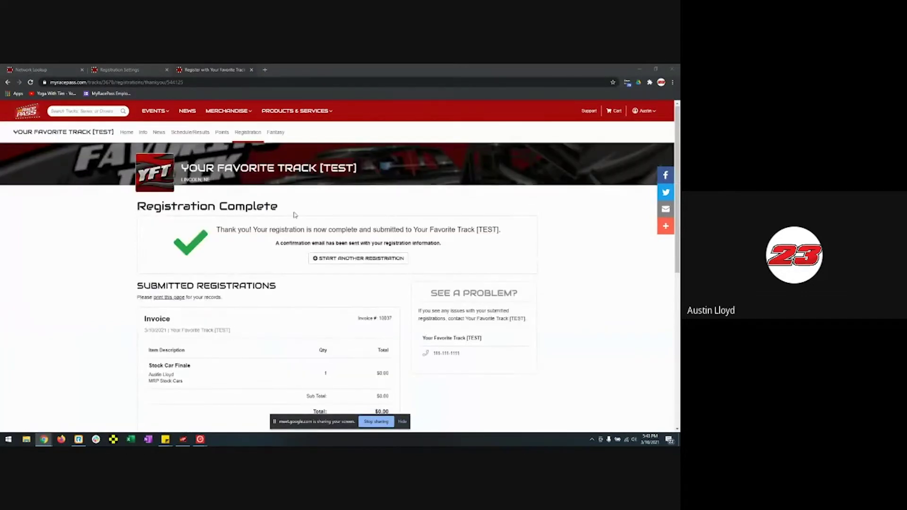
pyautogui.click(252, 70)
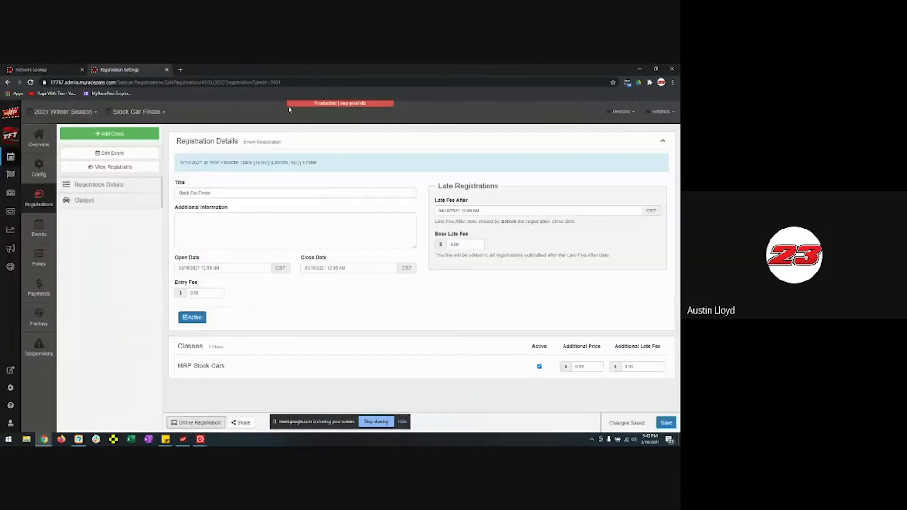
# - Open the 5/15/2021 Finale event's race management and its MRP Stock Cars entries
pyautogui.click(44, 225)
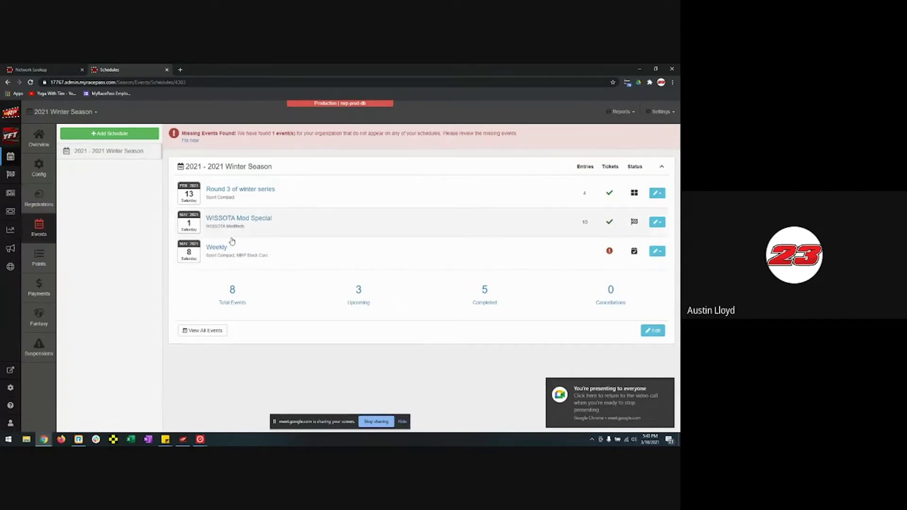
pyautogui.click(235, 300)
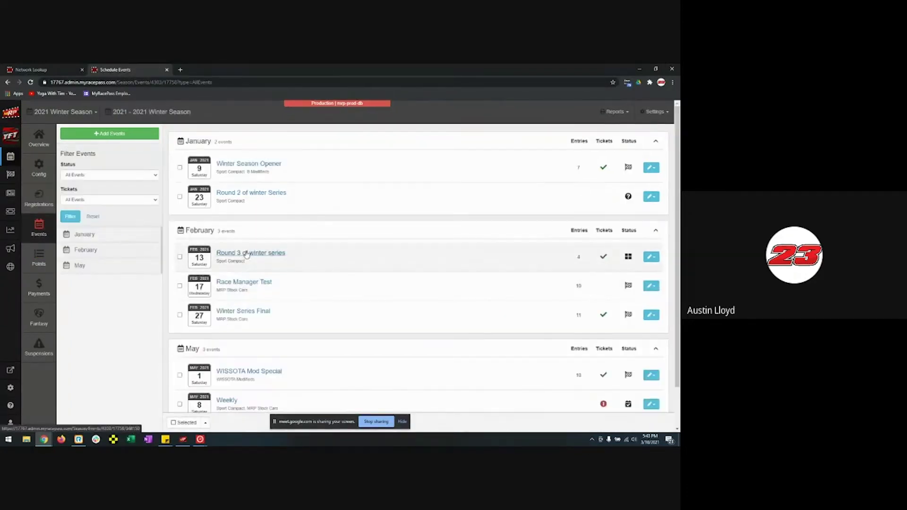
pyautogui.scroll(-1, 243, 246)
pyautogui.click(231, 384)
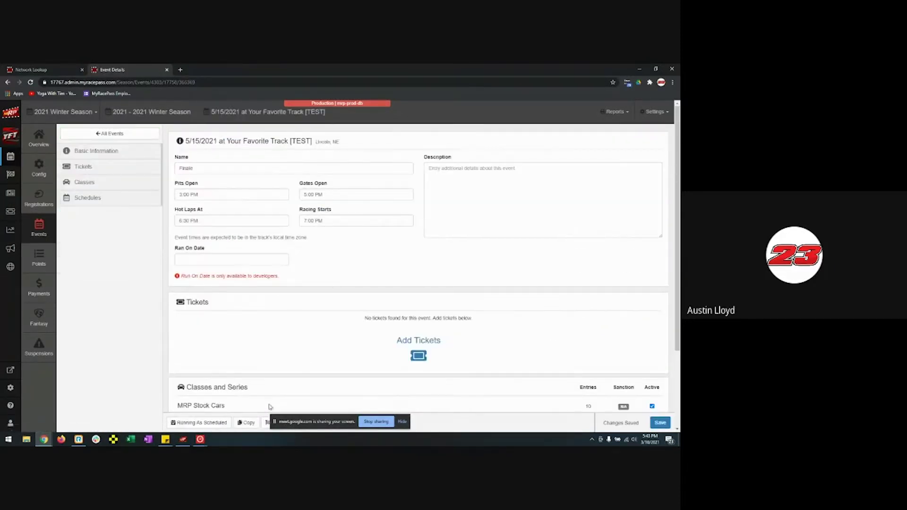
pyautogui.click(266, 422)
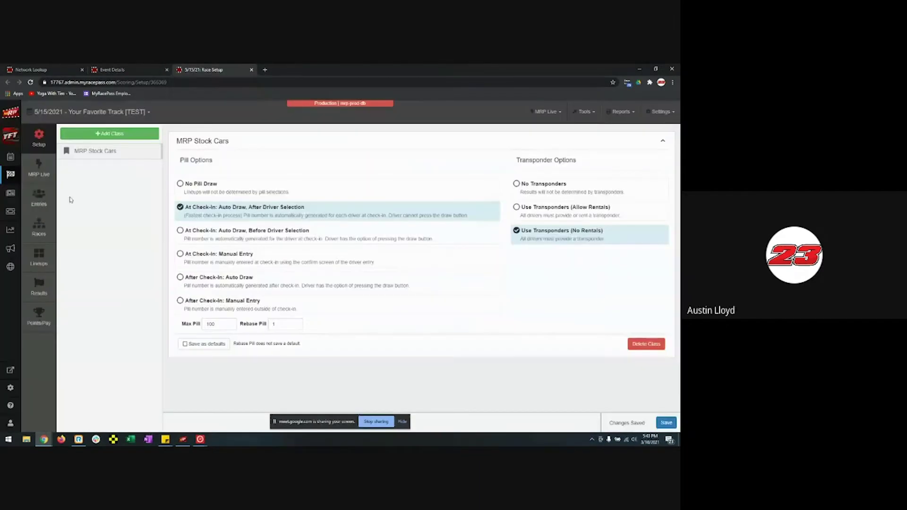
pyautogui.click(47, 209)
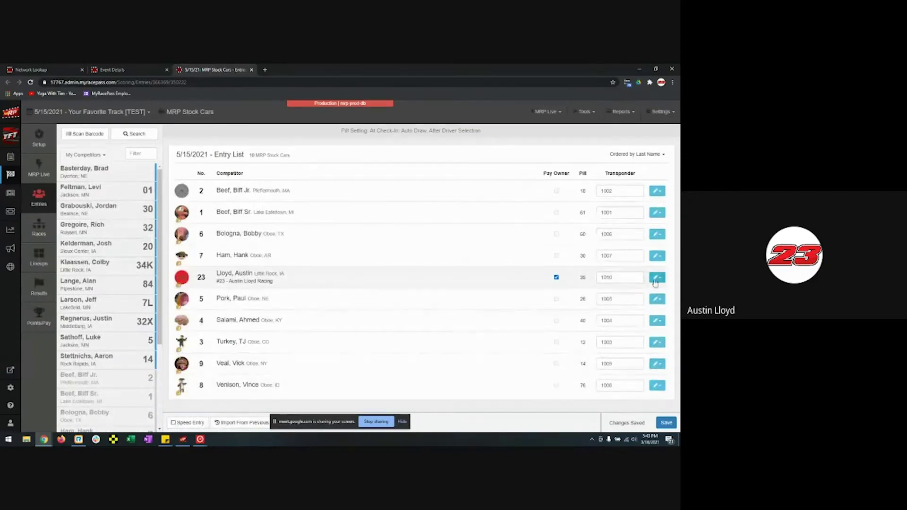
# - Delete car 23's entry from the MRP Stock Cars entry list
pyautogui.click(657, 277)
pyautogui.click(621, 419)
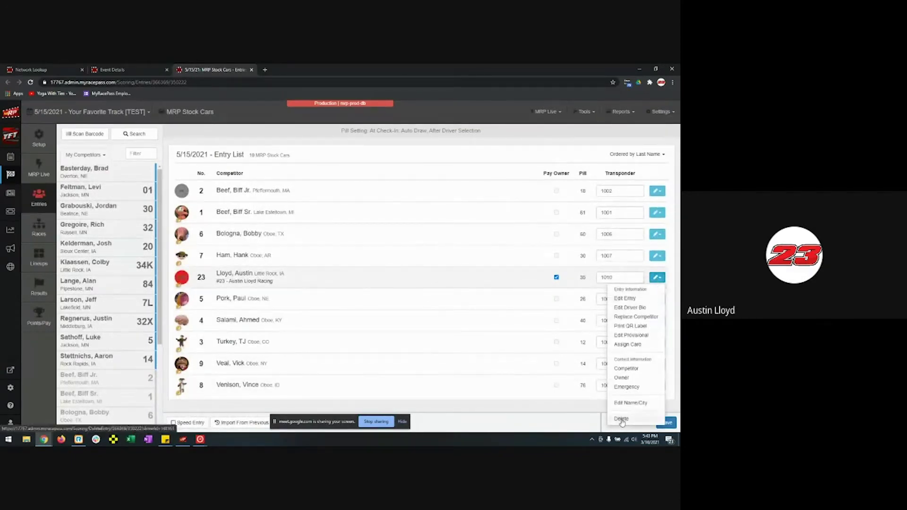
pyautogui.click(424, 181)
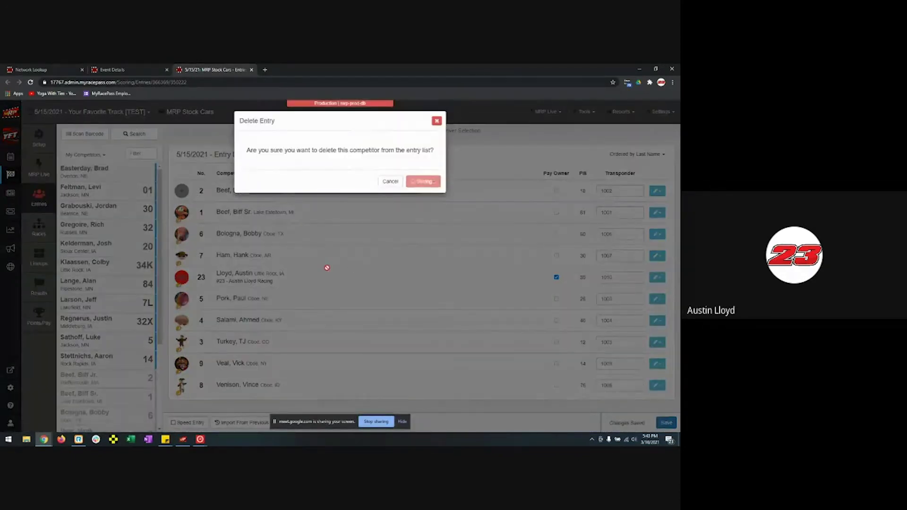
pyautogui.scroll(-2, 113, 257)
pyautogui.scroll(-1, 111, 251)
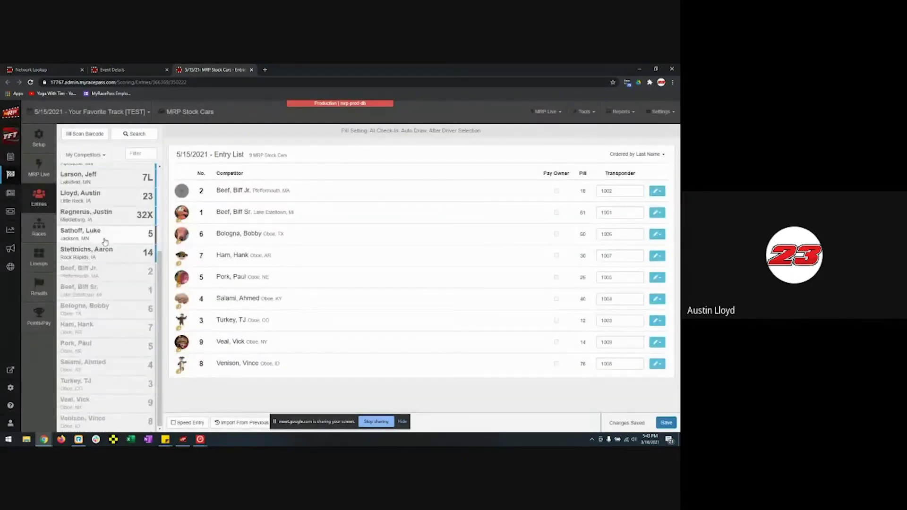
pyautogui.scroll(3, 106, 212)
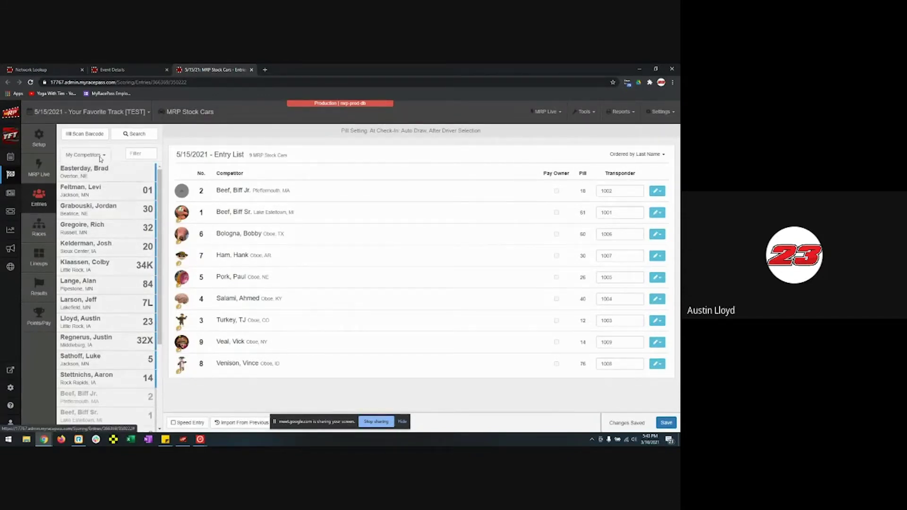
# - Filter the competitor list to Pre Entries, then go to Season Management
pyautogui.click(85, 155)
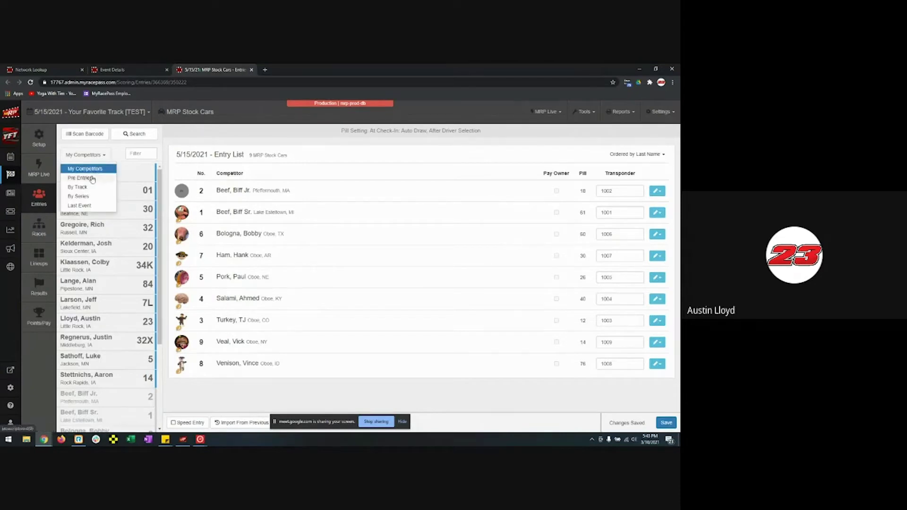
pyautogui.click(92, 179)
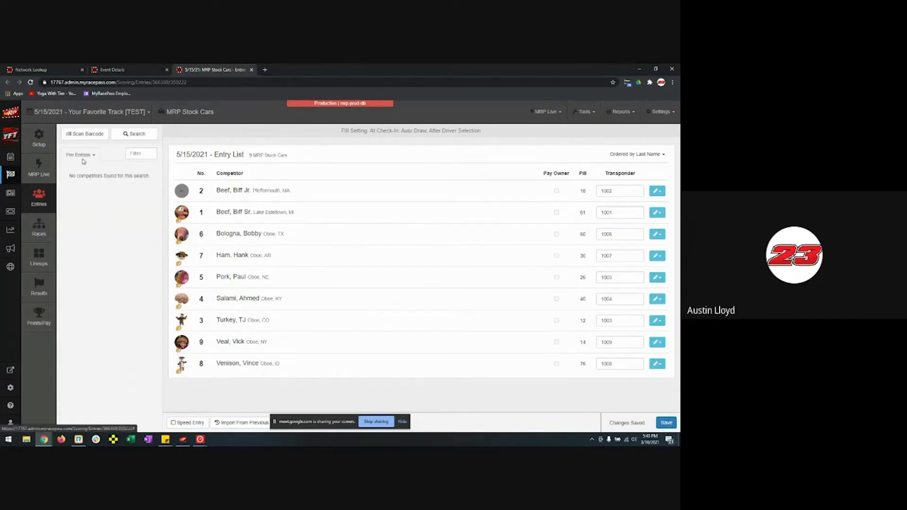
pyautogui.press('F5')
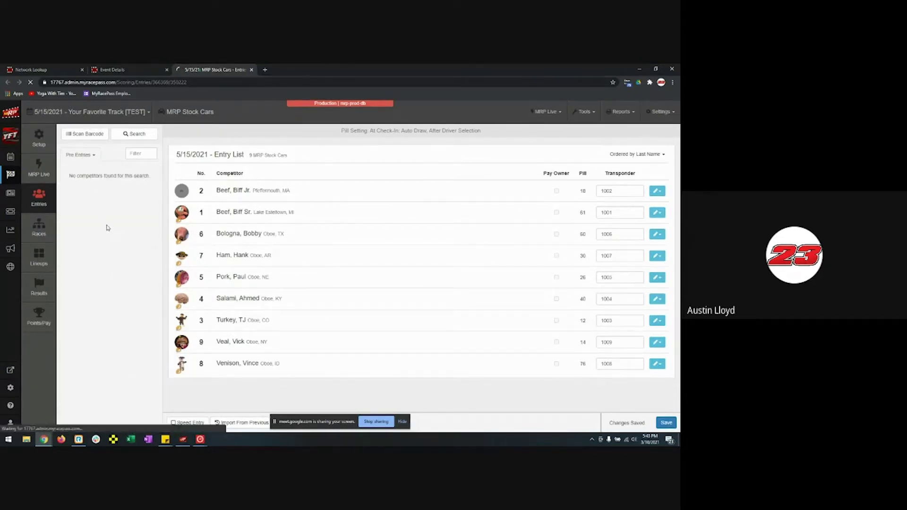
pyautogui.click(84, 155)
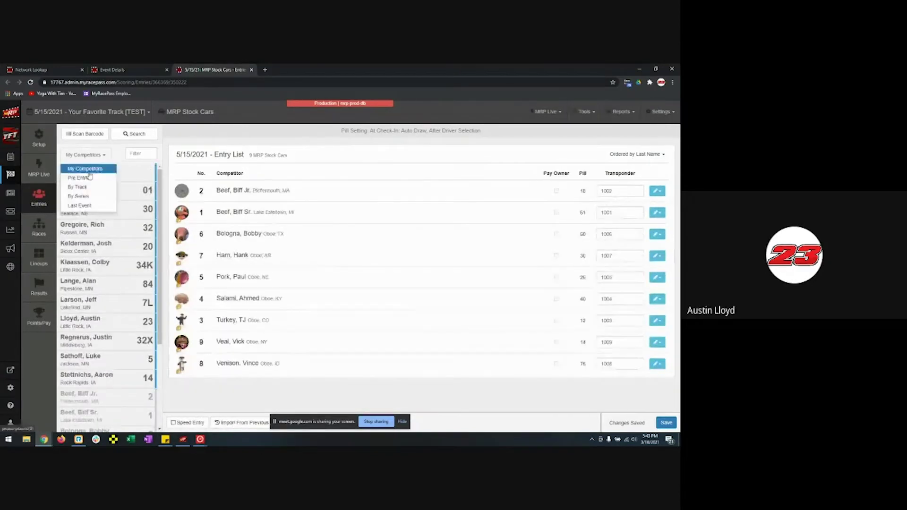
pyautogui.click(80, 178)
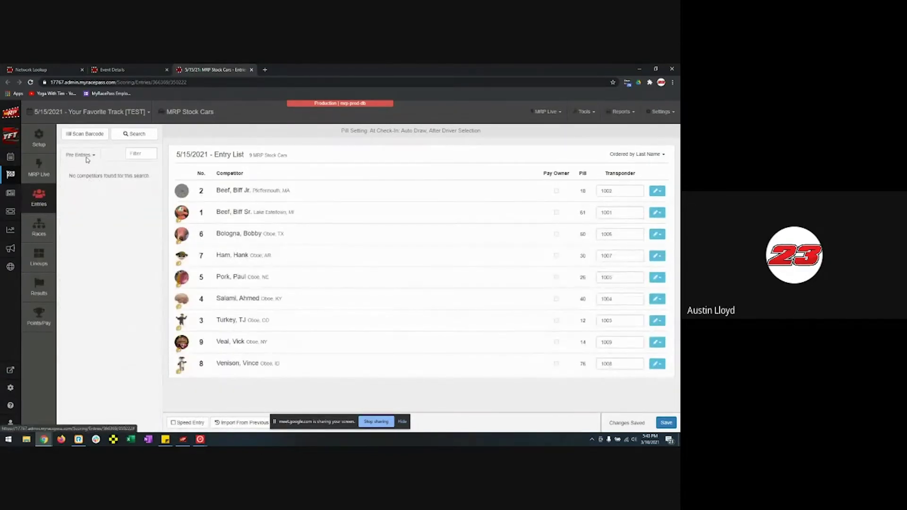
pyautogui.click(10, 162)
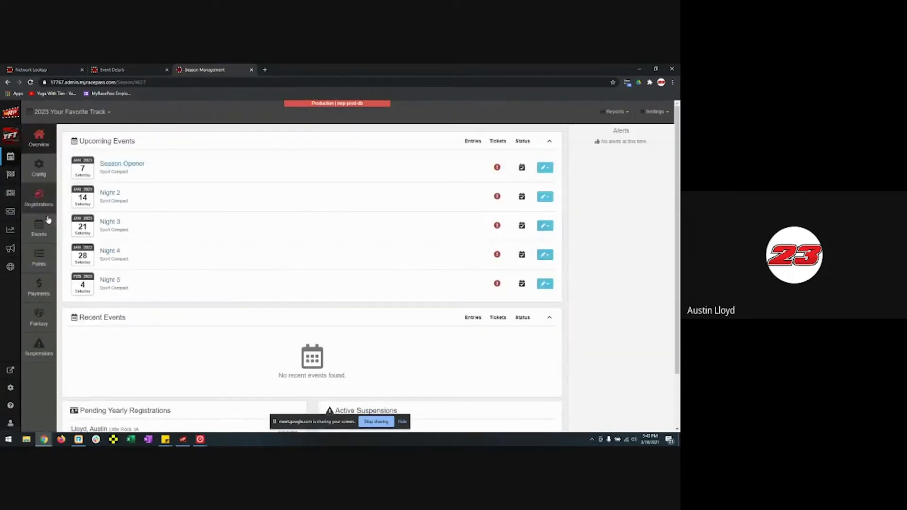
# - View 2021 Winter Season registrations and open the Stock Car Finale's MRP Stock Cars registrants
pyautogui.click(44, 228)
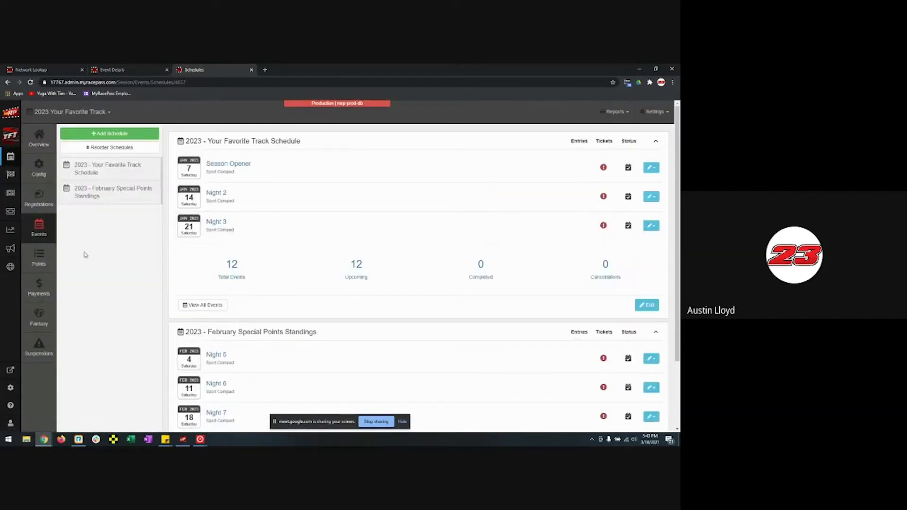
pyautogui.click(48, 209)
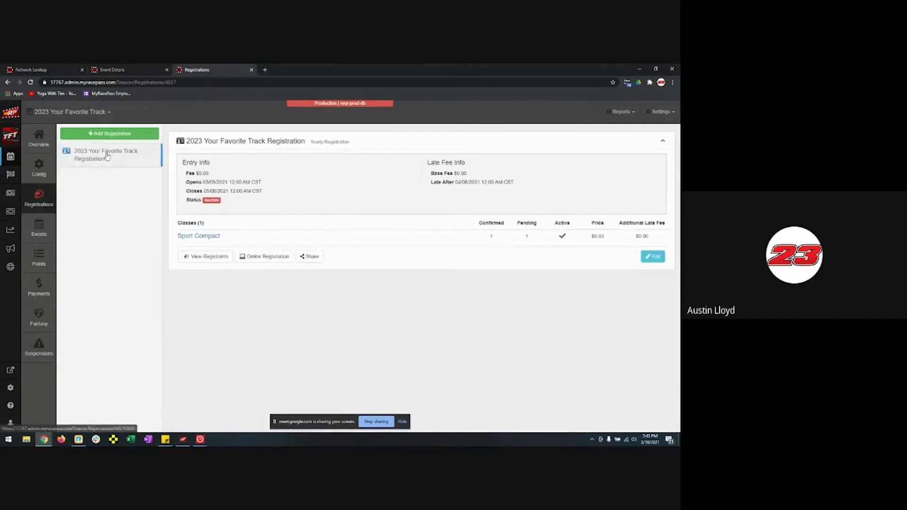
pyautogui.click(69, 111)
pyautogui.click(65, 150)
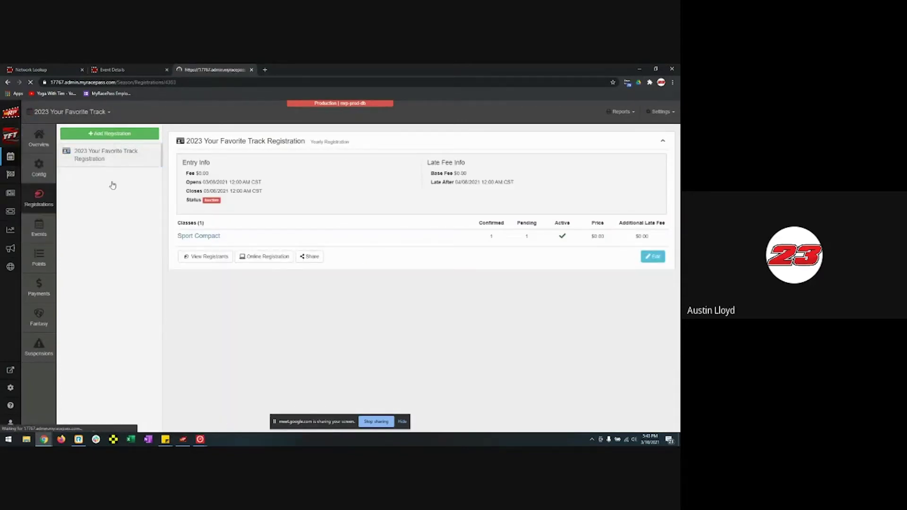
pyautogui.scroll(-1, 180, 284)
pyautogui.scroll(-2, 180, 284)
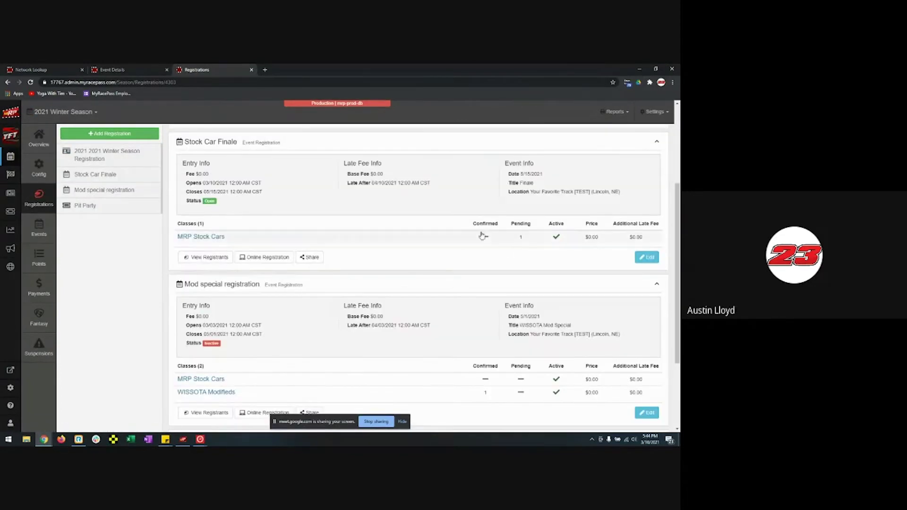
pyautogui.click(214, 238)
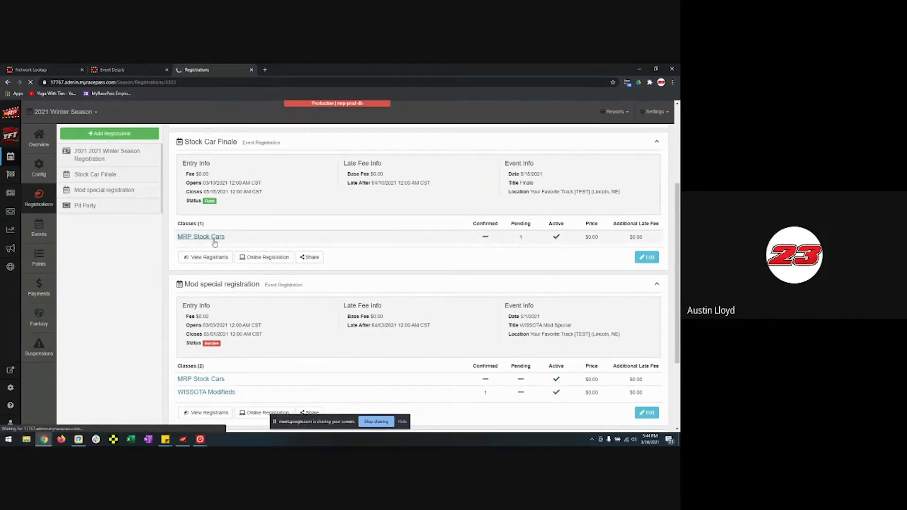
# - Confirm the pending registrant as the searched competitor, car number 23, with all forms received
pyautogui.click(628, 177)
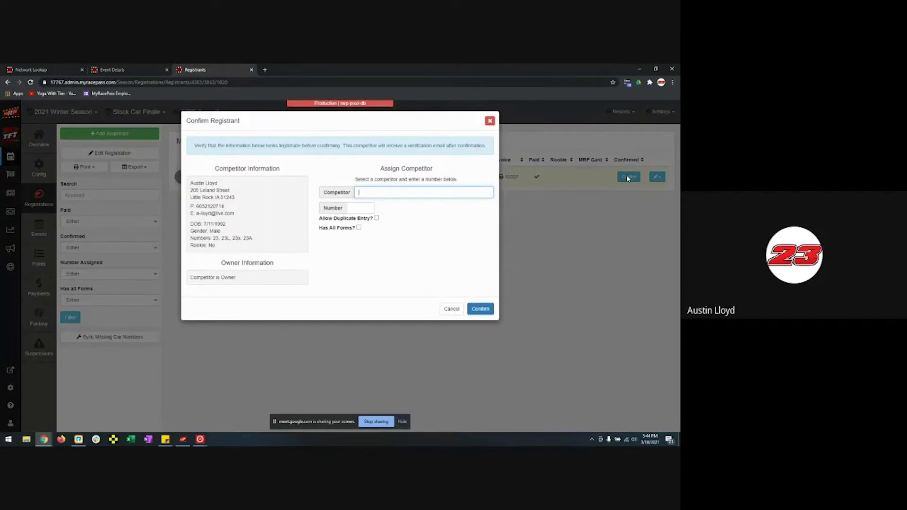
pyautogui.write('austin')
pyautogui.press('Return')
pyautogui.click(367, 211)
pyautogui.write('23')
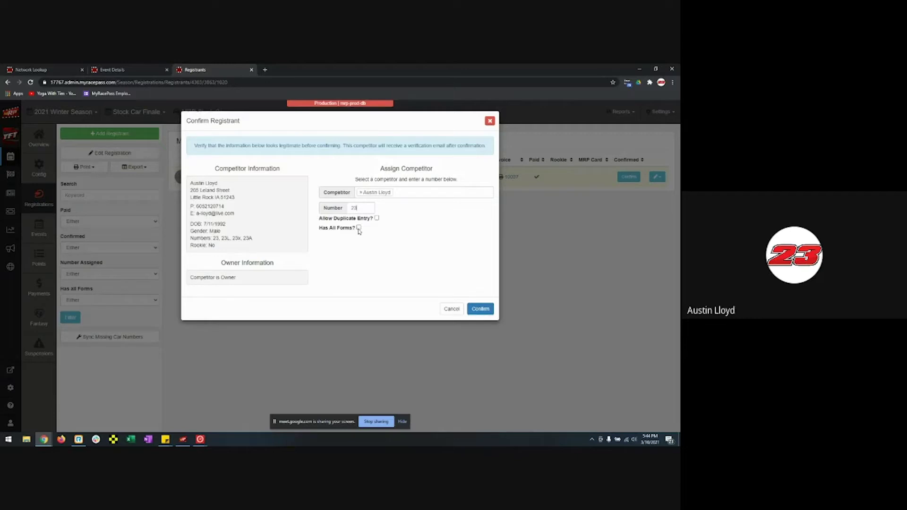
pyautogui.click(359, 228)
pyautogui.click(359, 228)
pyautogui.click(358, 228)
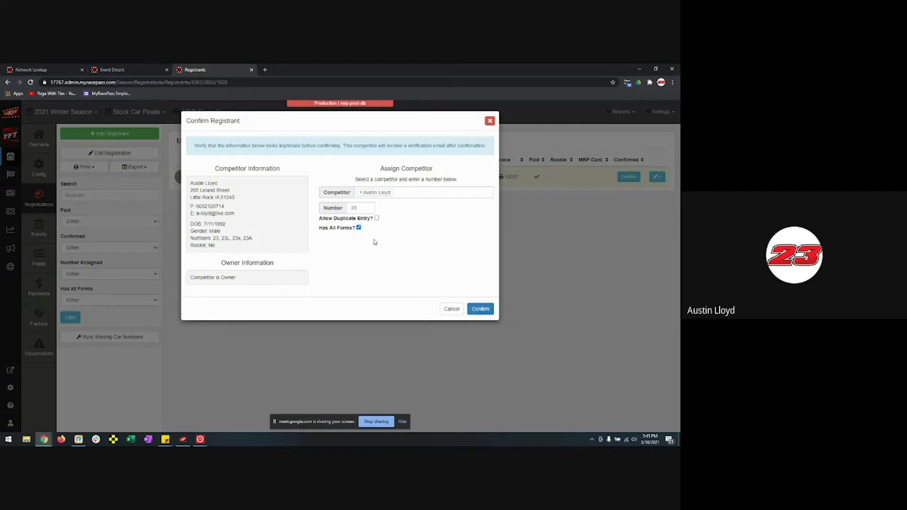
pyautogui.click(479, 312)
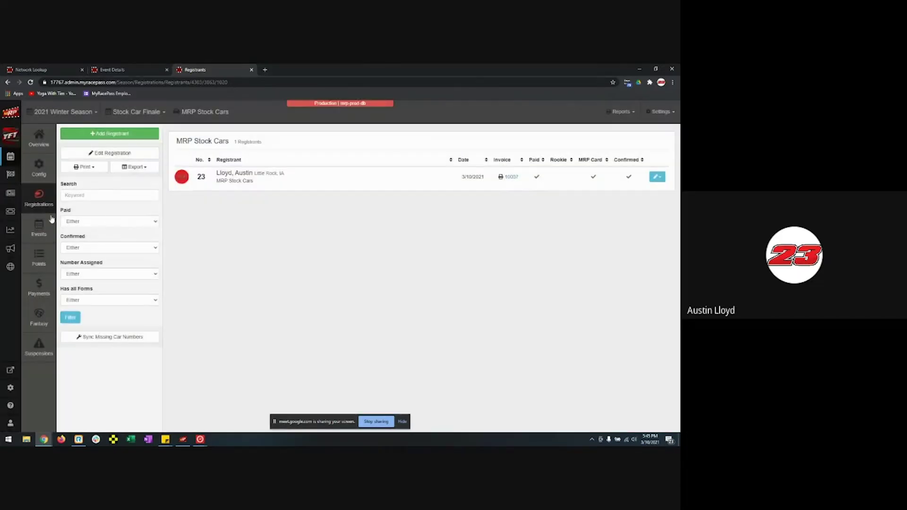
# - Reopen the MRP Stock Cars entry list and delete car 23's entry
pyautogui.click(17, 174)
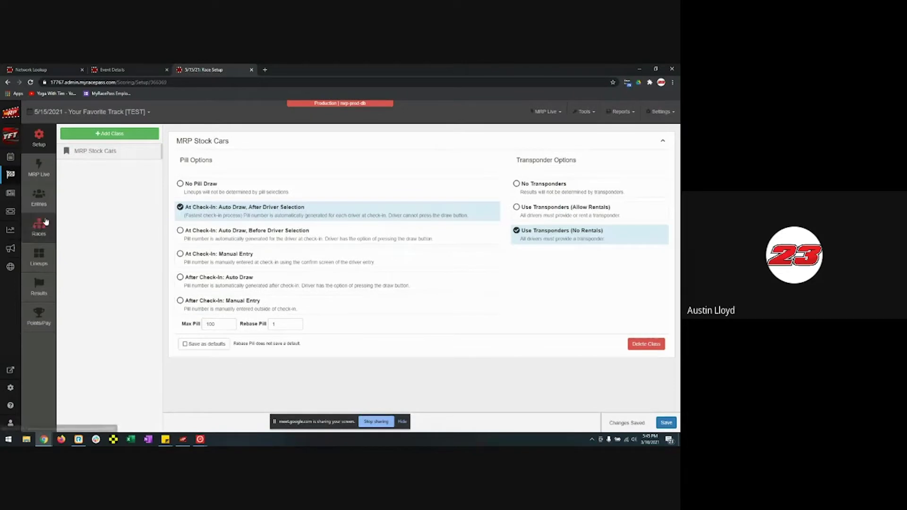
pyautogui.click(39, 199)
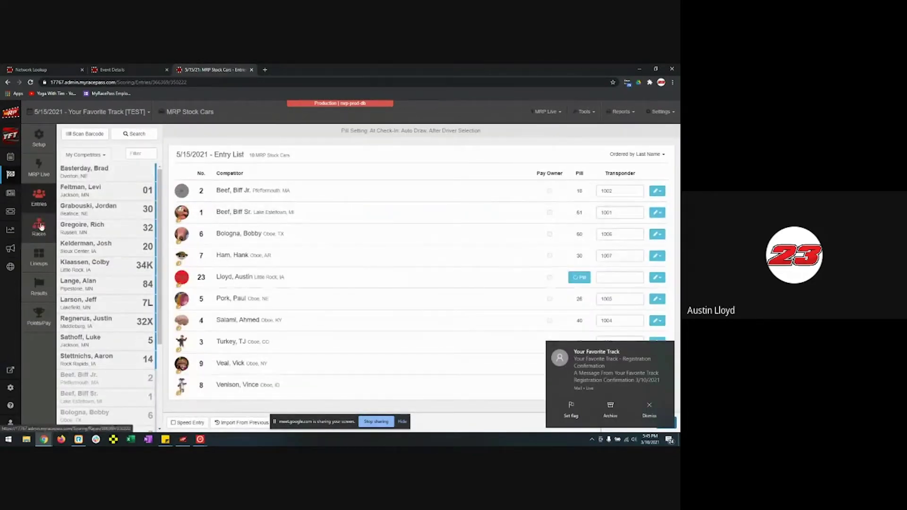
pyautogui.click(85, 154)
pyautogui.click(85, 180)
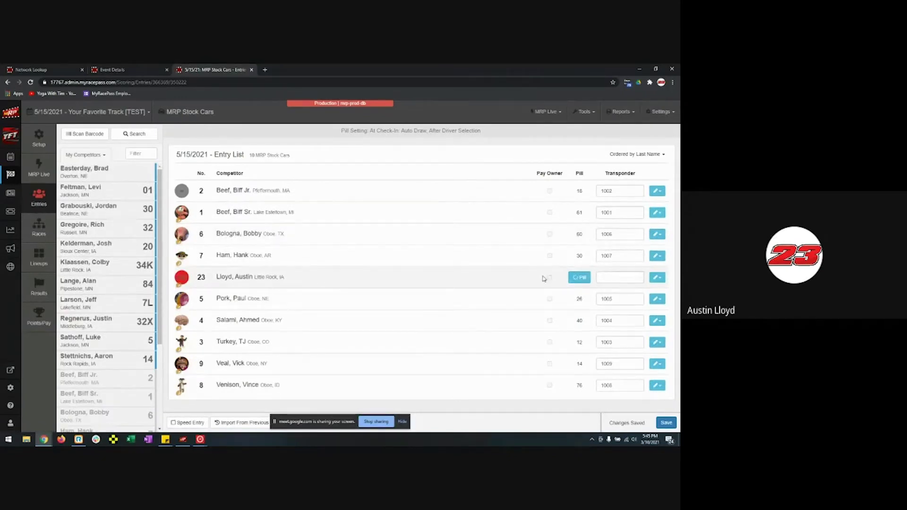
pyautogui.click(657, 277)
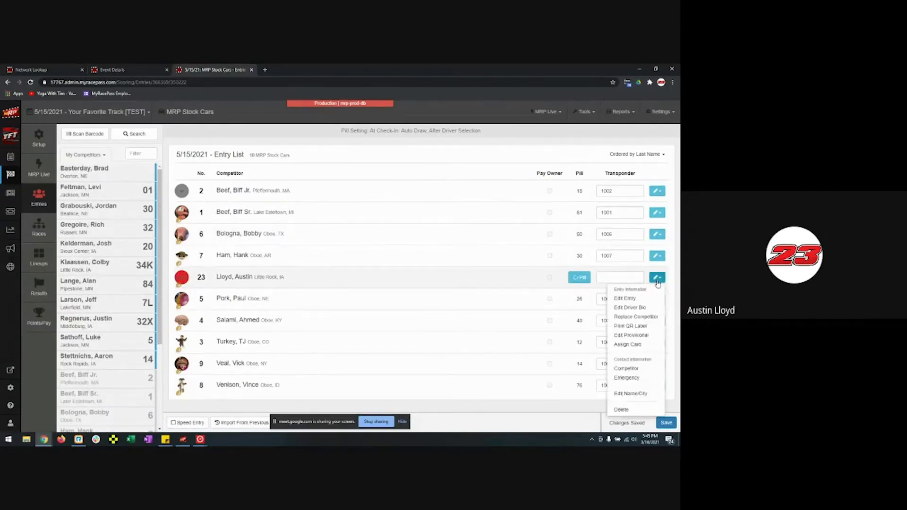
pyautogui.click(622, 411)
pyautogui.click(424, 181)
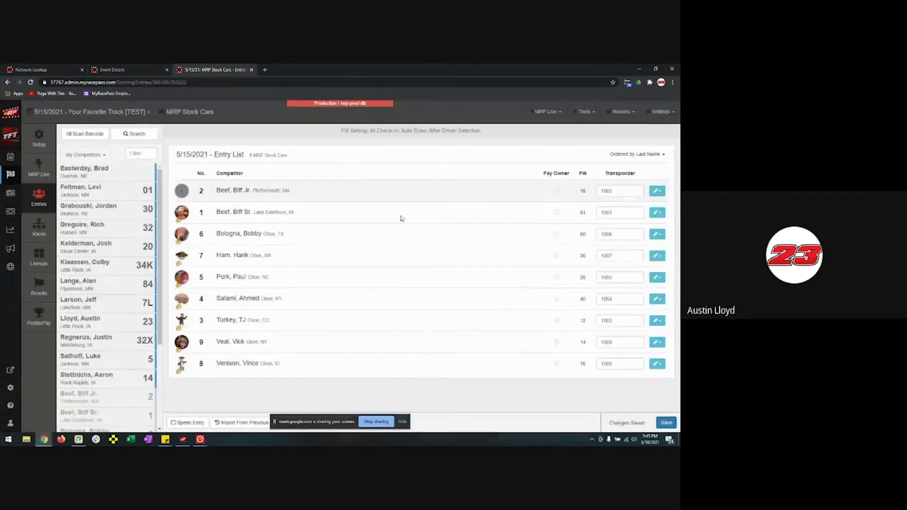
# - Toggle the competitor filter between Pre Entries and all competitors, then open car 23's Confirm Entry
pyautogui.click(97, 156)
pyautogui.click(81, 178)
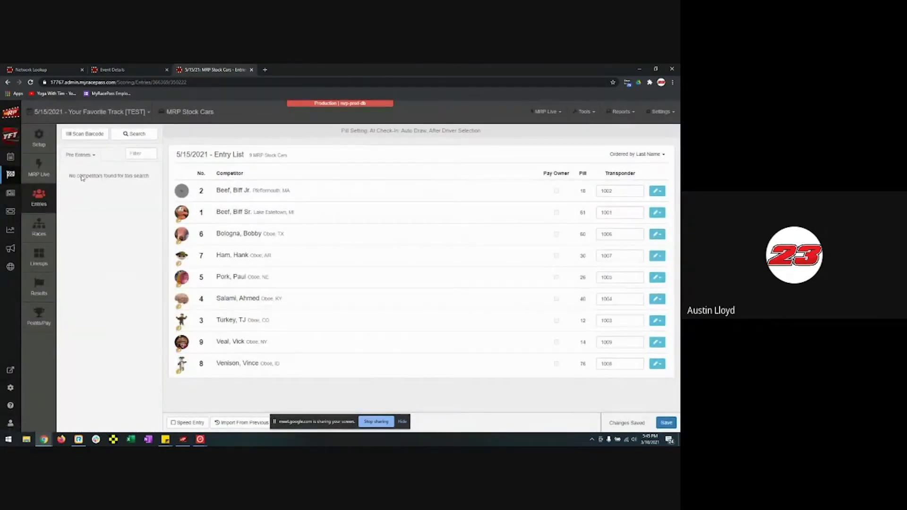
pyautogui.click(86, 156)
pyautogui.click(86, 170)
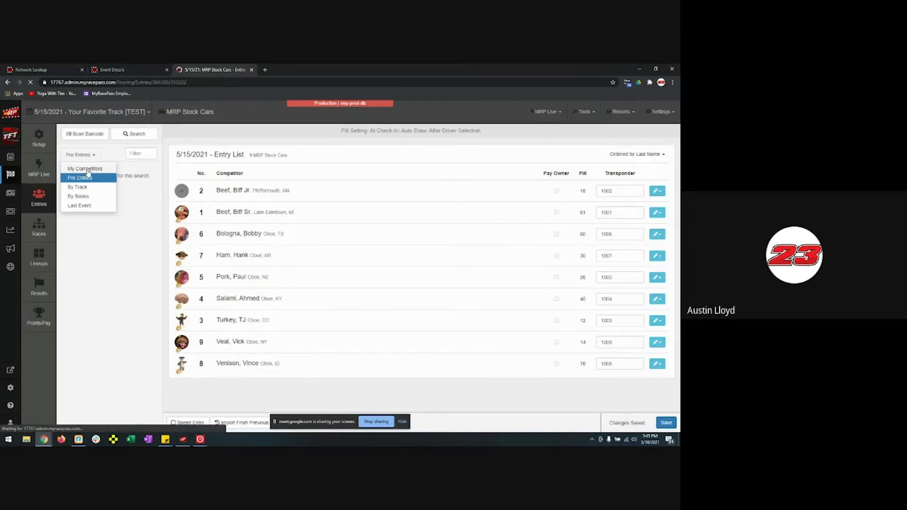
pyautogui.click(91, 156)
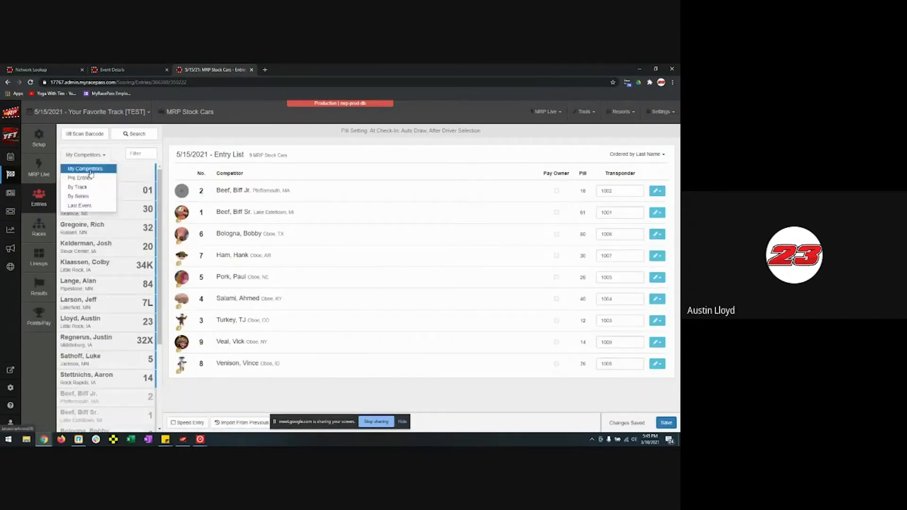
pyautogui.click(81, 179)
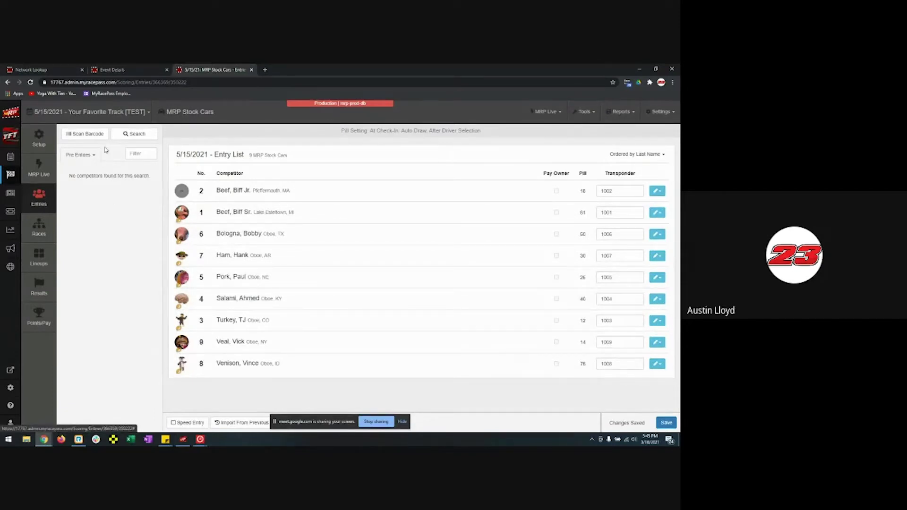
pyautogui.click(87, 155)
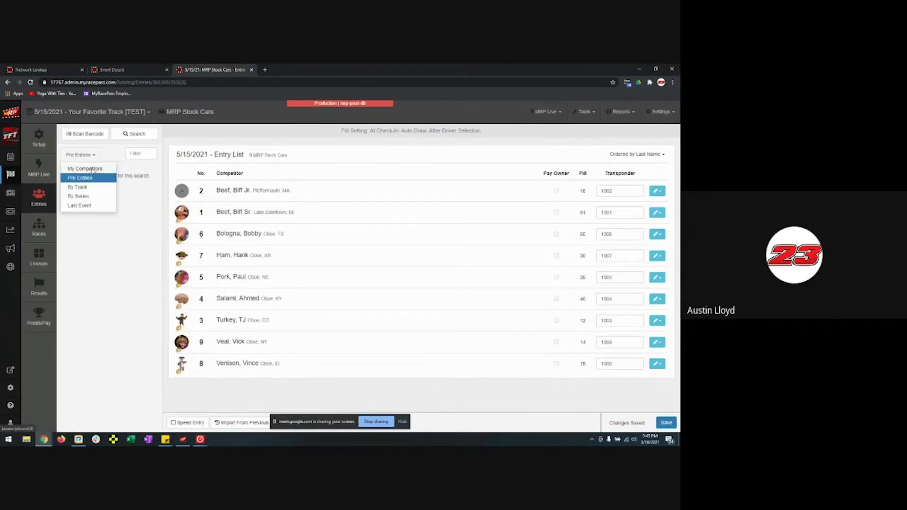
pyautogui.click(93, 169)
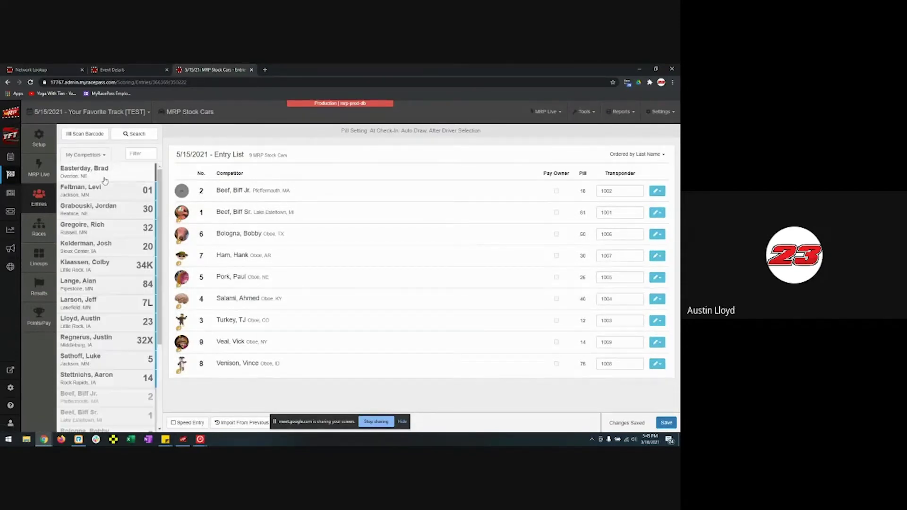
pyautogui.click(113, 324)
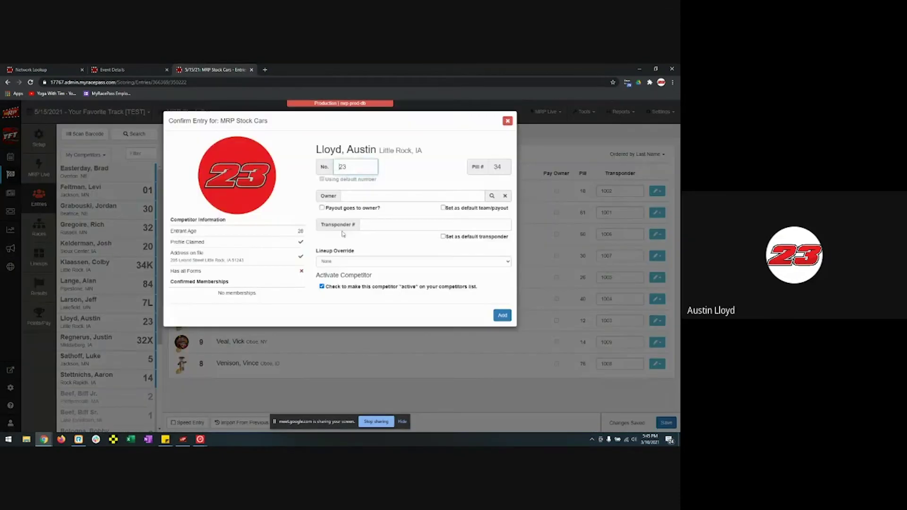
# - Re-add car 23 to the 5/15/2021 entry list with transponder 1010
pyautogui.click(422, 226)
pyautogui.write('1010')
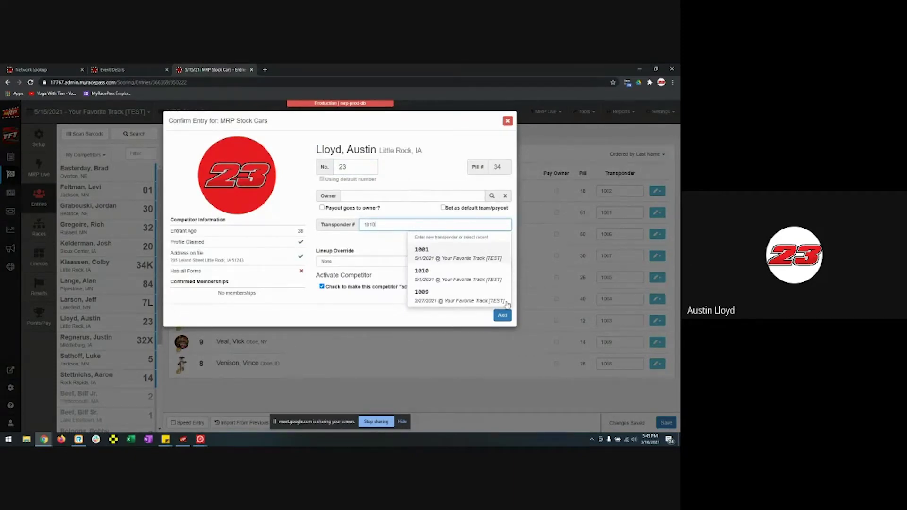
pyautogui.click(503, 316)
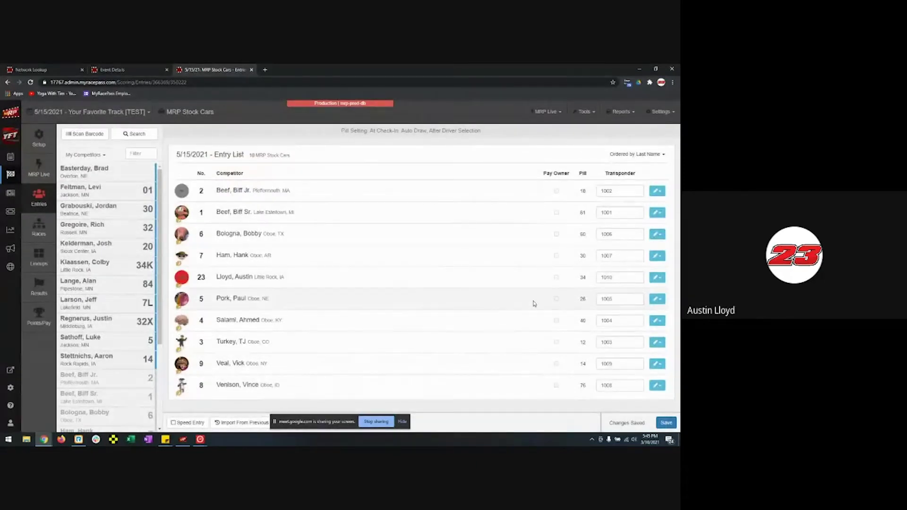
pyautogui.click(133, 70)
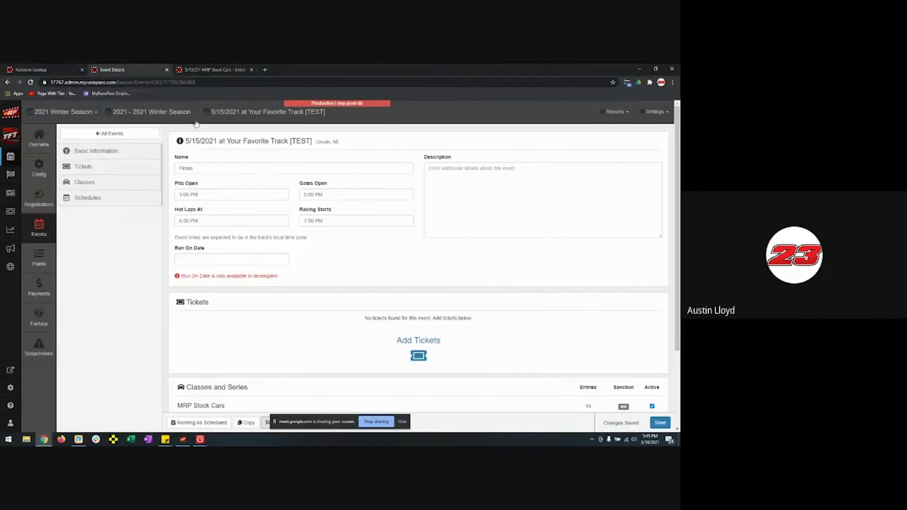
# - View the 2021 Winter Season registrations, then move on to Ticket Management
pyautogui.click(44, 204)
pyautogui.click(44, 205)
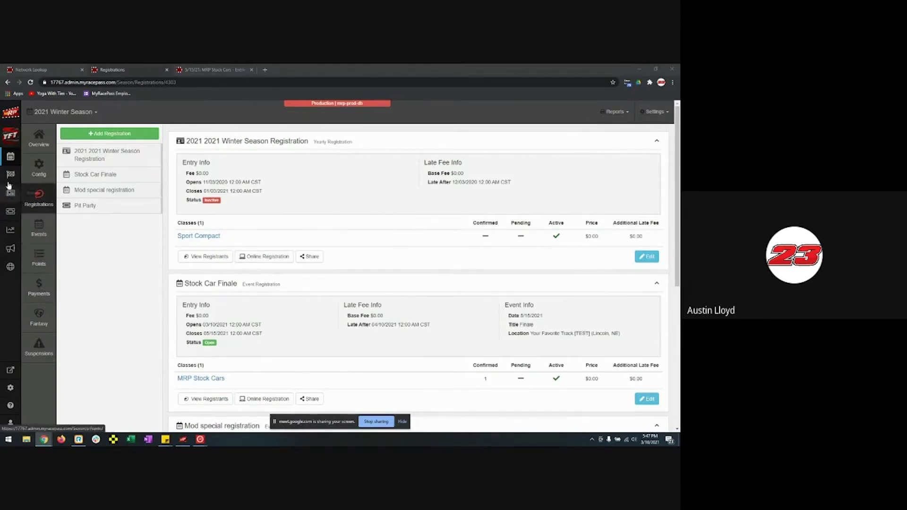
pyautogui.click(12, 213)
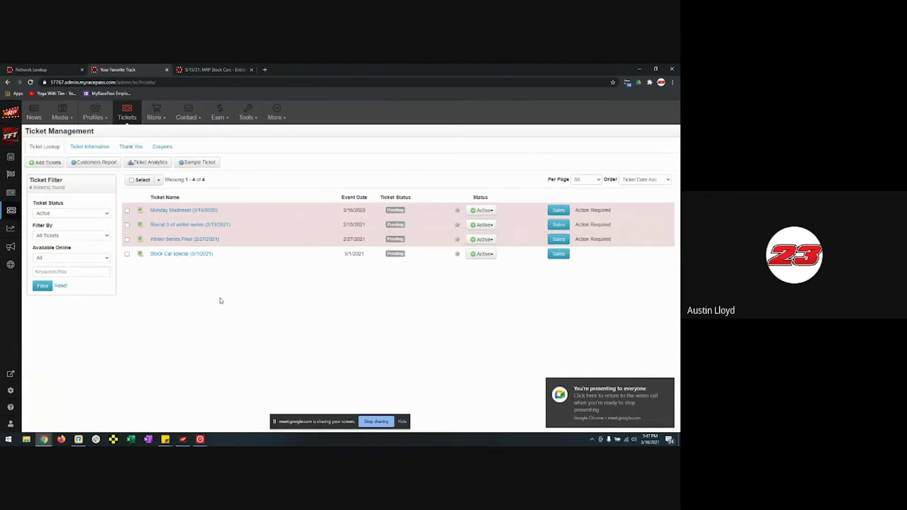
# - Start a new ticket for the 5/15/2021 Finale event, found by searching by date
pyautogui.click(42, 164)
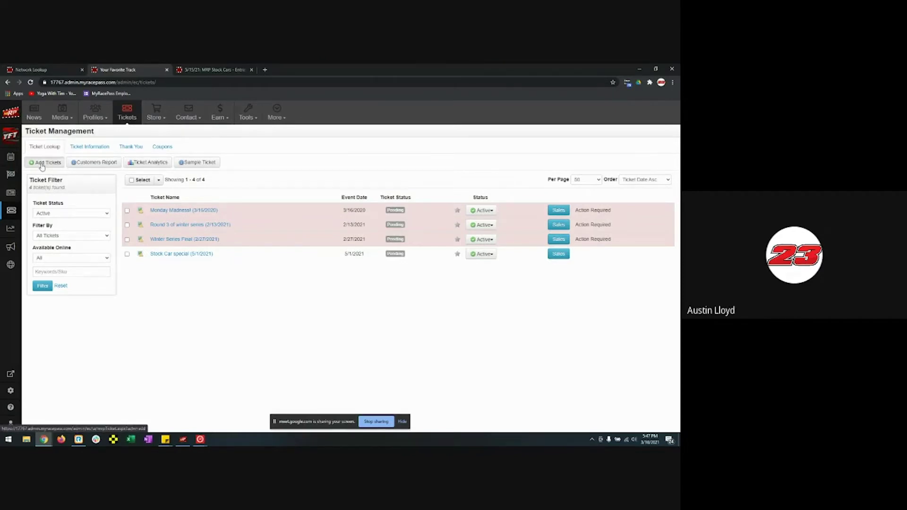
pyautogui.click(342, 191)
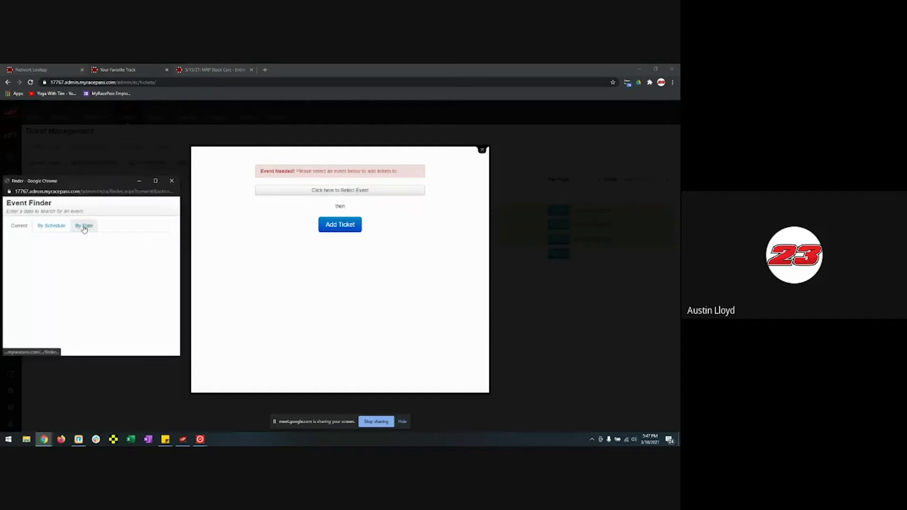
pyautogui.click(83, 232)
pyautogui.click(59, 240)
pyautogui.write('5/1')
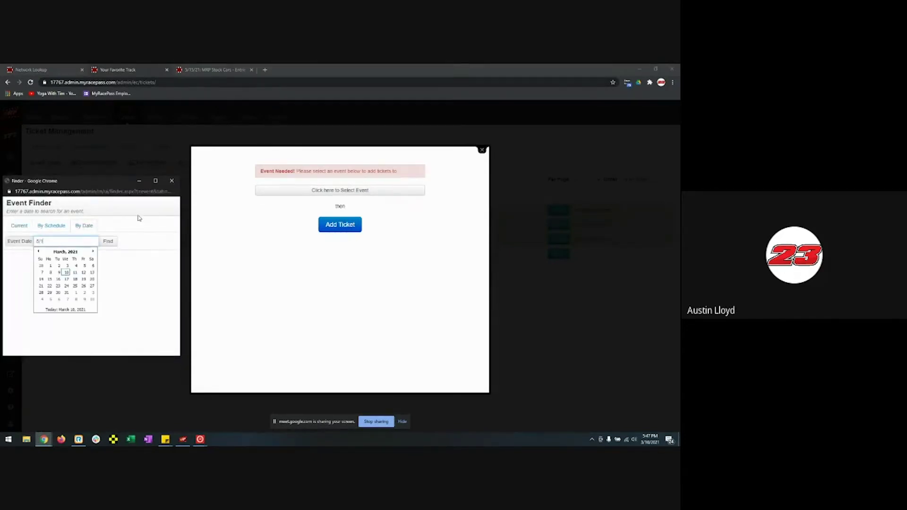
pyautogui.click(91, 251)
pyautogui.click(91, 252)
pyautogui.click(93, 279)
pyautogui.click(108, 241)
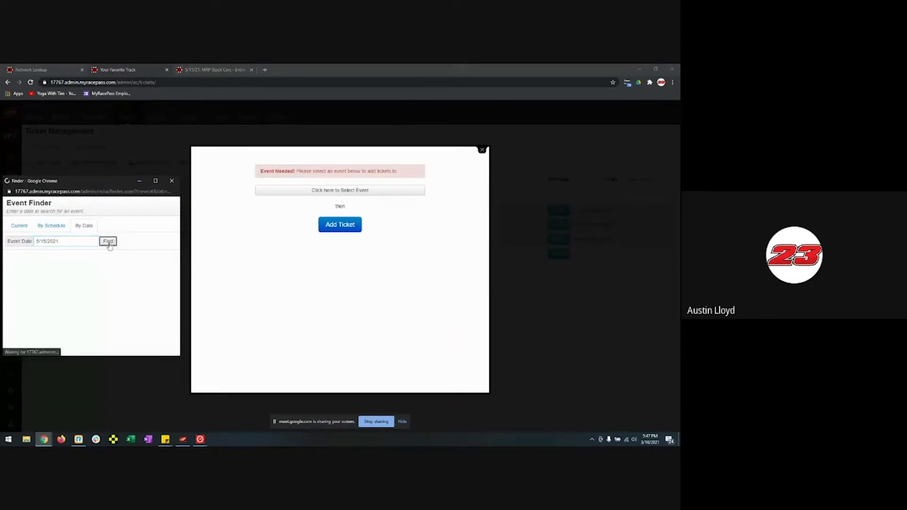
pyautogui.click(13, 272)
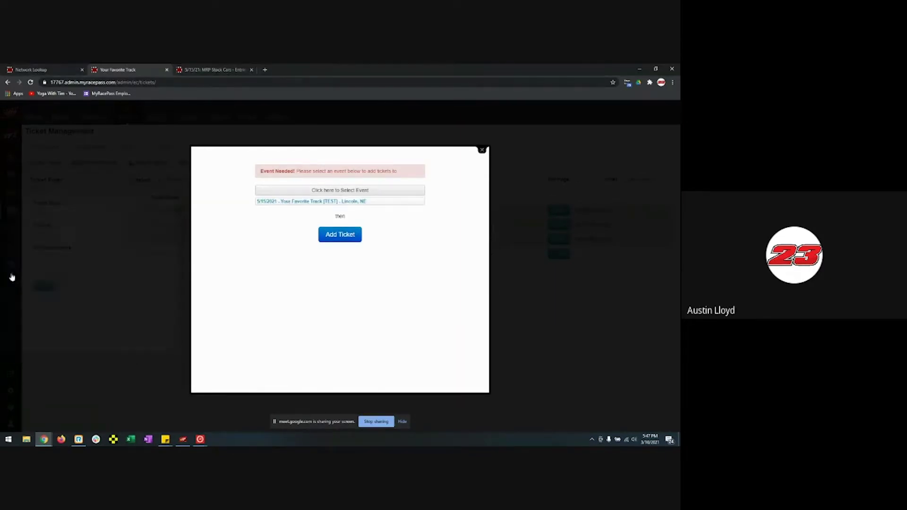
pyautogui.click(355, 241)
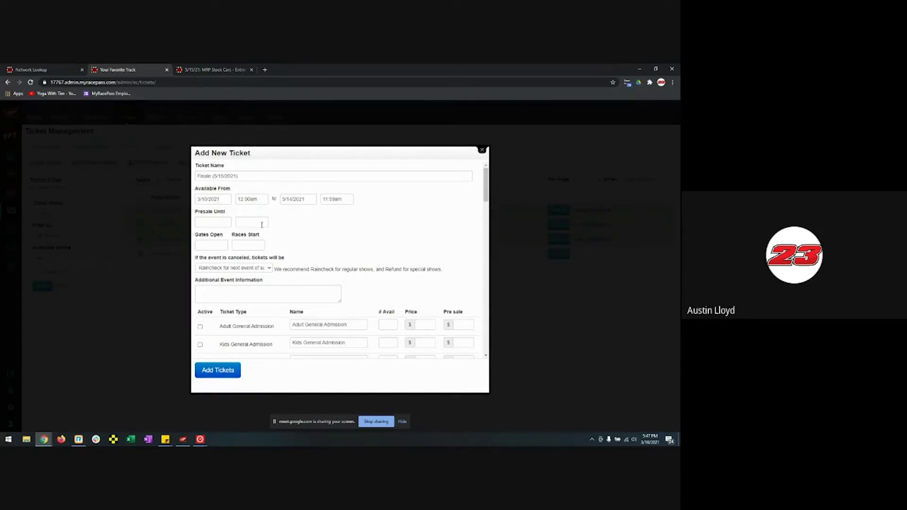
pyautogui.click(211, 246)
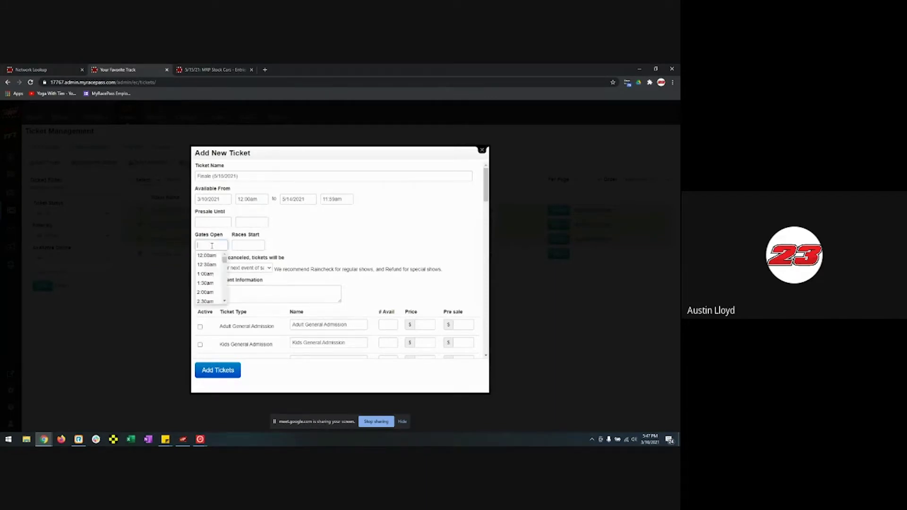
pyautogui.click(303, 242)
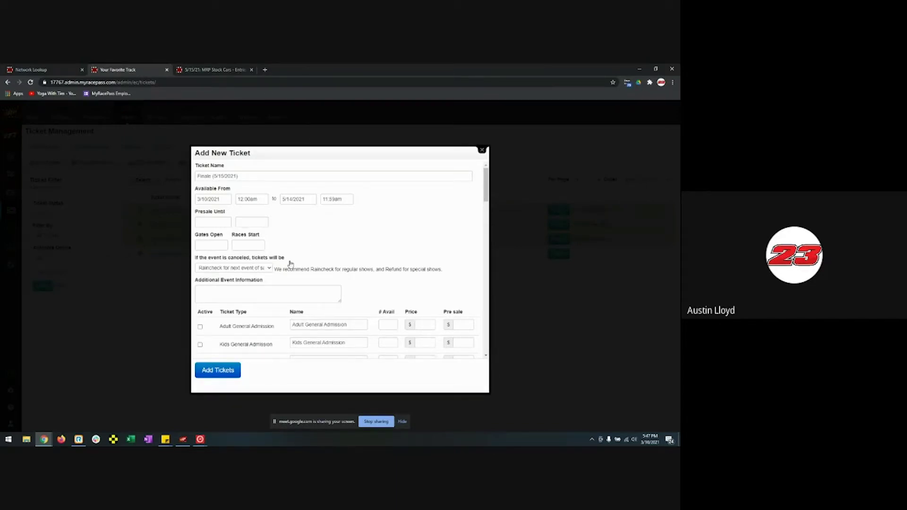
pyautogui.scroll(-2, 290, 262)
pyautogui.scroll(1, 284, 232)
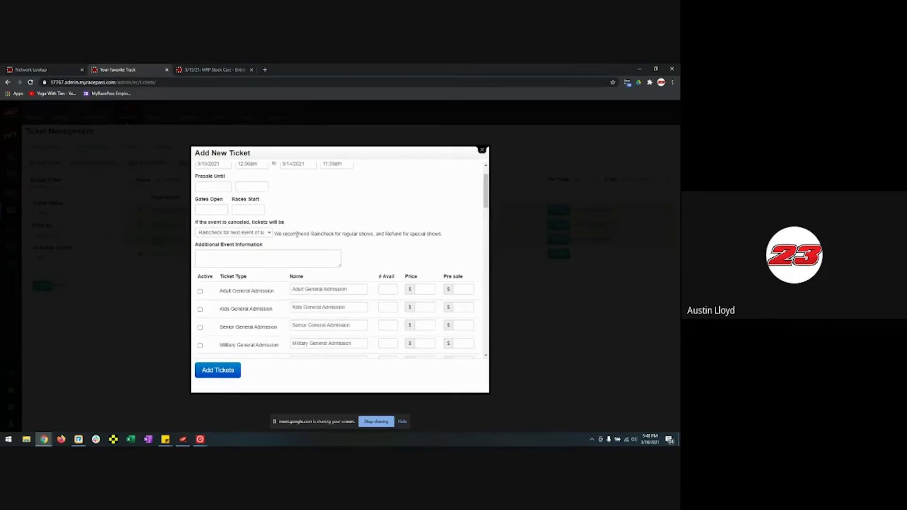
pyautogui.click(258, 233)
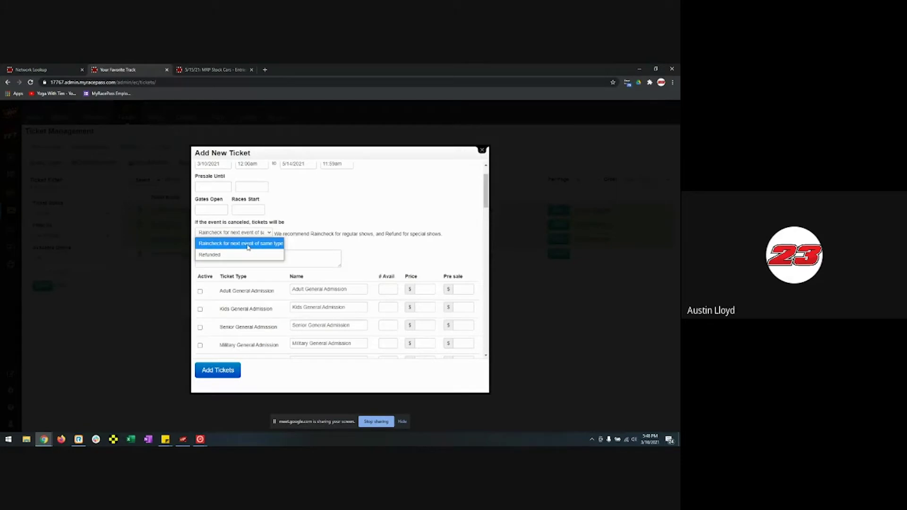
pyautogui.click(327, 231)
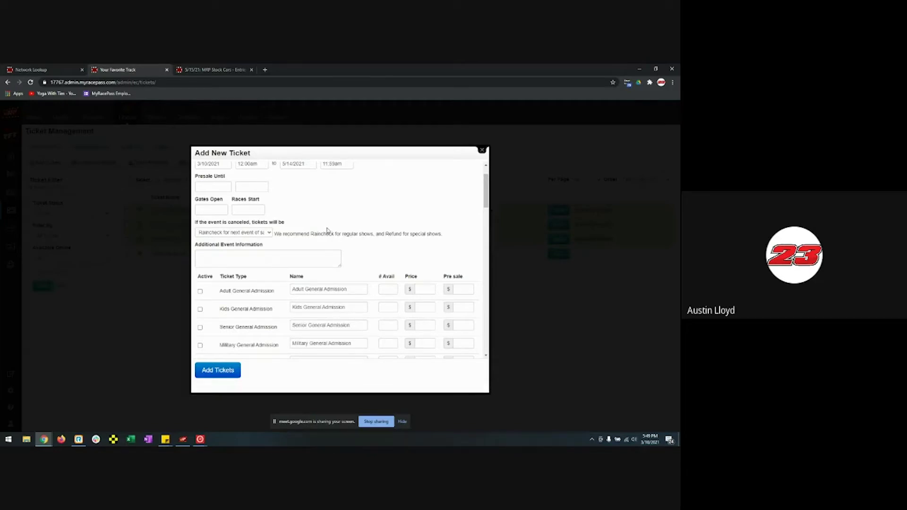
# - Review the Add New Ticket form and restore the Senior VIP name after a test edit
pyautogui.scroll(-5, 283, 255)
pyautogui.scroll(3, 319, 253)
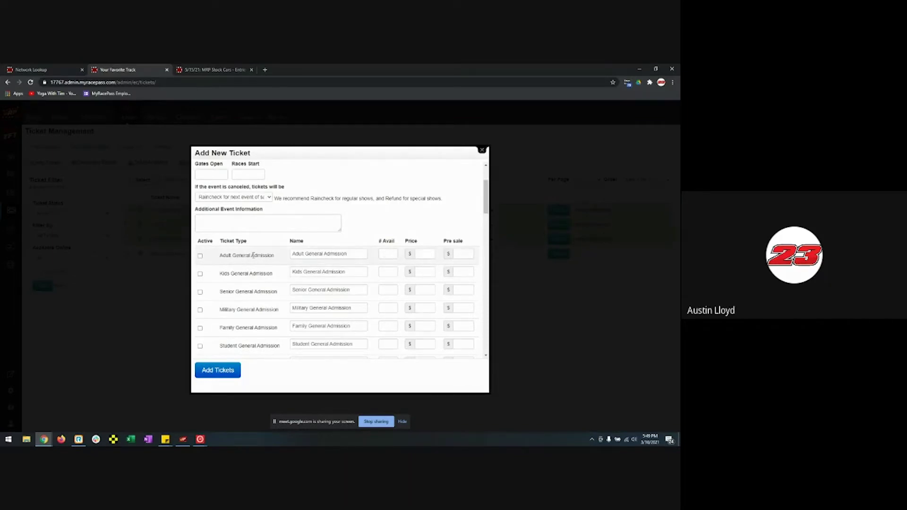
pyautogui.scroll(-3, 255, 256)
pyautogui.scroll(2, 257, 258)
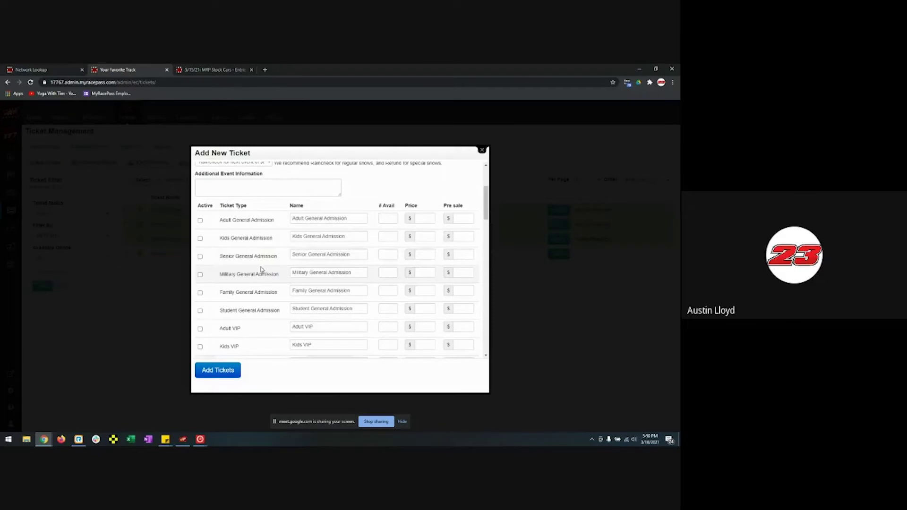
pyautogui.scroll(-6, 263, 320)
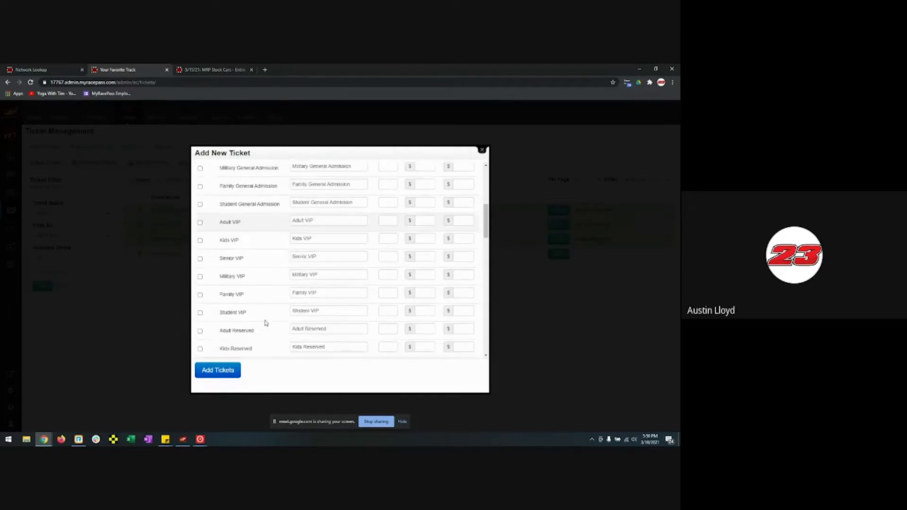
pyautogui.scroll(-10, 266, 321)
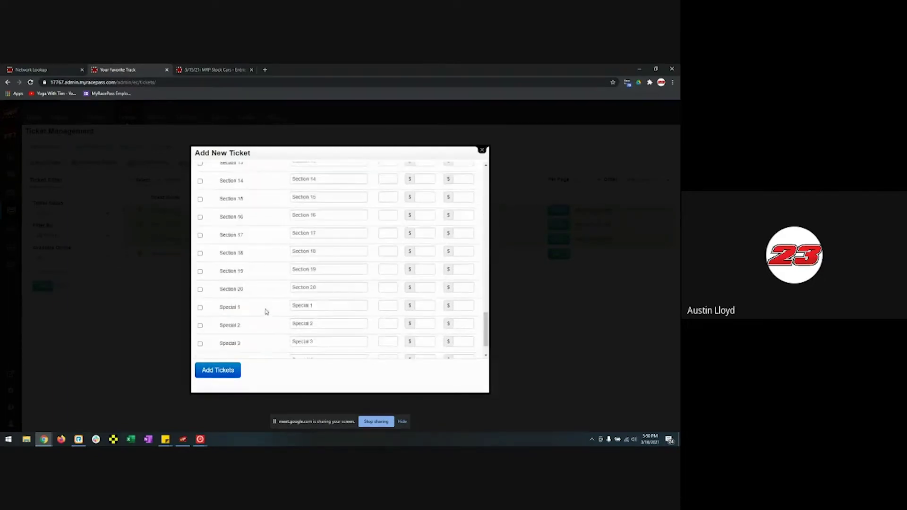
pyautogui.scroll(15, 260, 302)
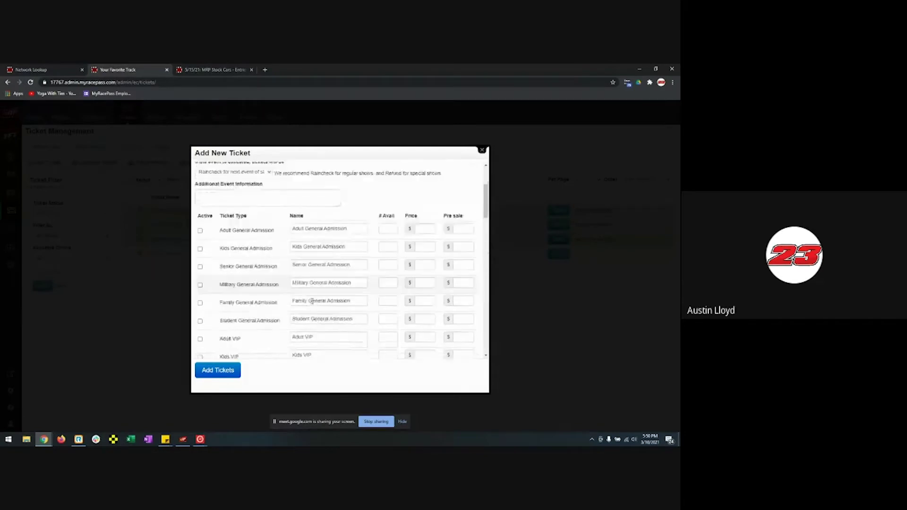
pyautogui.scroll(-2, 290, 346)
pyautogui.tripleClick(326, 290)
pyautogui.write('Test')
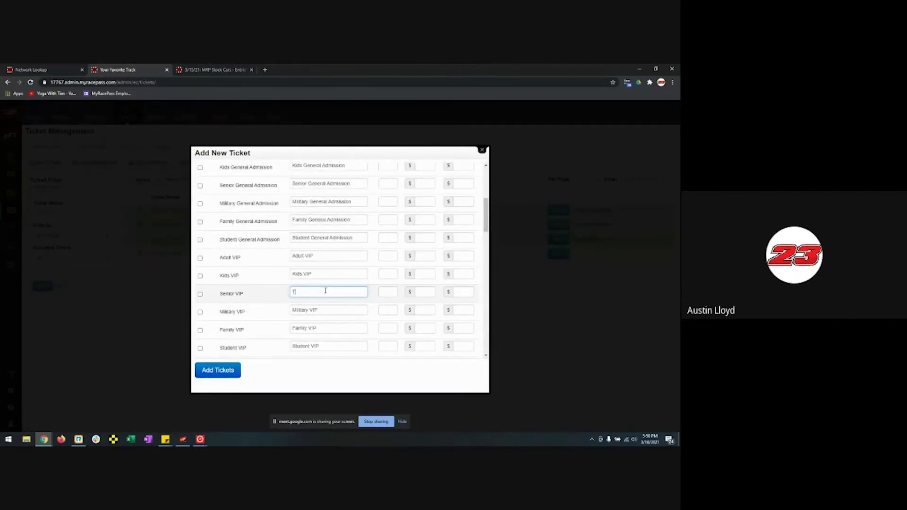
pyautogui.press('BackSpace')
pyautogui.press('BackSpace')
pyautogui.write('Senior VIP')
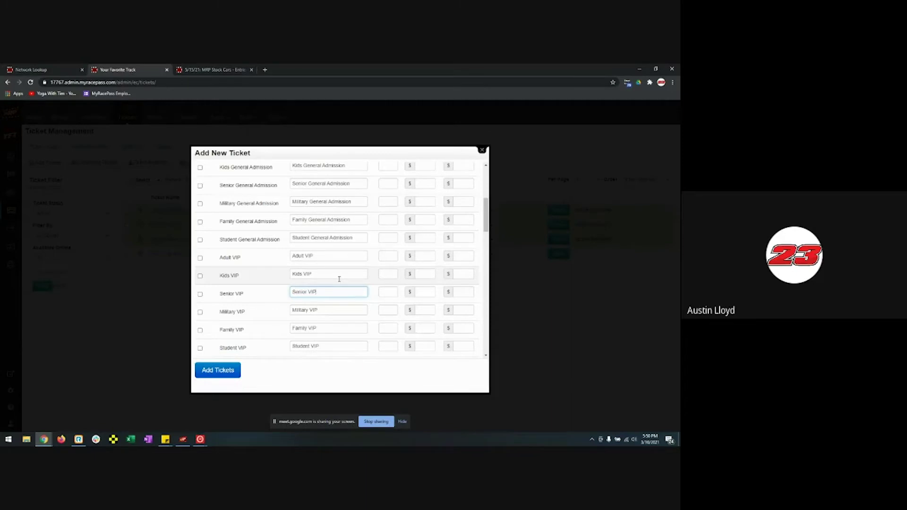
pyautogui.scroll(4, 339, 280)
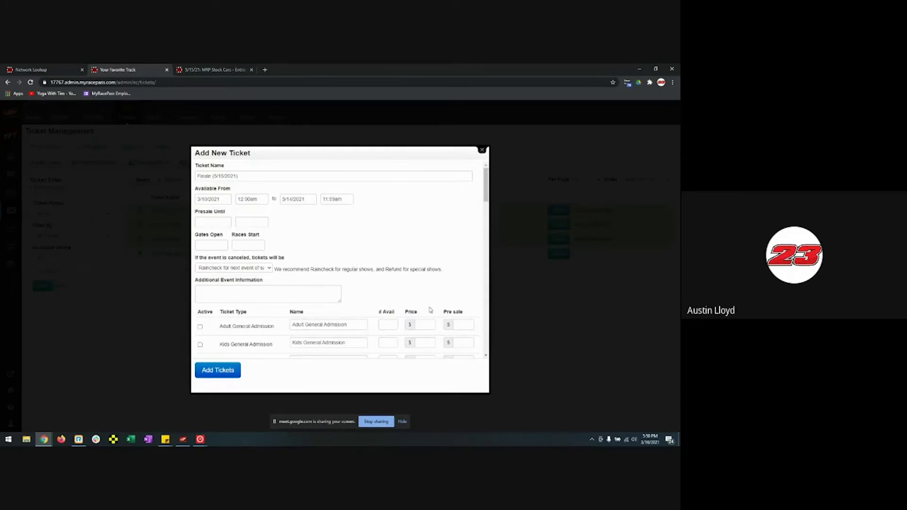
pyautogui.scroll(-3, 430, 310)
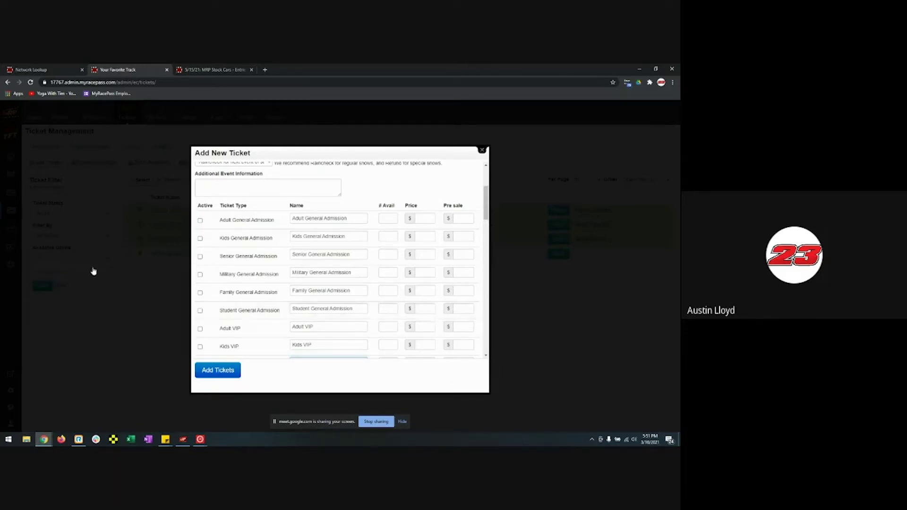
# - Activate Adult, Kids and Senior General Admission at $10, $5 and $8, and add the tickets
pyautogui.click(200, 220)
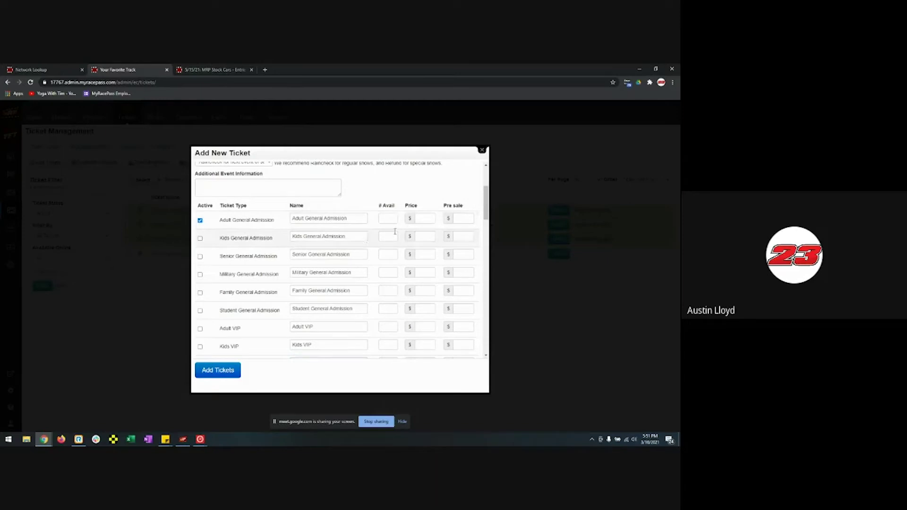
pyautogui.click(425, 218)
pyautogui.write('10')
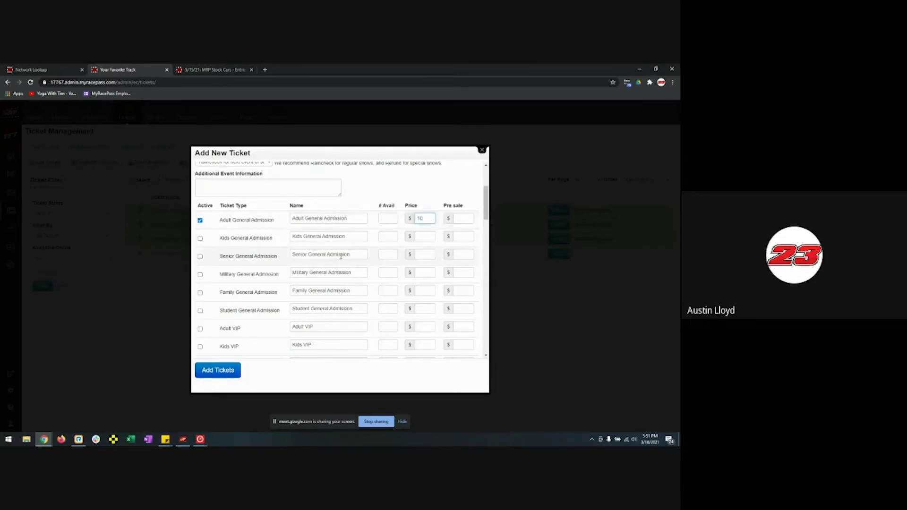
pyautogui.click(200, 238)
pyautogui.click(424, 237)
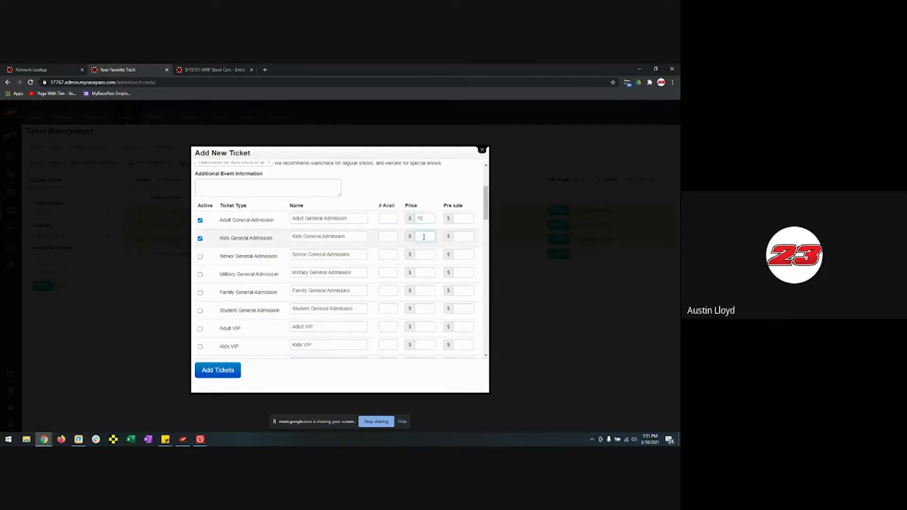
pyautogui.write('5')
pyautogui.click(200, 256)
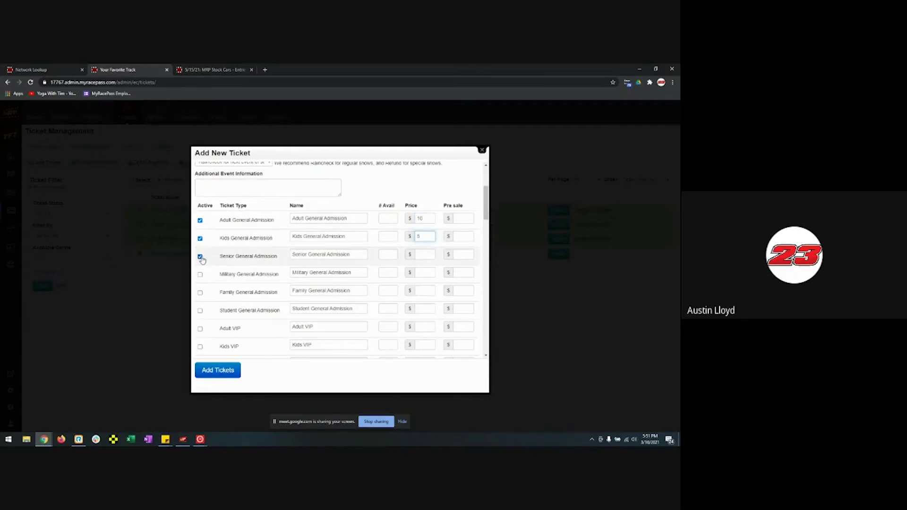
pyautogui.click(431, 256)
pyautogui.write('8')
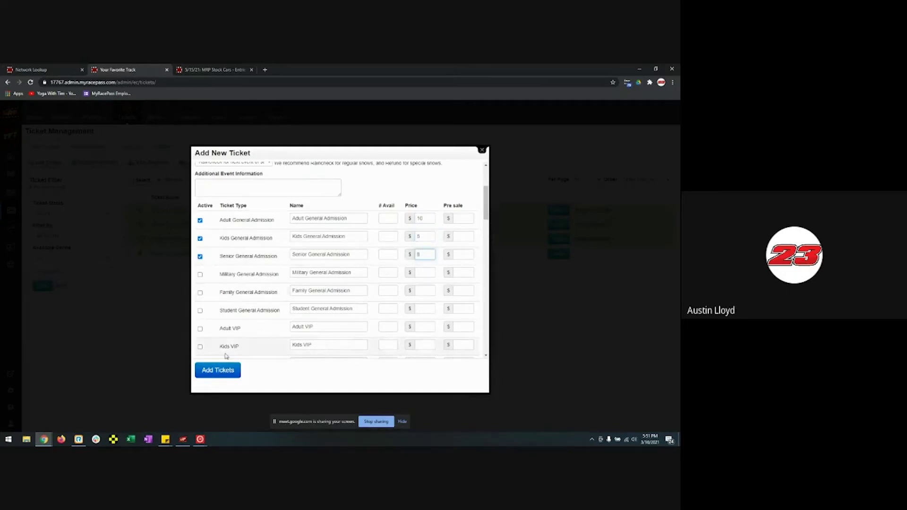
pyautogui.click(224, 370)
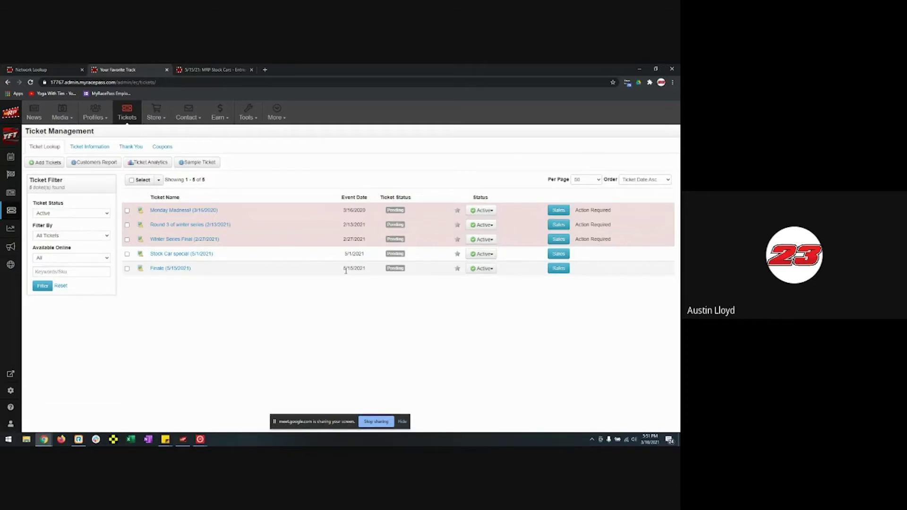
# - Open the Finale (5/15/2021) ticket's details and close the Ticket Information editor unchanged
pyautogui.click(171, 269)
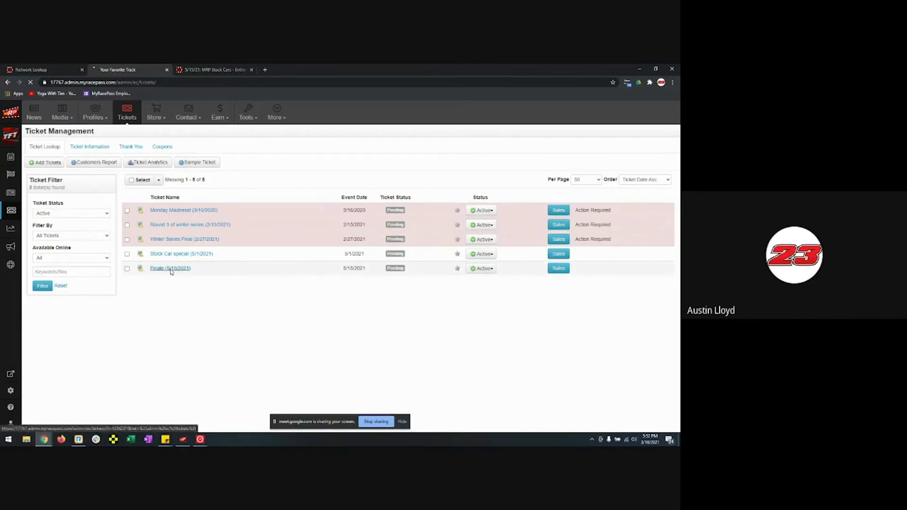
pyautogui.click(659, 209)
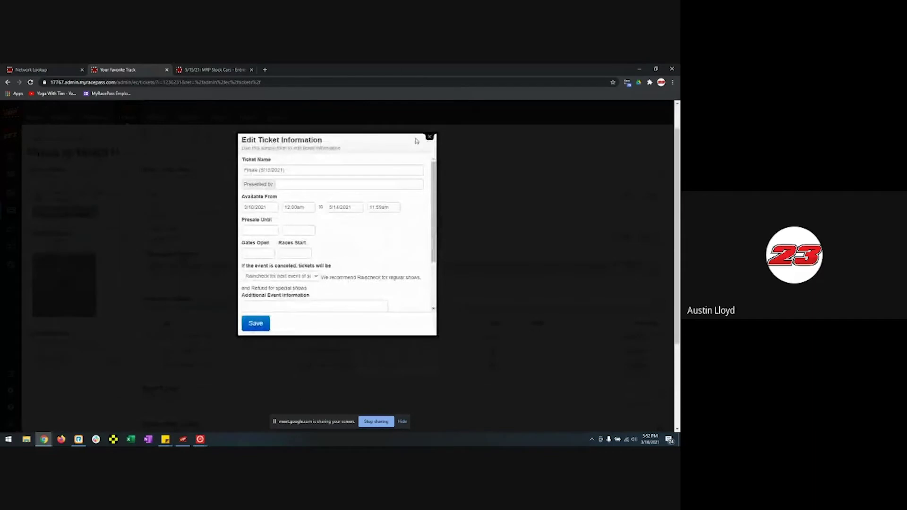
pyautogui.click(430, 136)
pyautogui.scroll(-2, 501, 231)
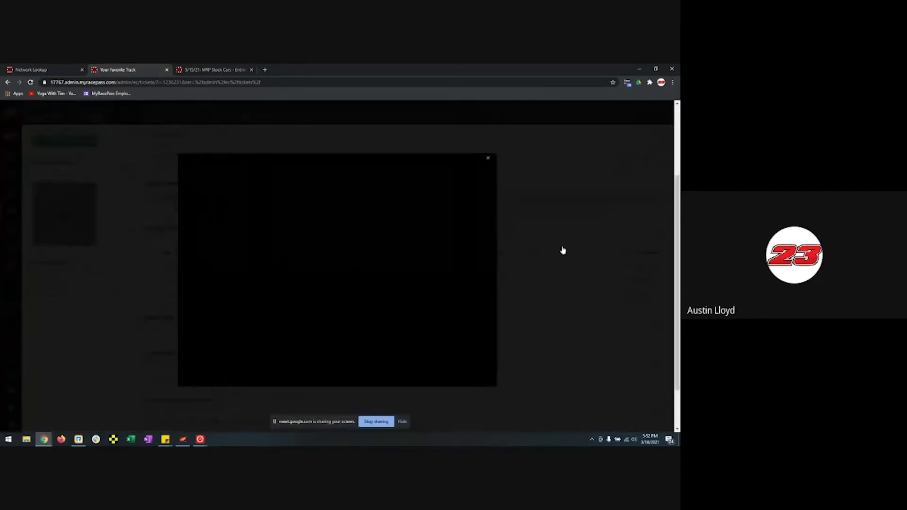
# - Review the Available Tickets editor and close it without saving
pyautogui.click(658, 233)
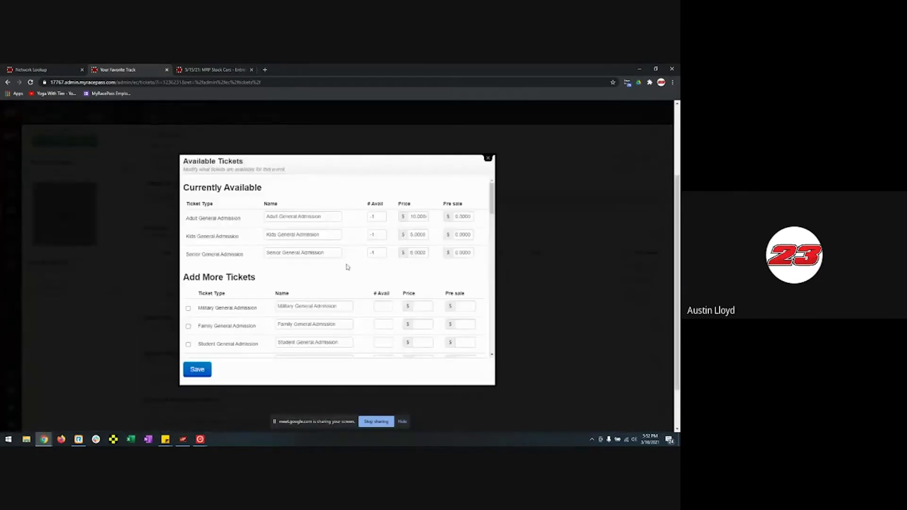
pyautogui.scroll(-7, 347, 267)
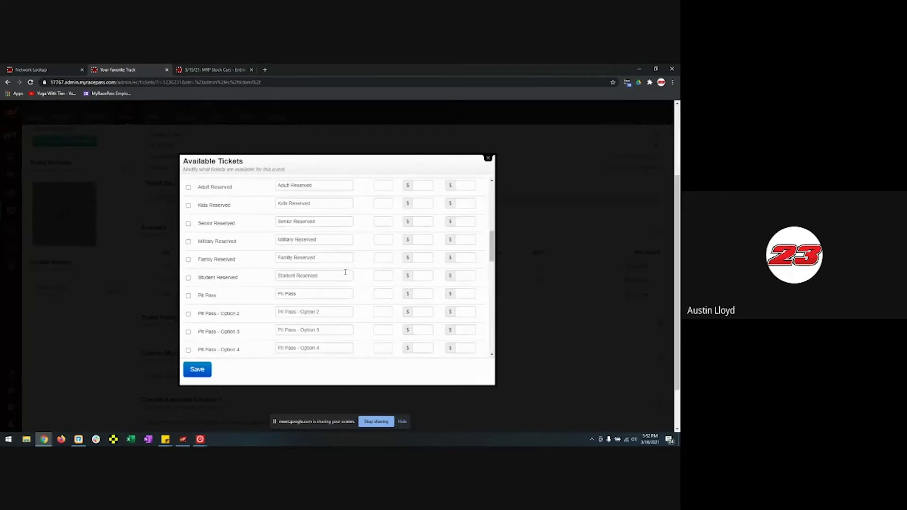
pyautogui.scroll(8, 346, 272)
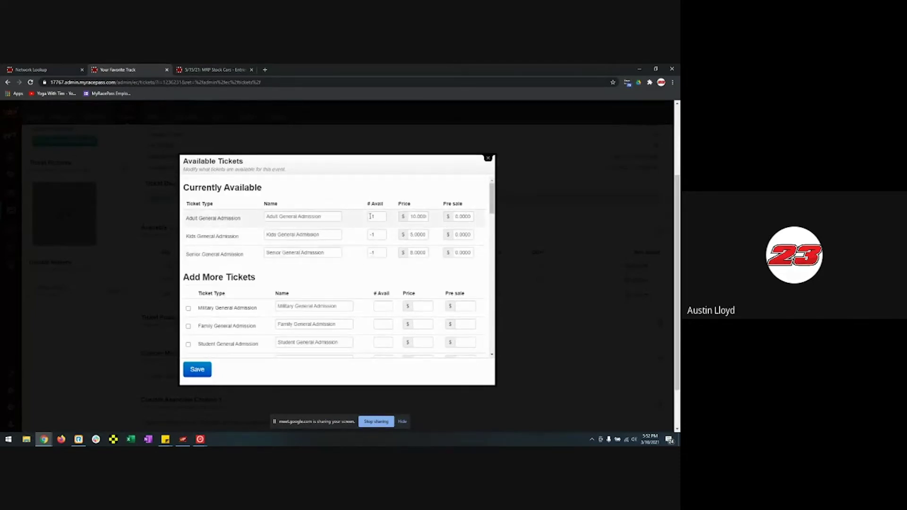
pyautogui.scroll(-1, 338, 279)
pyautogui.scroll(-5, 334, 290)
pyautogui.scroll(9, 486, 179)
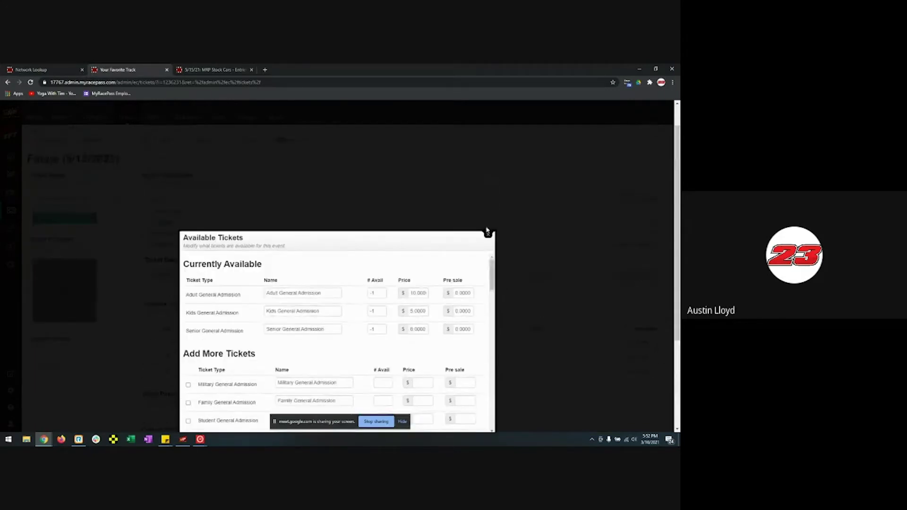
pyautogui.click(487, 233)
pyautogui.scroll(-3, 486, 283)
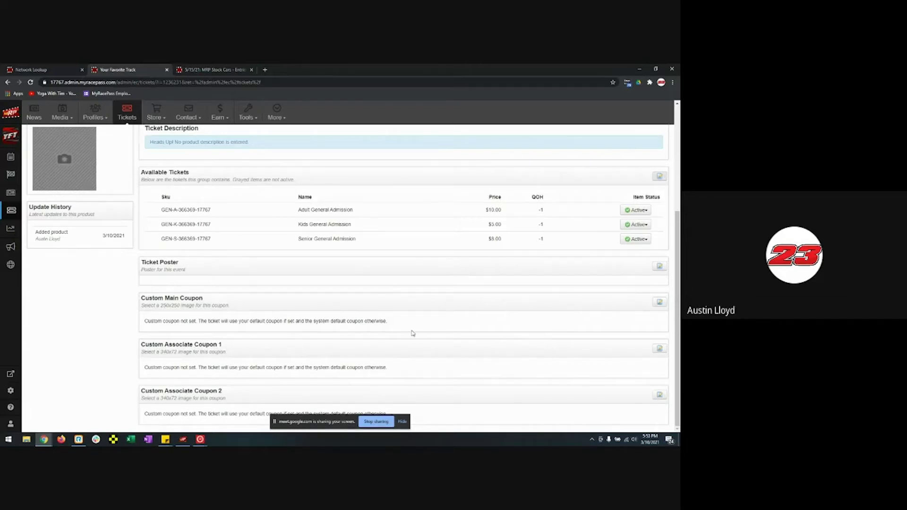
pyautogui.scroll(4, 407, 334)
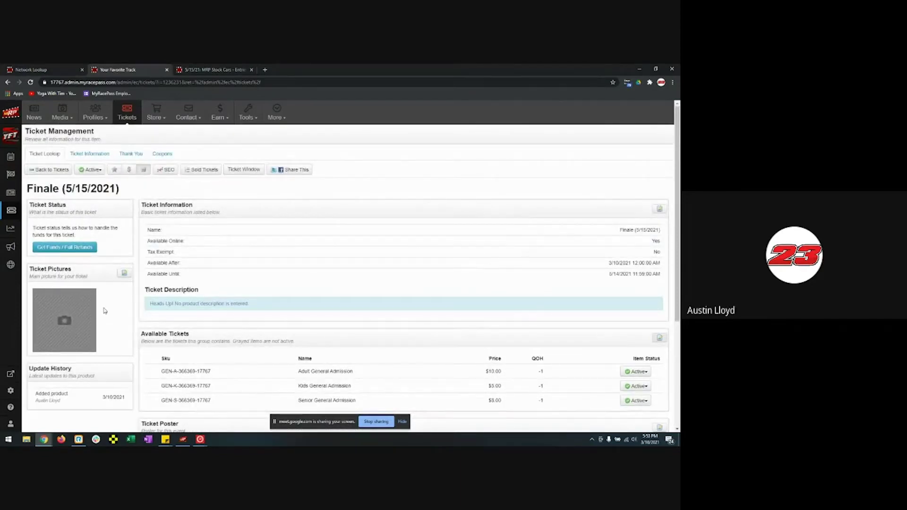
pyautogui.scroll(-3, 112, 323)
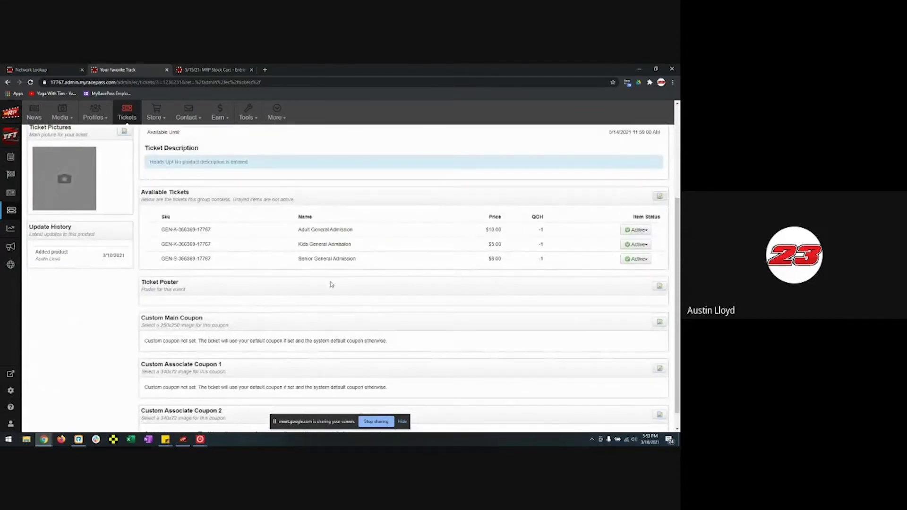
pyautogui.scroll(2, 150, 297)
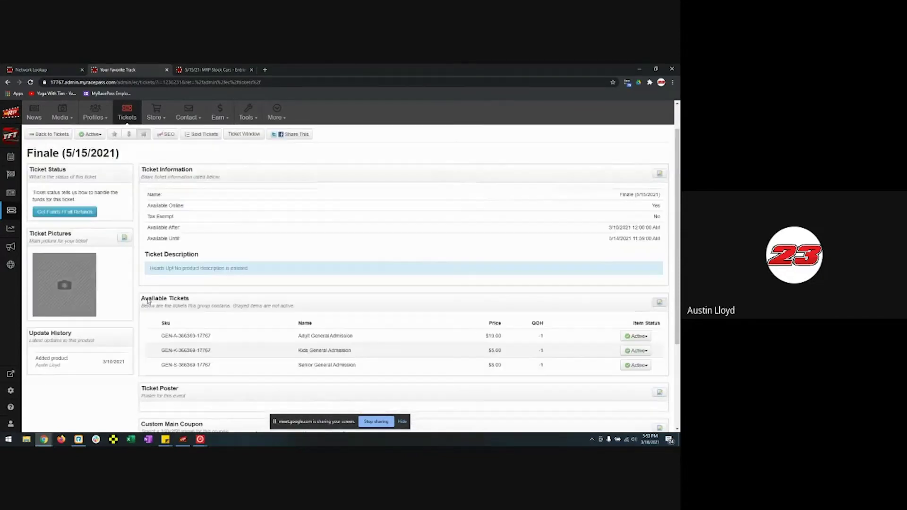
pyautogui.scroll(1, 149, 298)
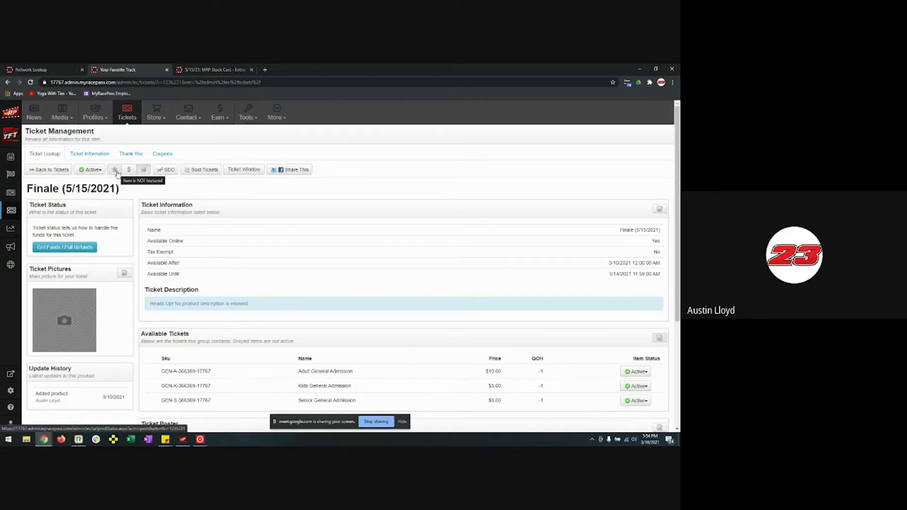
# - Toggle the Finale ticket's online-availability and on-sale flags
pyautogui.click(145, 171)
pyautogui.click(130, 171)
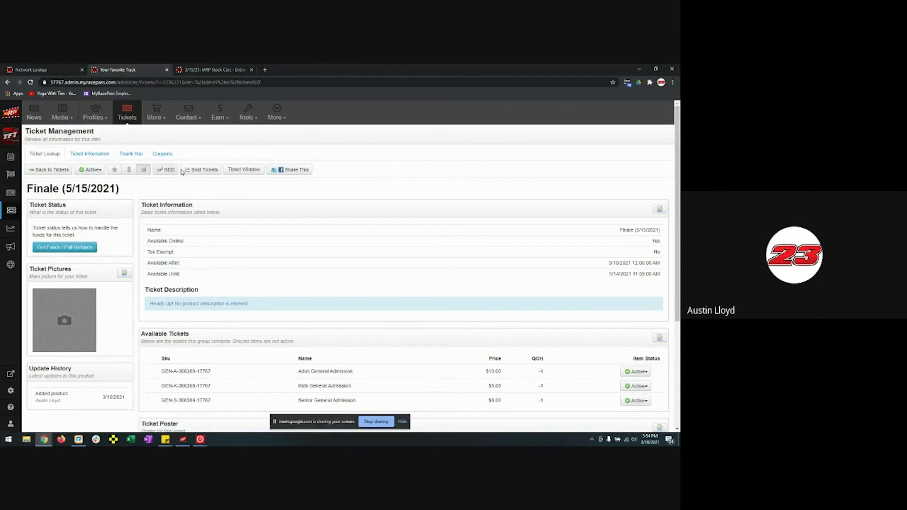
# - Check the Finale's sold-tickets list (0 tickets), then go to its Redeem Tickets page
pyautogui.click(202, 171)
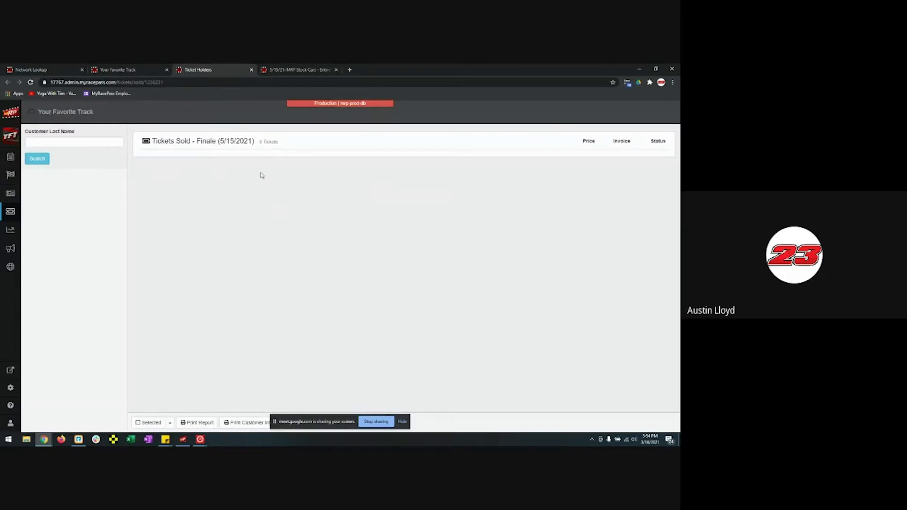
pyautogui.click(251, 70)
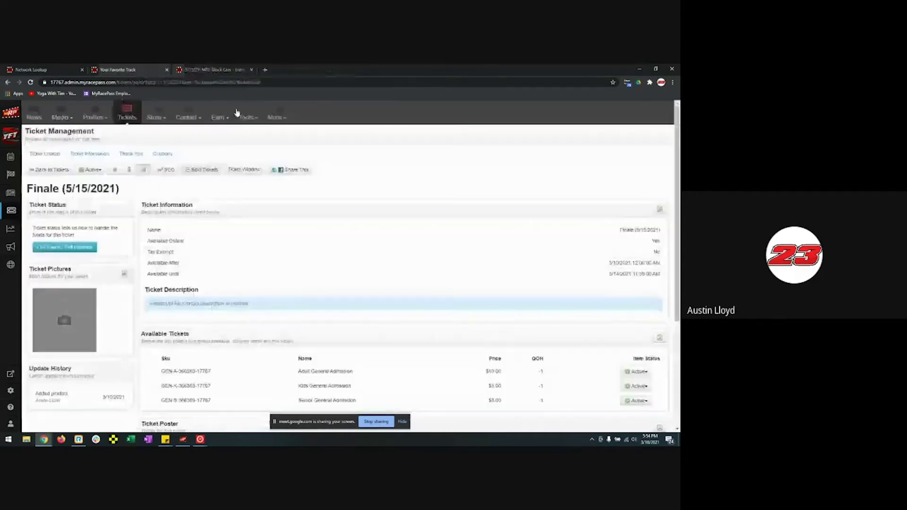
pyautogui.click(242, 171)
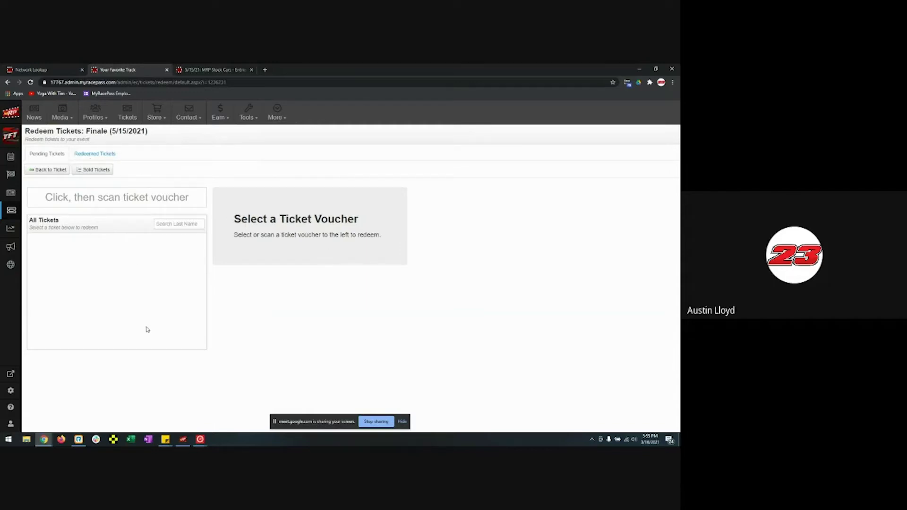
# - Check redeemed tickets, return to the Finale ticket, then list all networks in Network Lookup
pyautogui.click(92, 154)
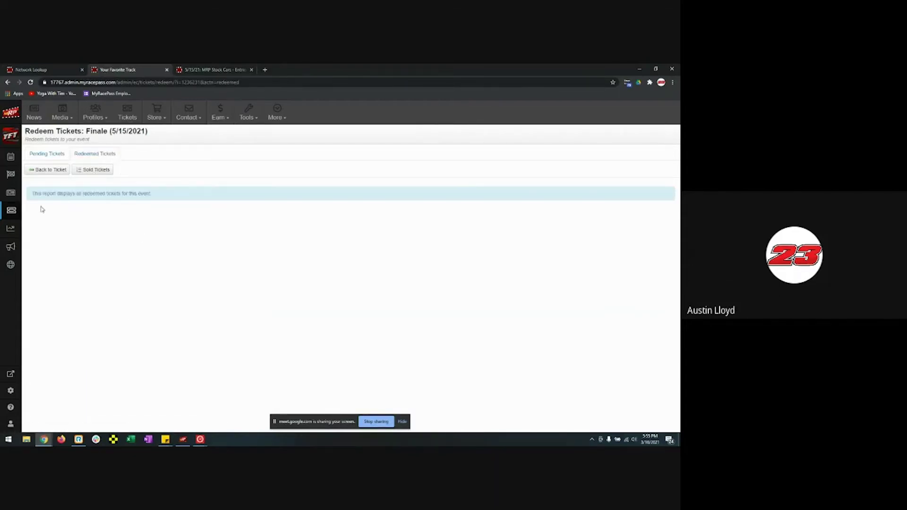
pyautogui.click(50, 171)
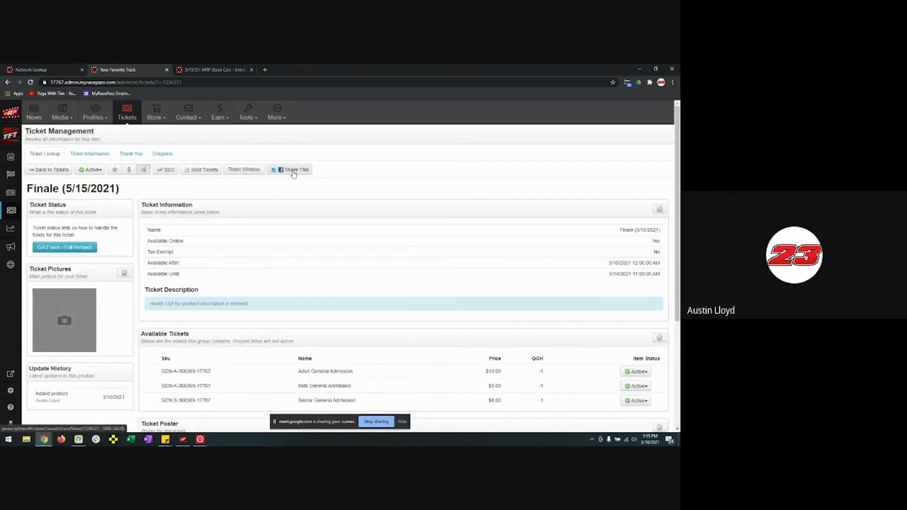
pyautogui.scroll(-1, 360, 265)
pyautogui.scroll(-3, 360, 265)
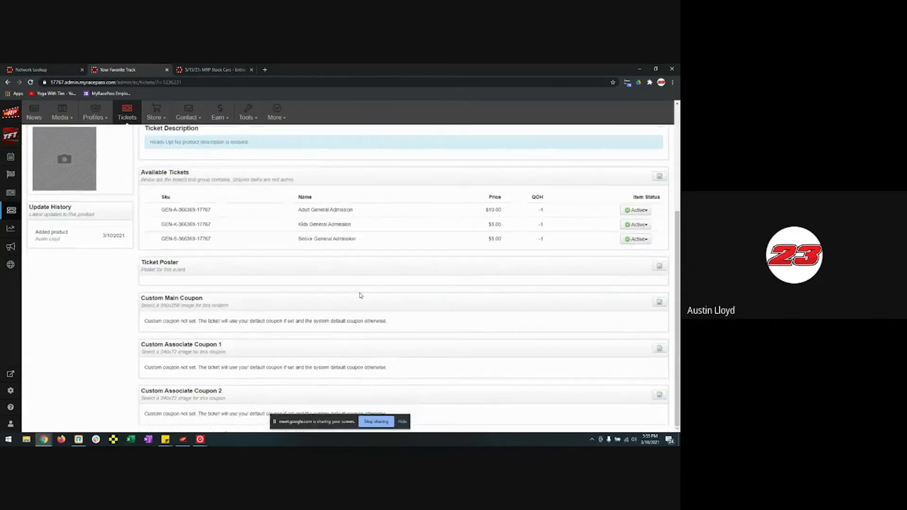
pyautogui.scroll(4, 361, 288)
pyautogui.click(43, 69)
pyautogui.click(47, 143)
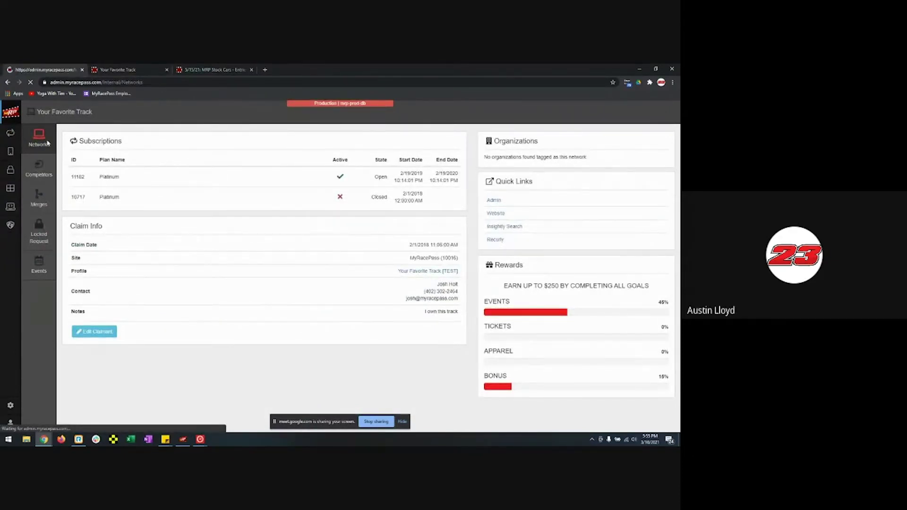
# - Search the networks for 'rapid speedway' and open its network details
pyautogui.click(99, 182)
pyautogui.click(80, 234)
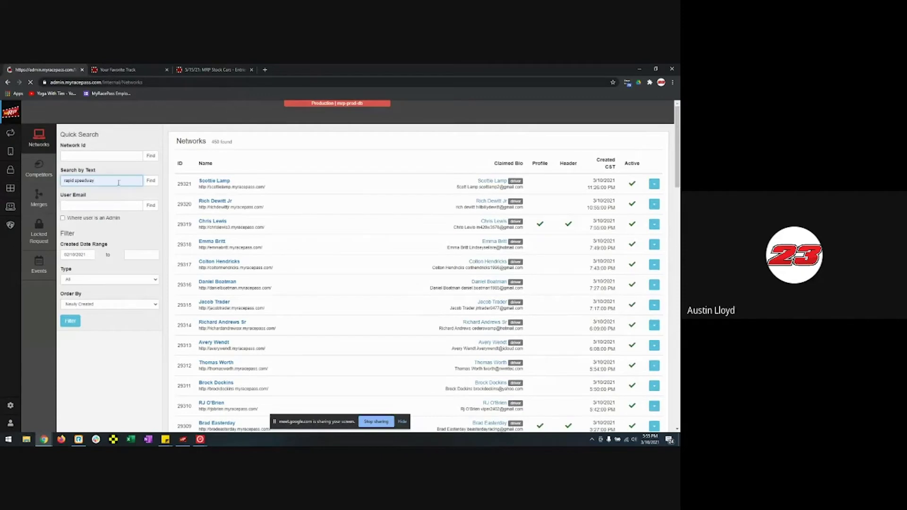
pyautogui.click(149, 183)
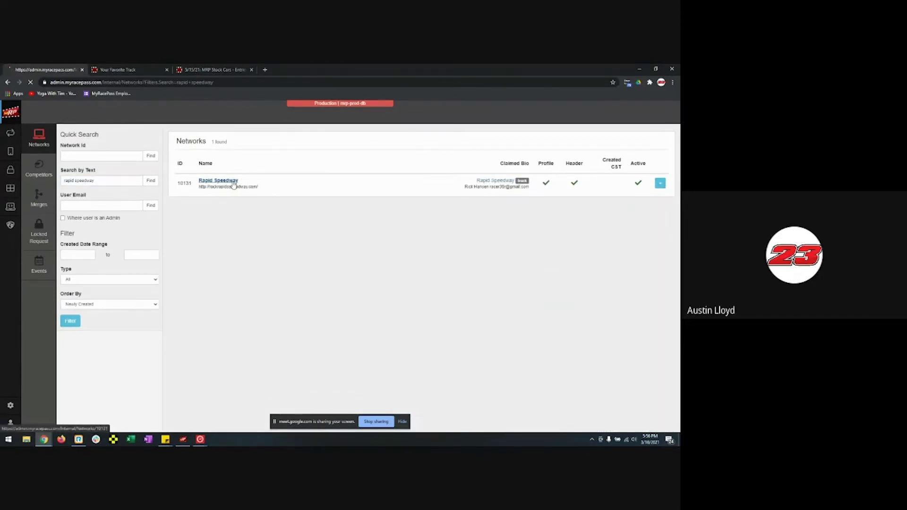
pyautogui.click(233, 184)
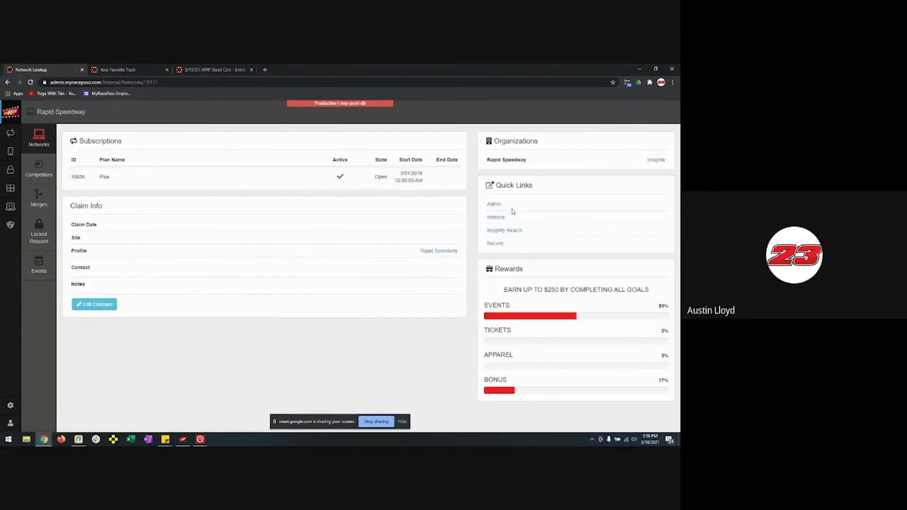
# - Open Rapid Speedway's admin dashboard in a new tab and go to Tickets > Ticket Analytics
pyautogui.click(494, 204)
pyautogui.moveTo(121, 67); pyautogui.dragTo(294, 70)
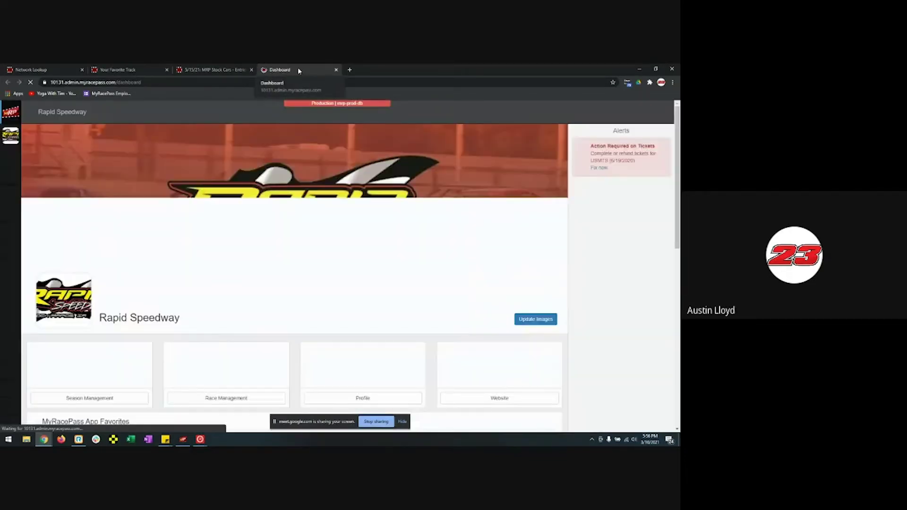
pyautogui.click(11, 213)
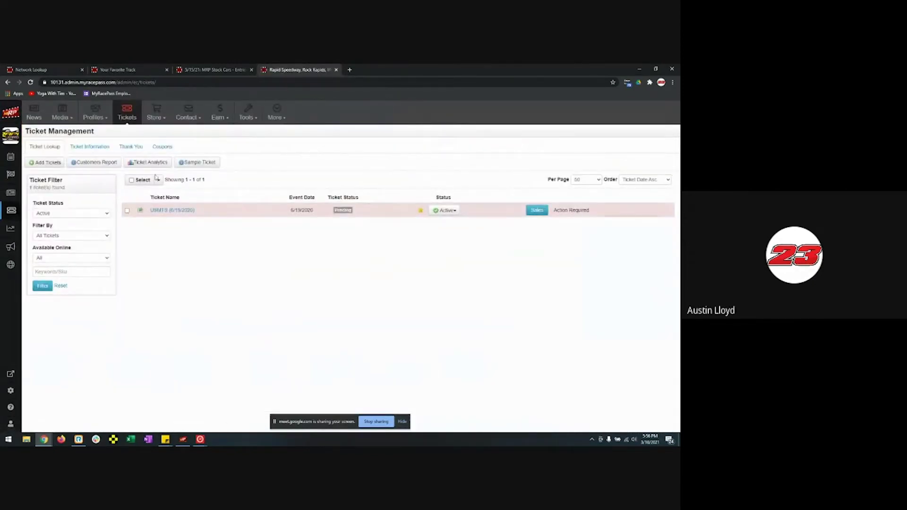
pyautogui.click(158, 163)
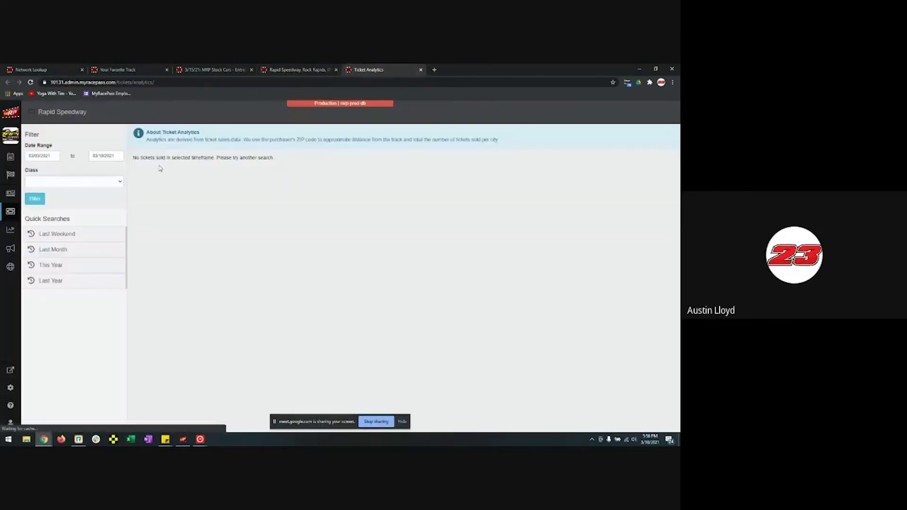
# - Set the analytics start date to March 4, 2020 and apply the filter
pyautogui.click(42, 156)
pyautogui.click(32, 168)
pyautogui.click(33, 169)
pyautogui.click(32, 168)
pyautogui.click(32, 168)
pyautogui.click(67, 194)
pyautogui.click(39, 201)
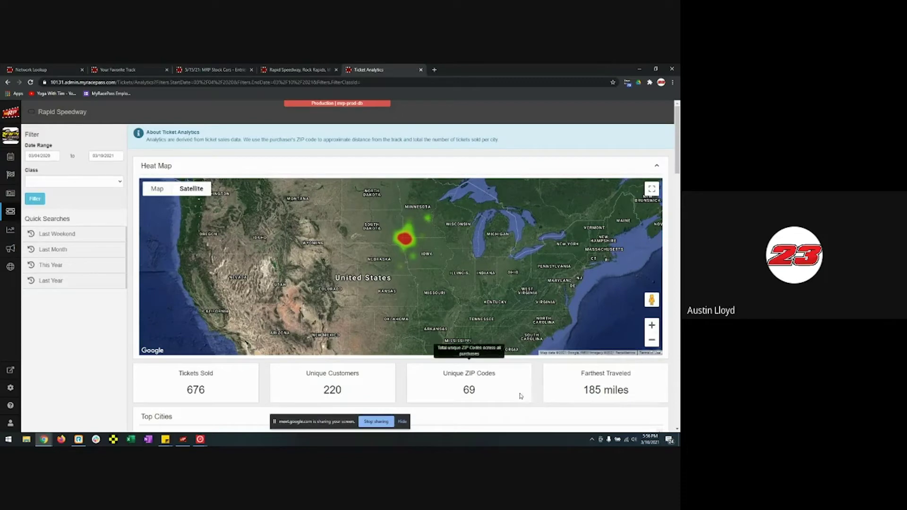
# - Review the charts: 676 tickets, 220 customers, by city, distance, price and event
pyautogui.scroll(-5, 534, 387)
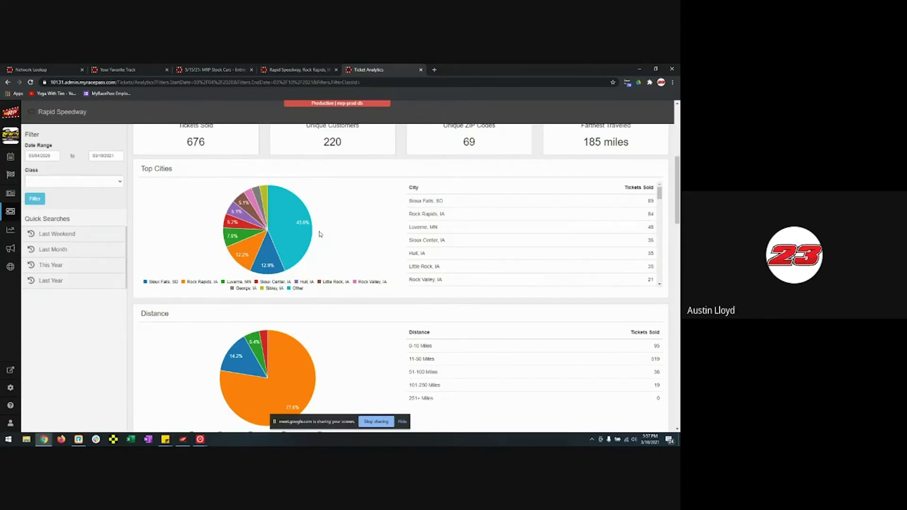
pyautogui.scroll(-4, 396, 284)
pyautogui.scroll(1, 385, 264)
pyautogui.scroll(2, 385, 263)
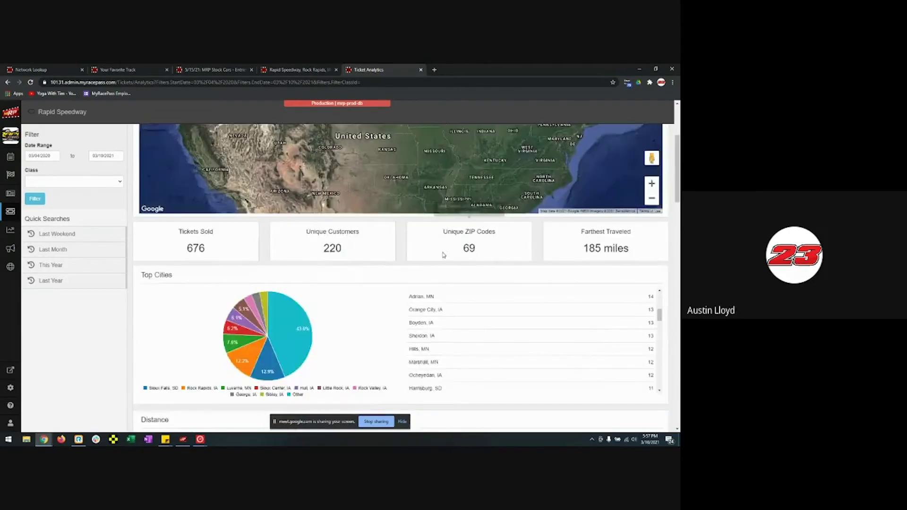
pyautogui.scroll(-5, 373, 284)
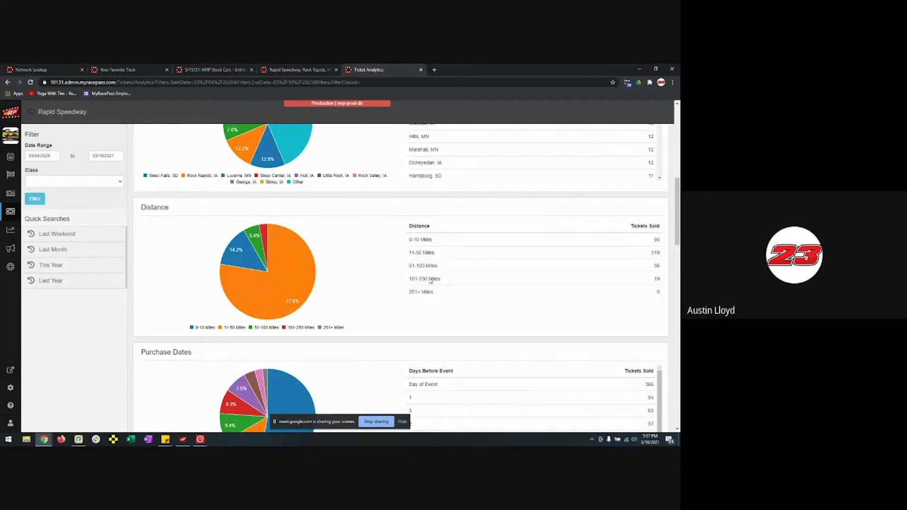
pyautogui.scroll(-4, 392, 293)
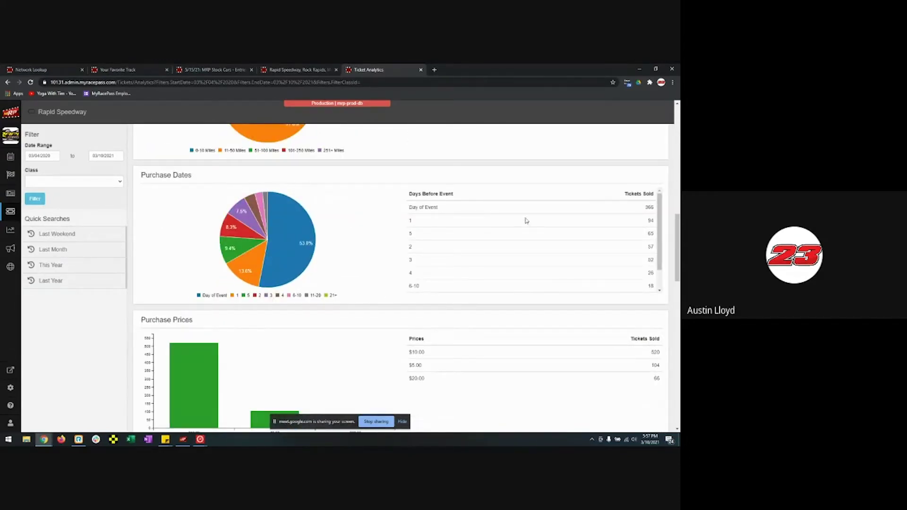
pyautogui.scroll(-1, 572, 244)
pyautogui.scroll(2, 575, 249)
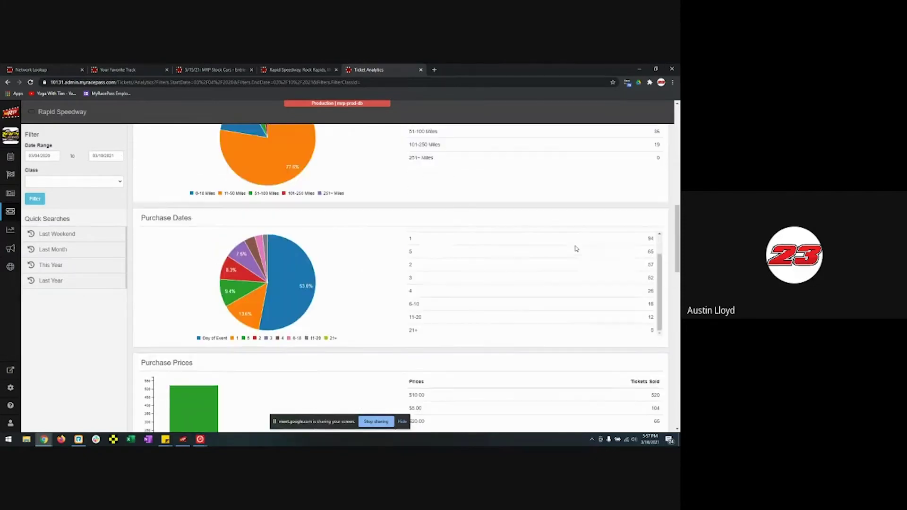
pyautogui.scroll(1, 542, 307)
pyautogui.scroll(-4, 373, 310)
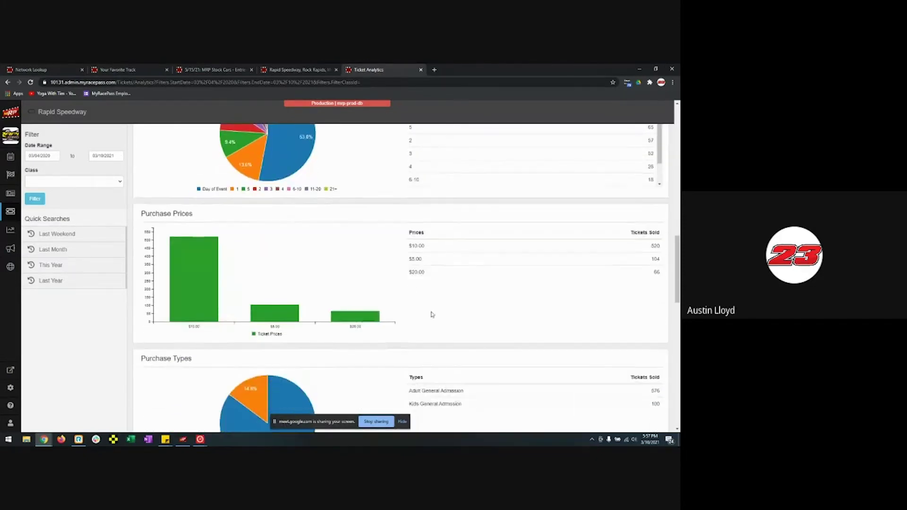
pyautogui.moveTo(280, 287)
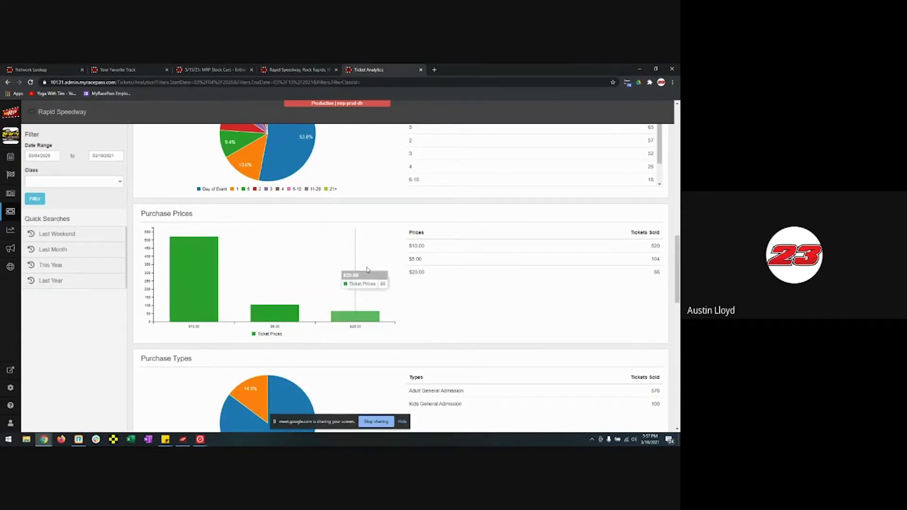
pyautogui.scroll(-5, 456, 299)
pyautogui.moveTo(290, 228)
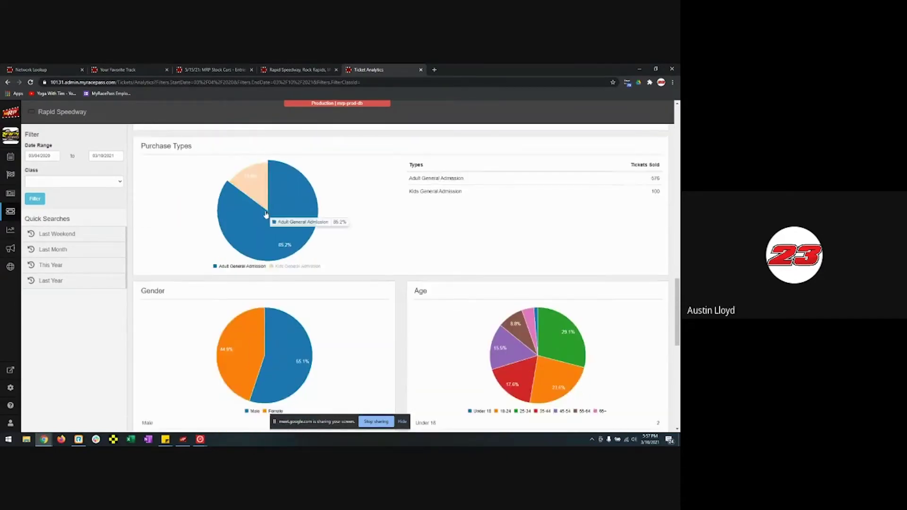
pyautogui.scroll(-4, 307, 250)
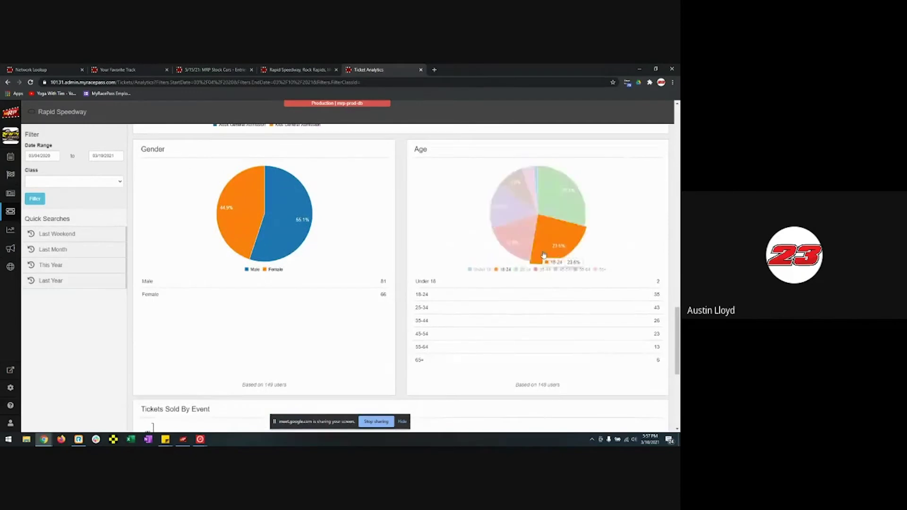
pyautogui.scroll(-2, 404, 274)
pyautogui.scroll(-2, 402, 284)
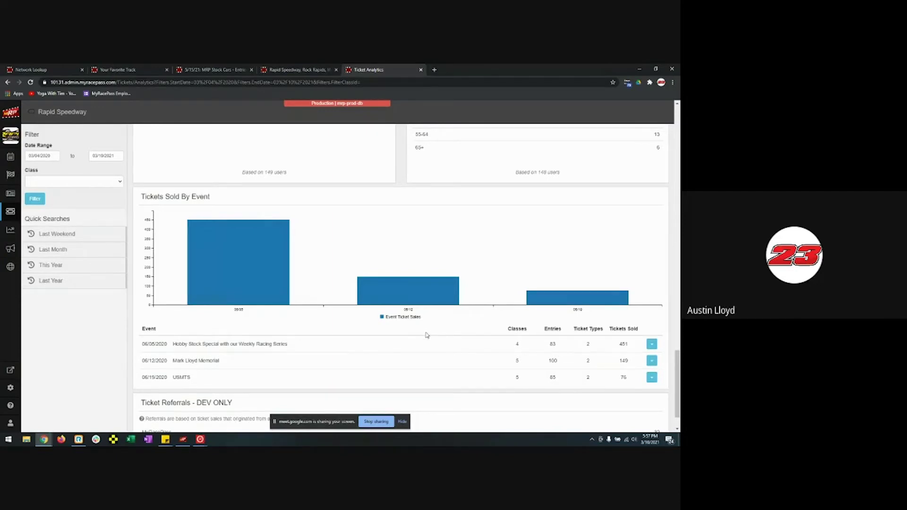
pyautogui.scroll(-1, 425, 333)
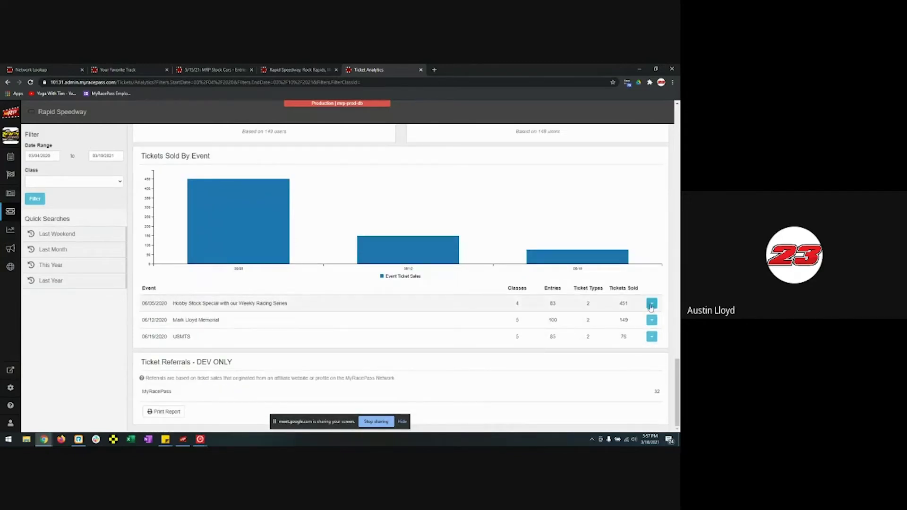
pyautogui.click(652, 320)
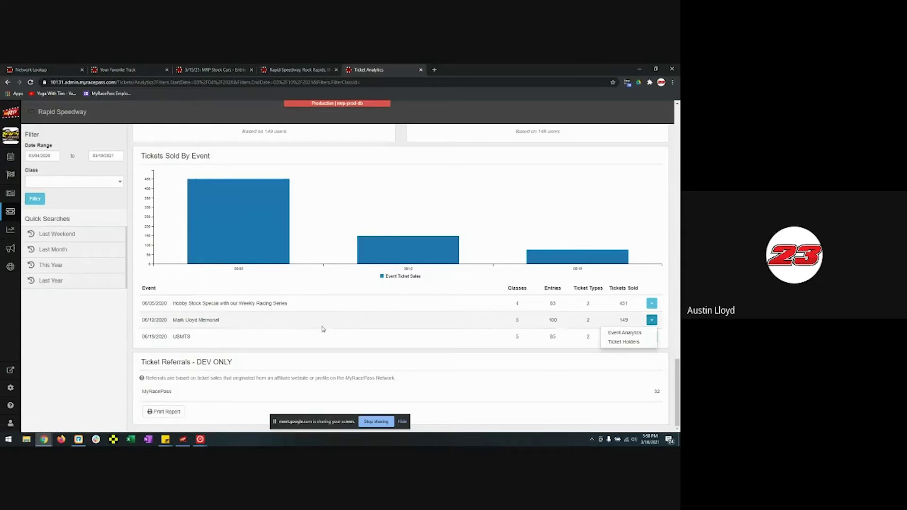
pyautogui.scroll(10, 340, 328)
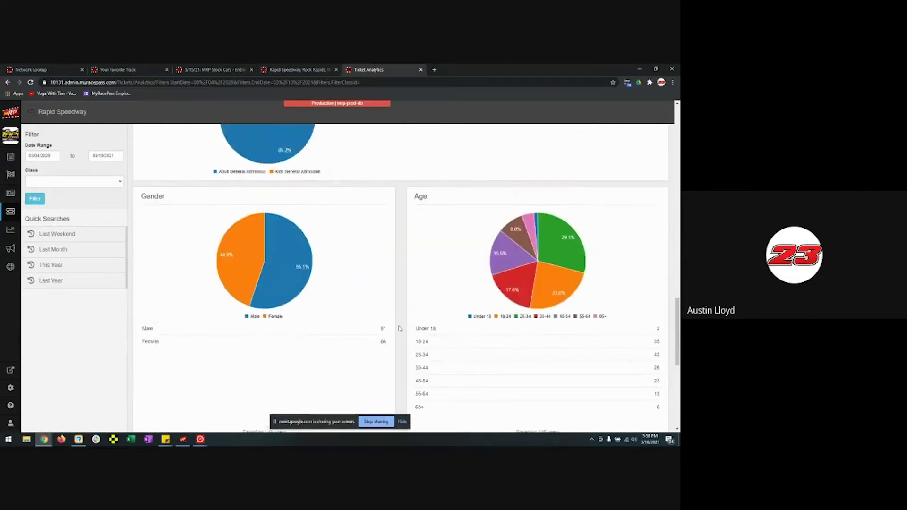
pyautogui.scroll(15, 399, 329)
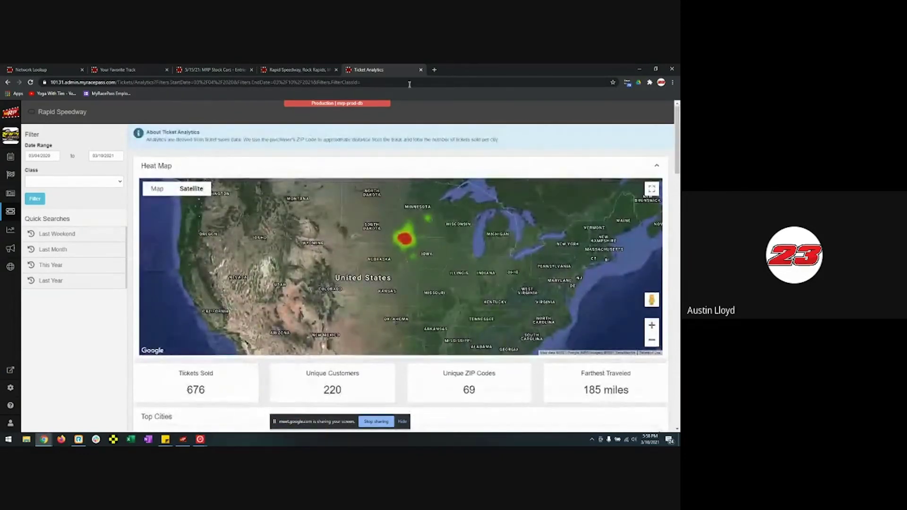
# - Close the Ticket Analytics and Rapid Speedway Ticket Management tabs, returning to the entry list
pyautogui.click(420, 70)
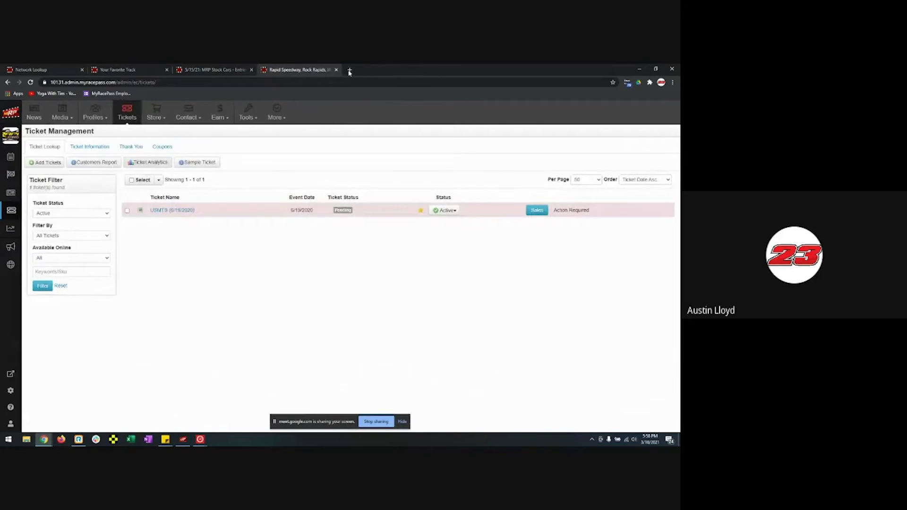
pyautogui.click(335, 70)
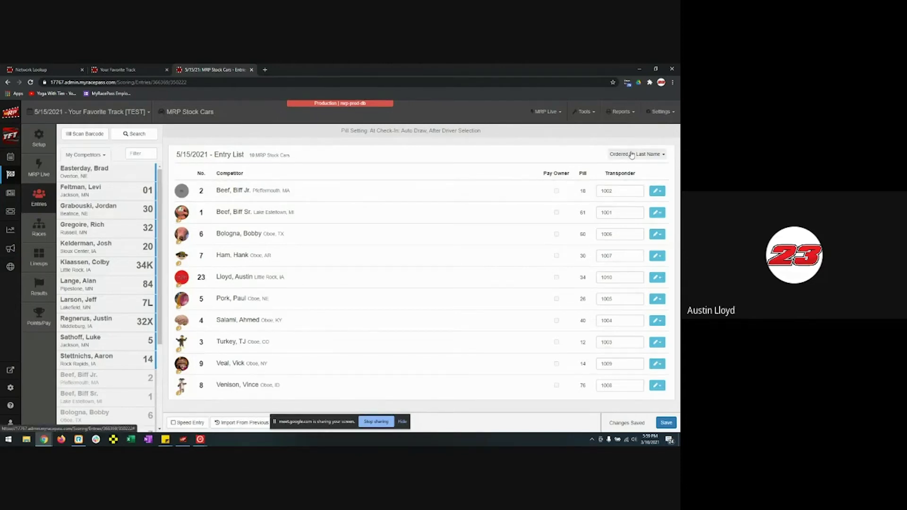
# - Open Settings > Lineup Settings and browse the A Feature, Heat, Special and Hot Laps lineups
pyautogui.click(660, 117)
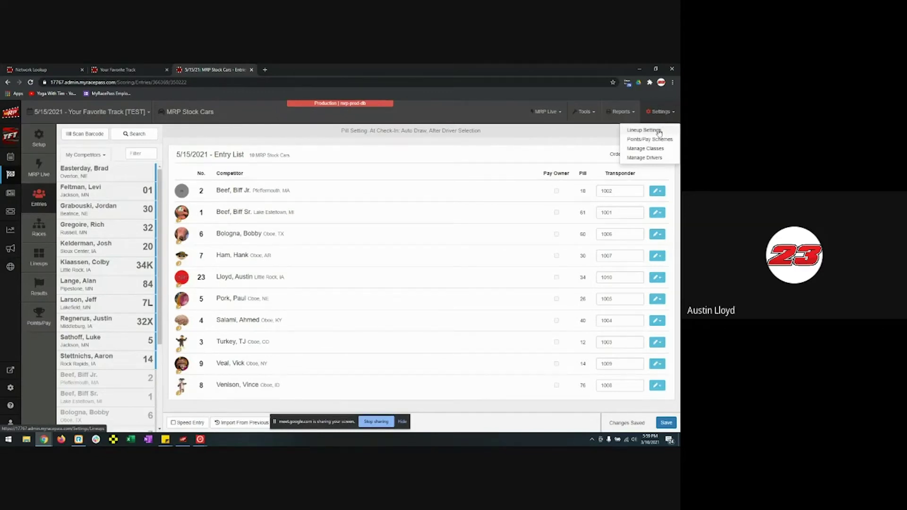
pyautogui.click(662, 132)
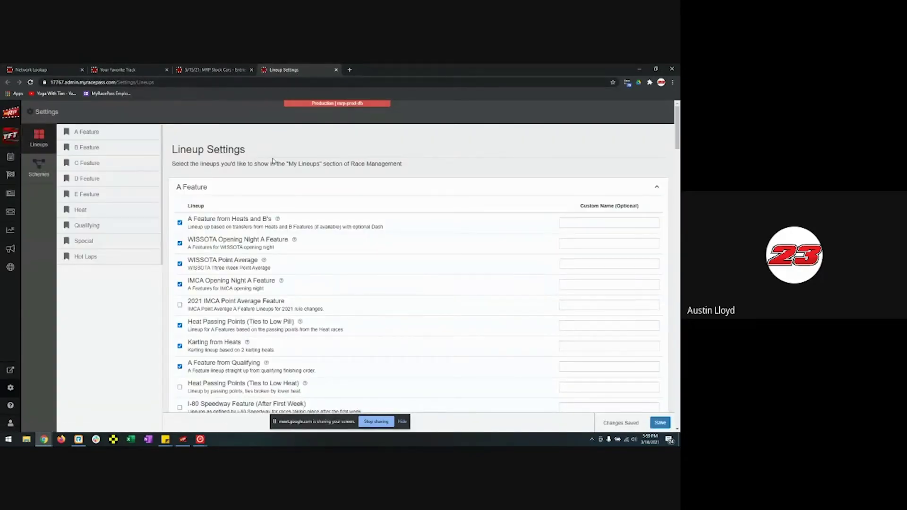
pyautogui.scroll(-10, 326, 229)
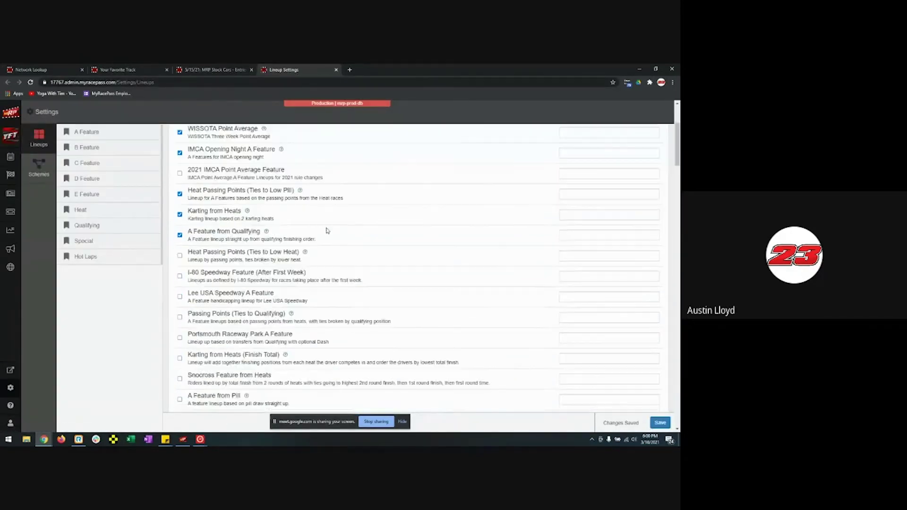
pyautogui.scroll(-20, 329, 231)
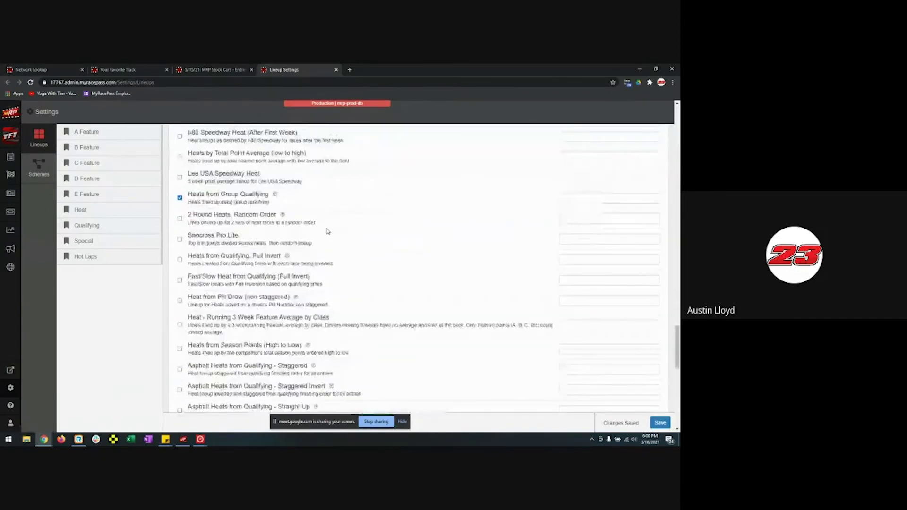
pyautogui.scroll(10, 350, 350)
pyautogui.scroll(20, 352, 350)
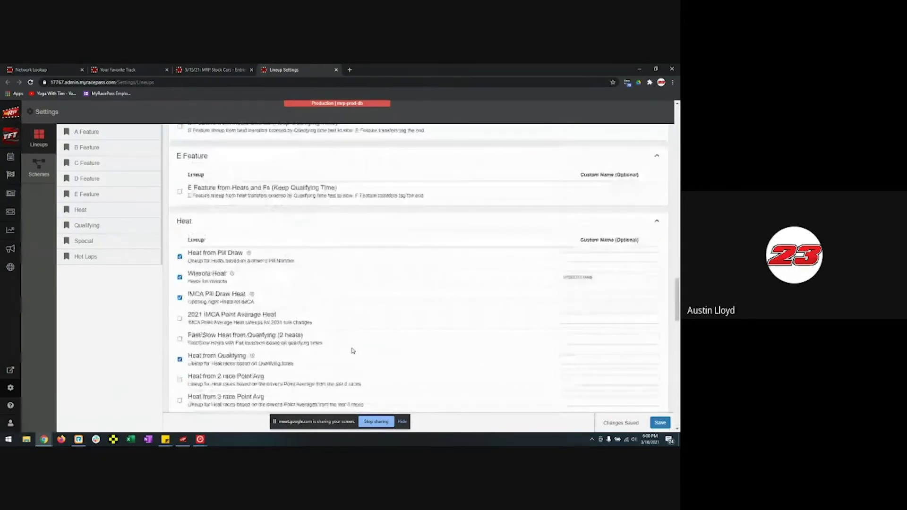
pyautogui.scroll(10, 352, 350)
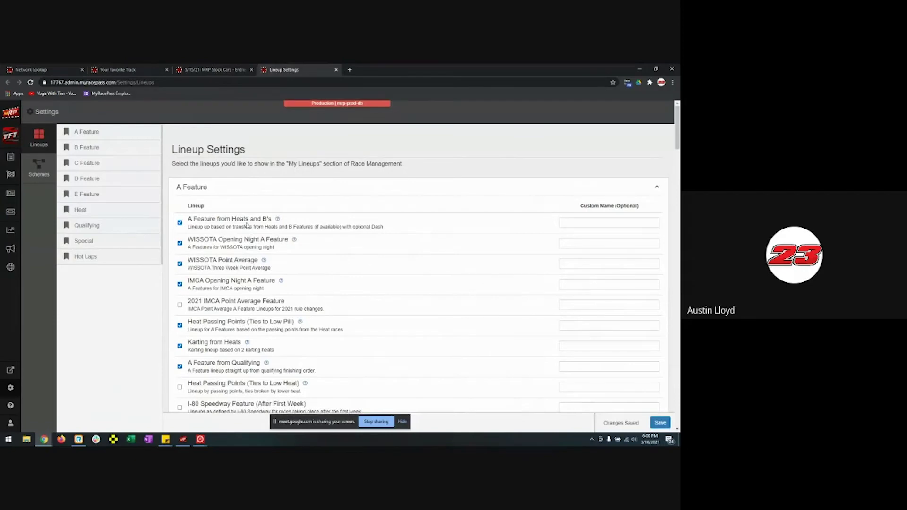
pyautogui.scroll(-5, 212, 255)
pyautogui.scroll(-10, 175, 282)
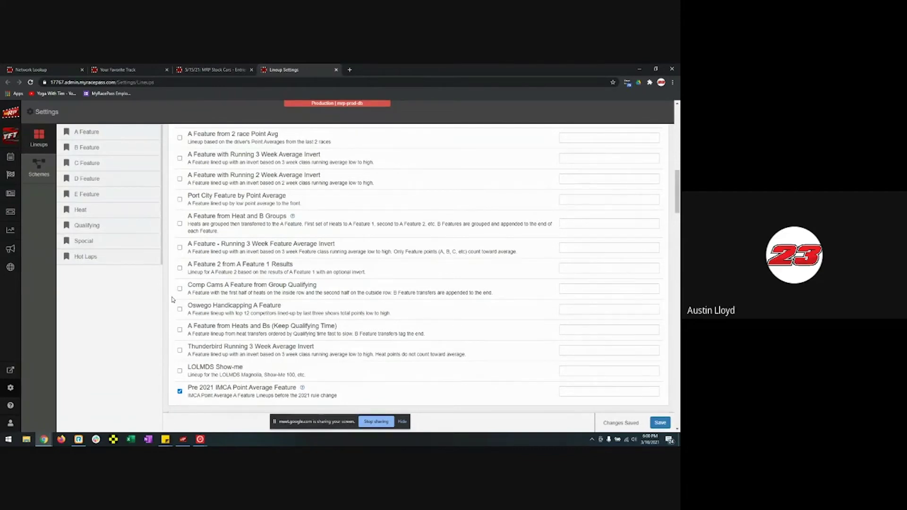
pyautogui.scroll(3, 243, 295)
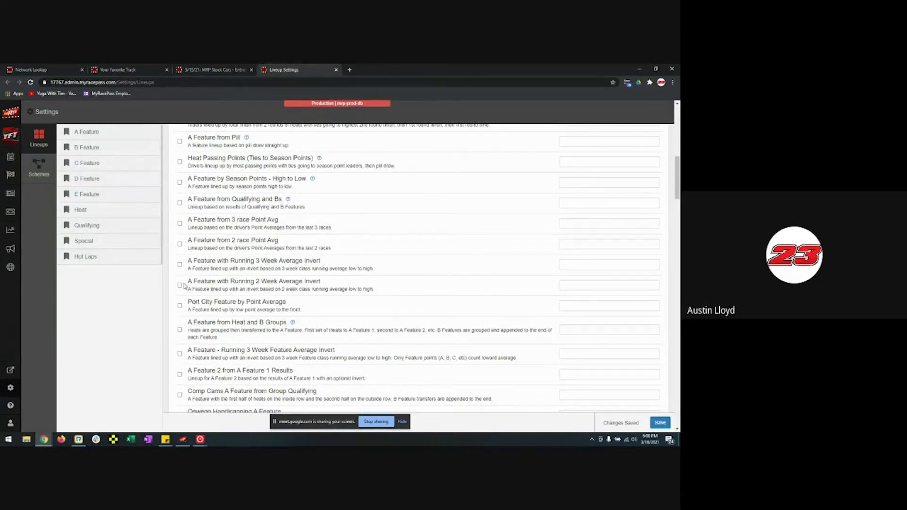
pyautogui.scroll(3, 184, 285)
pyautogui.scroll(7, 184, 285)
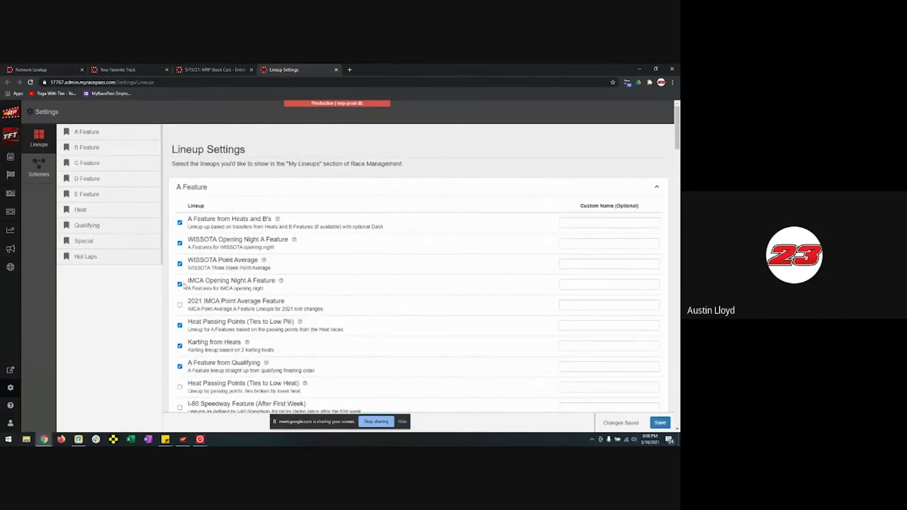
pyautogui.scroll(-20, 184, 285)
pyautogui.scroll(-3, 405, 286)
pyautogui.scroll(10, 415, 243)
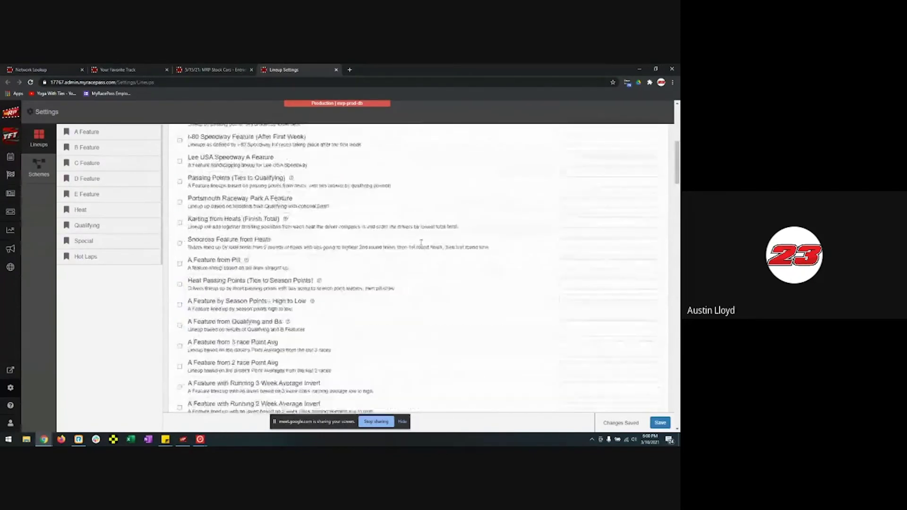
pyautogui.scroll(5, 421, 242)
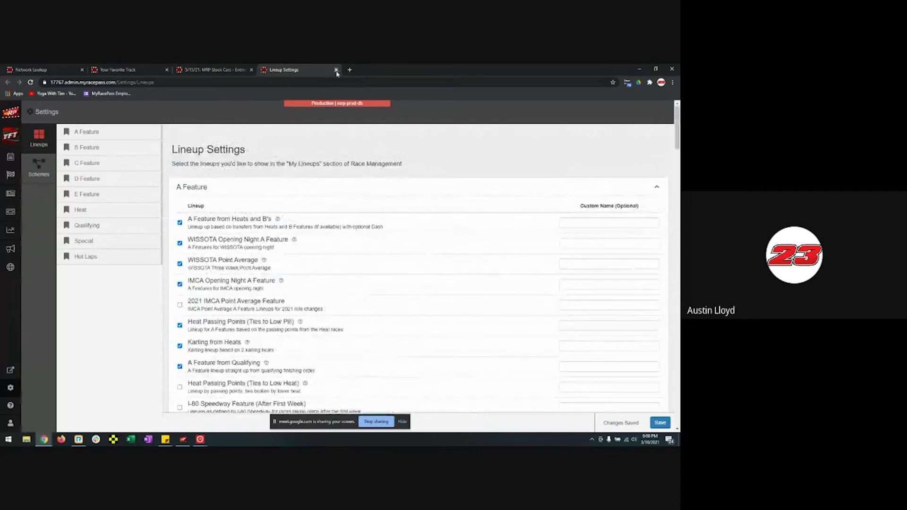
# - Close the Lineup Settings tab and open Settings > Points/Pay Schemes
pyautogui.click(337, 71)
pyautogui.click(661, 111)
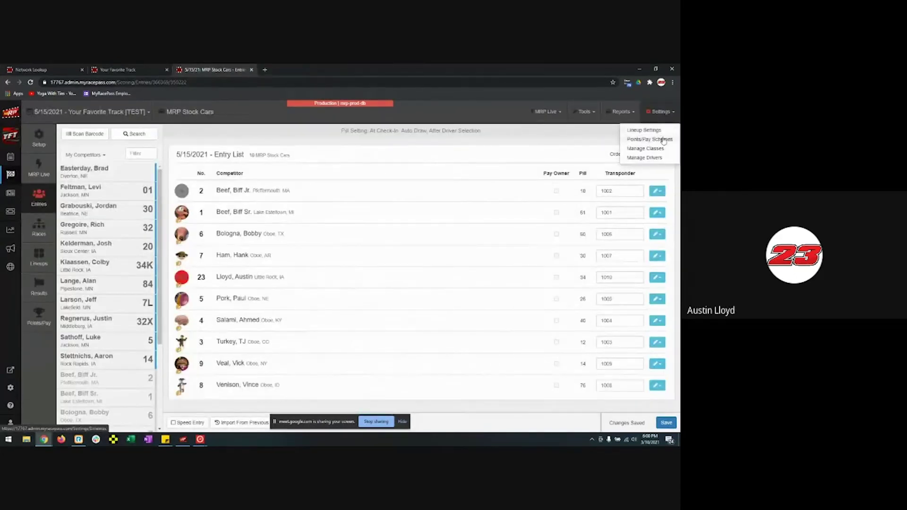
pyautogui.click(664, 140)
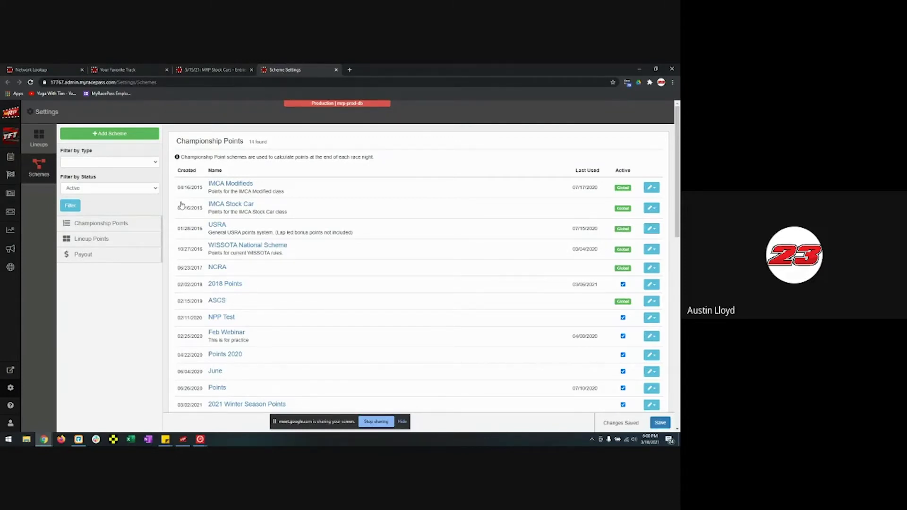
# - Start a new scheme, browse the Global/Sanction scheme option, then cancel out
pyautogui.click(121, 135)
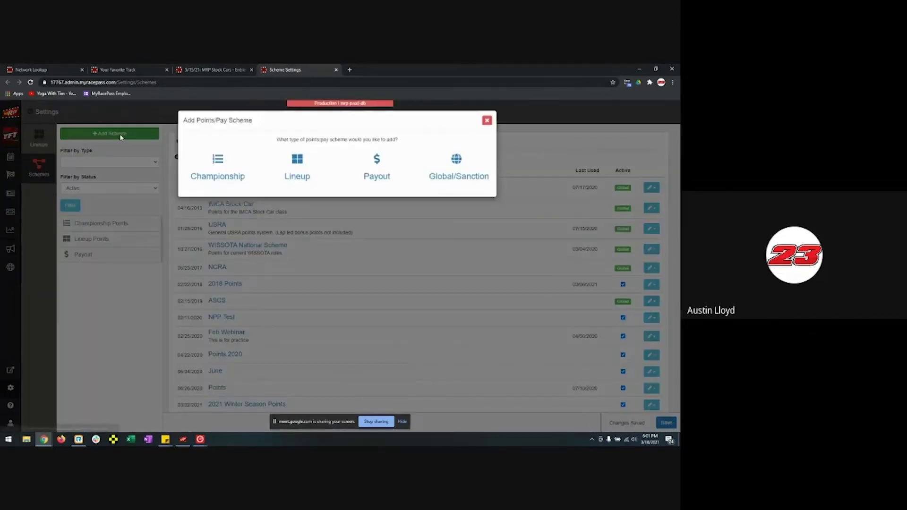
pyautogui.click(457, 165)
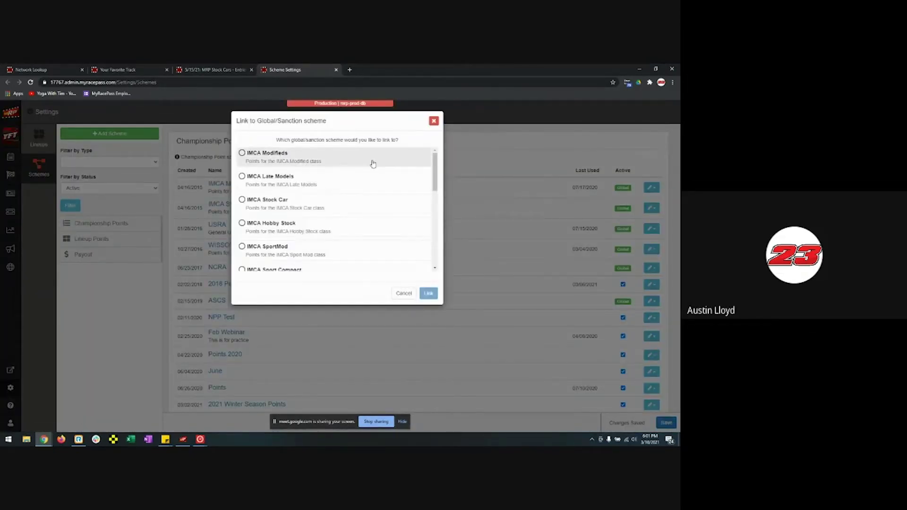
pyautogui.scroll(-3, 372, 163)
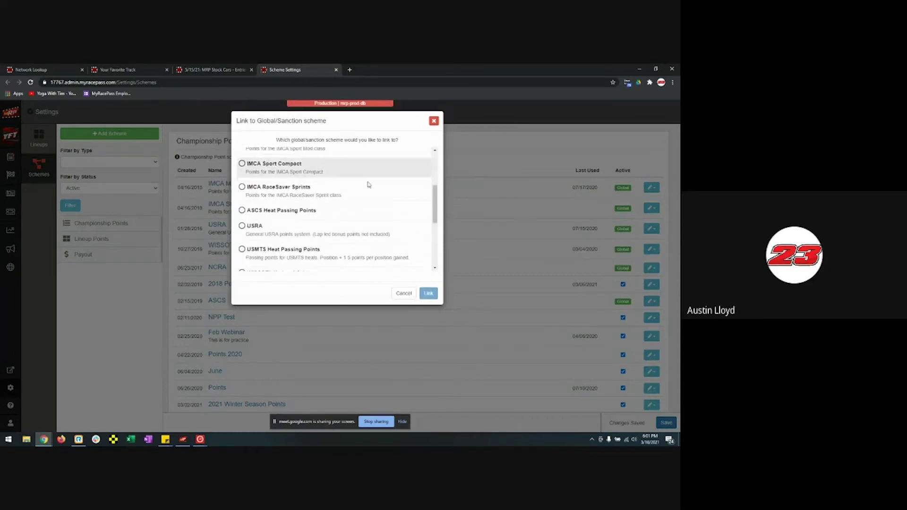
pyautogui.scroll(3, 364, 206)
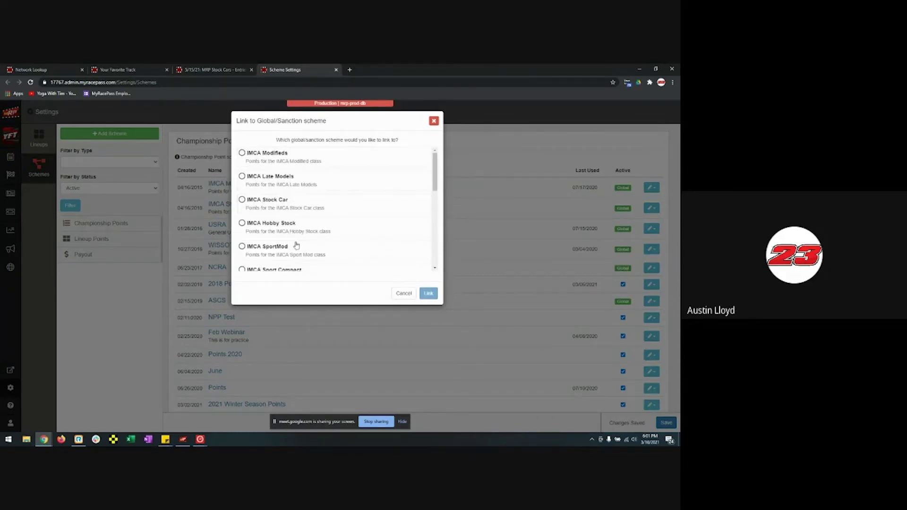
pyautogui.scroll(-2, 352, 245)
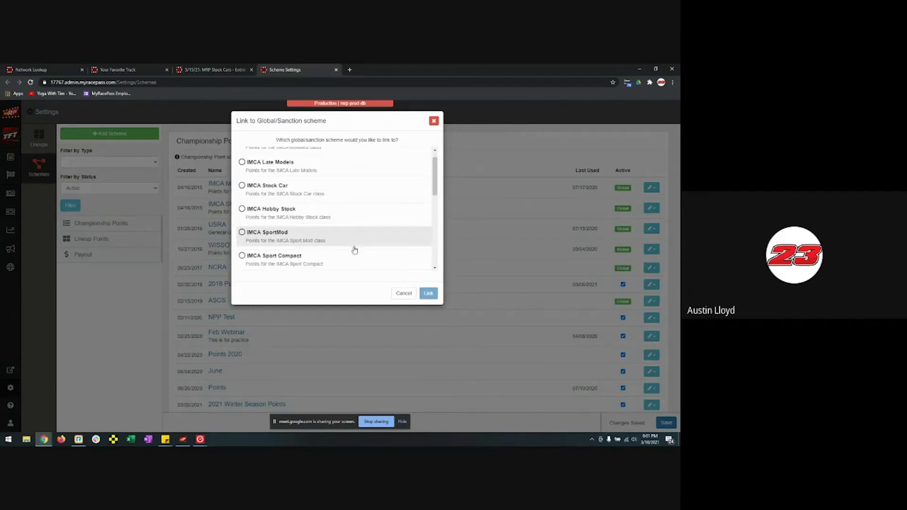
pyautogui.scroll(-2, 359, 222)
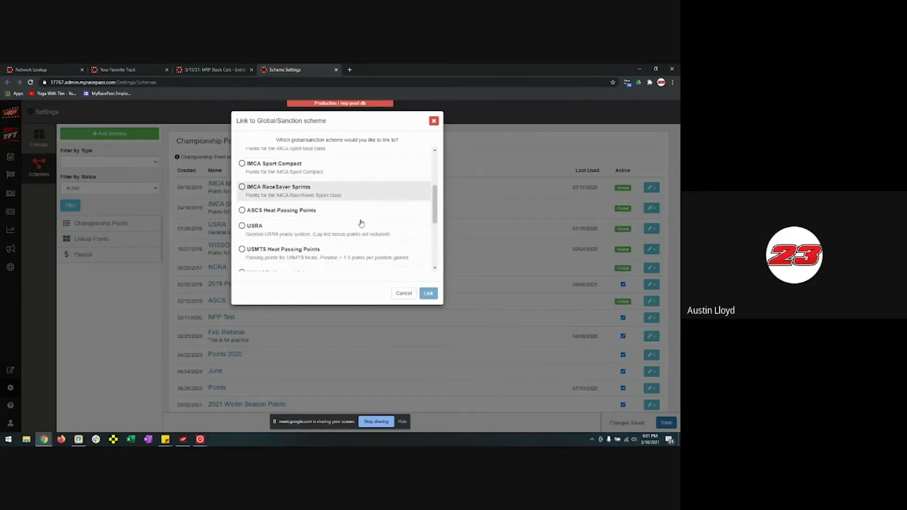
pyautogui.scroll(-1, 321, 240)
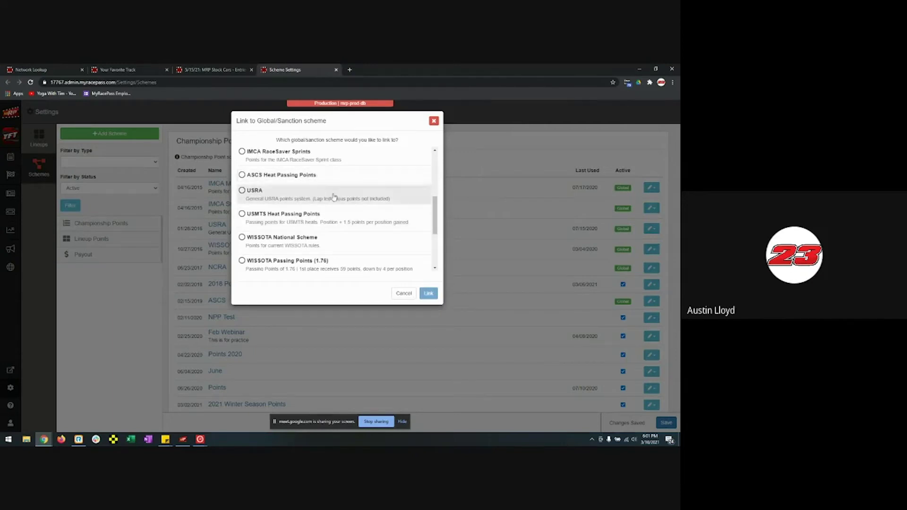
pyautogui.scroll(-2, 338, 232)
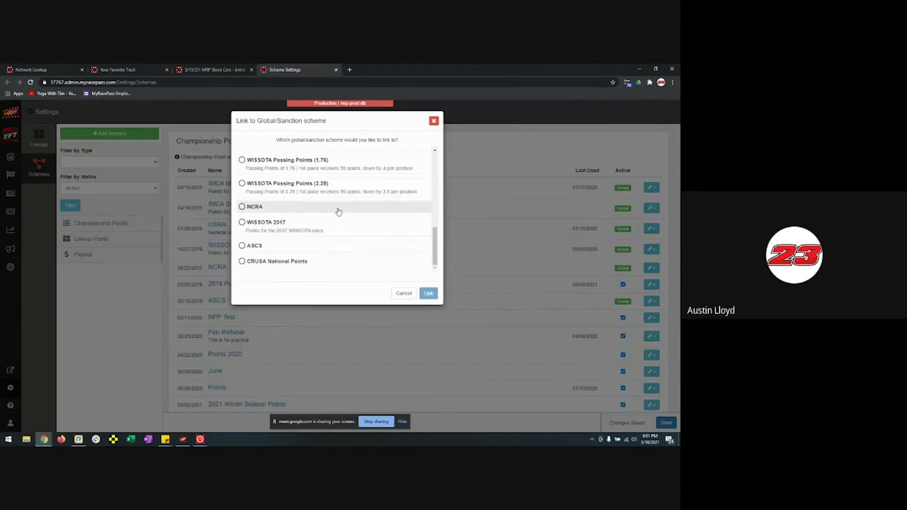
pyautogui.click(404, 293)
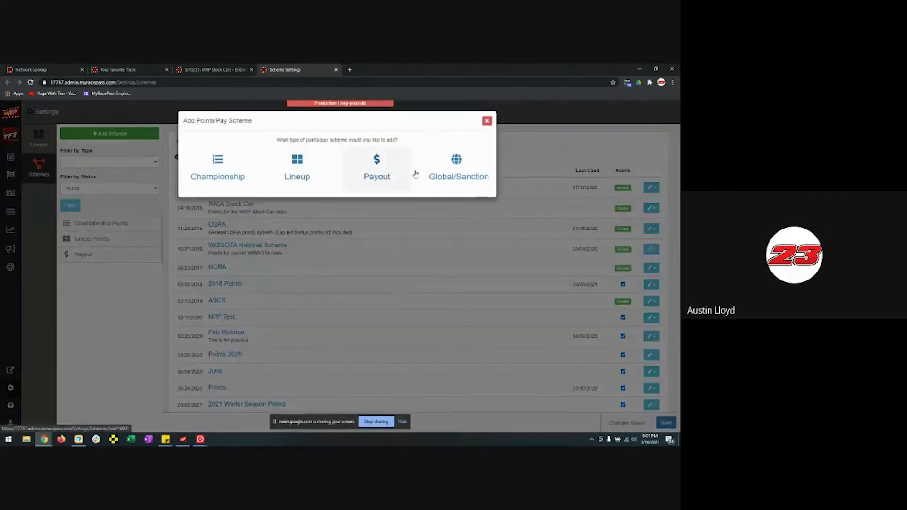
# - Add a championship points scheme named '5/15 points'
pyautogui.click(223, 171)
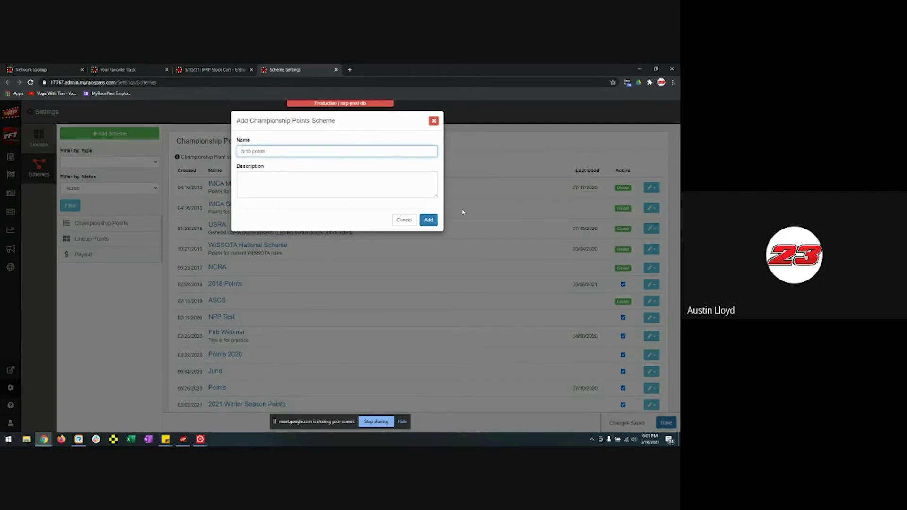
pyautogui.click(428, 220)
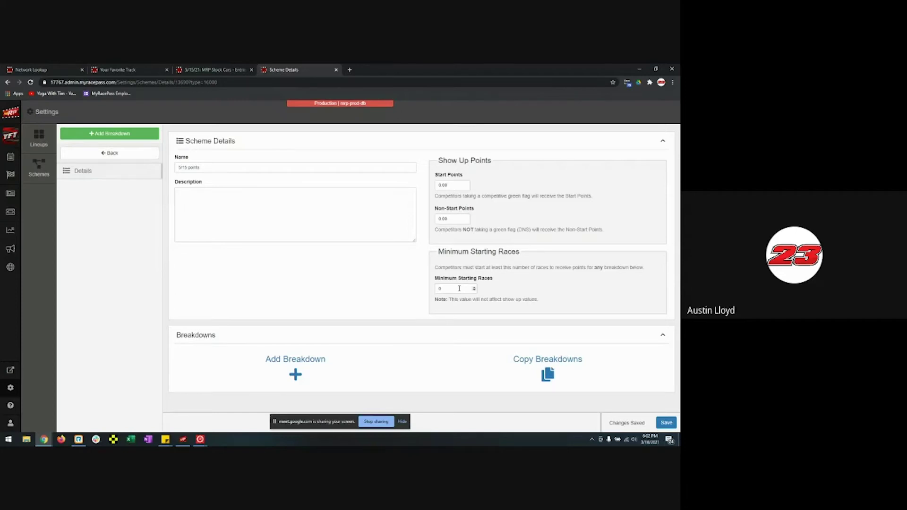
# - Open the Add Breakdown dialog for the 5/15 points scheme
pyautogui.click(296, 363)
# - Create a breakdown with race type Feature and race letter A
pyautogui.click(279, 166)
pyautogui.click(279, 178)
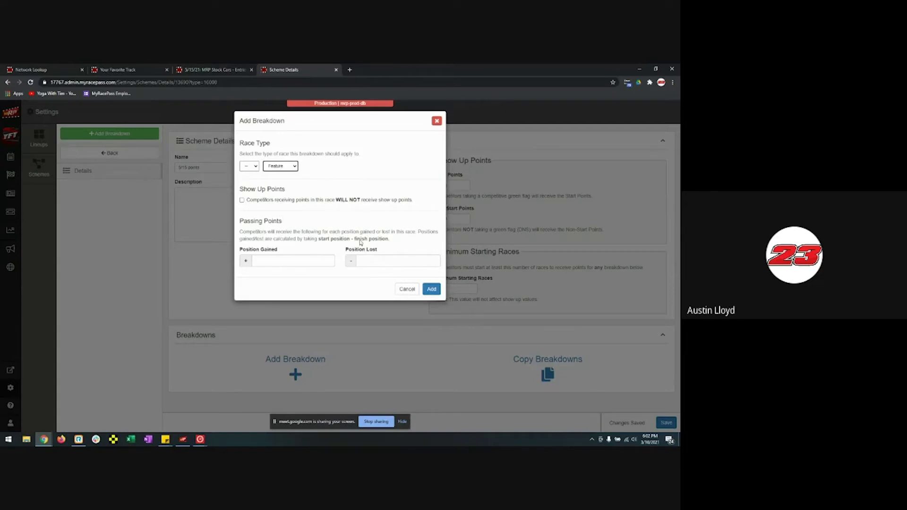
pyautogui.click(431, 288)
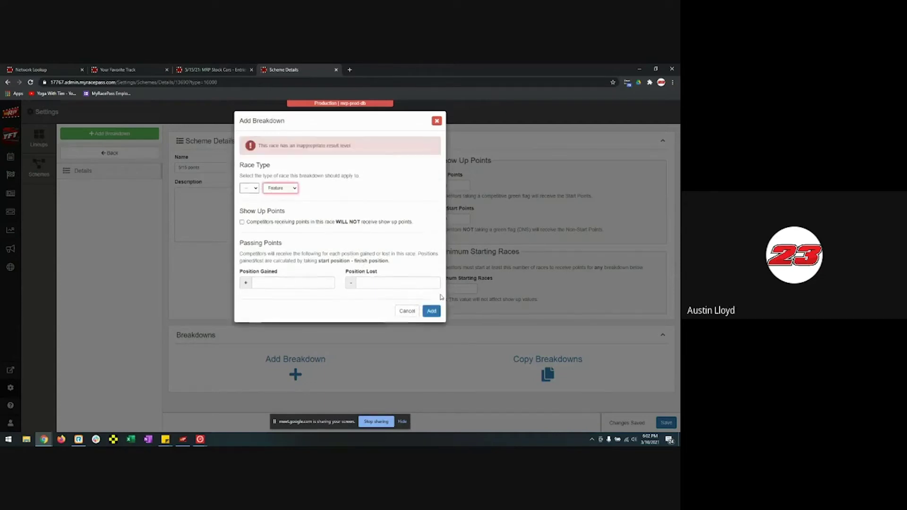
pyautogui.click(249, 188)
pyautogui.click(246, 203)
pyautogui.click(426, 312)
# - Review the A Feature settings, leaving DNF scoring at Full Points
pyautogui.scroll(-5, 290, 178)
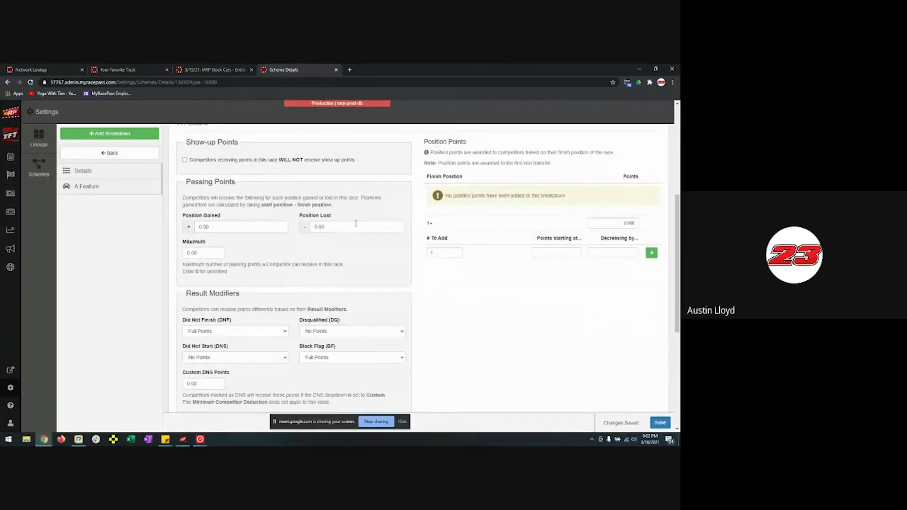
pyautogui.scroll(-2, 245, 231)
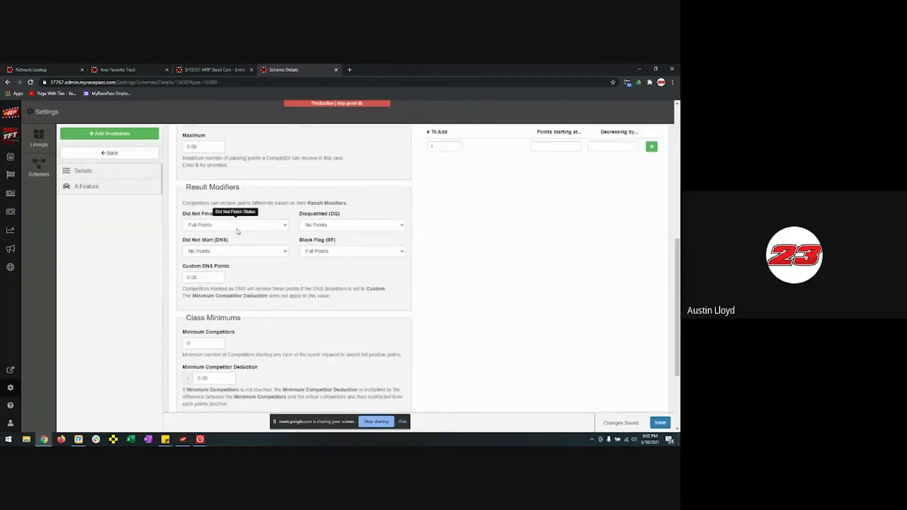
pyautogui.click(239, 229)
pyautogui.click(238, 229)
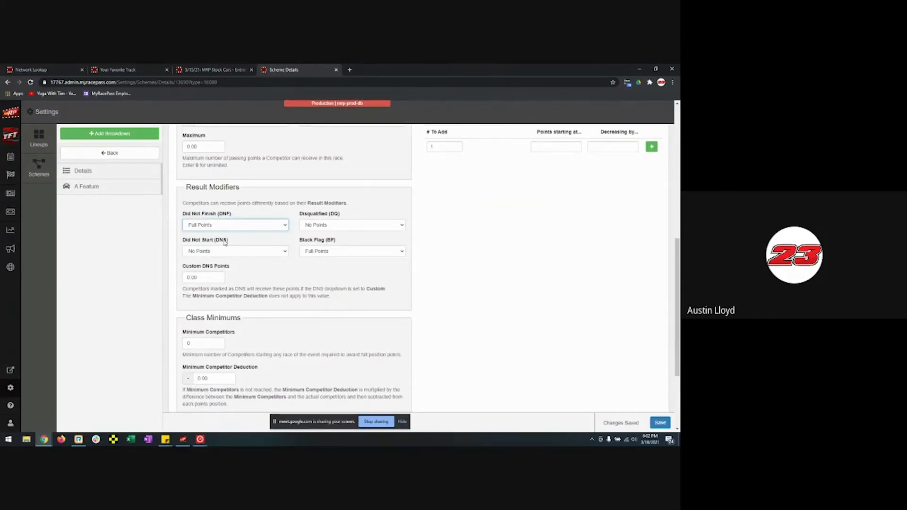
pyautogui.scroll(-3, 227, 275)
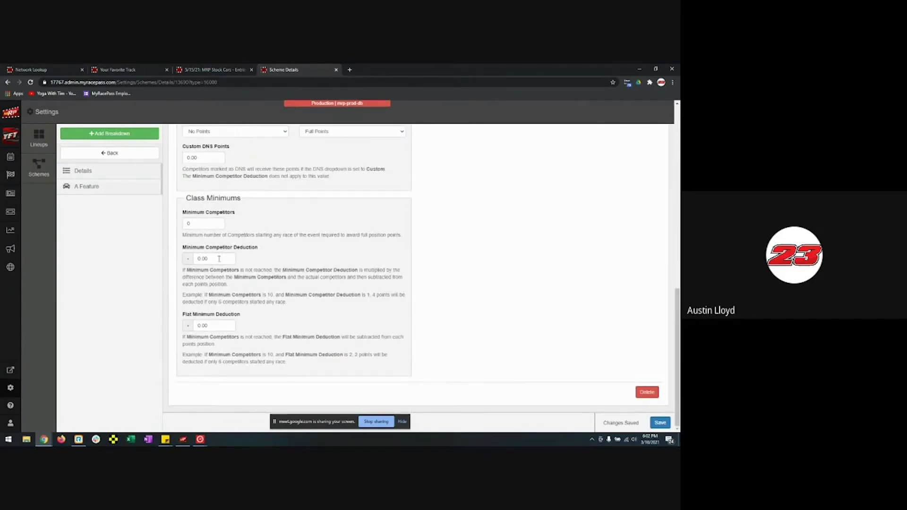
pyautogui.scroll(5, 575, 287)
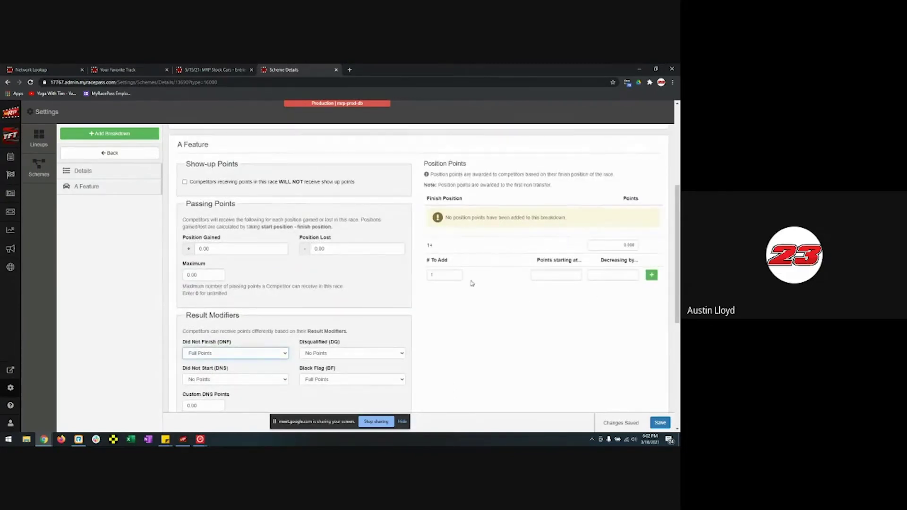
# - Generate ten position rows starting at 150 points, decreasing by 5
pyautogui.click(444, 276)
pyautogui.write('10')
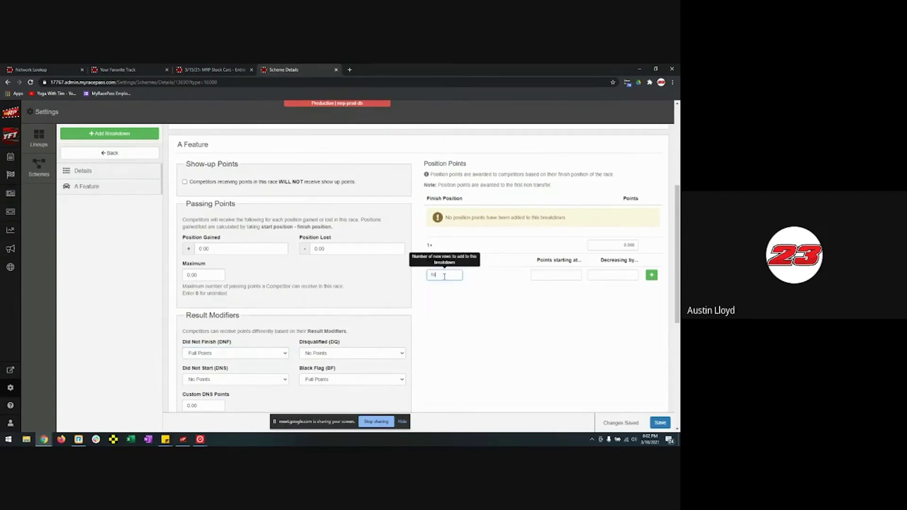
pyautogui.click(537, 277)
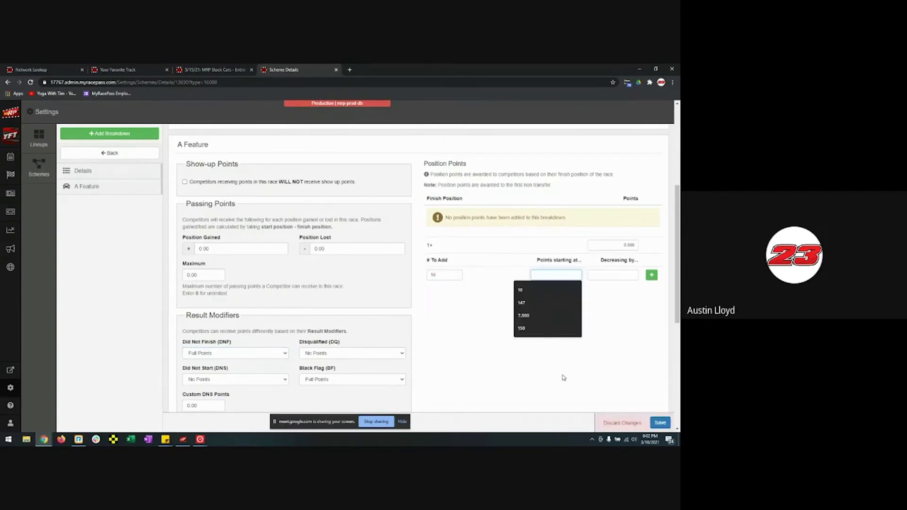
pyautogui.write('150')
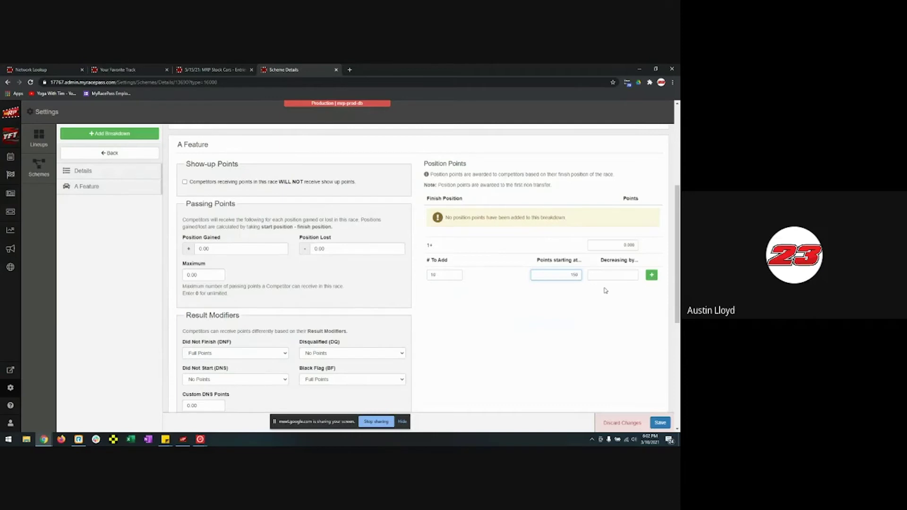
pyautogui.click(609, 278)
pyautogui.write('5')
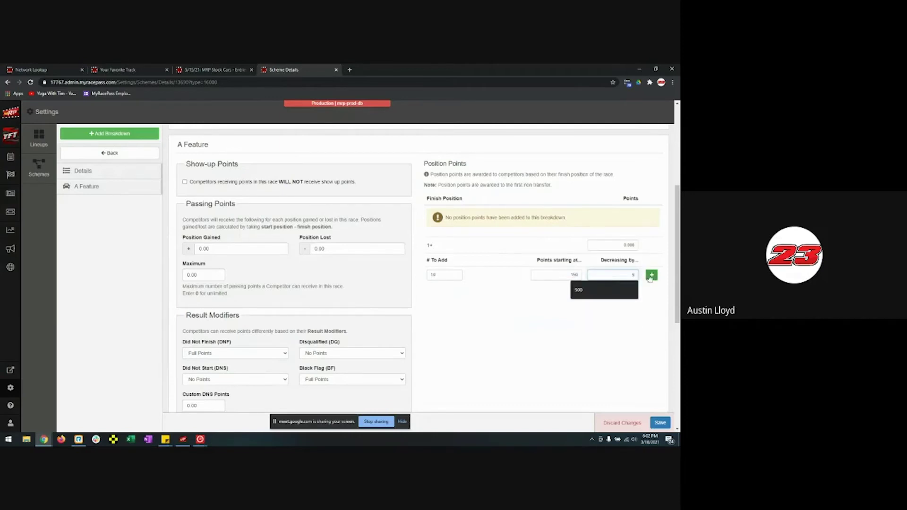
pyautogui.click(652, 274)
pyautogui.scroll(3, 577, 318)
pyautogui.scroll(-3, 557, 338)
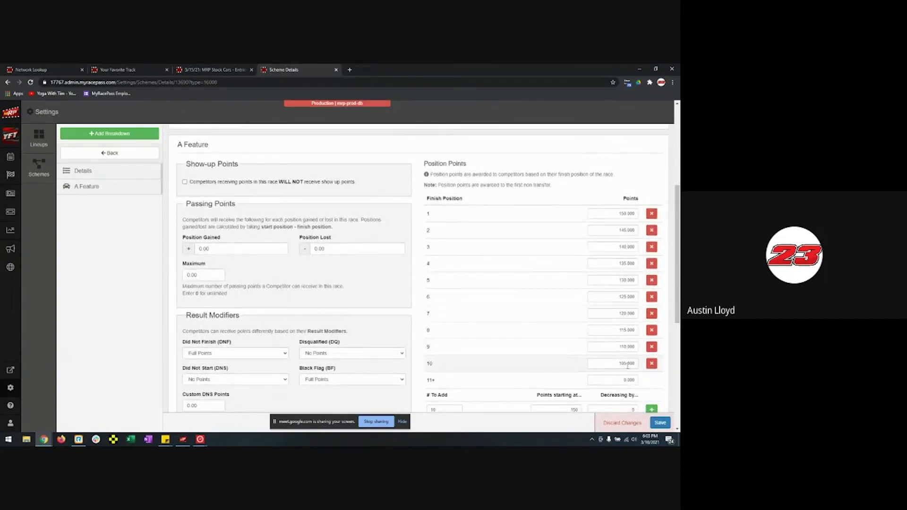
pyautogui.scroll(-1, 627, 365)
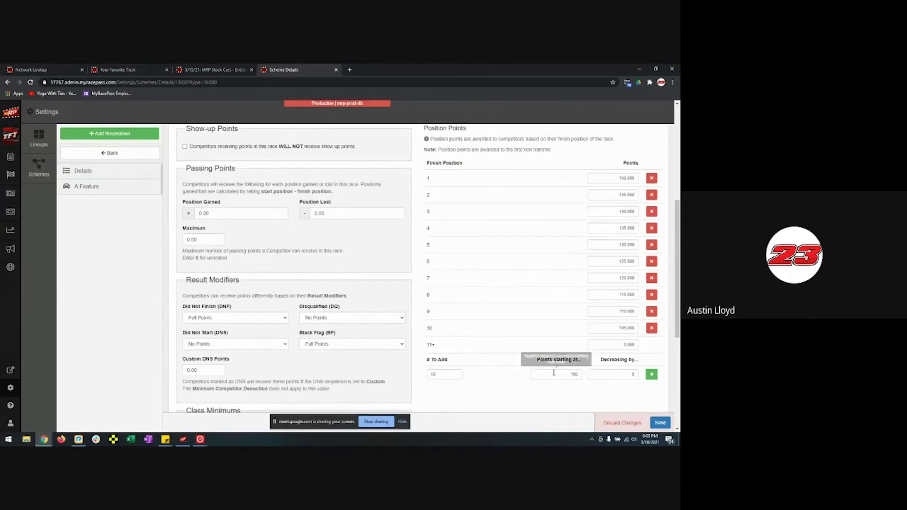
pyautogui.scroll(-8, 659, 379)
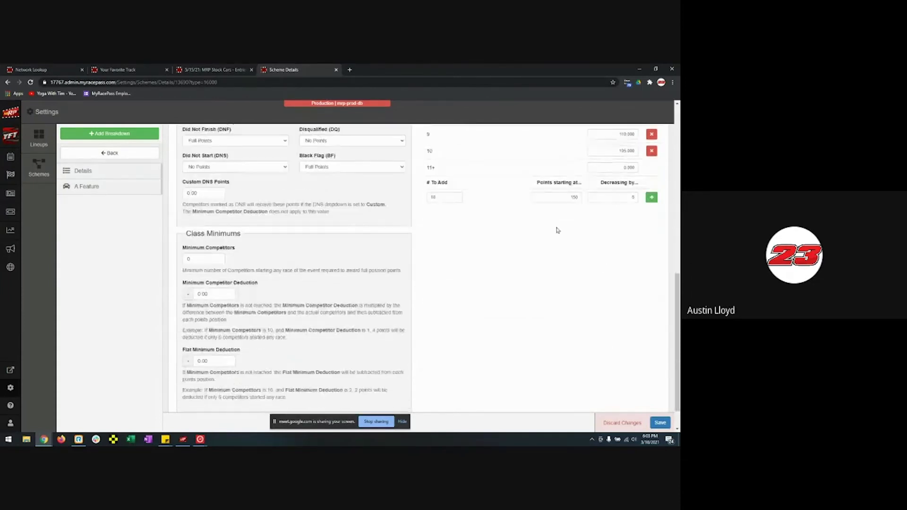
pyautogui.scroll(7, 557, 228)
# - Add ten more rows starting at 100 points and save the scheme
pyautogui.doubleClick(560, 340)
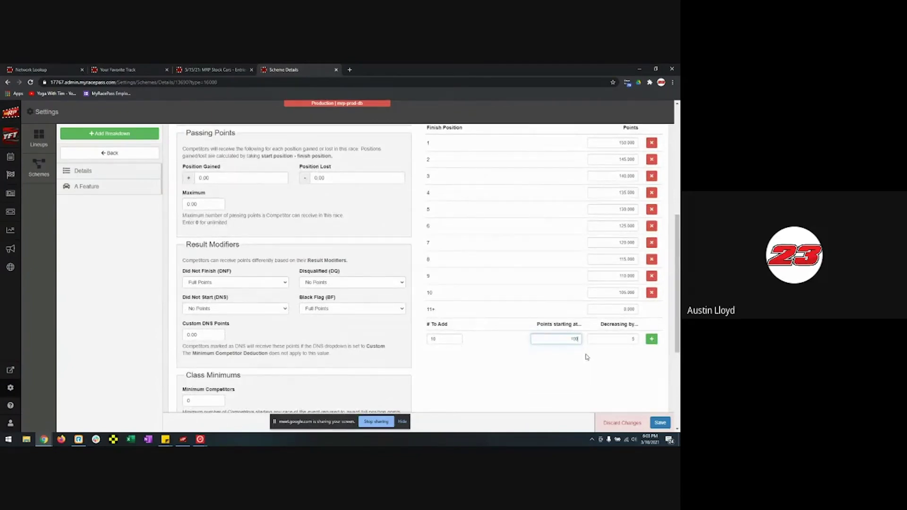
pyautogui.write('100')
pyautogui.click(651, 339)
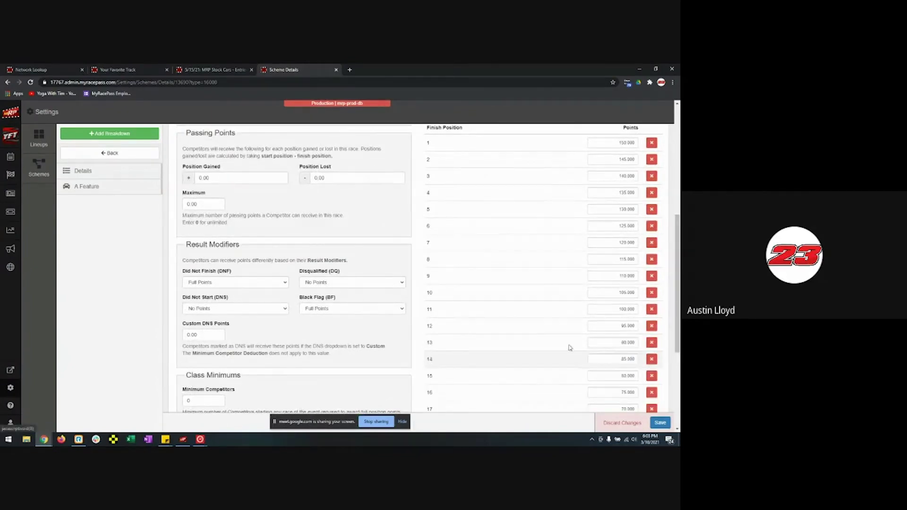
pyautogui.scroll(-3, 520, 308)
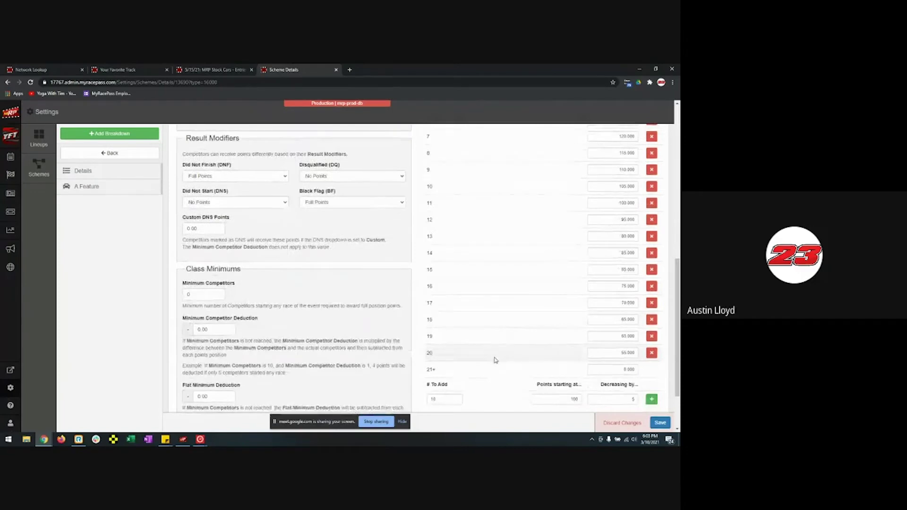
pyautogui.scroll(-2, 562, 373)
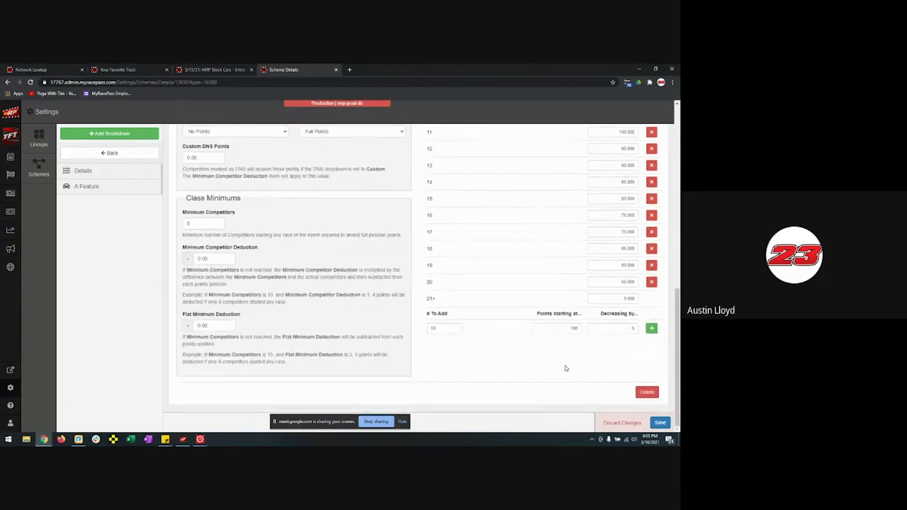
pyautogui.scroll(15, 531, 364)
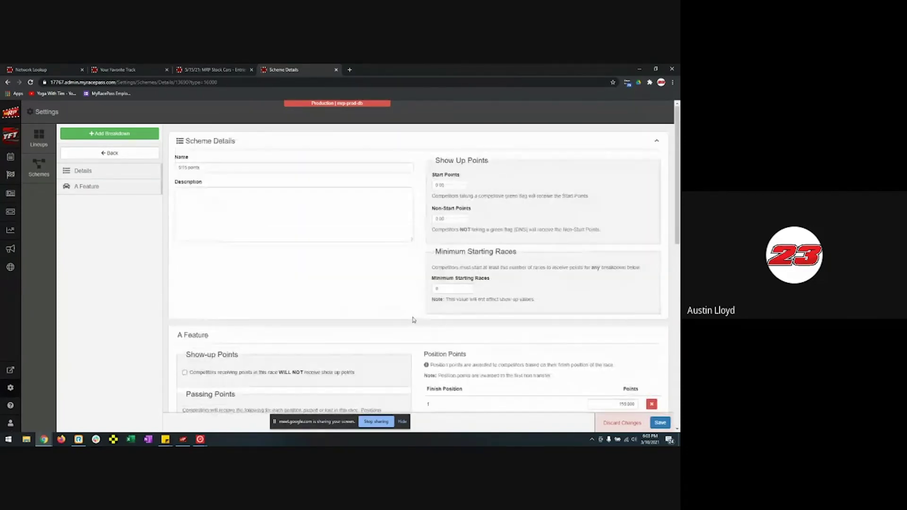
pyautogui.scroll(-15, 151, 144)
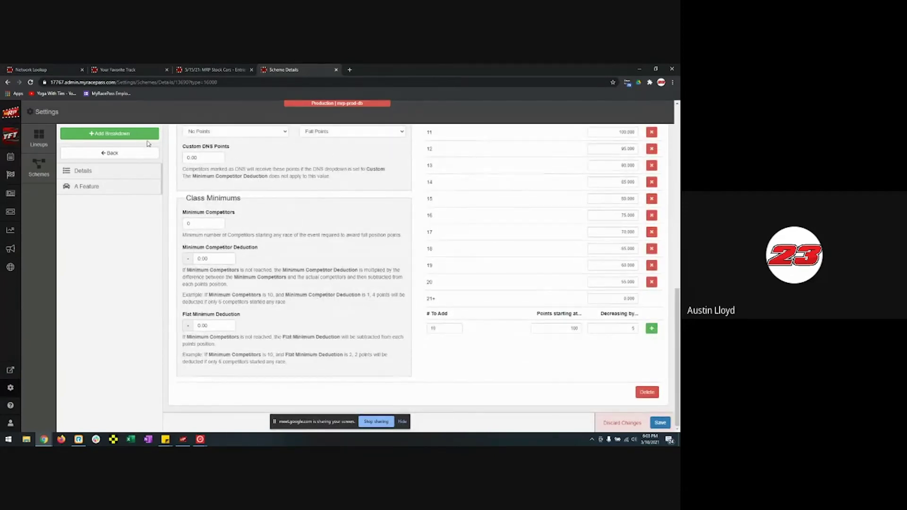
pyautogui.click(661, 423)
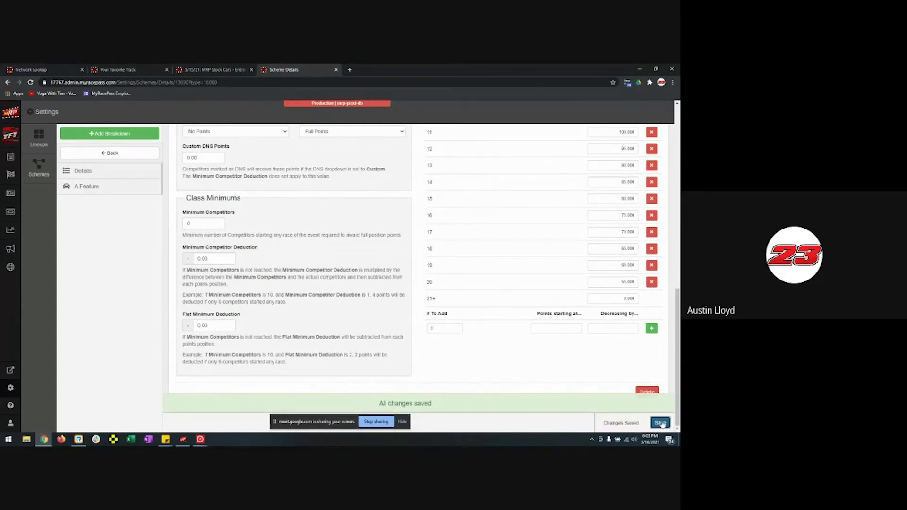
pyautogui.scroll(15, 441, 352)
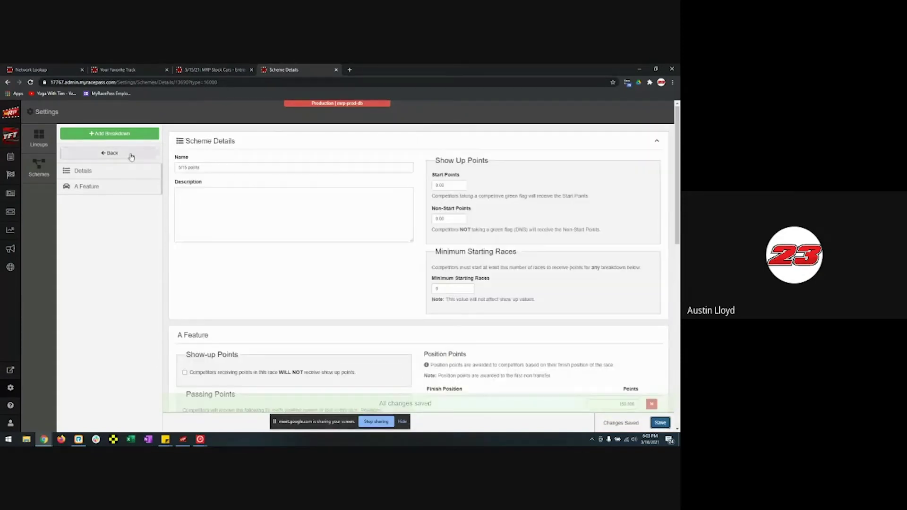
# - Create a new payout scheme named '5/15/'
pyautogui.click(131, 156)
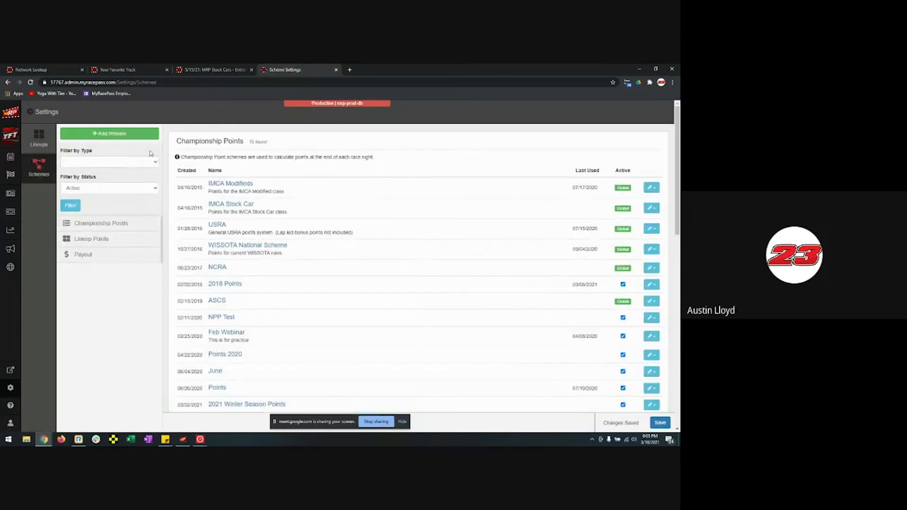
pyautogui.click(124, 135)
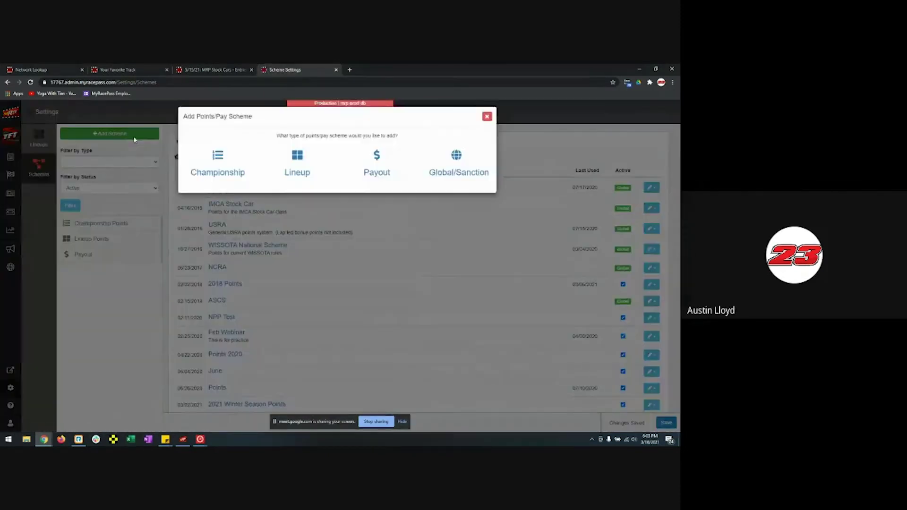
pyautogui.click(375, 168)
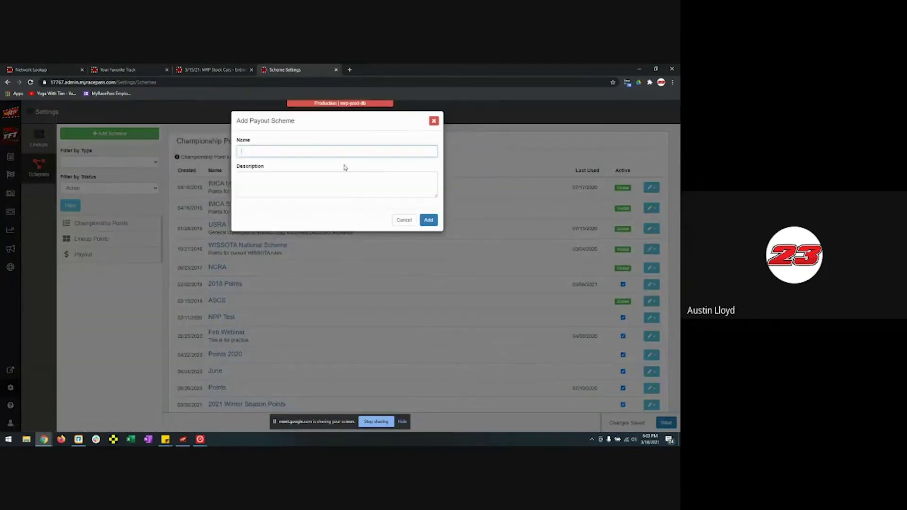
pyautogui.write('5/15/ Pay')
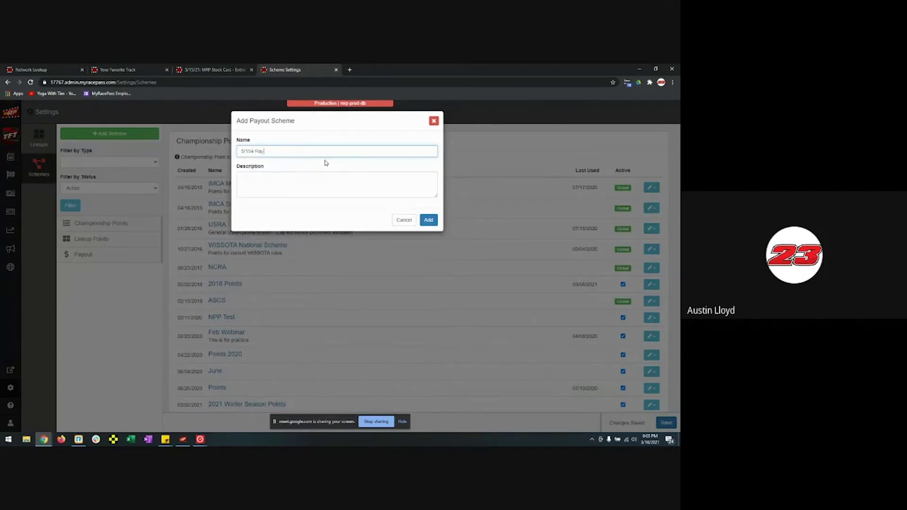
pyautogui.click(429, 220)
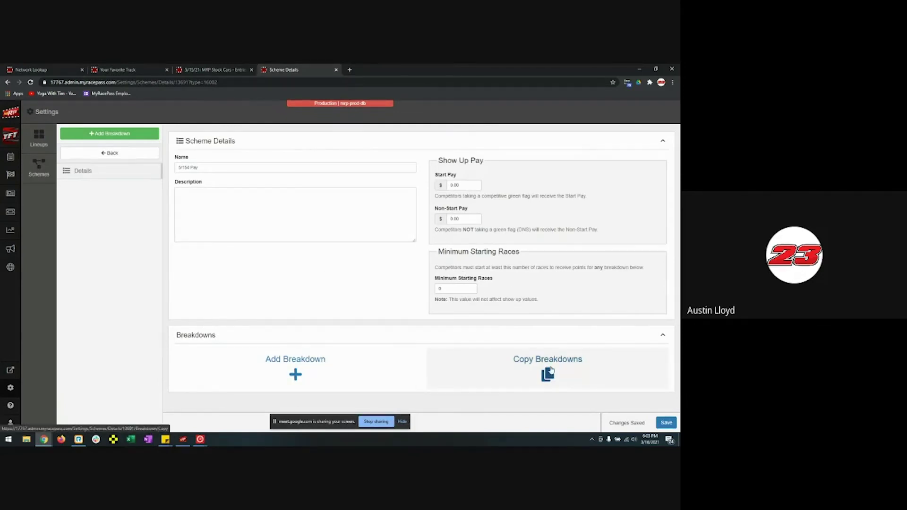
# - Add an A Feature breakdown to the payout scheme
pyautogui.click(296, 376)
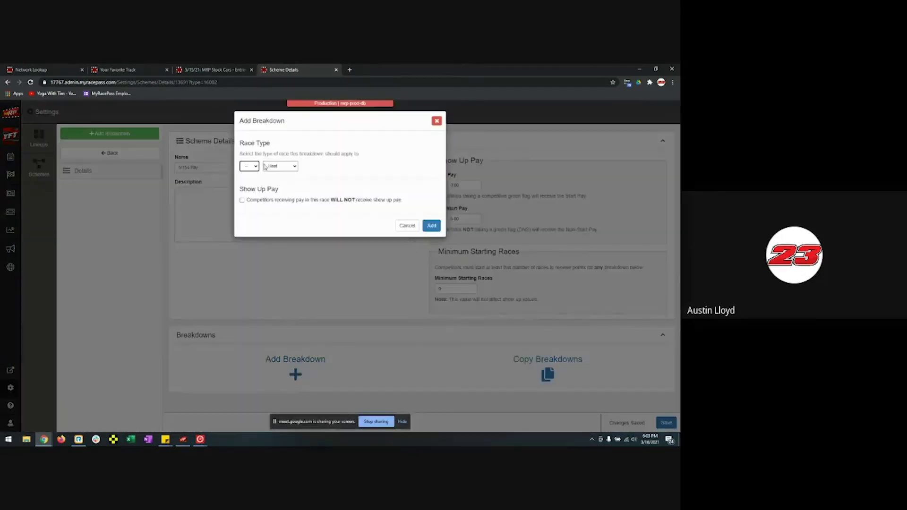
pyautogui.click(249, 165)
pyautogui.click(247, 189)
pyautogui.click(280, 166)
pyautogui.click(278, 193)
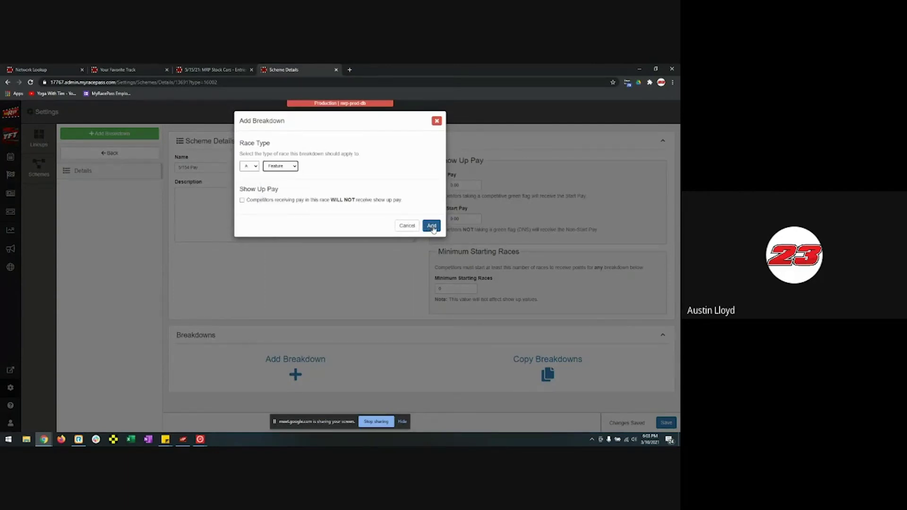
pyautogui.click(431, 226)
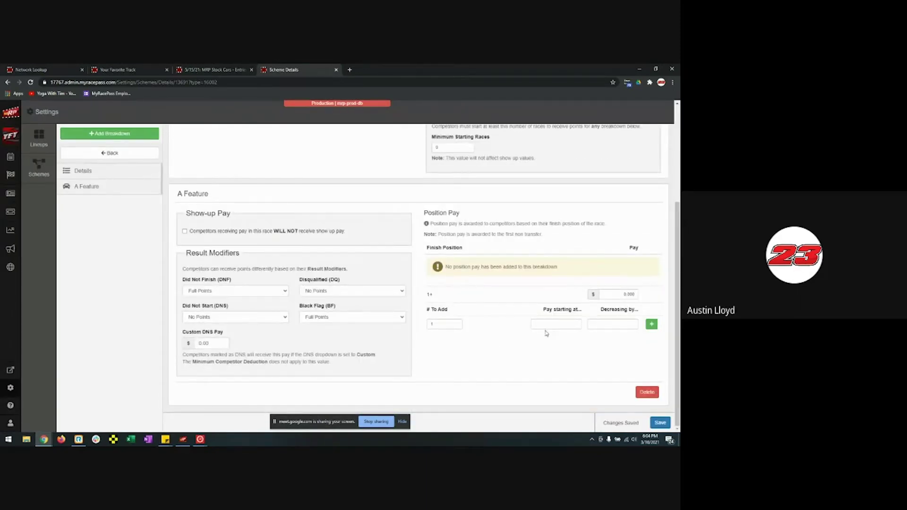
# - Generate ten pay rows starting at 10.00, decreasing by 1
pyautogui.click(443, 324)
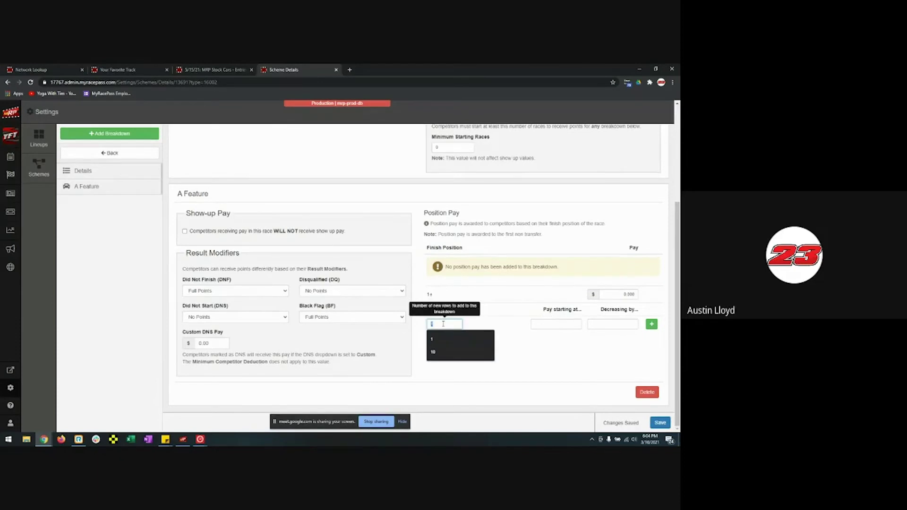
pyautogui.click(433, 352)
pyautogui.click(562, 324)
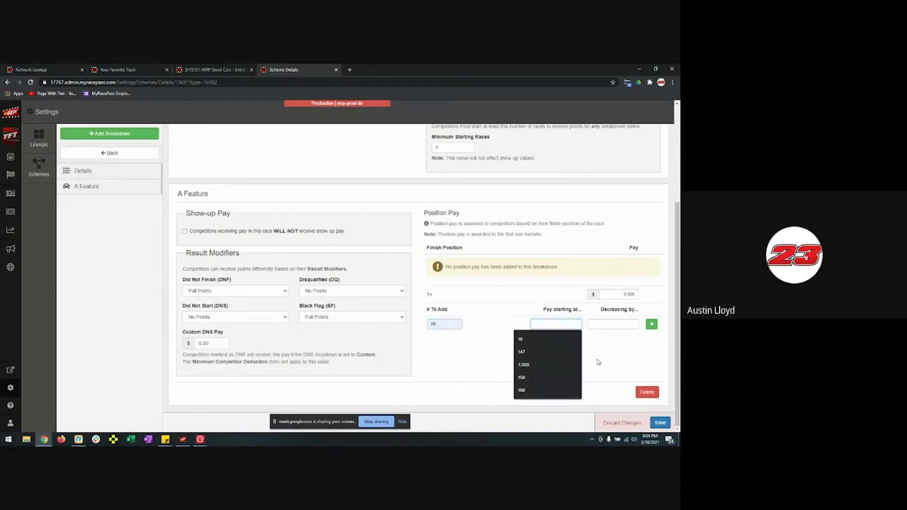
pyautogui.write('10.00')
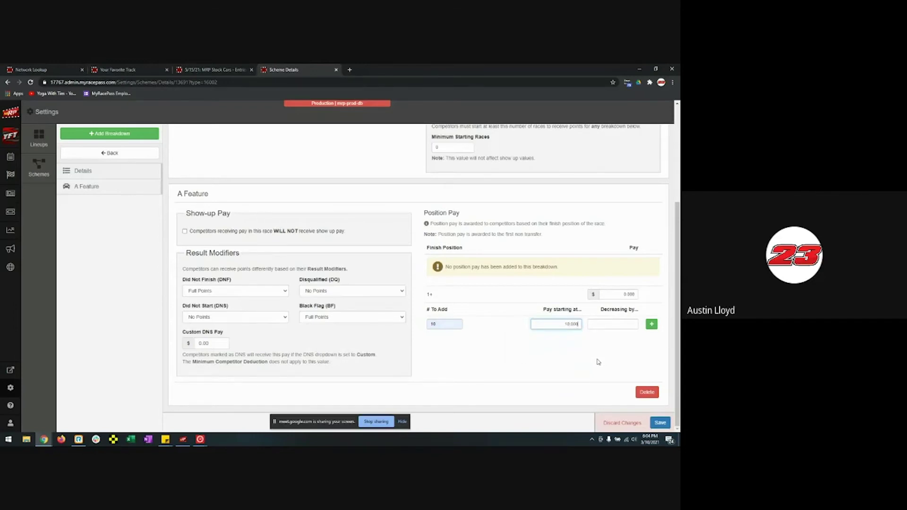
pyautogui.press('Tab')
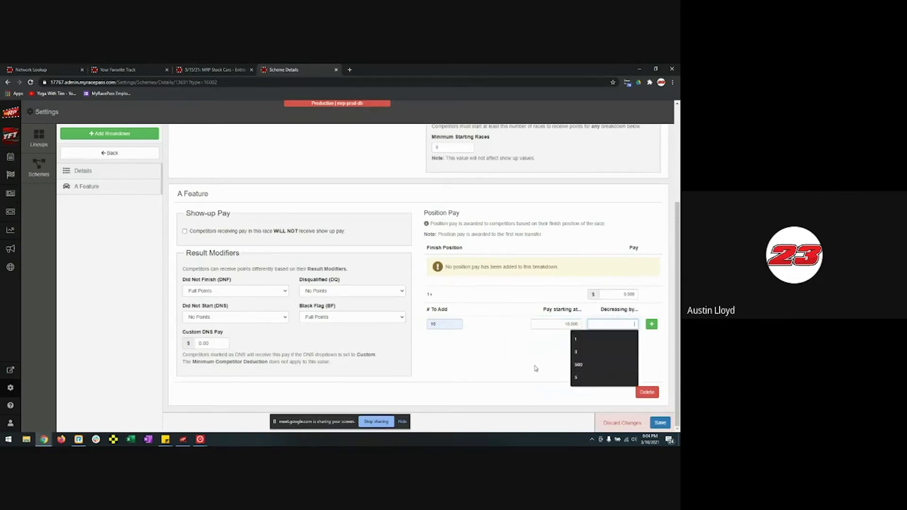
pyautogui.write('1')
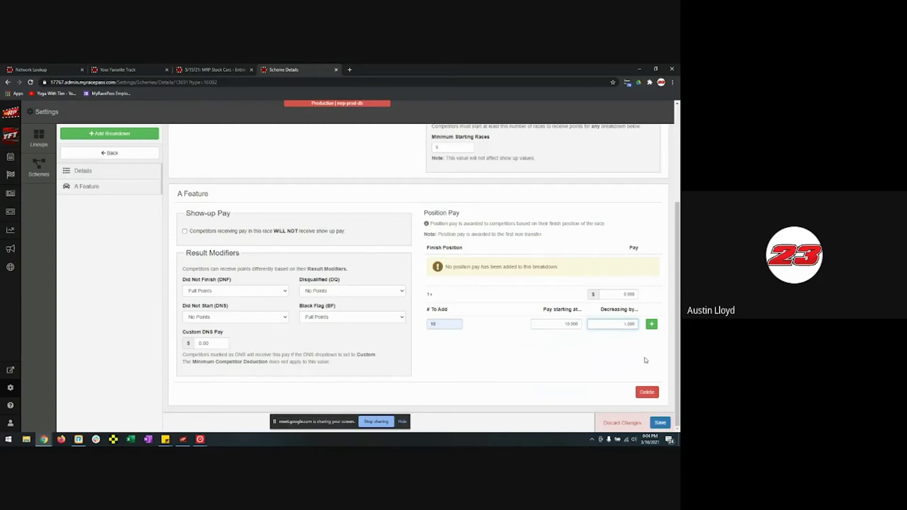
pyautogui.click(651, 326)
pyautogui.scroll(-2, 591, 326)
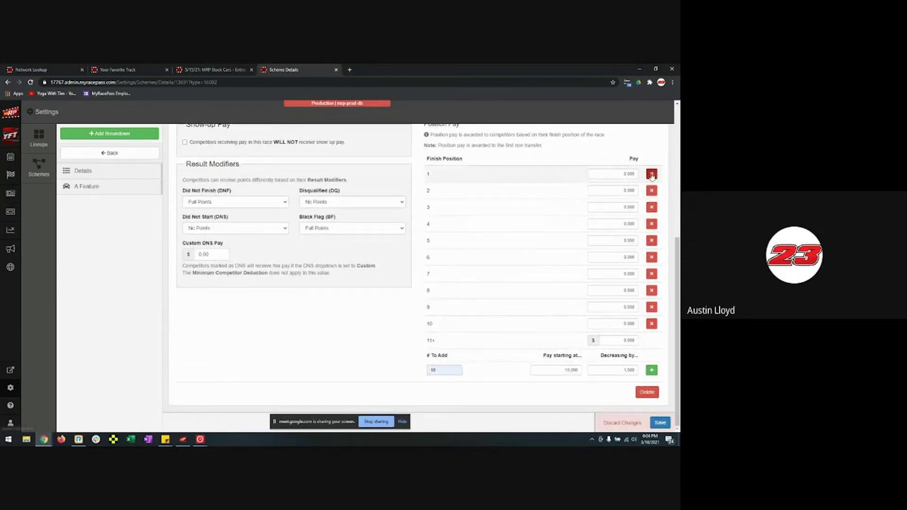
# - Delete all the generated position pay rows, emptying the pay table
pyautogui.click(655, 192)
pyautogui.click(654, 191)
pyautogui.click(656, 318)
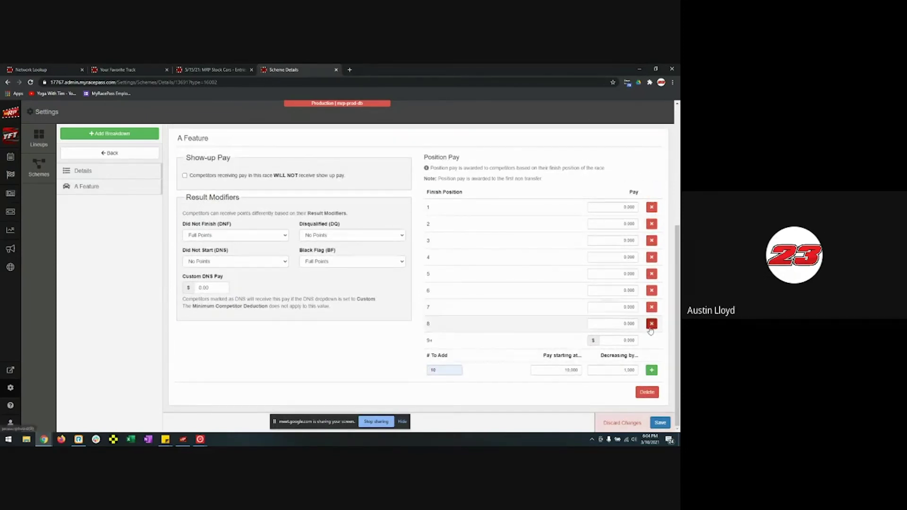
pyautogui.click(654, 319)
pyautogui.click(654, 319)
pyautogui.click(651, 321)
pyautogui.click(651, 296)
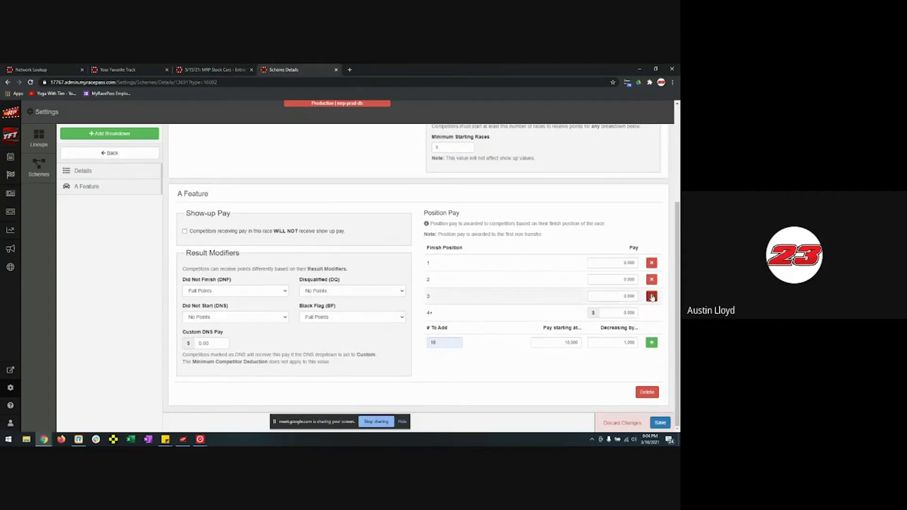
pyautogui.click(651, 280)
pyautogui.click(651, 263)
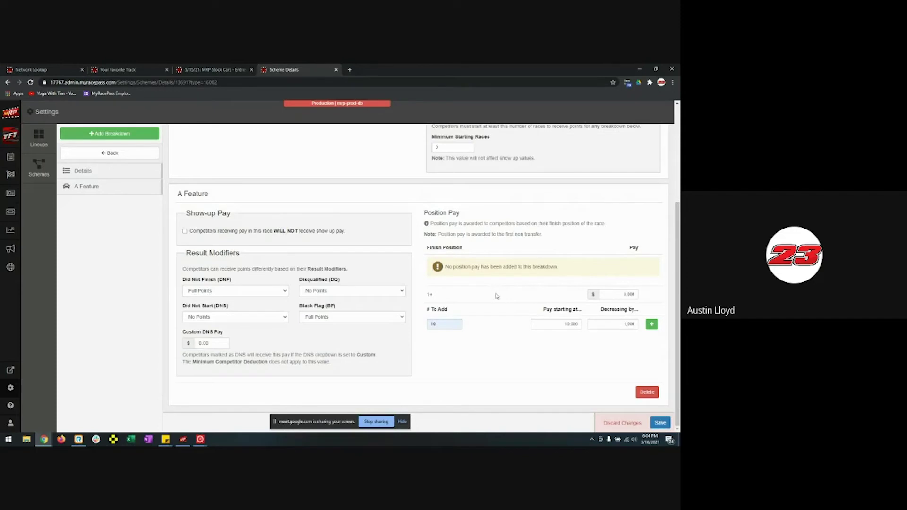
pyautogui.click(612, 293)
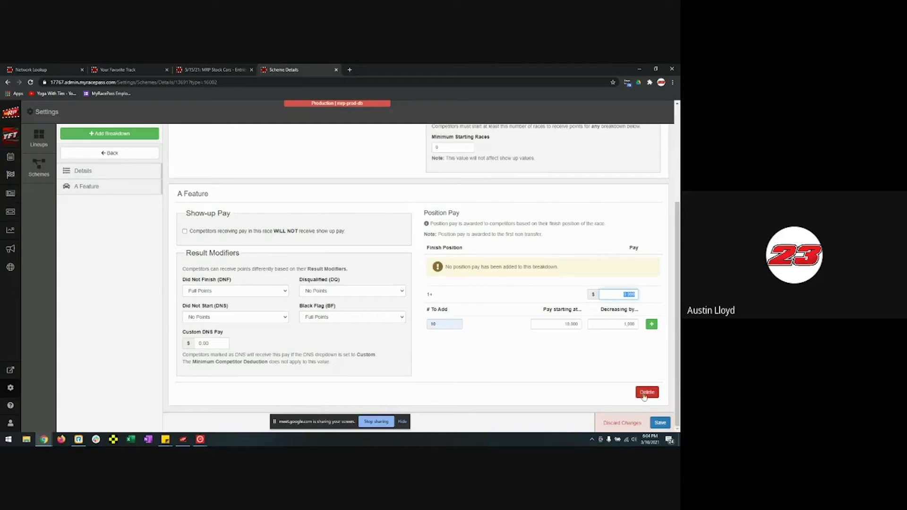
# - Cancel deleting the A Feature breakdown and set the all-positions pay to 0.0
pyautogui.click(646, 392)
pyautogui.click(428, 167)
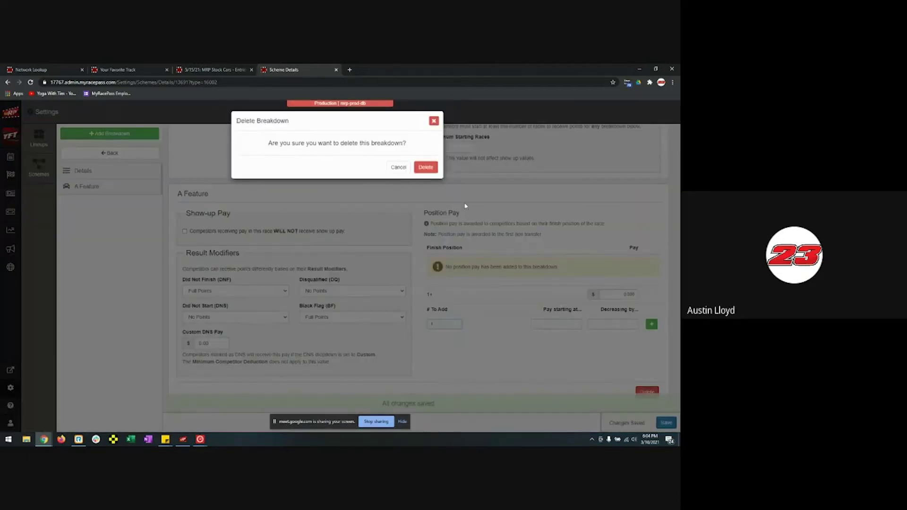
pyautogui.click(398, 167)
pyautogui.click(616, 293)
pyautogui.write('0.0')
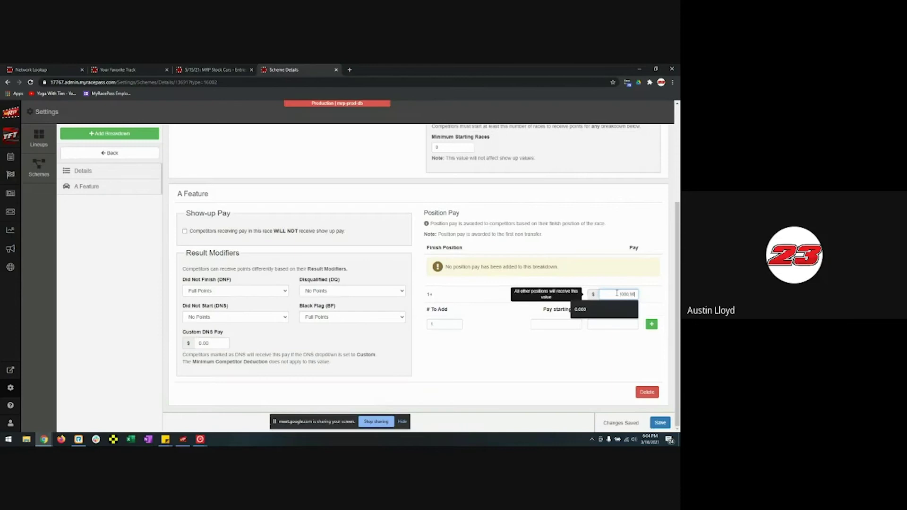
# - Generate ten pay rows starting at 9000, decreasing by 1000
pyautogui.click(444, 324)
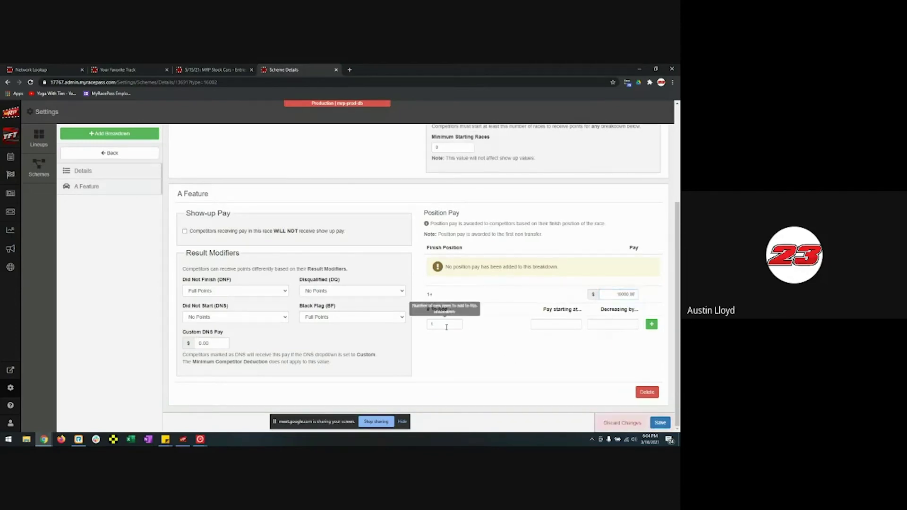
pyautogui.write('10')
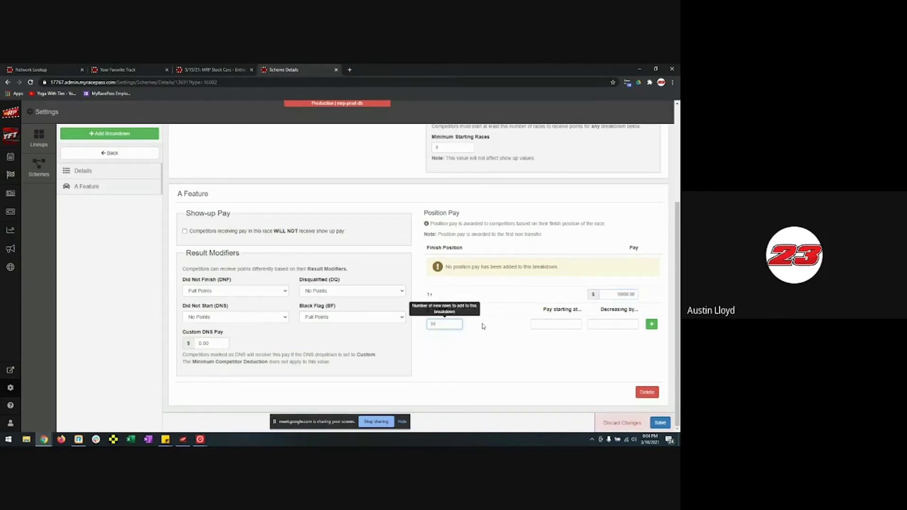
pyautogui.click(550, 324)
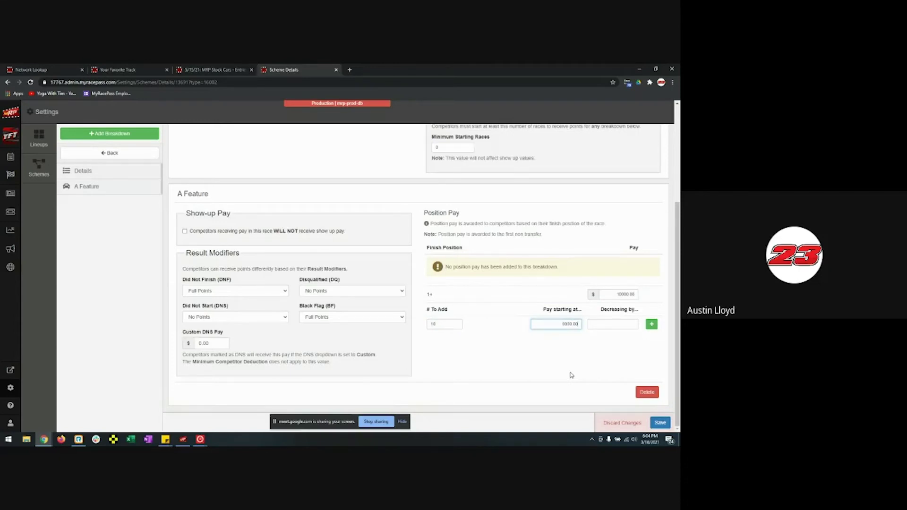
pyautogui.click(610, 325)
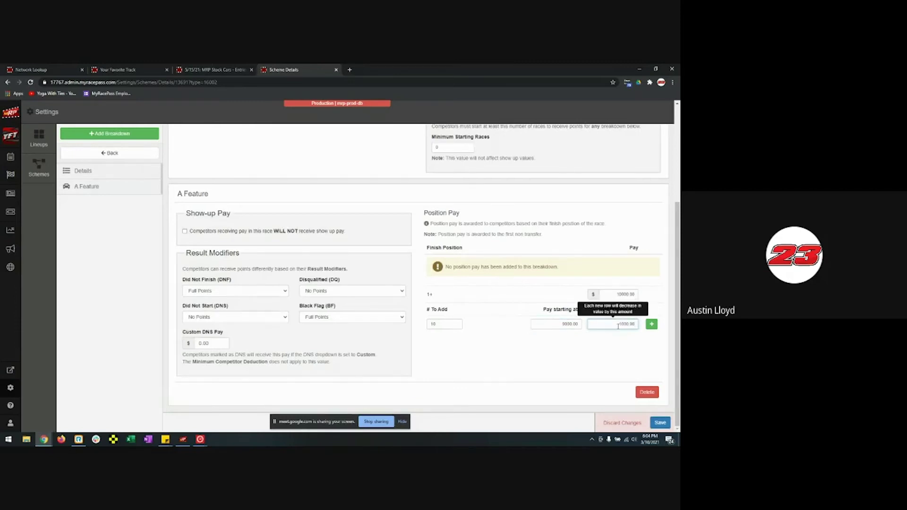
pyautogui.click(651, 324)
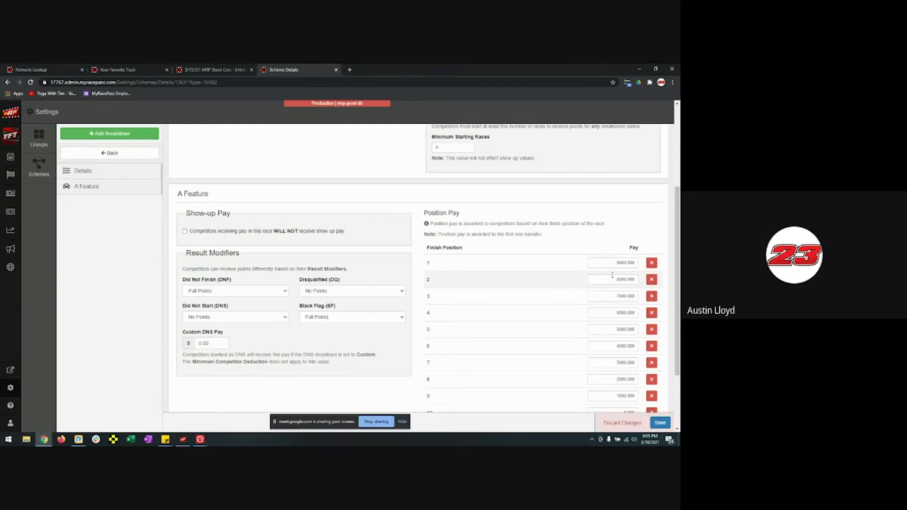
# - Set 11th-and-beyond pay to 0 and save the payout changes
pyautogui.scroll(-2, 581, 363)
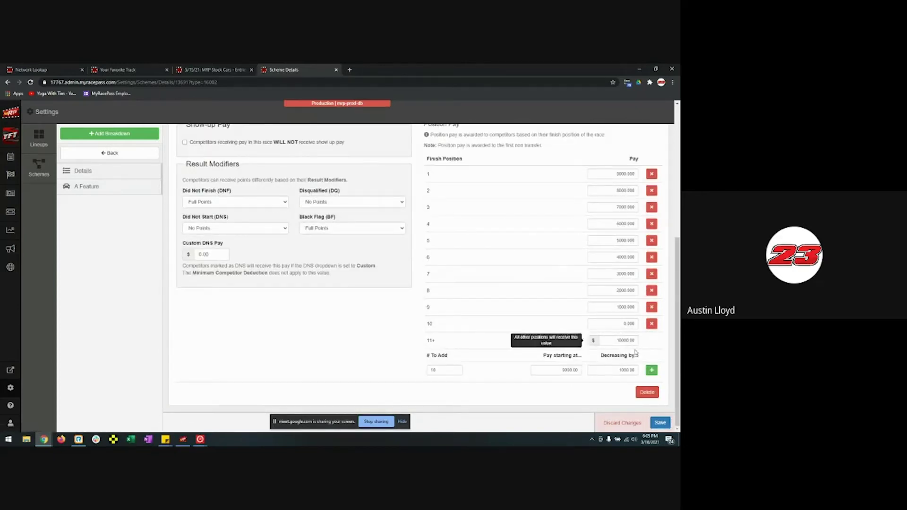
pyautogui.click(619, 341)
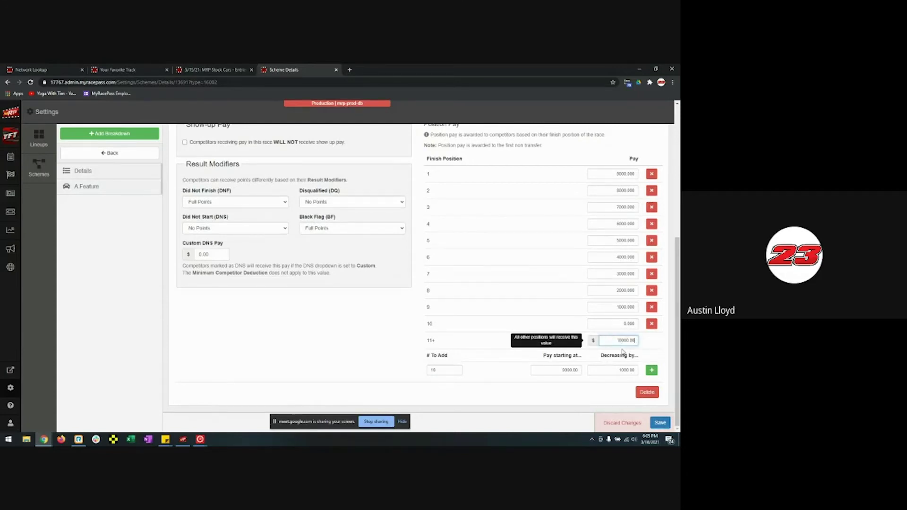
pyautogui.press('BackSpace')
pyautogui.press('BackSpace')
pyautogui.press('BackSpace')
pyautogui.press('BackSpace')
pyautogui.press('BackSpace')
pyautogui.press('BackSpace')
pyautogui.press('BackSpace')
pyautogui.click(660, 423)
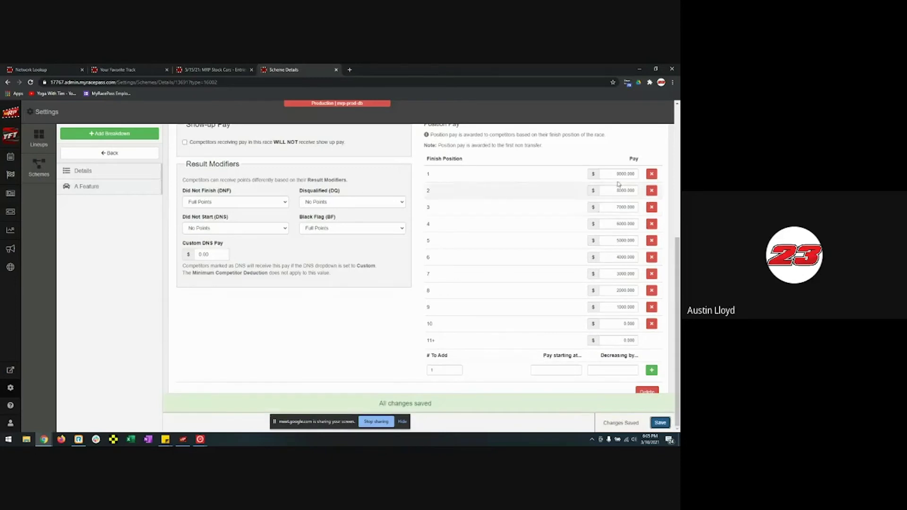
pyautogui.scroll(5, 496, 287)
# - Add a lineup scheme, renaming it 'Passing Points 1' after the duplicate-name error
pyautogui.click(125, 153)
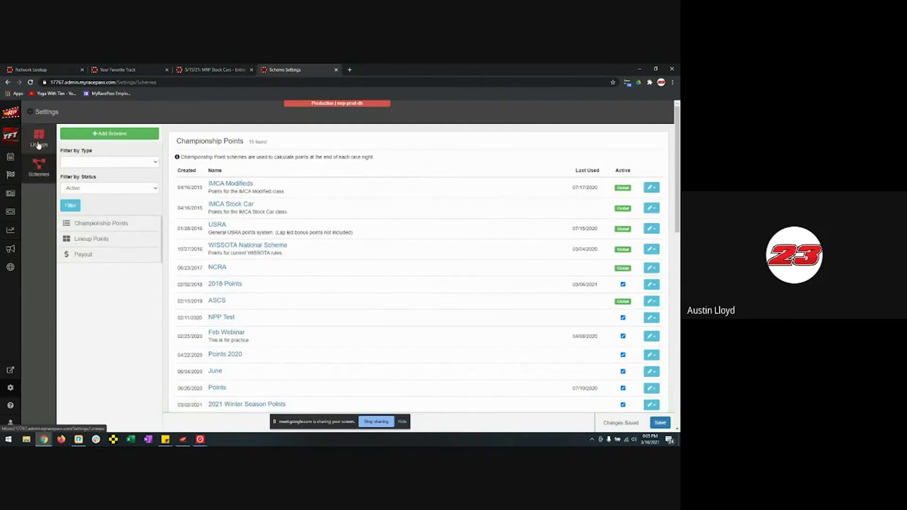
pyautogui.click(105, 135)
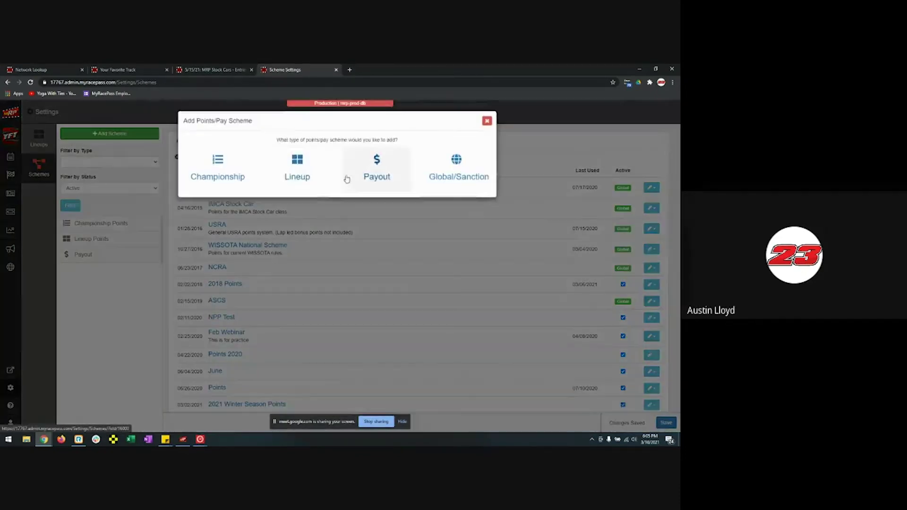
pyautogui.click(298, 178)
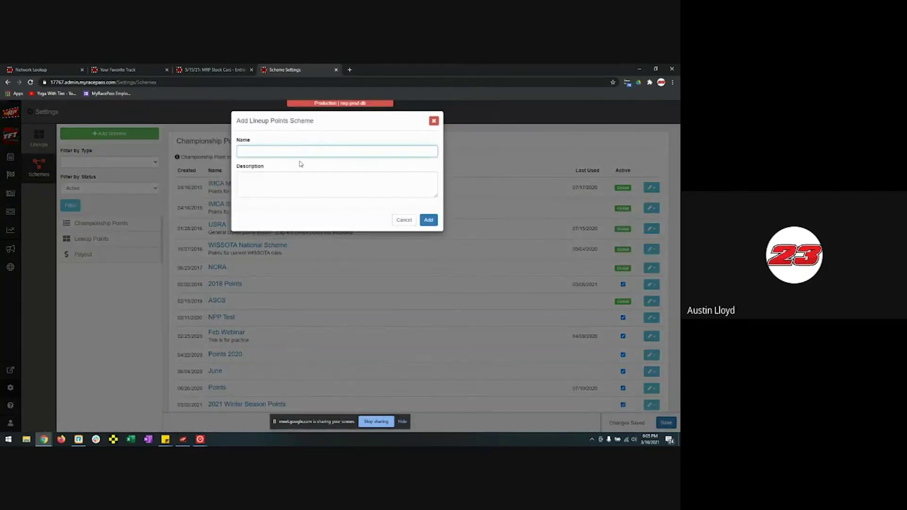
pyautogui.write('Passign')
pyautogui.press('BackSpace')
pyautogui.press('BackSpace')
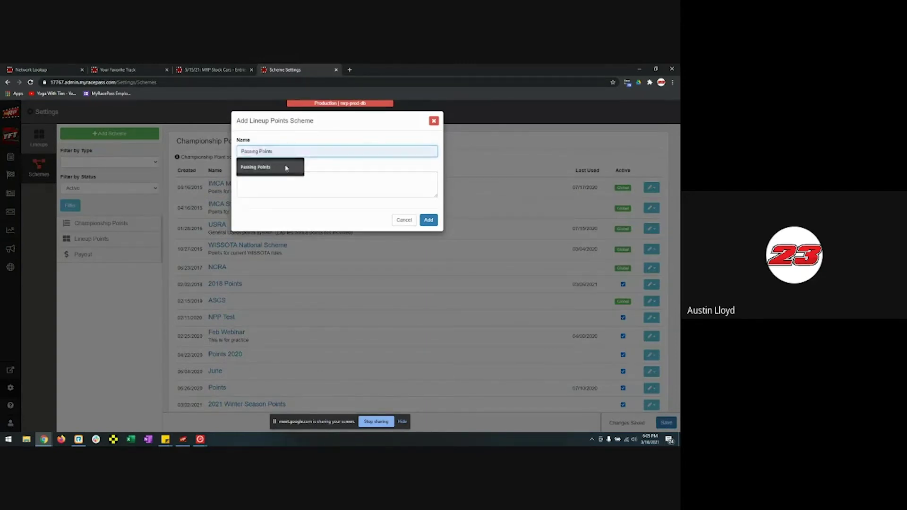
pyautogui.click(285, 167)
pyautogui.click(428, 220)
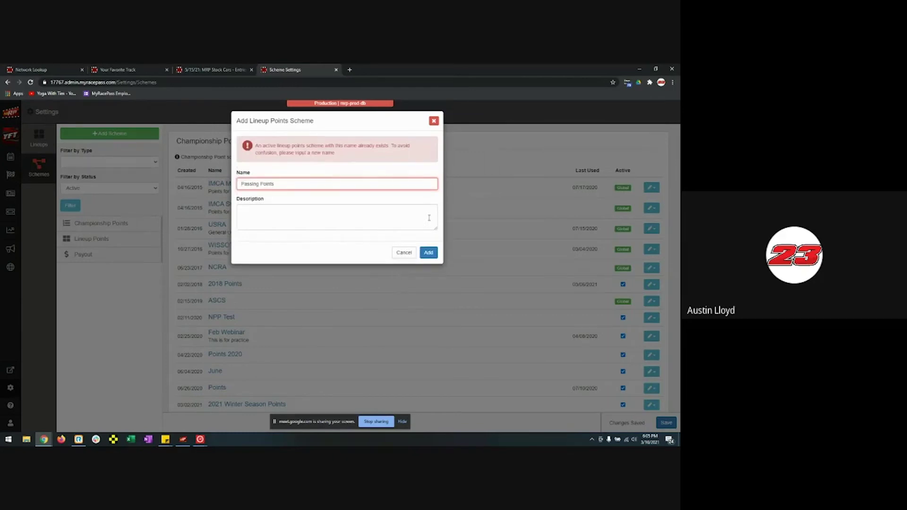
pyautogui.doubleClick(315, 186)
pyautogui.click(314, 186)
pyautogui.click(429, 252)
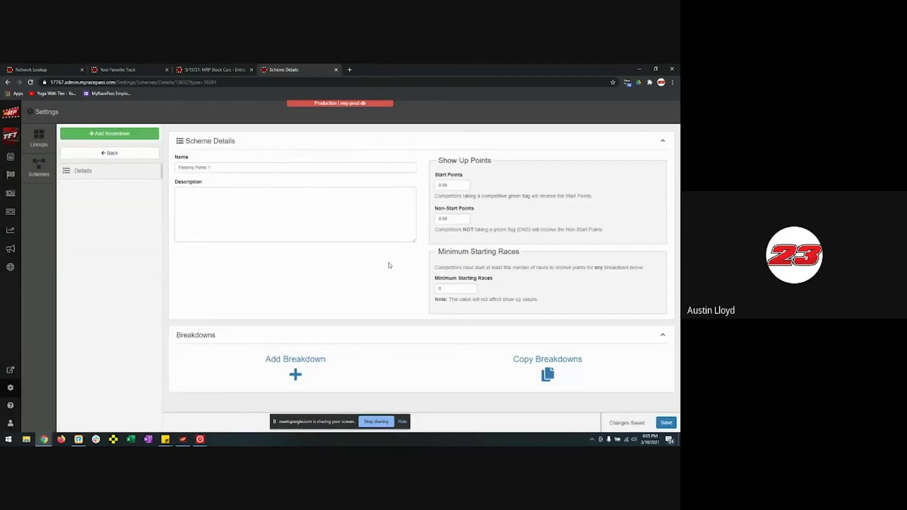
# - Add a Heat breakdown with 5.00 points per position gained and 1.00 per position lost
pyautogui.click(319, 366)
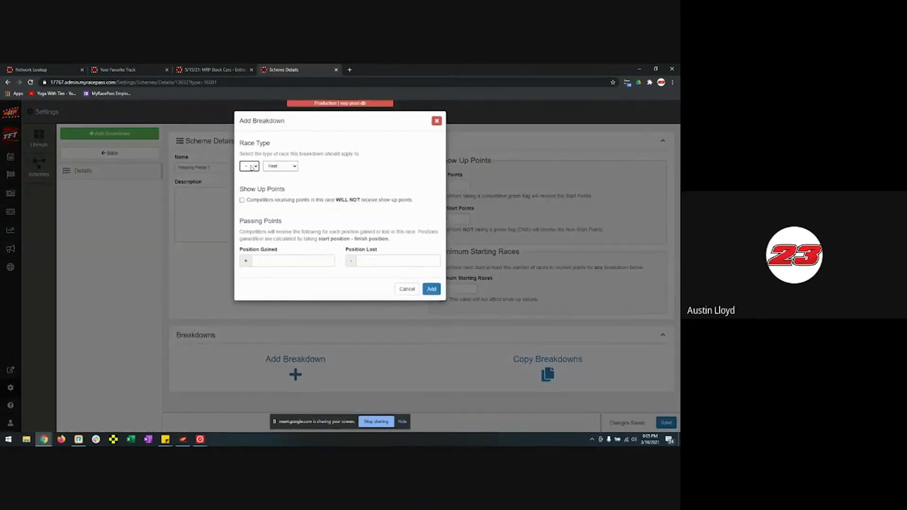
pyautogui.click(280, 168)
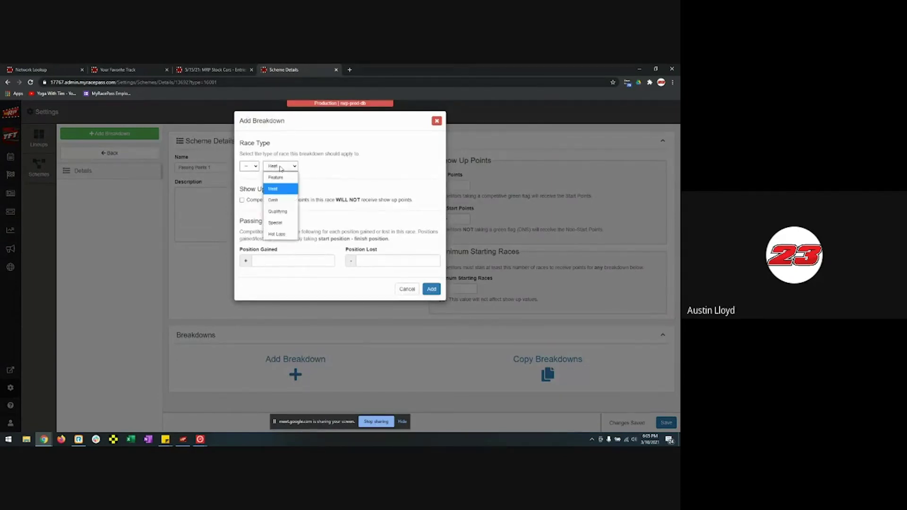
pyautogui.click(280, 168)
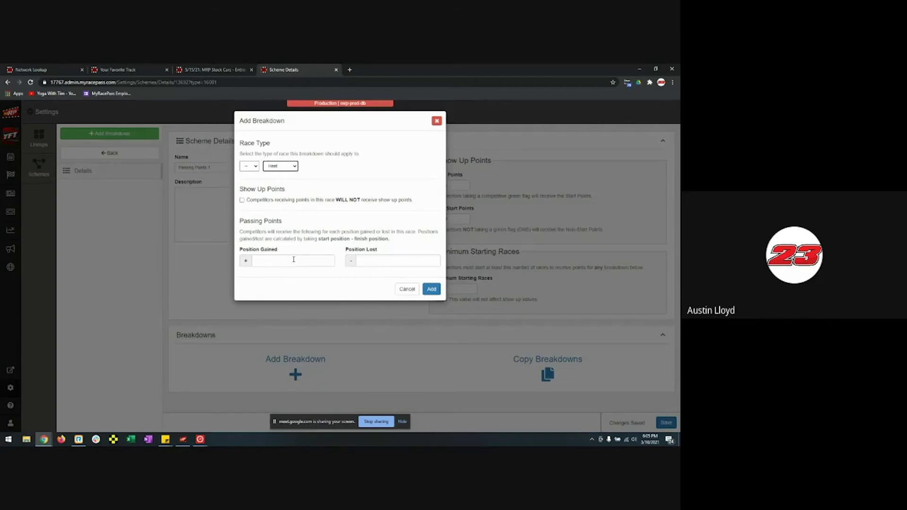
pyautogui.click(293, 259)
pyautogui.write('0.00')
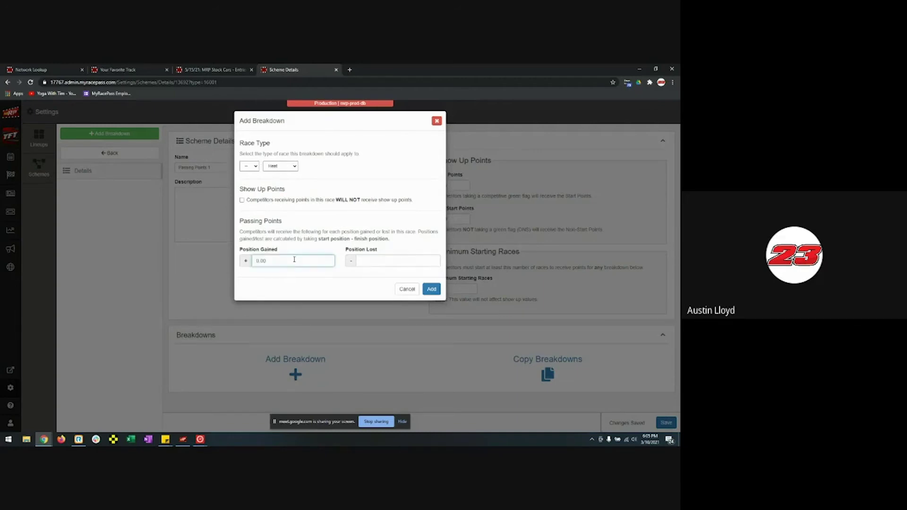
pyautogui.click(376, 261)
pyautogui.write('0.00')
pyautogui.write('0')
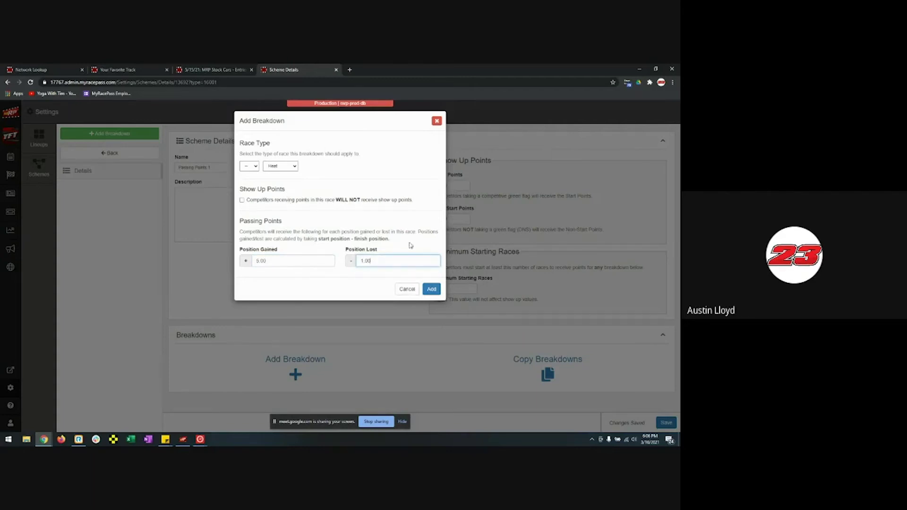
pyautogui.click(431, 289)
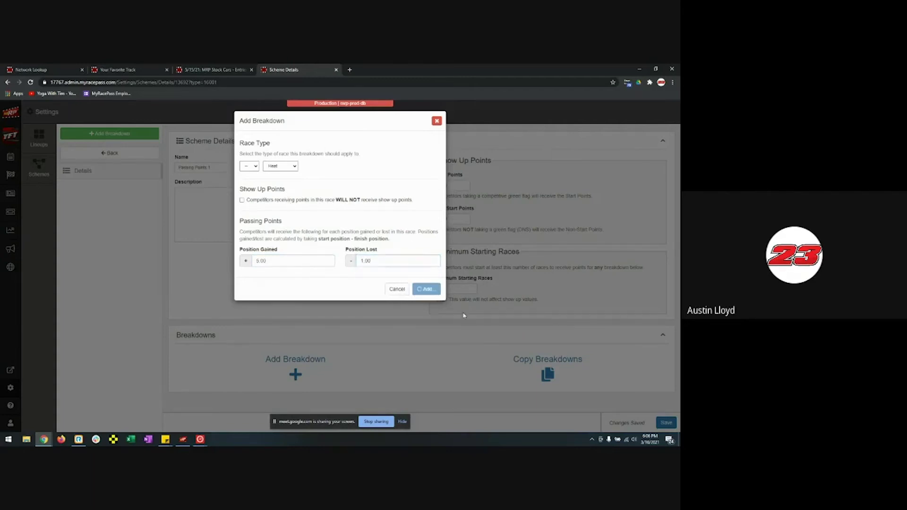
pyautogui.scroll(-3, 543, 312)
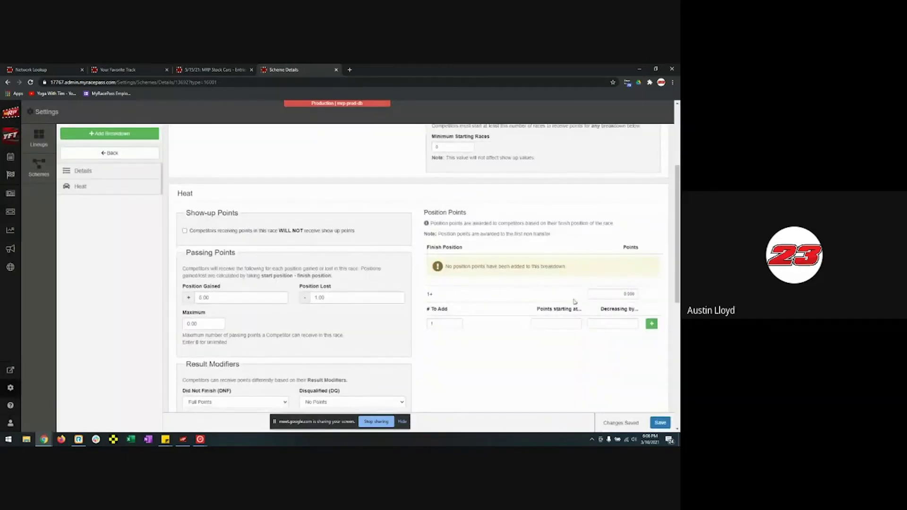
# - Set the Heat breakdown's other-positions points to 0
pyautogui.click(619, 294)
pyautogui.write('10')
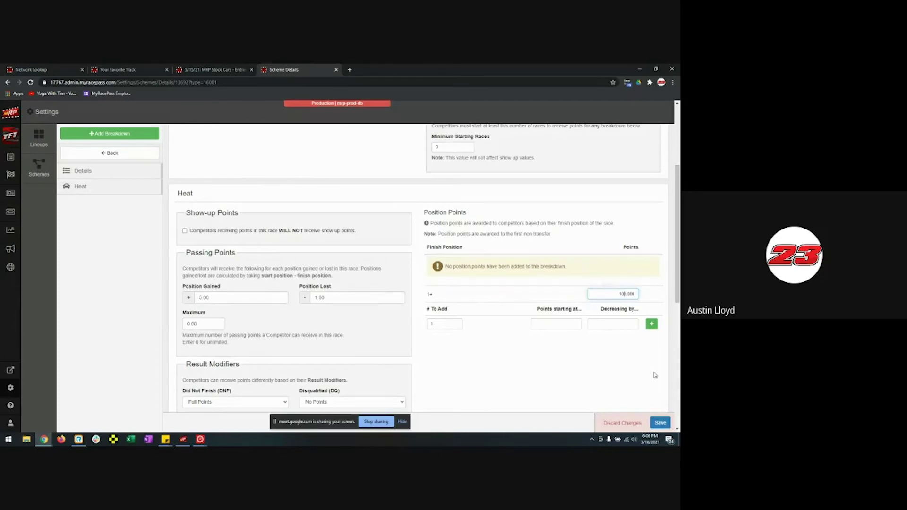
pyautogui.click(661, 423)
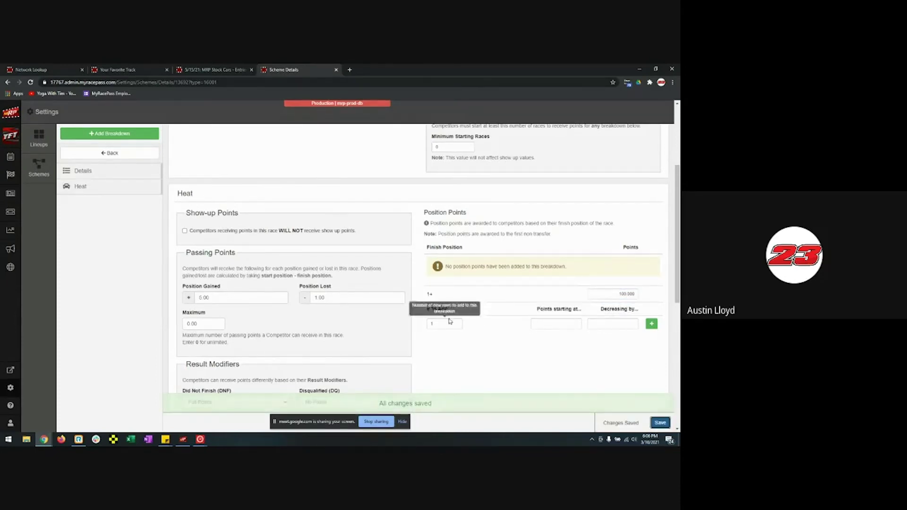
pyautogui.click(565, 323)
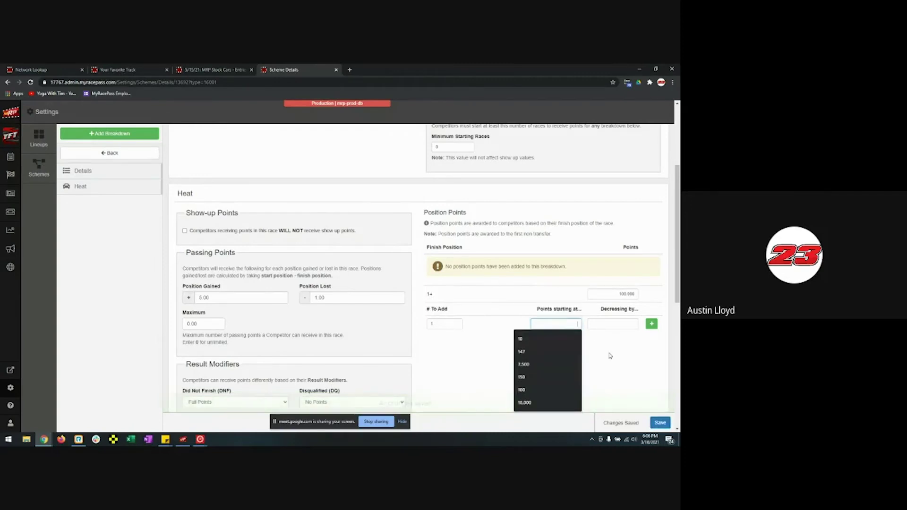
pyautogui.click(620, 294)
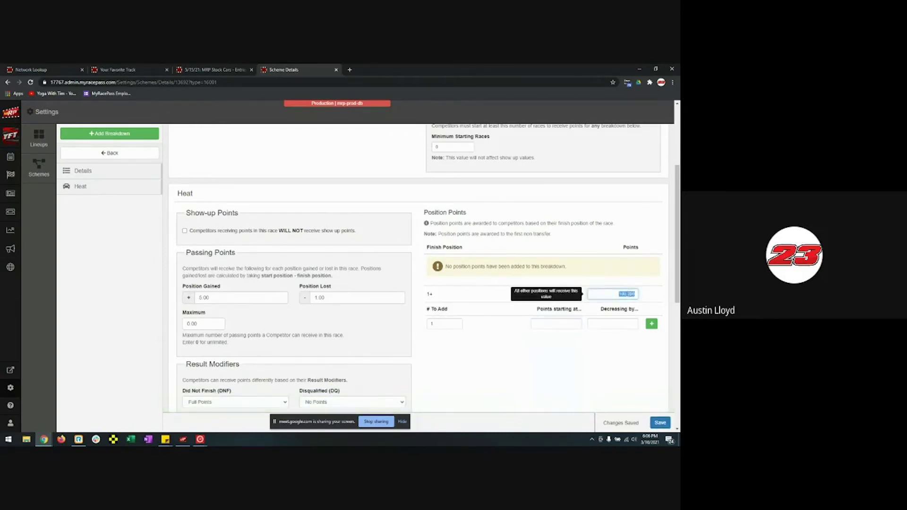
pyautogui.write('0')
# - Generate ten position rows from 10 points decreasing by 1, then save
pyautogui.click(557, 324)
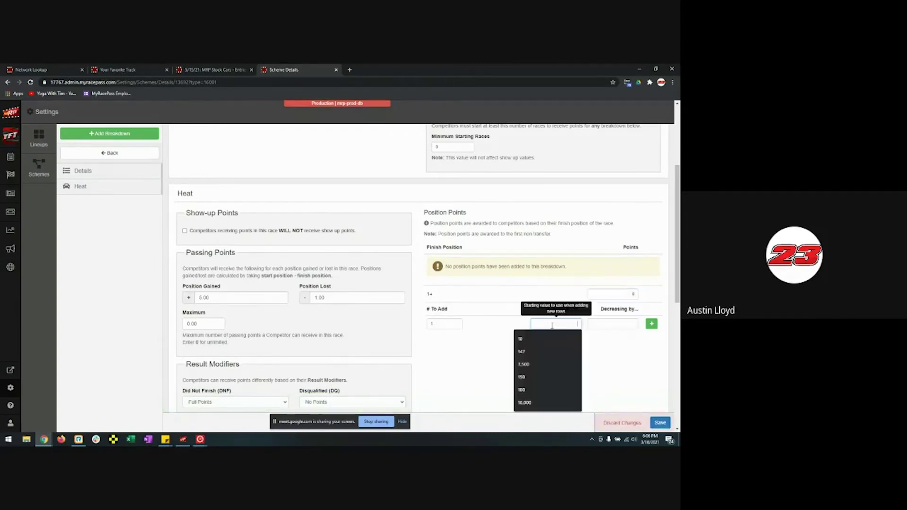
pyautogui.write('10')
pyautogui.click(622, 325)
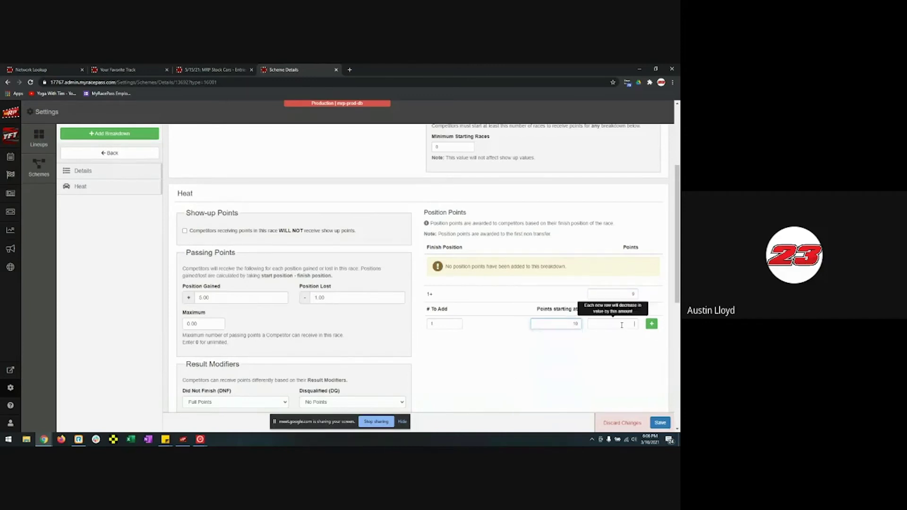
pyautogui.write('1')
pyautogui.click(448, 323)
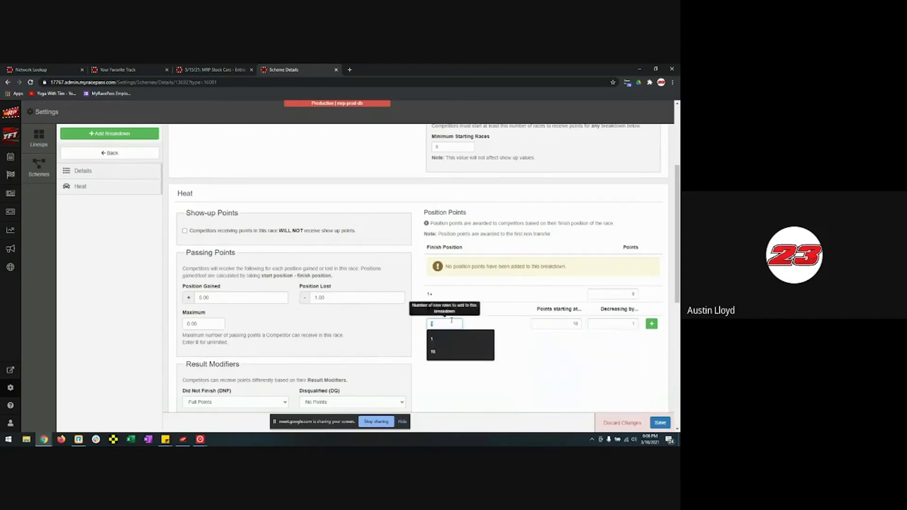
pyautogui.write('10')
pyautogui.click(652, 323)
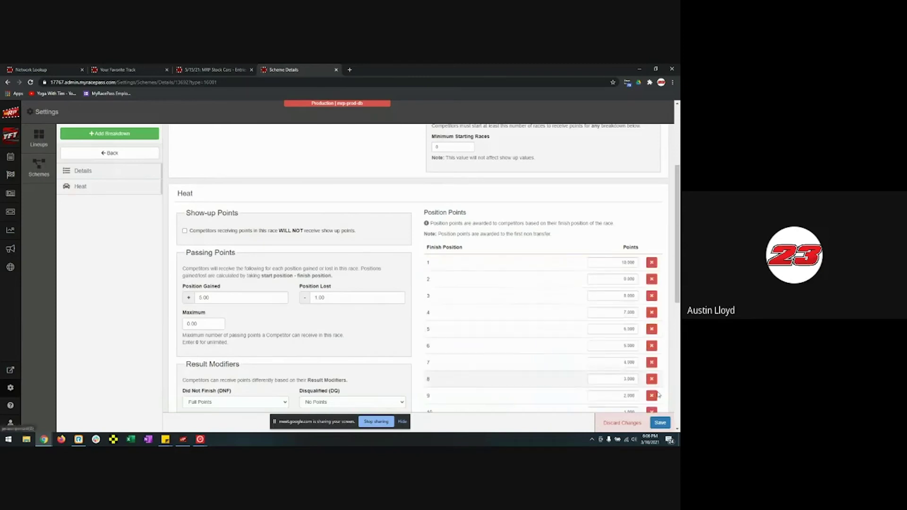
pyautogui.click(656, 425)
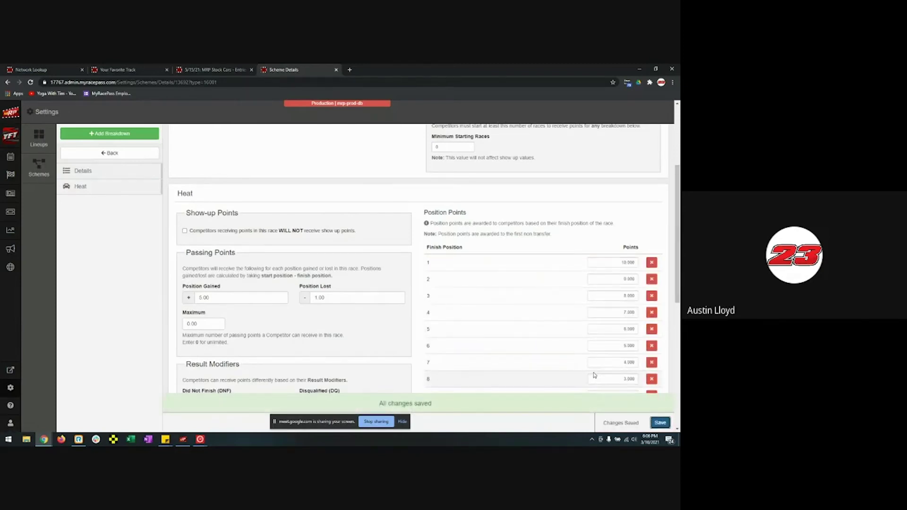
pyautogui.scroll(3, 566, 358)
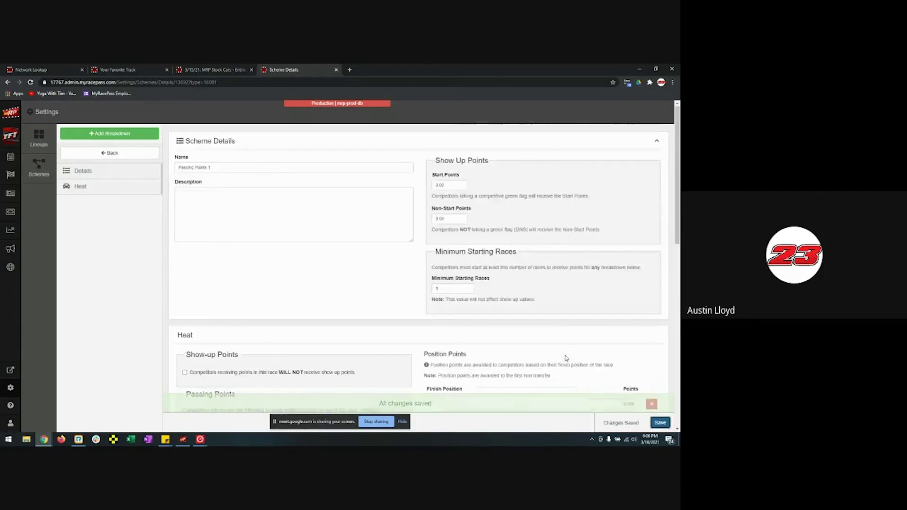
# - Close the Scheme Settings tab and go to Settings > Manage Classes
pyautogui.click(96, 155)
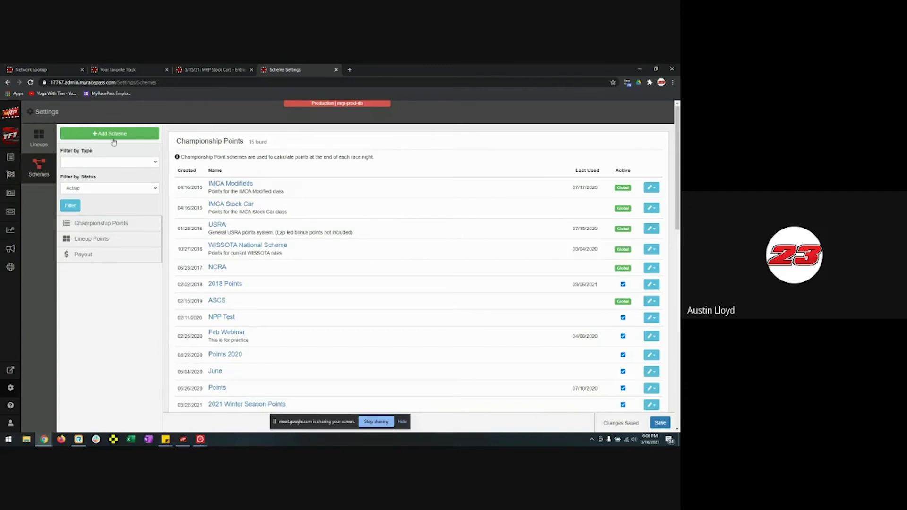
pyautogui.click(336, 70)
pyautogui.click(659, 112)
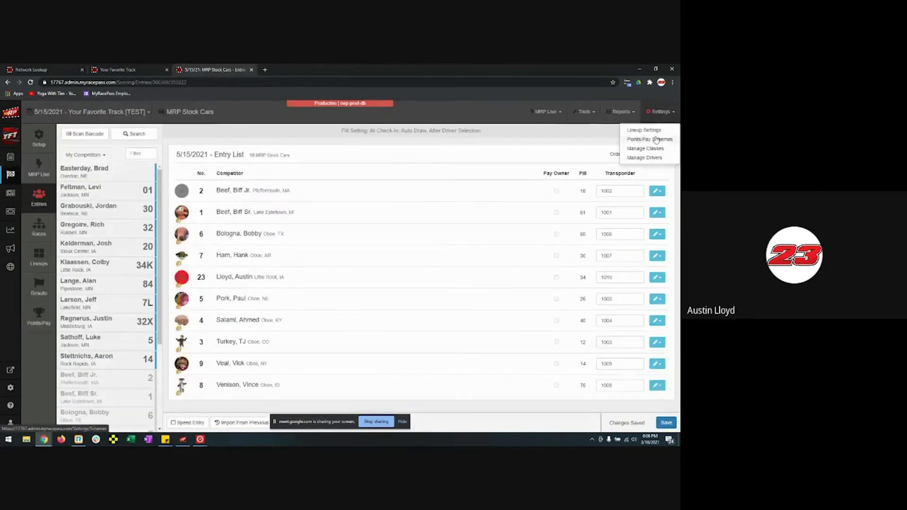
pyautogui.click(655, 148)
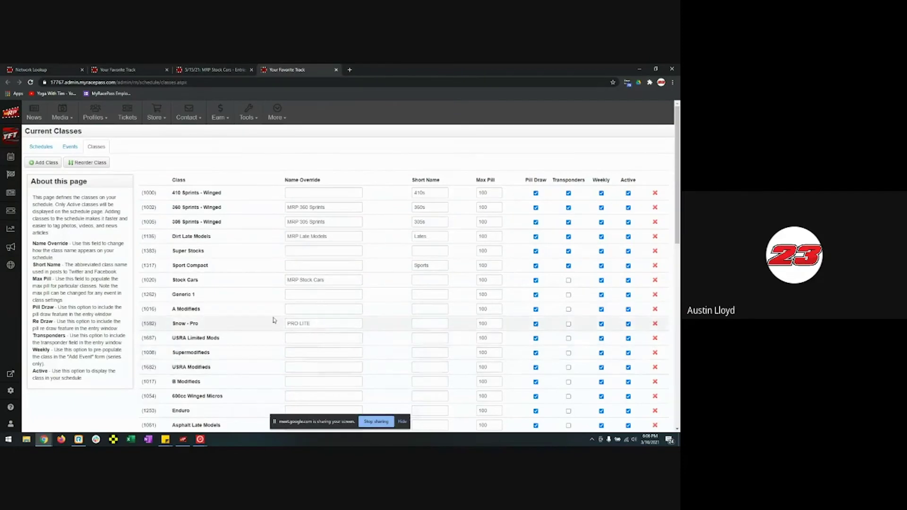
# - Review the Current Classes table, then close the classes tab to return to the 5/15/21 entry list
pyautogui.scroll(-8, 273, 319)
pyautogui.scroll(5, 273, 319)
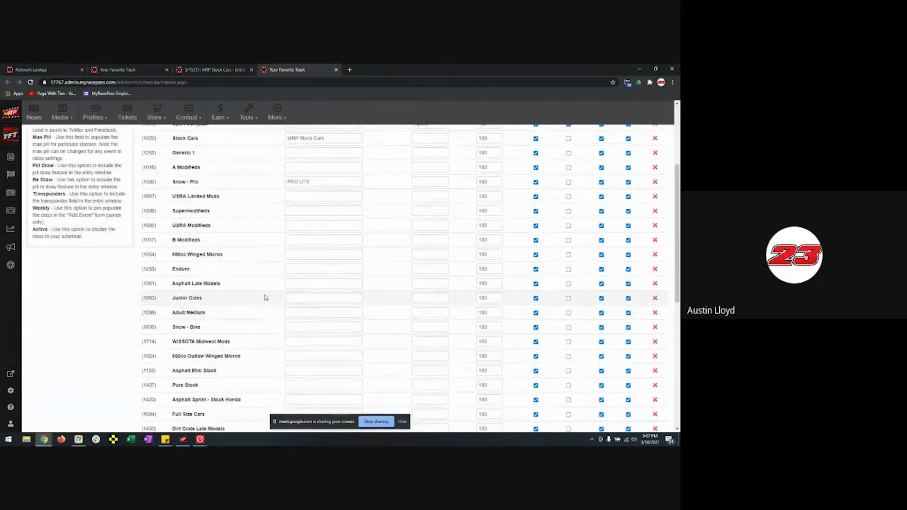
pyautogui.scroll(3, 266, 299)
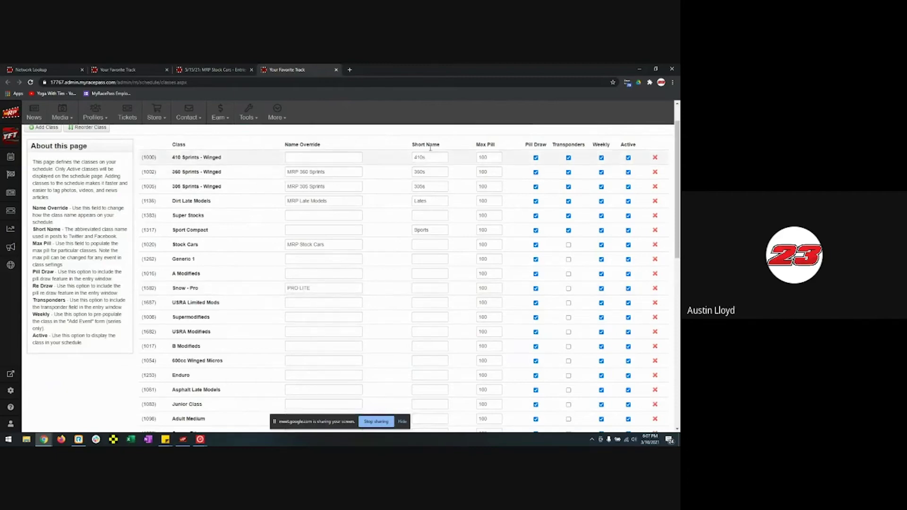
pyautogui.click(335, 70)
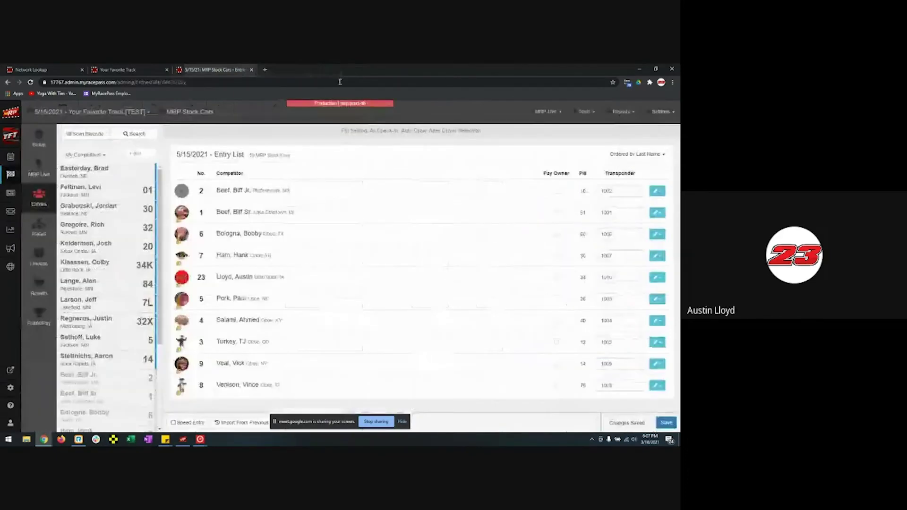
pyautogui.click(661, 111)
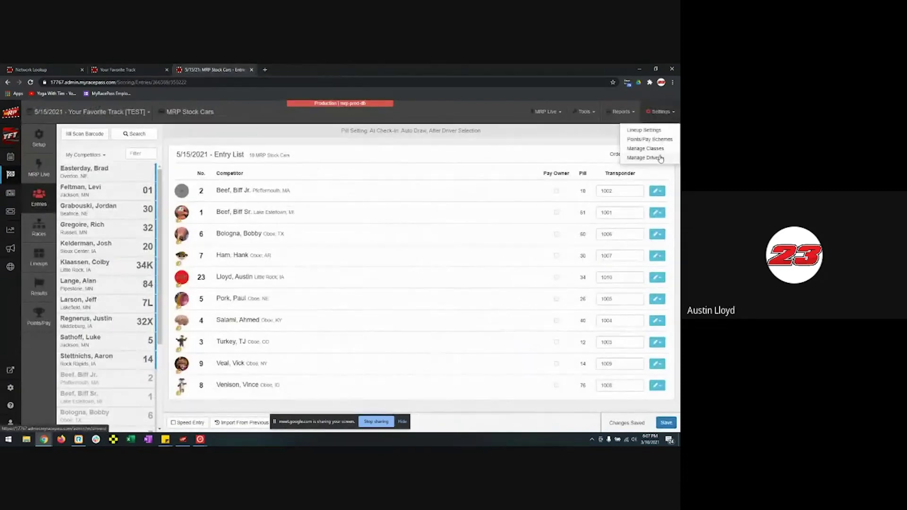
pyautogui.click(660, 157)
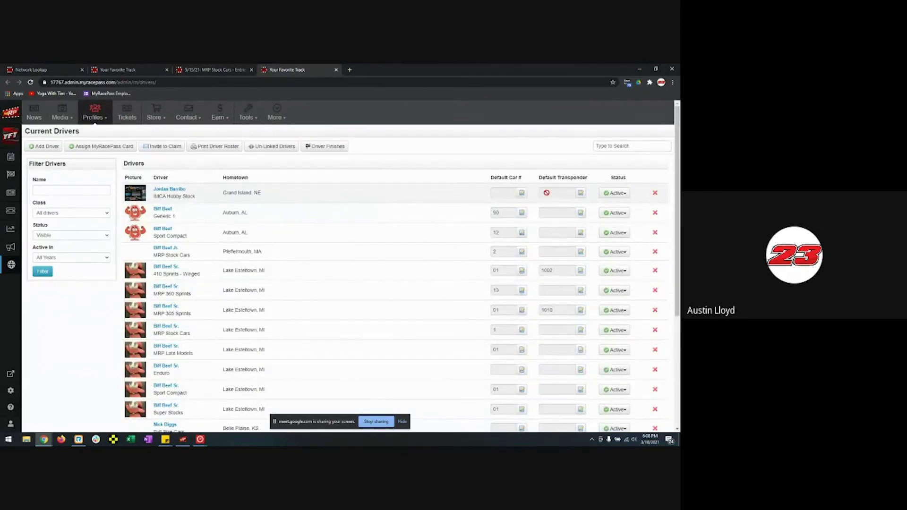
pyautogui.click(522, 195)
pyautogui.click(581, 194)
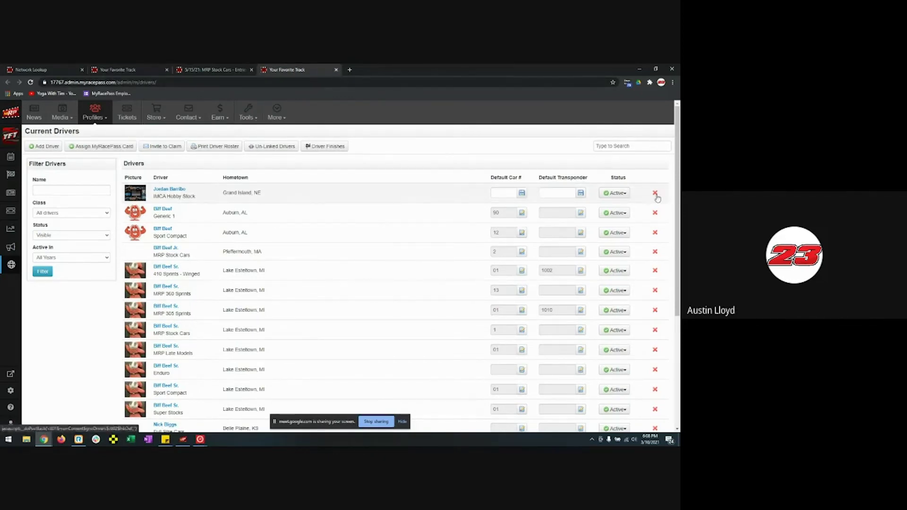
pyautogui.scroll(-2, 656, 194)
pyautogui.scroll(-1, 657, 236)
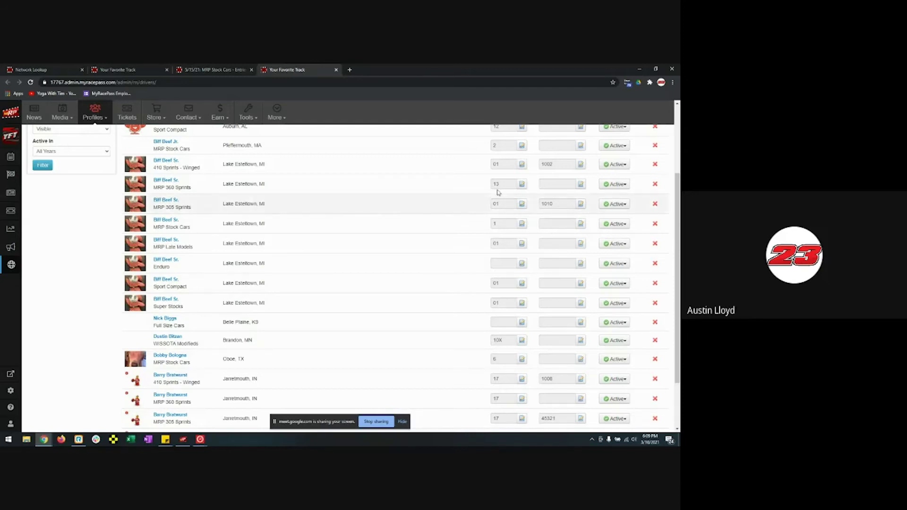
pyautogui.click(336, 70)
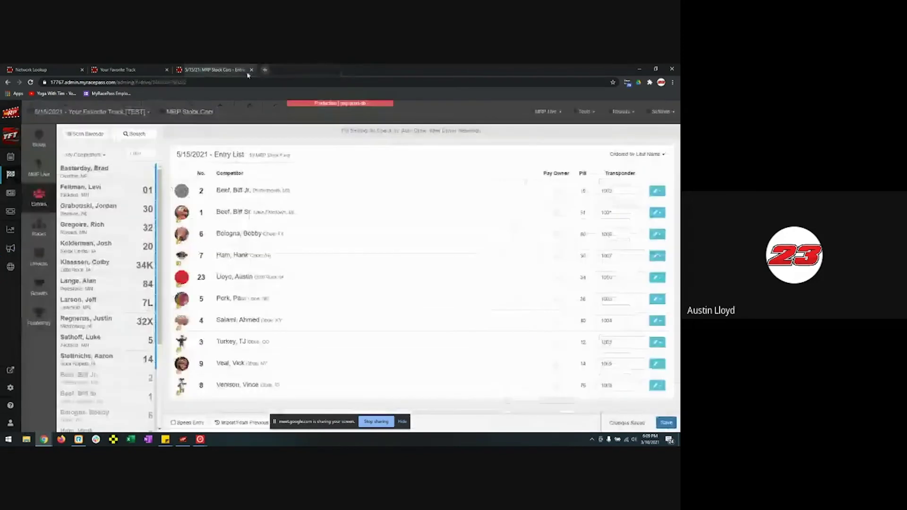
# - Show the event's MRP Live page with its connection code, and bring up the MRP Live app
pyautogui.click(45, 175)
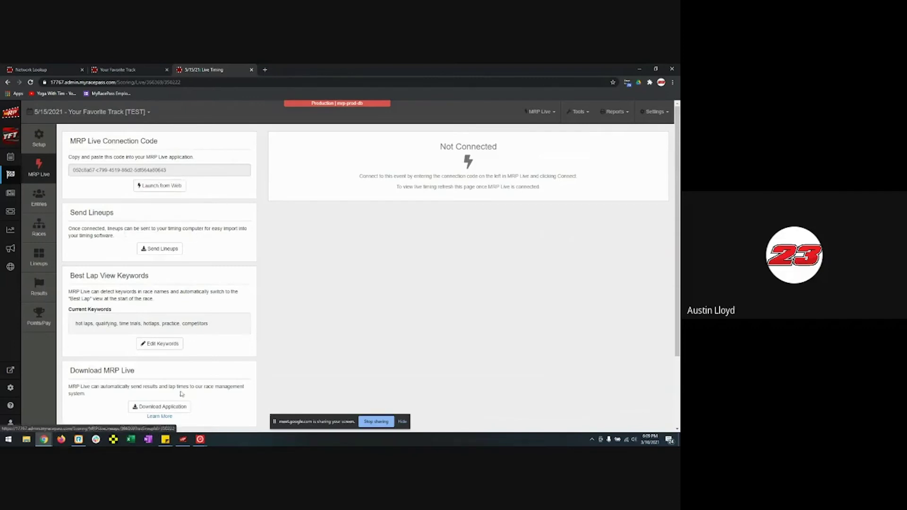
pyautogui.scroll(-3, 215, 350)
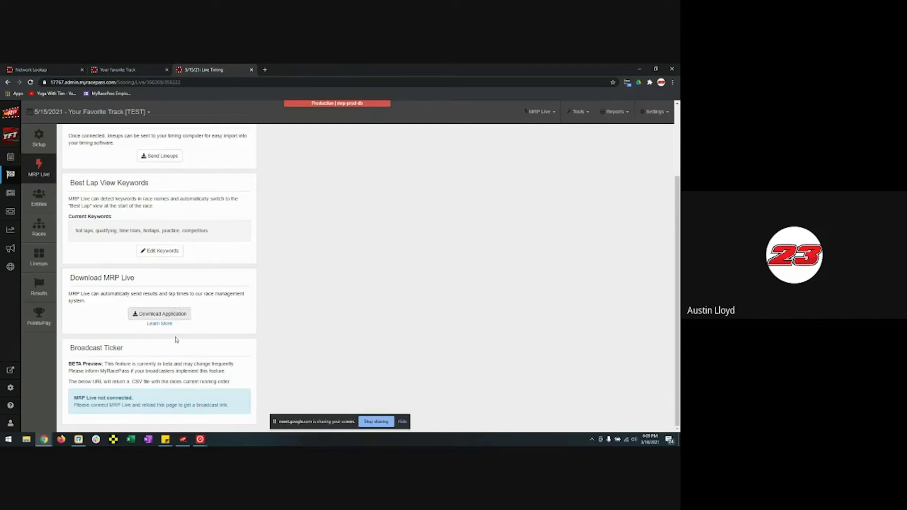
pyautogui.click(185, 441)
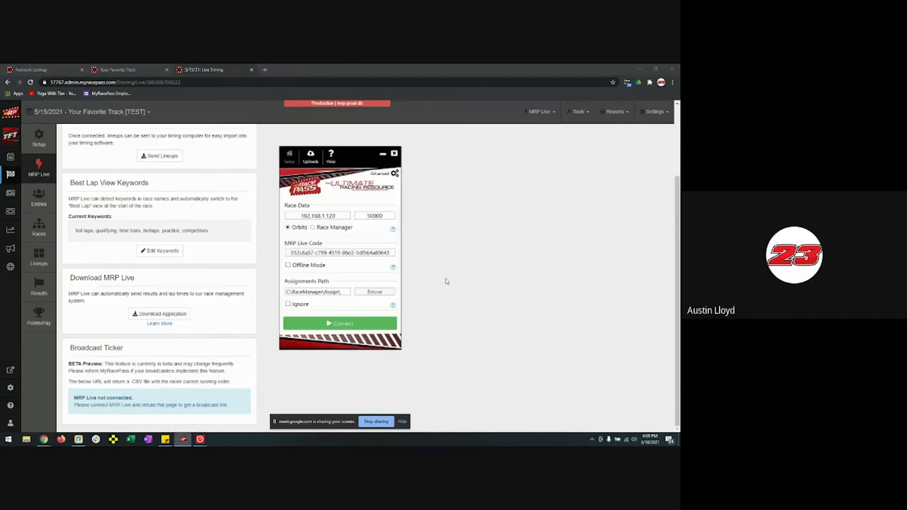
# - Shift the MRP Live window left and bring Orbits 5's Registration window forward
pyautogui.moveTo(352, 157); pyautogui.dragTo(270, 154)
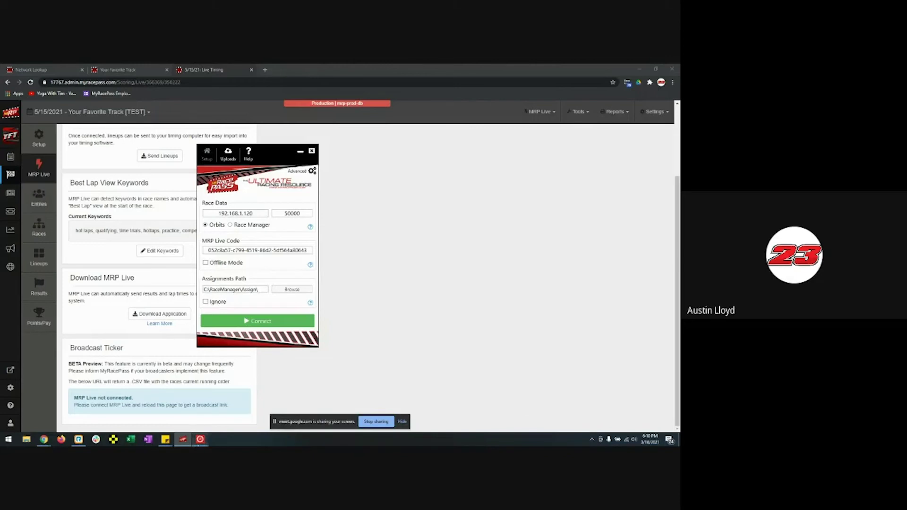
pyautogui.moveTo(199, 439)
pyautogui.click(178, 406)
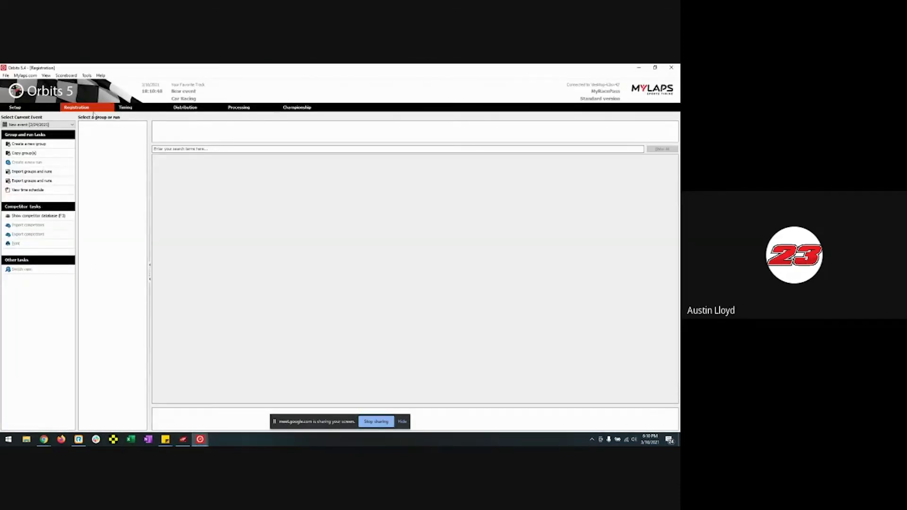
# - Check Orbits' Setup and Registration pages, then minimize Orbits to show MRP Live
pyautogui.click(34, 109)
pyautogui.click(75, 108)
pyautogui.click(638, 68)
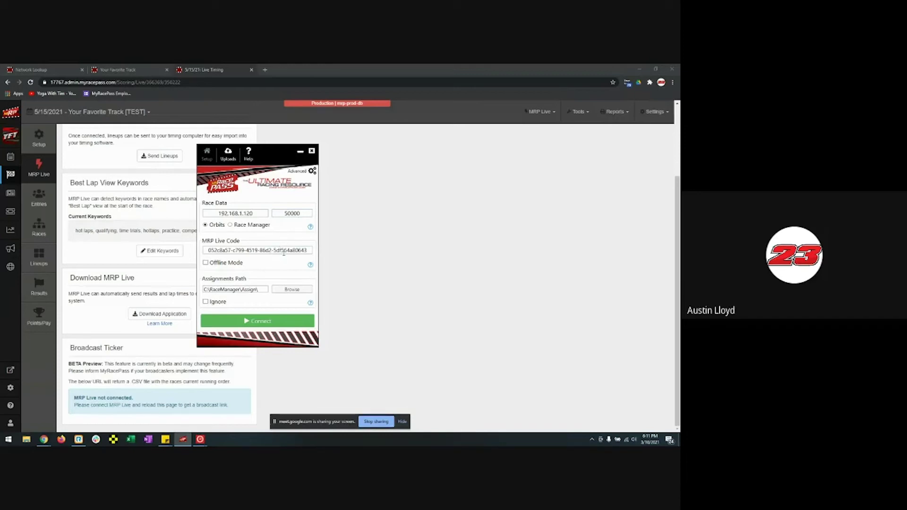
# - Send MRP Live behind the browser and bring the Orbits 5 window forward
pyautogui.click(384, 243)
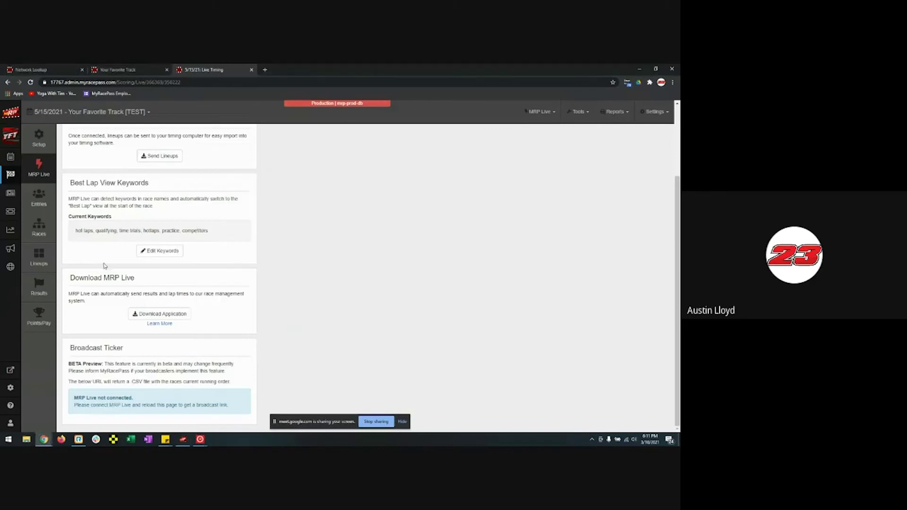
pyautogui.scroll(3, 69, 218)
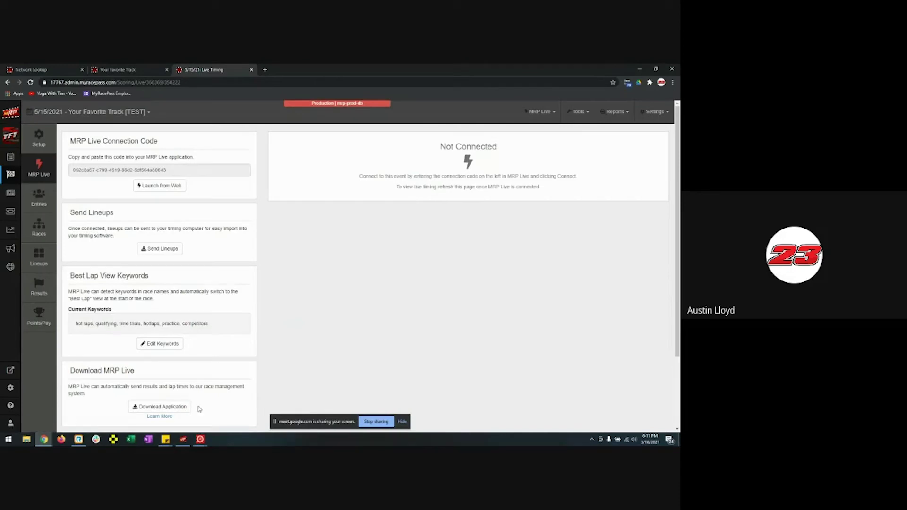
pyautogui.moveTo(200, 439)
pyautogui.click(163, 409)
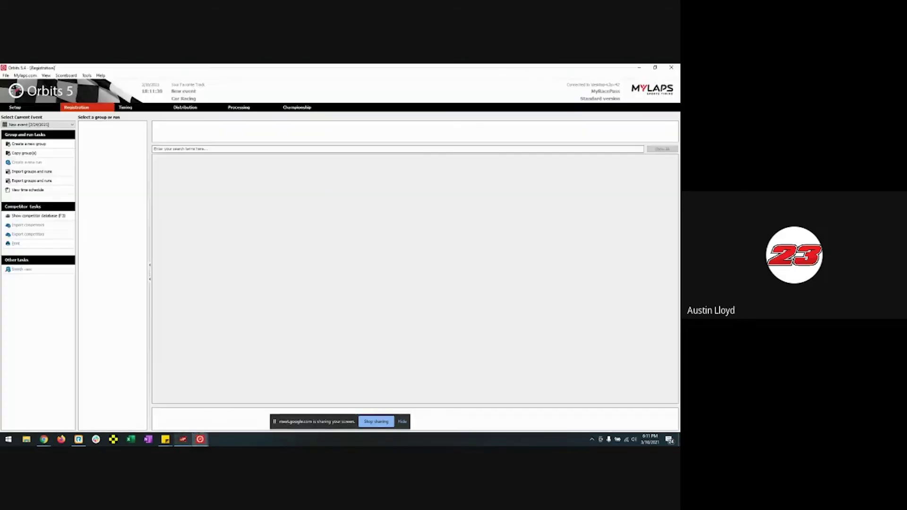
# - Connect the relay to Orbits and MRP Live for the 5/15/2021 event
pyautogui.click(183, 440)
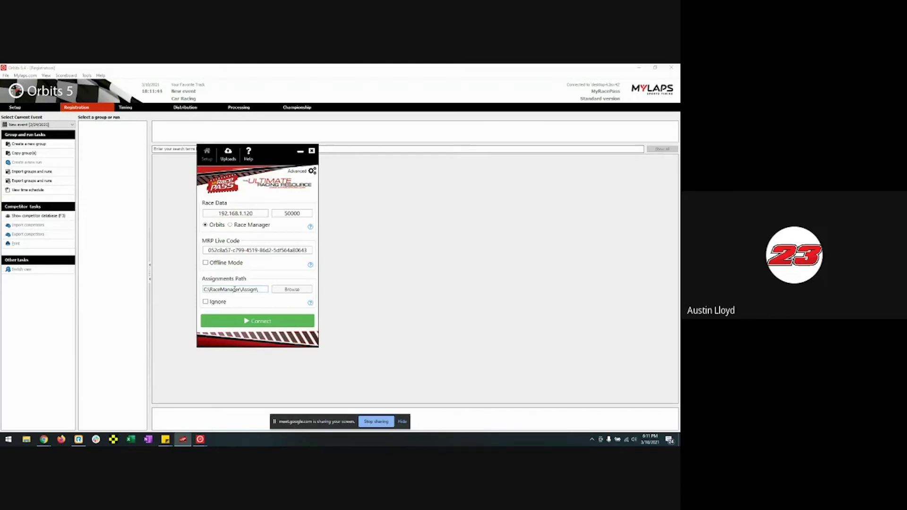
pyautogui.click(279, 326)
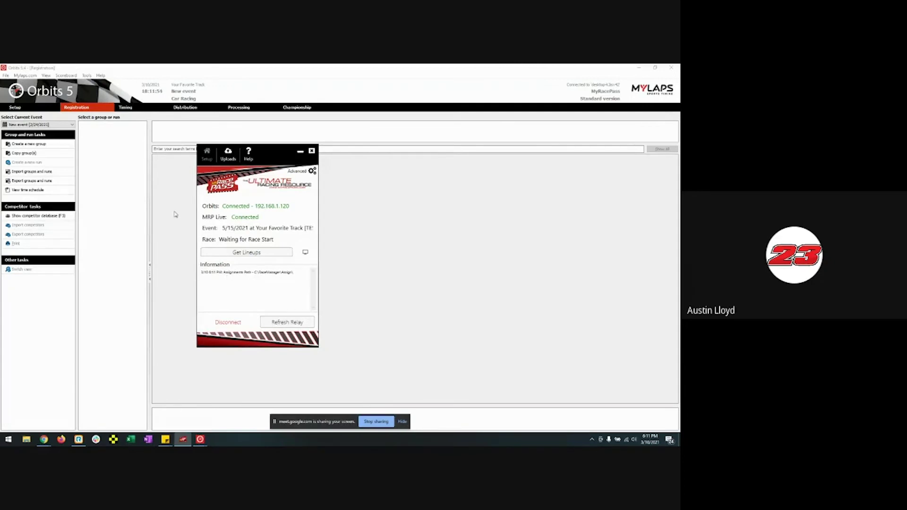
pyautogui.click(174, 213)
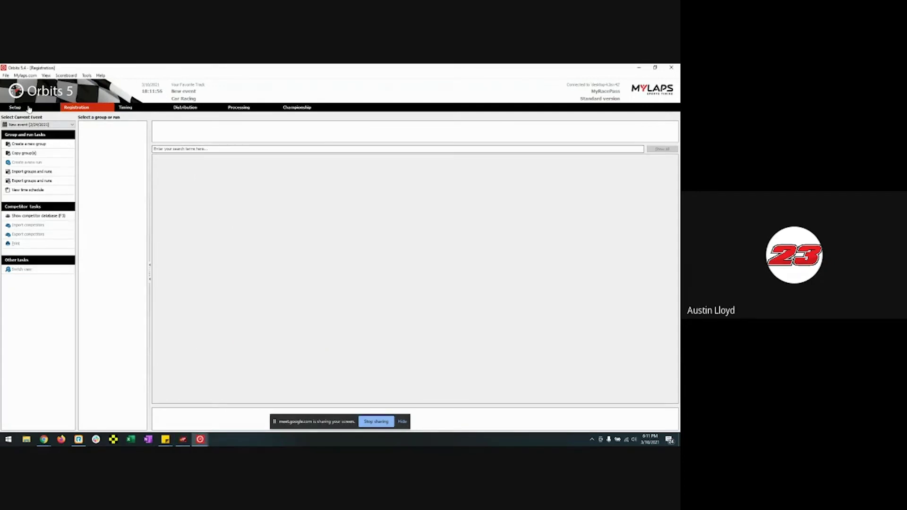
pyautogui.click(639, 67)
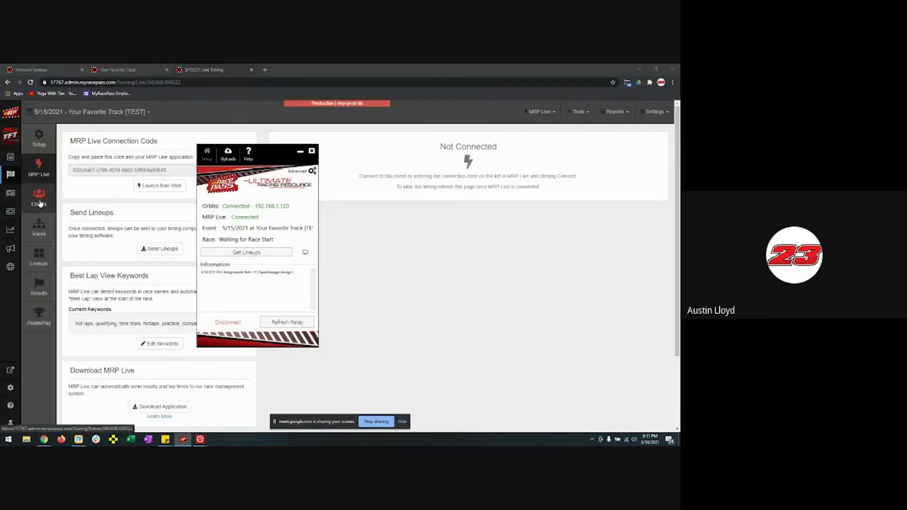
# - Calculate the Heat 1 lineup using Heat from Pill Draw and save it as lineups
pyautogui.click(39, 228)
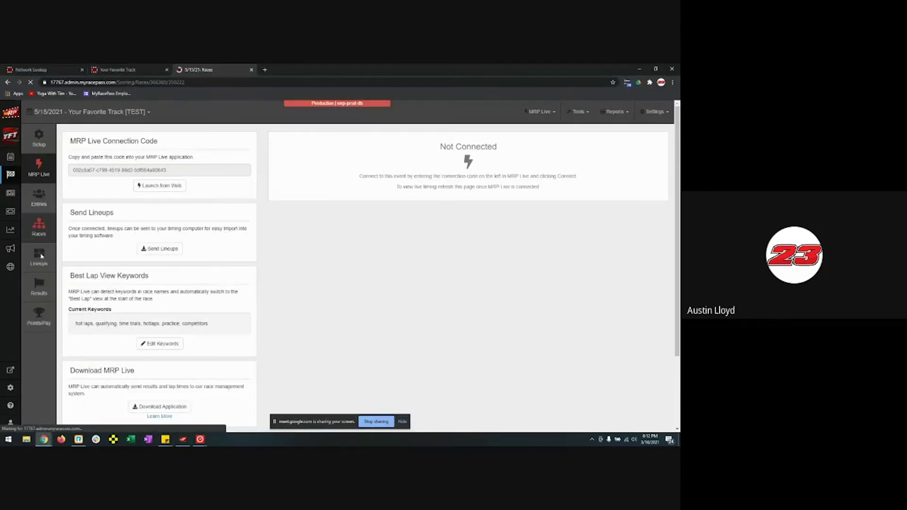
pyautogui.click(40, 256)
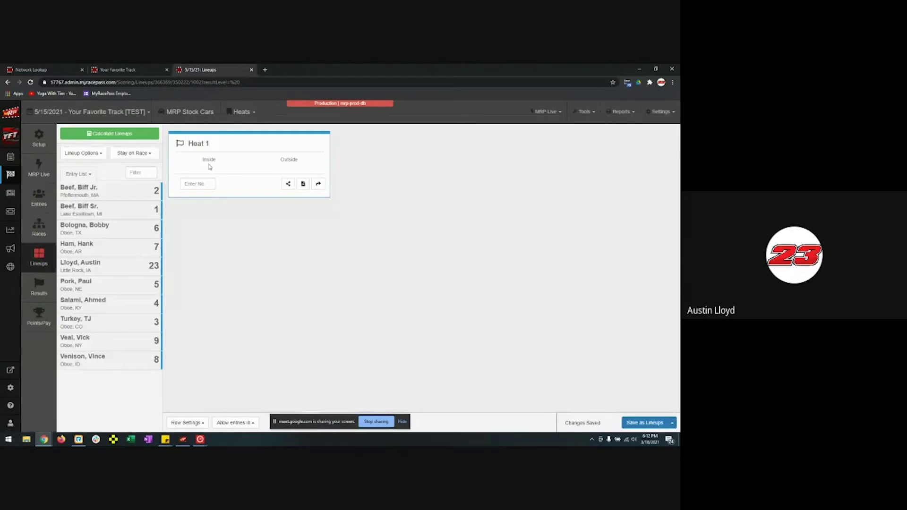
pyautogui.click(137, 136)
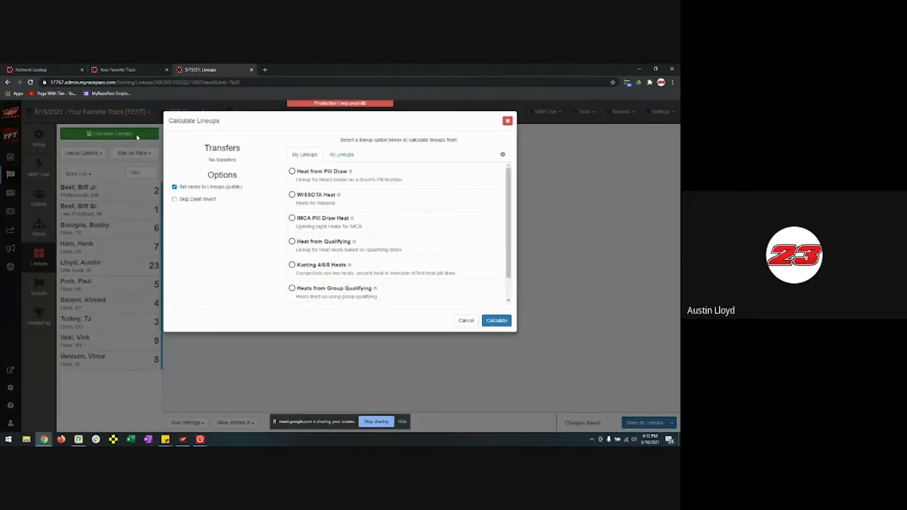
pyautogui.click(292, 172)
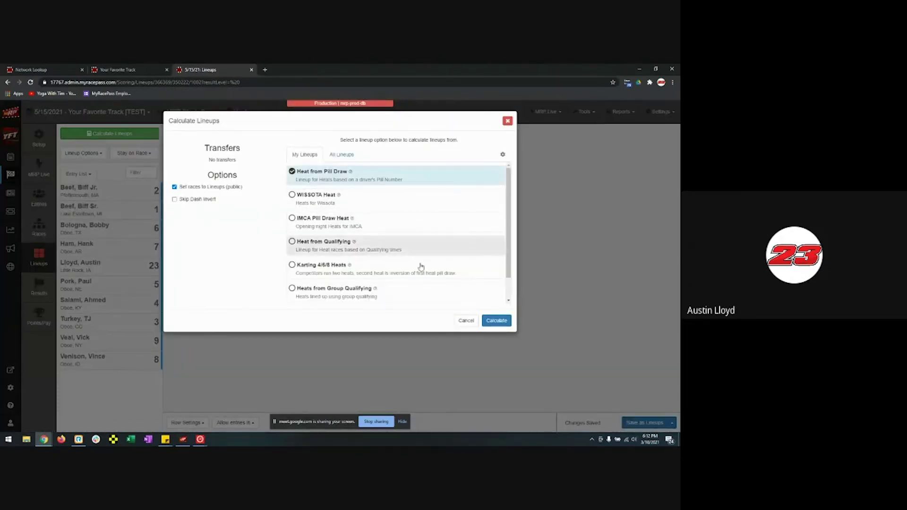
pyautogui.click(496, 321)
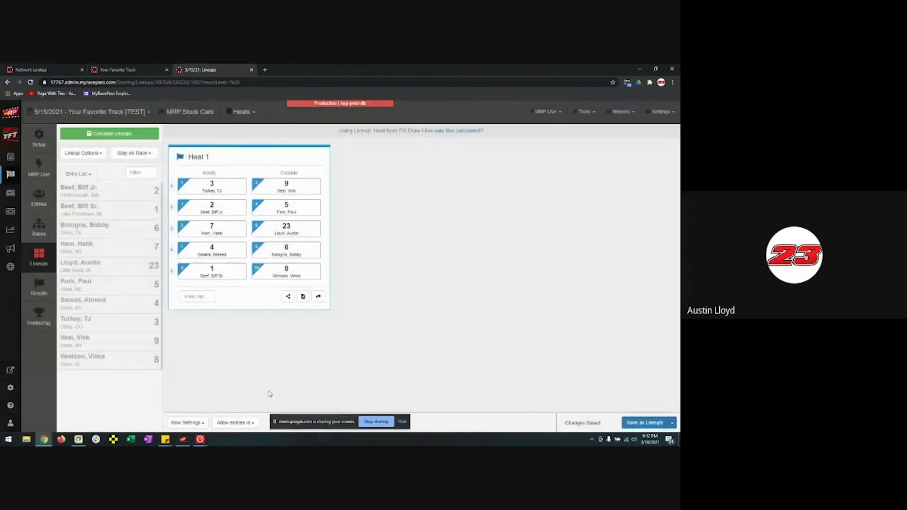
pyautogui.click(645, 423)
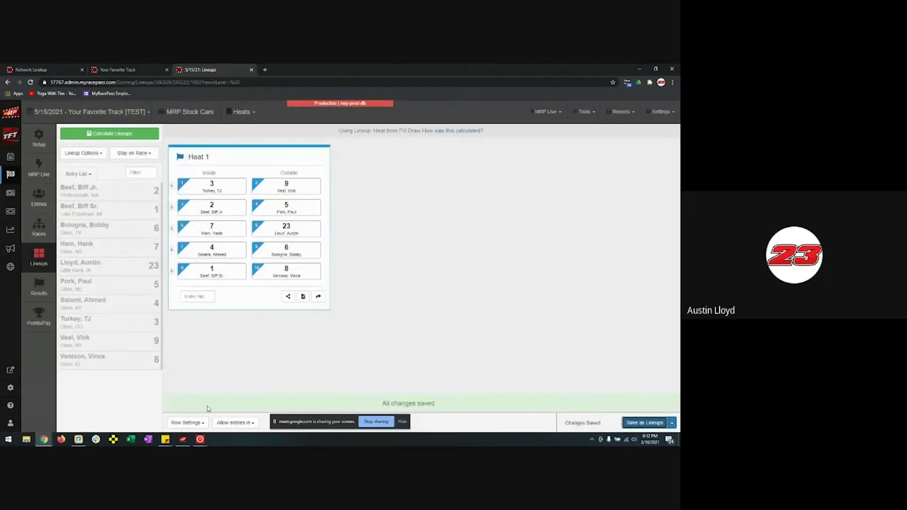
pyautogui.click(184, 439)
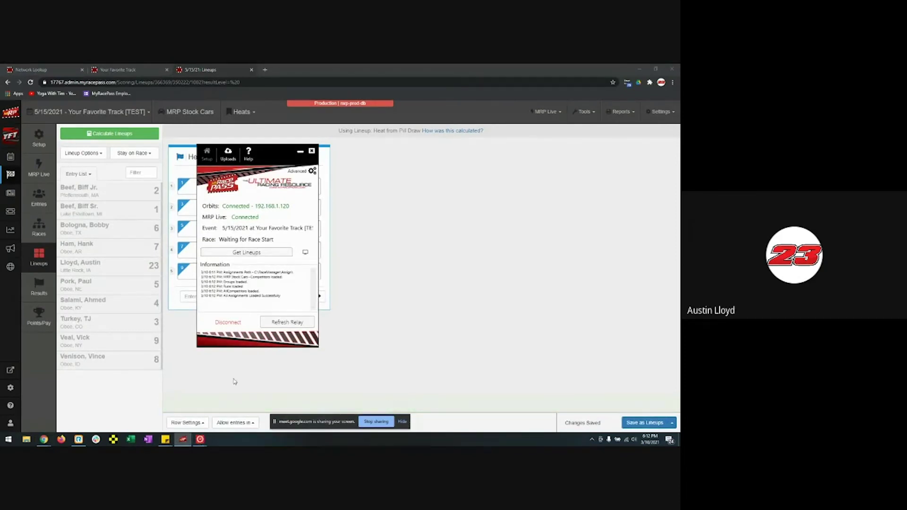
# - Import the Groups file into Orbits 5, adding MRP Stock Cars with 10 competitors
pyautogui.moveTo(205, 443)
pyautogui.click(184, 410)
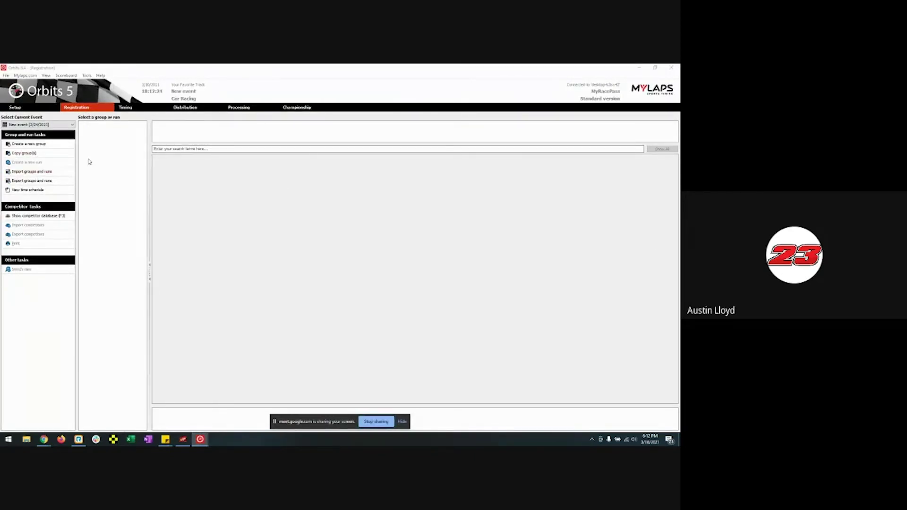
pyautogui.click(38, 172)
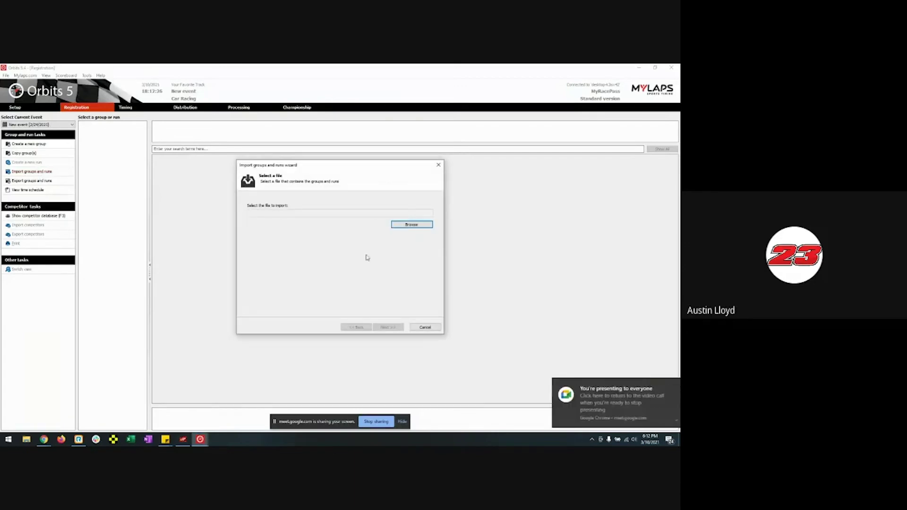
pyautogui.click(418, 225)
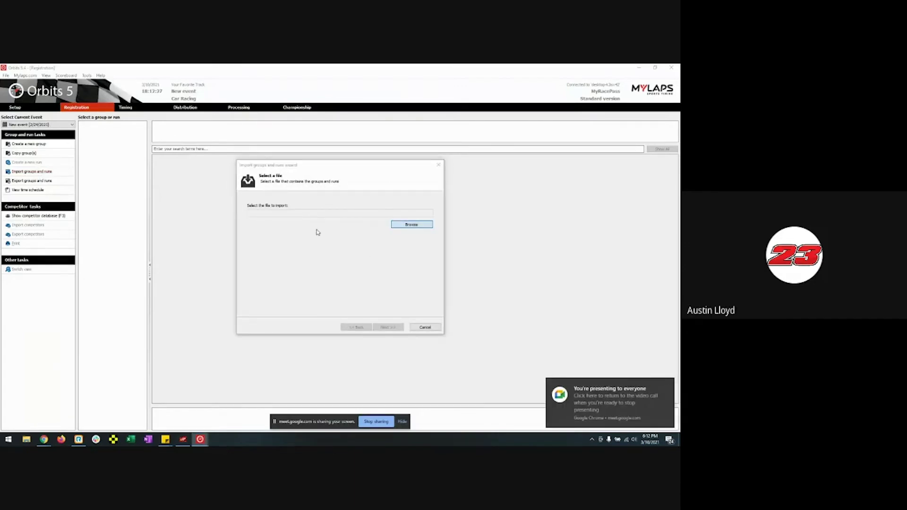
pyautogui.click(302, 209)
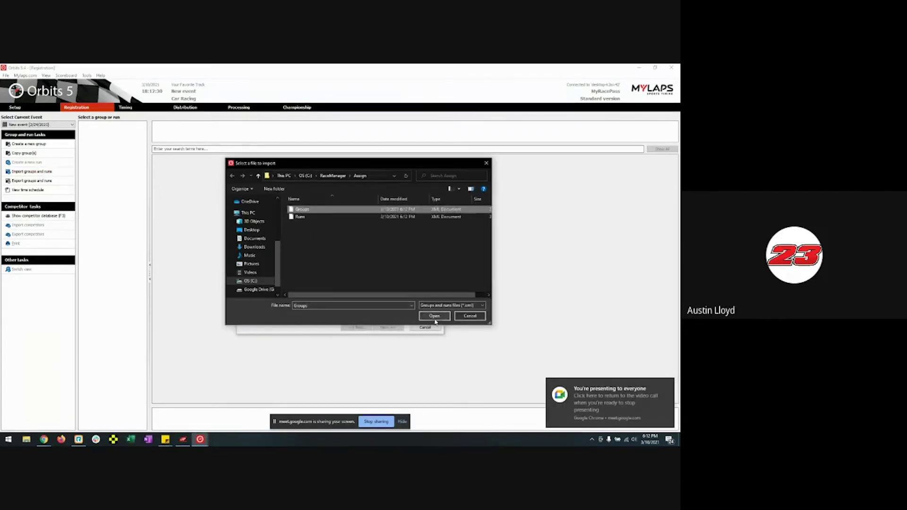
pyautogui.click(435, 316)
pyautogui.click(394, 329)
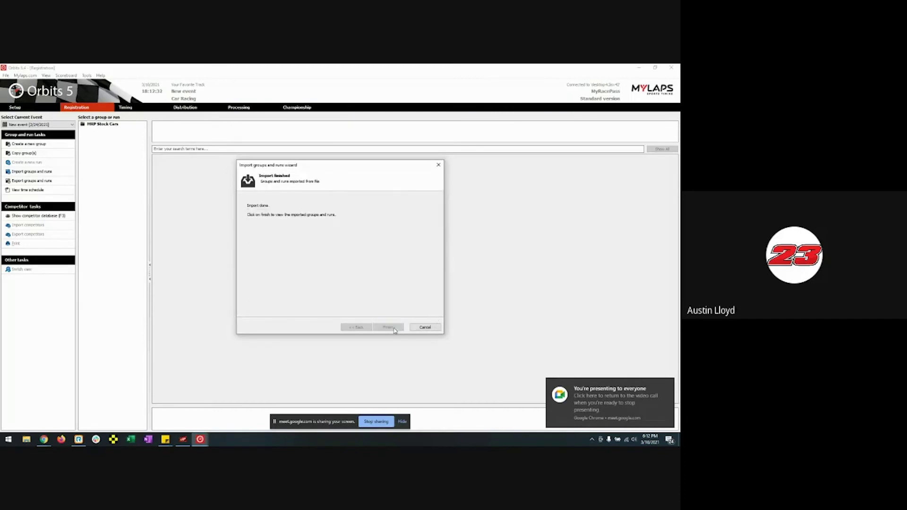
pyautogui.click(394, 329)
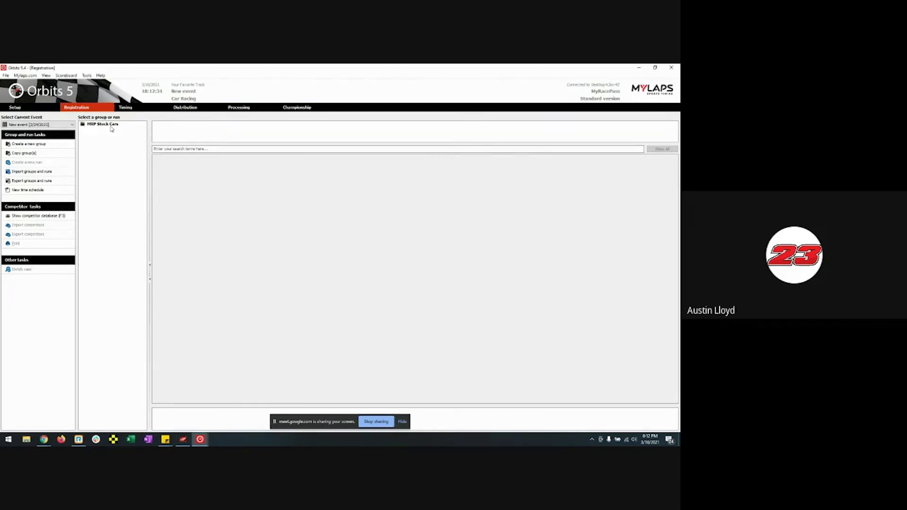
pyautogui.click(111, 125)
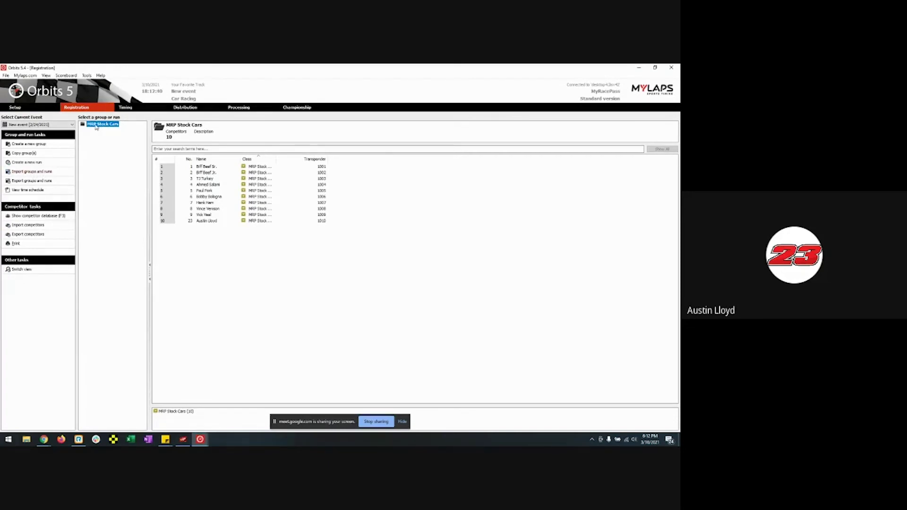
# - Import the Runs file and put the Heat 1 run on the Timing screen
pyautogui.click(38, 172)
pyautogui.click(396, 227)
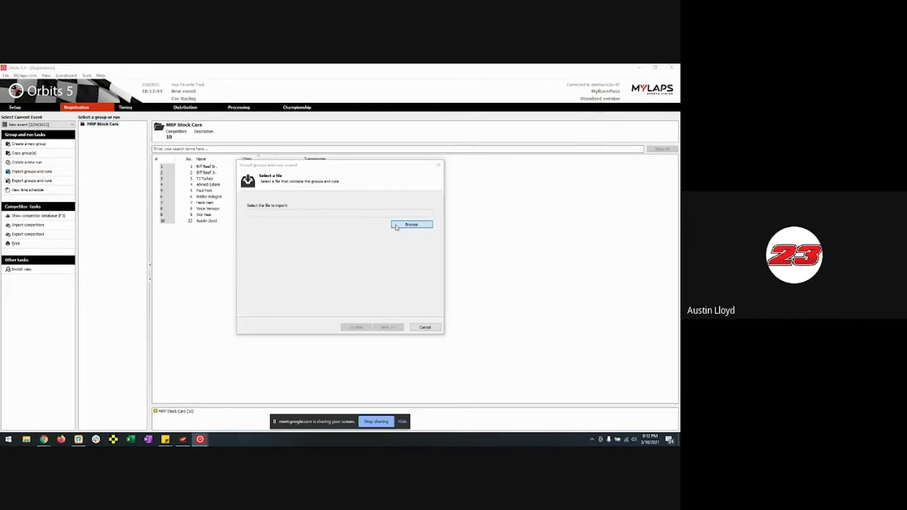
pyautogui.click(297, 217)
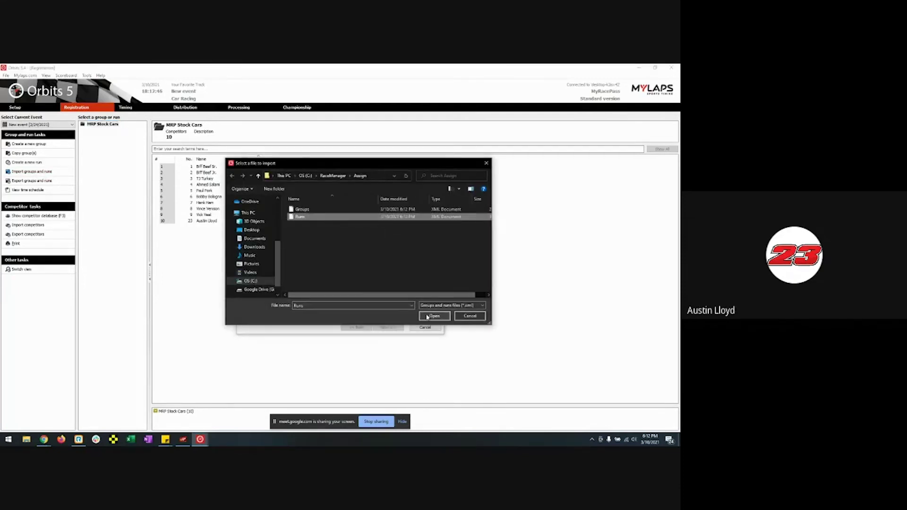
pyautogui.click(425, 316)
pyautogui.click(396, 327)
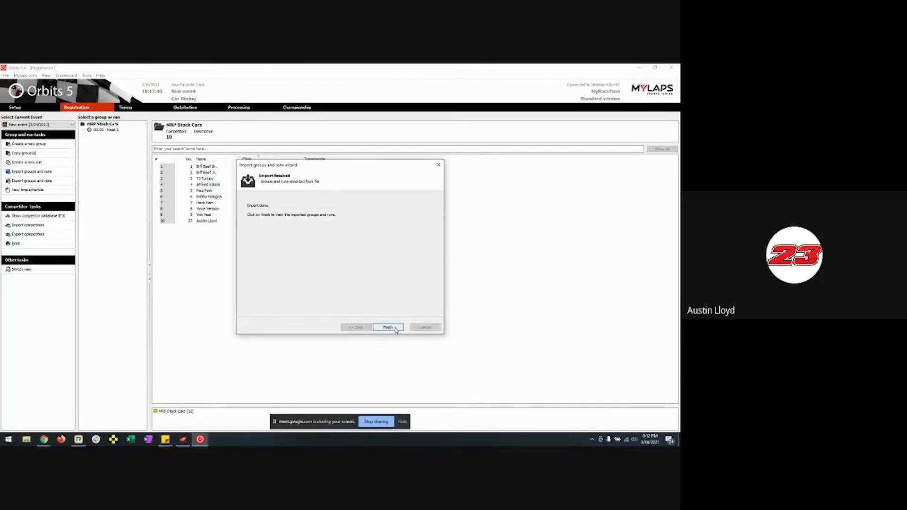
pyautogui.click(394, 328)
pyautogui.click(106, 131)
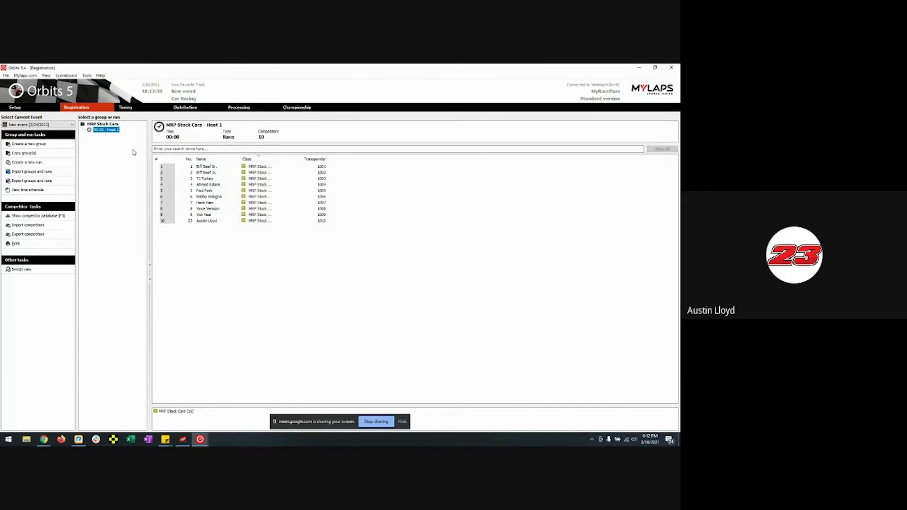
pyautogui.click(128, 109)
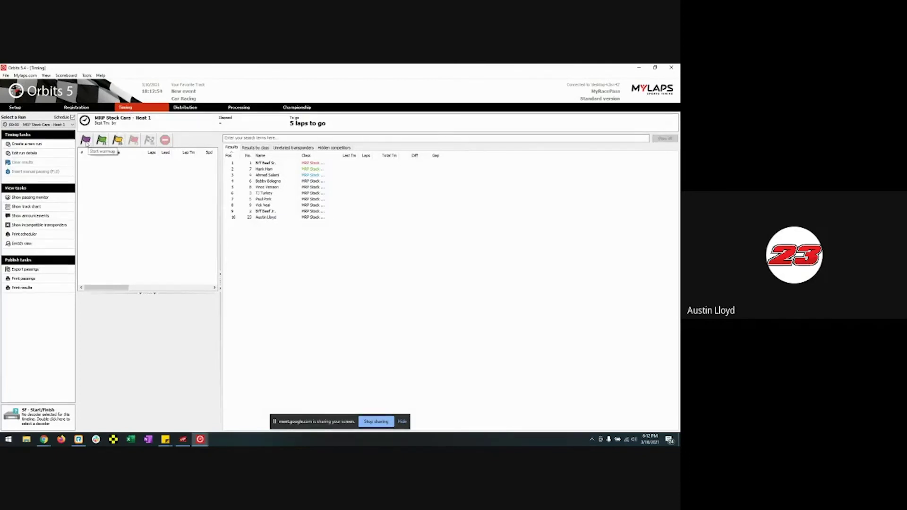
# - Start the warmup flag for Heat 1 and check the timing view
pyautogui.click(86, 140)
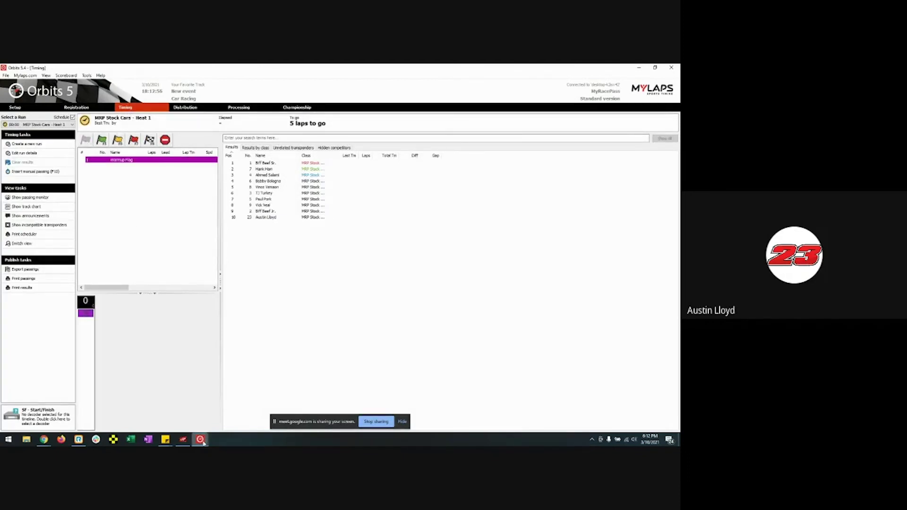
pyautogui.moveTo(199, 439)
pyautogui.click(217, 417)
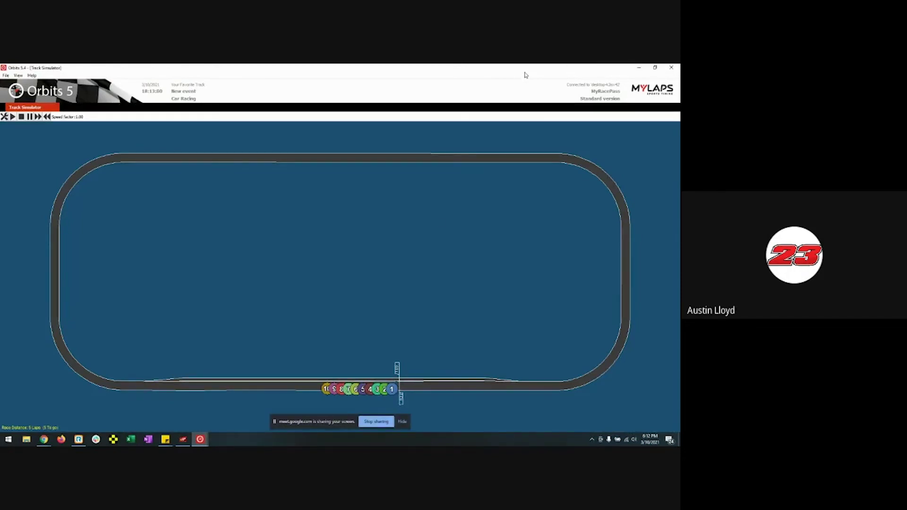
pyautogui.click(638, 68)
pyautogui.click(86, 76)
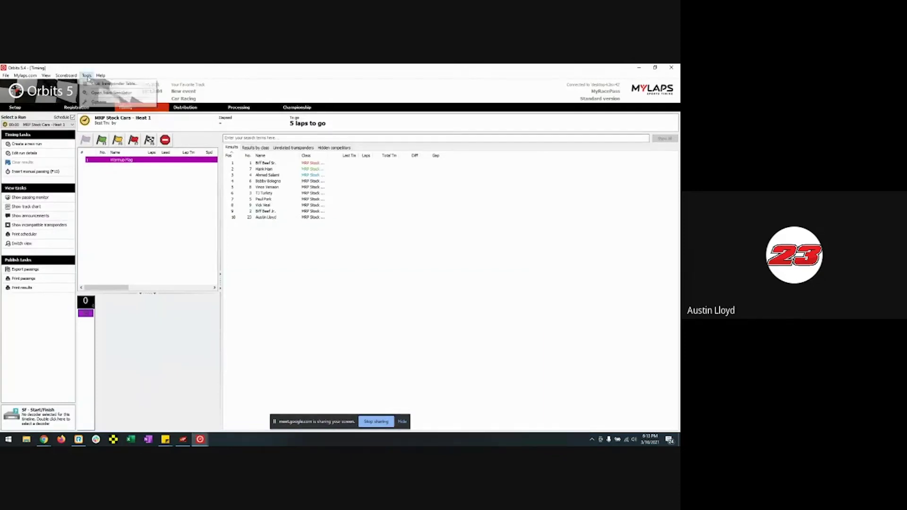
pyautogui.click(206, 340)
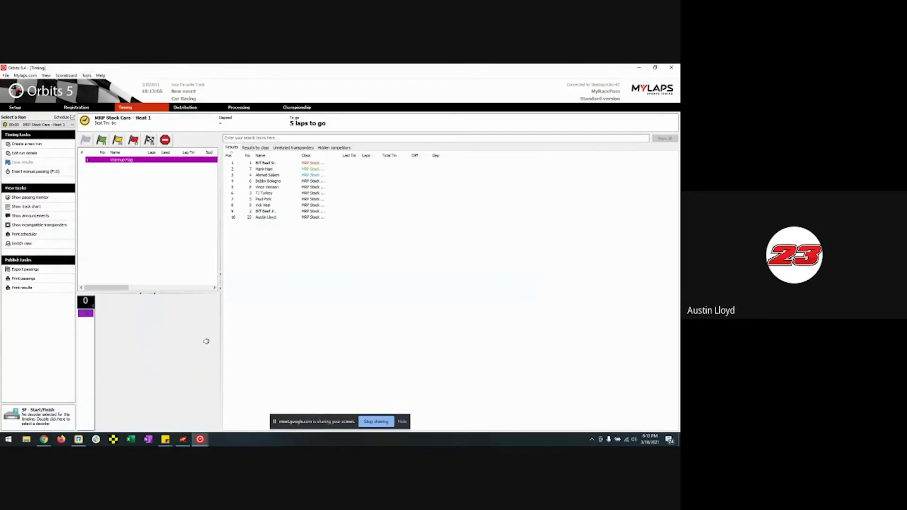
# - Run the Track Simulator at speed 4.00 to record a simulated lap
pyautogui.moveTo(199, 440)
pyautogui.click(210, 412)
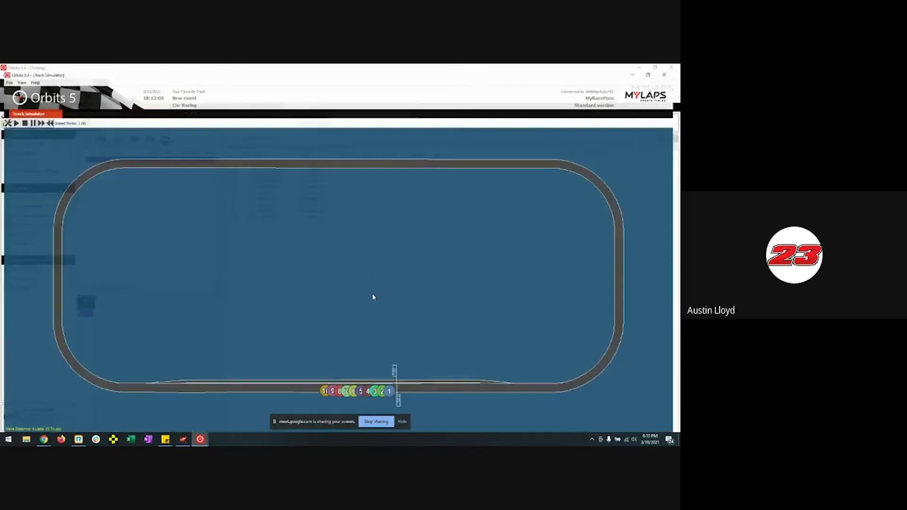
pyautogui.click(13, 116)
pyautogui.click(38, 117)
pyautogui.click(38, 116)
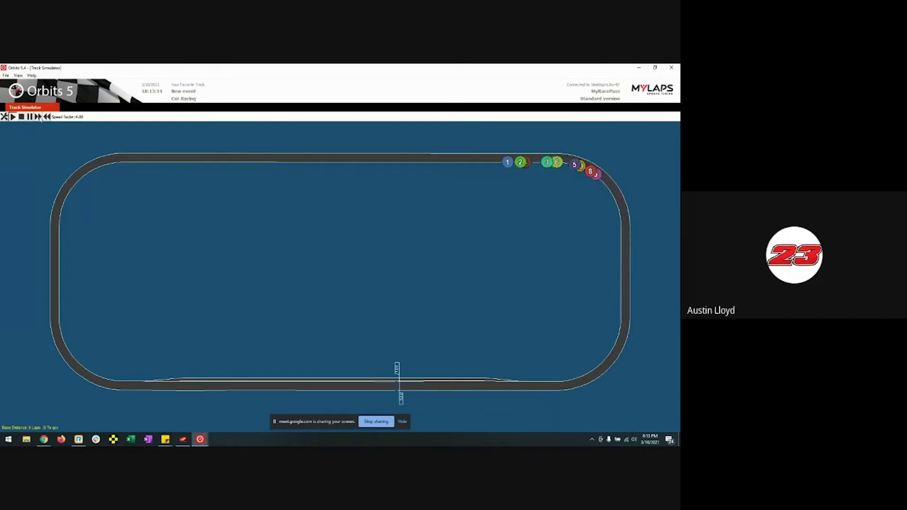
pyautogui.click(638, 69)
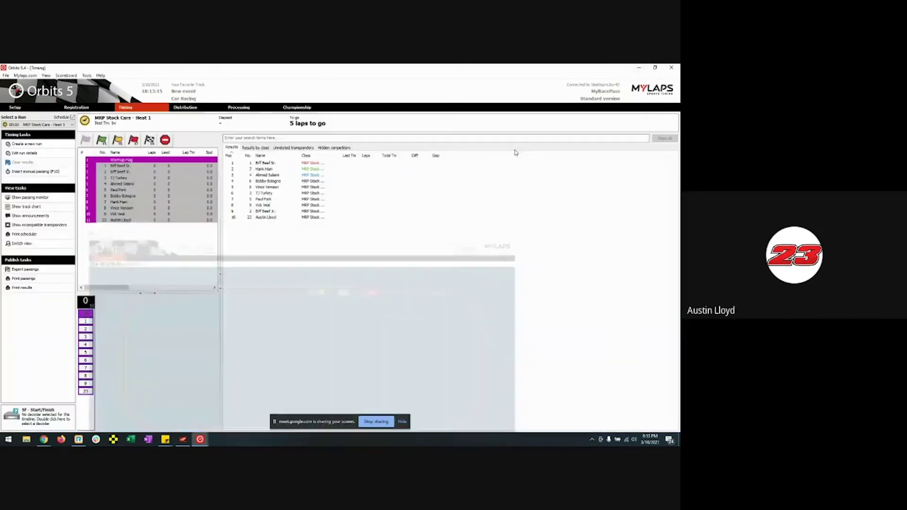
pyautogui.moveTo(199, 439)
pyautogui.click(223, 409)
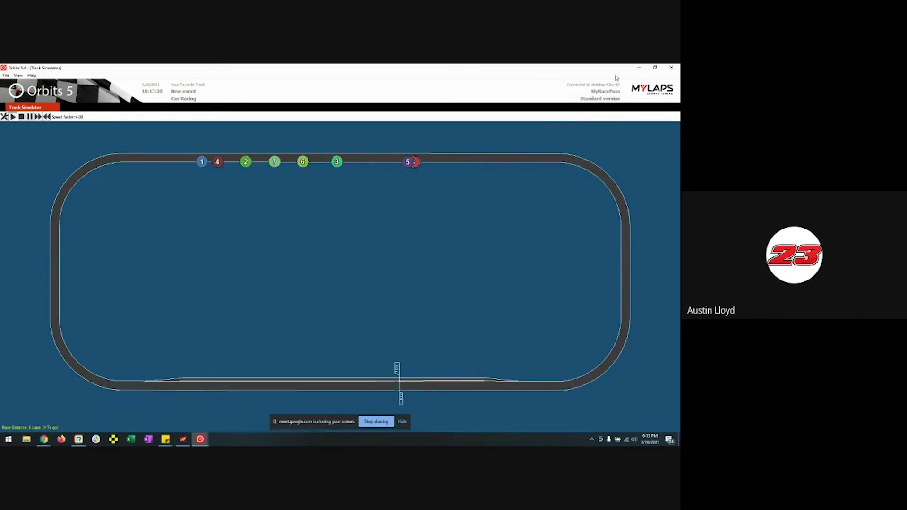
pyautogui.click(639, 69)
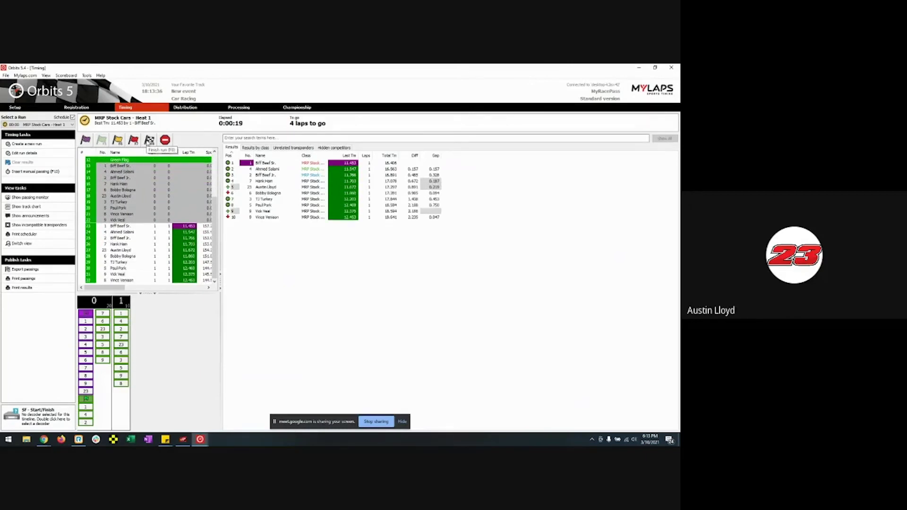
# - Throw the finish flag and stop Heat 1 timing, confirming the stop
pyautogui.click(149, 140)
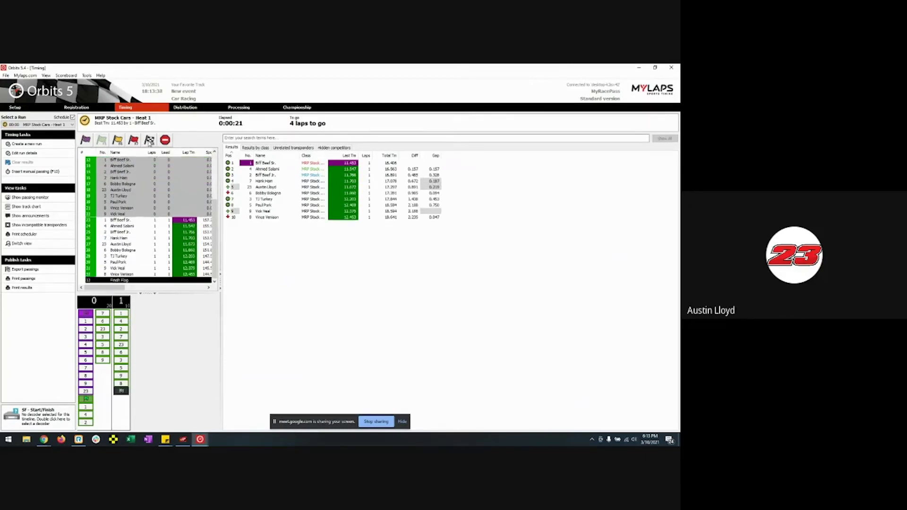
pyautogui.click(165, 141)
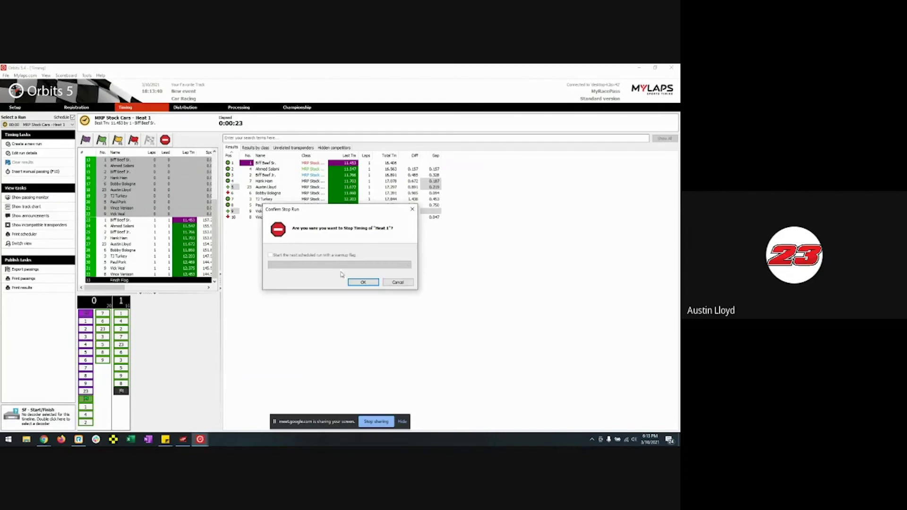
pyautogui.click(355, 283)
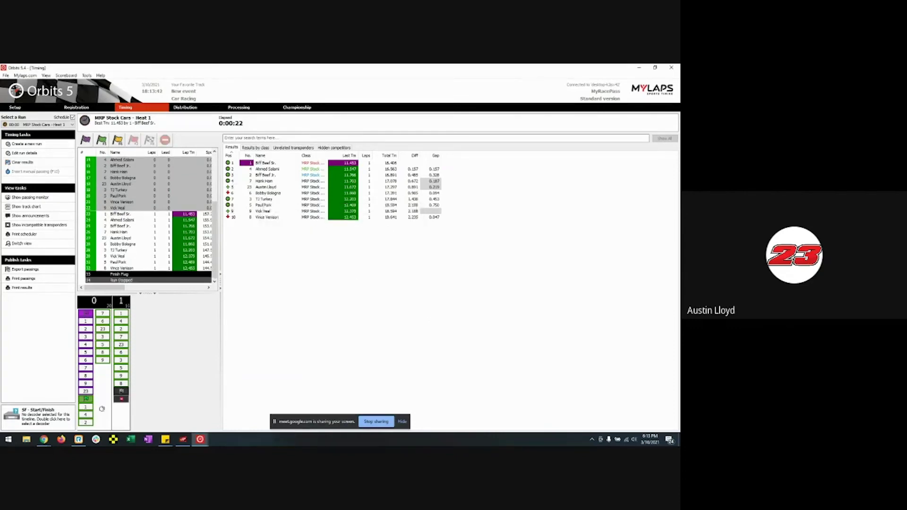
# - On the Heat 1 results page, import the results from MRP Live
pyautogui.moveTo(44, 442)
pyautogui.click(52, 410)
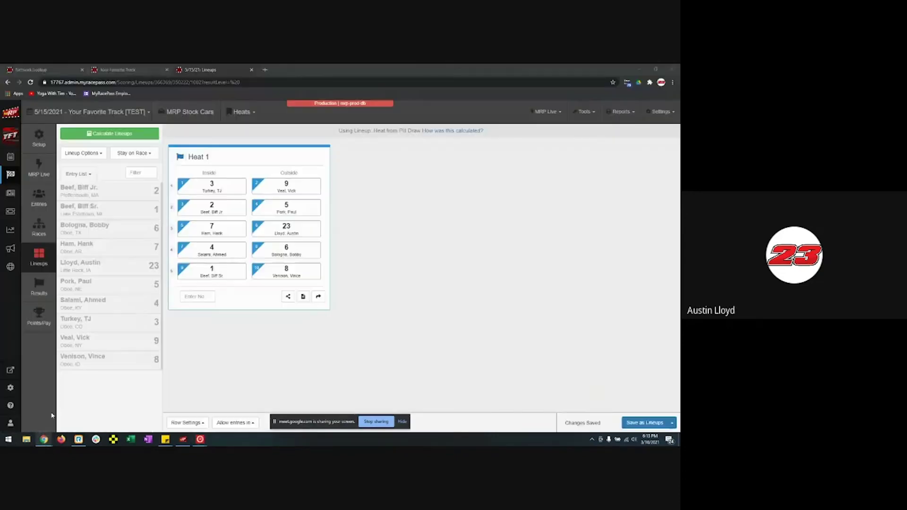
pyautogui.click(317, 297)
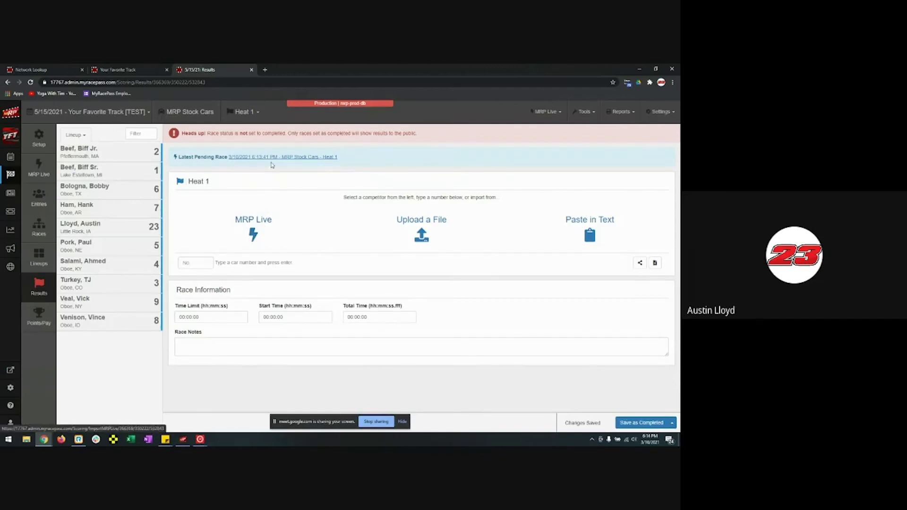
pyautogui.click(262, 222)
pyautogui.click(426, 179)
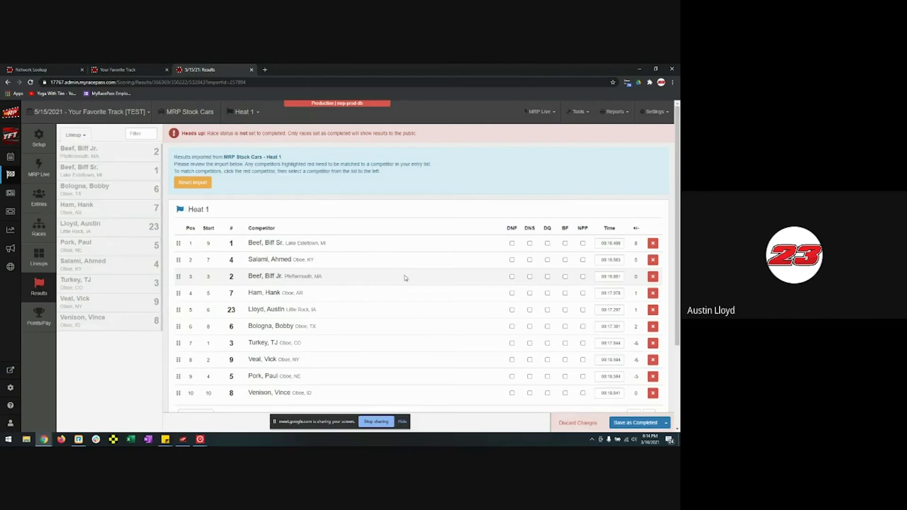
pyautogui.scroll(-2, 406, 278)
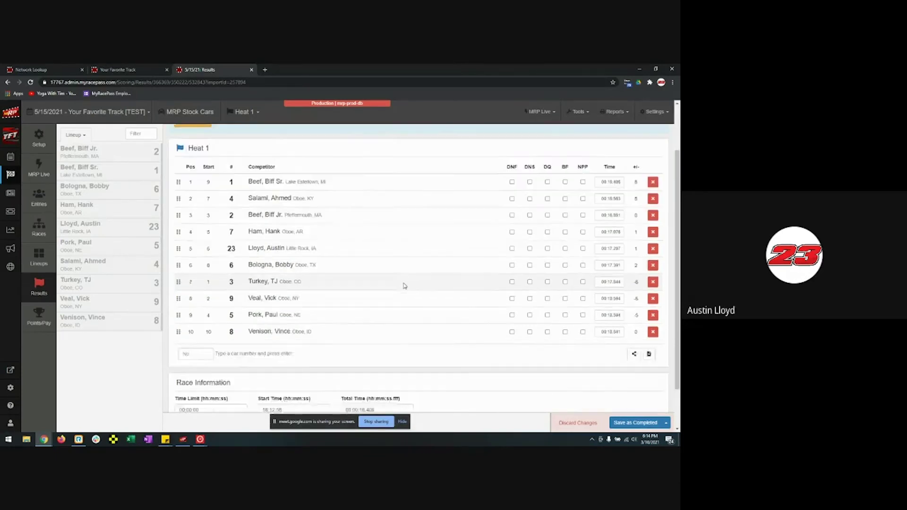
pyautogui.click(183, 439)
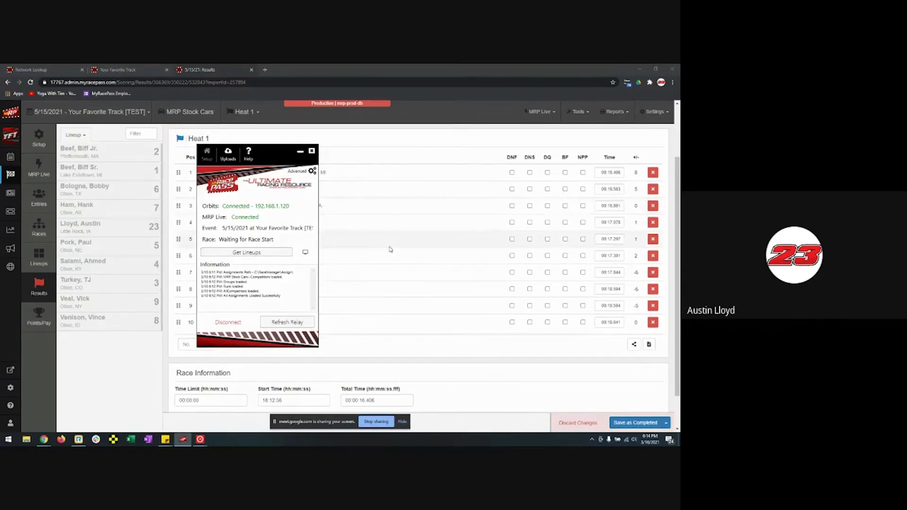
pyautogui.click(300, 152)
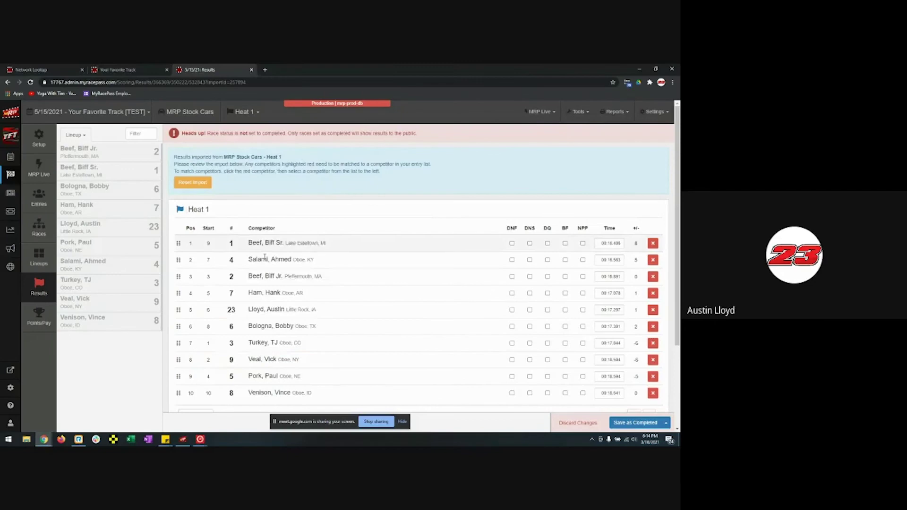
pyautogui.scroll(-2, 338, 297)
pyautogui.scroll(2, 346, 300)
# - Reset the Heat 1 import, confirm it, and review all ten drivers' times
pyautogui.click(210, 185)
pyautogui.click(373, 122)
pyautogui.scroll(-3, 515, 298)
pyautogui.scroll(3, 514, 289)
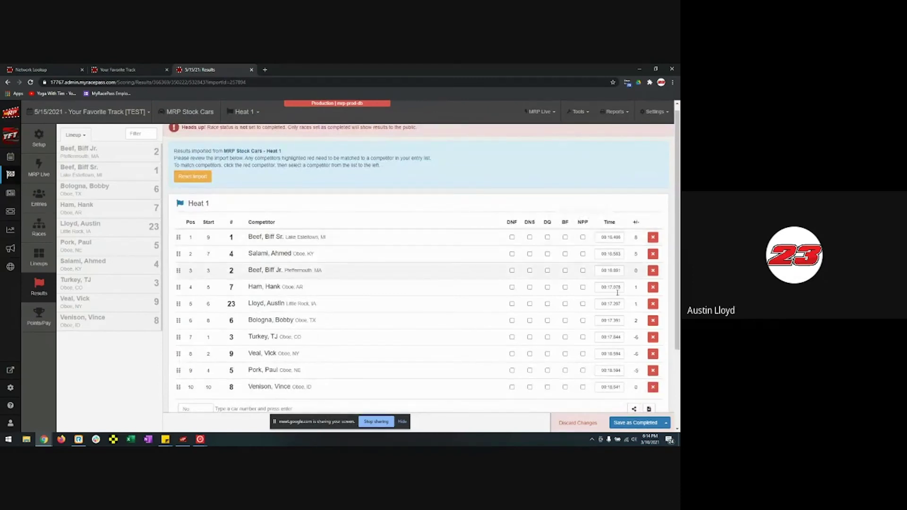
pyautogui.scroll(-3, 609, 330)
# - Save Heat 1 as completed, then calculate and save the A Feature 1 lineup from heats
pyautogui.click(637, 422)
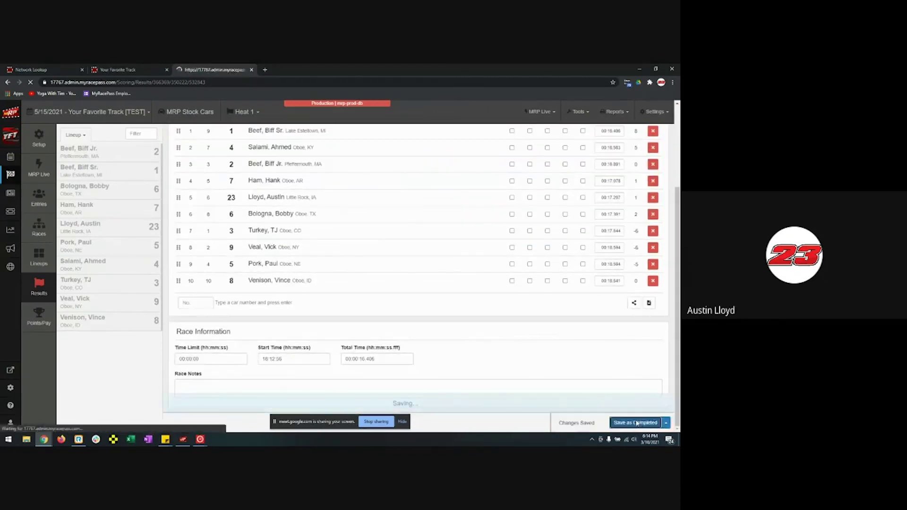
pyautogui.click(40, 267)
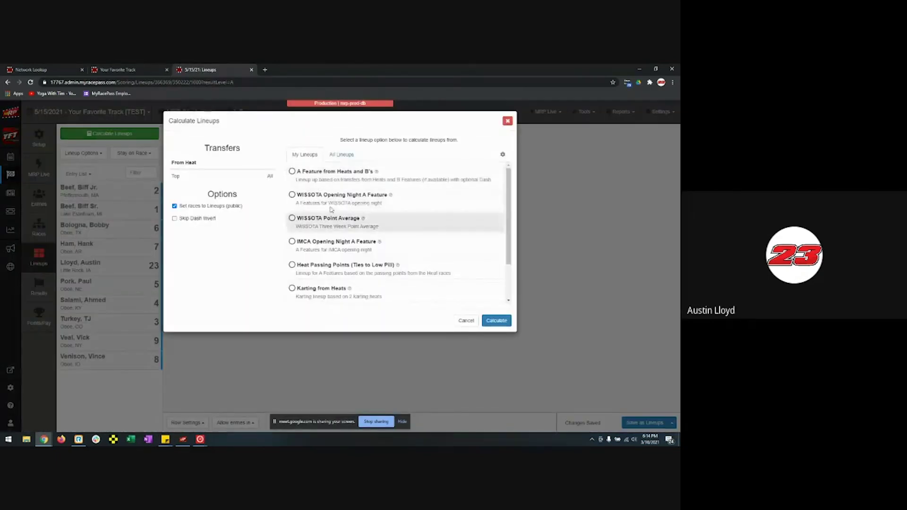
pyautogui.click(497, 321)
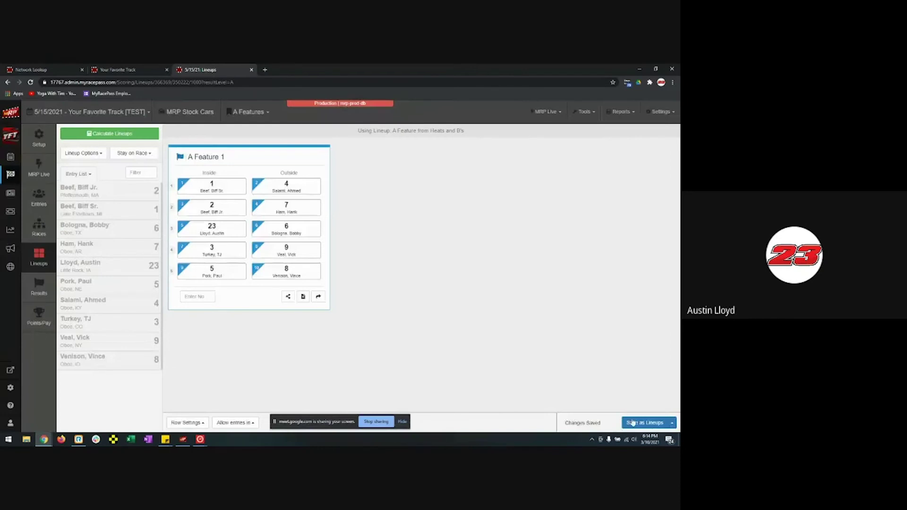
pyautogui.click(633, 423)
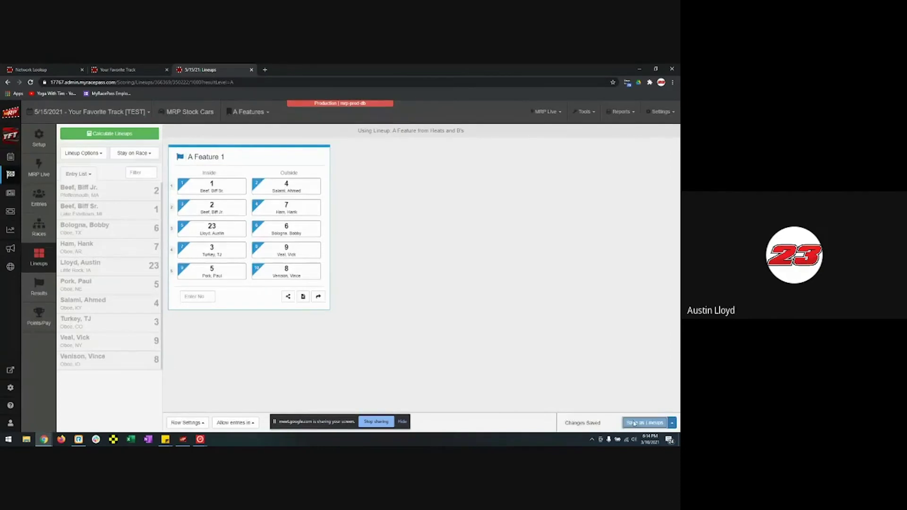
# - Pull the new A Feature lineup into the relay app
pyautogui.click(182, 440)
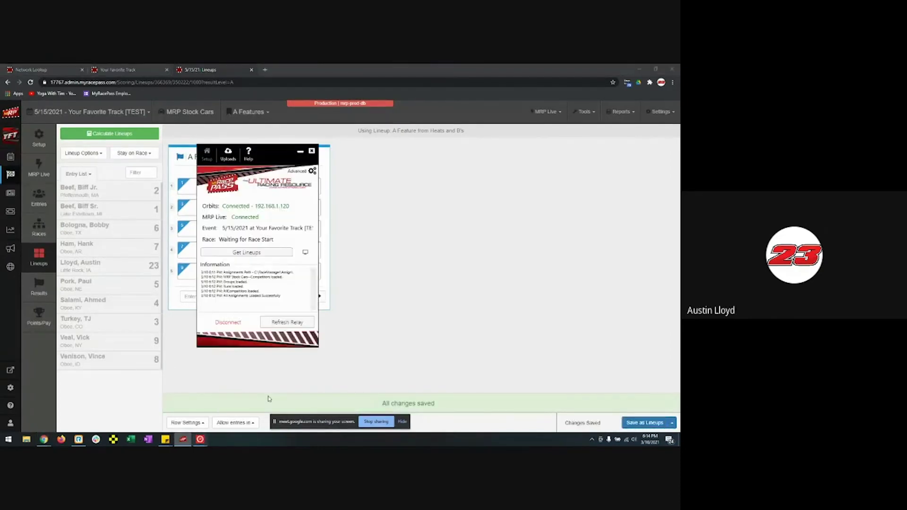
pyautogui.click(264, 254)
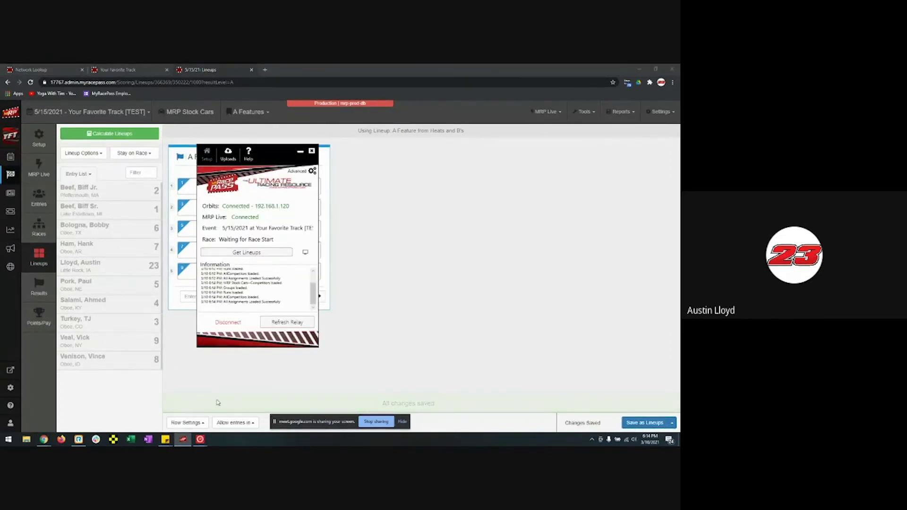
pyautogui.moveTo(200, 440)
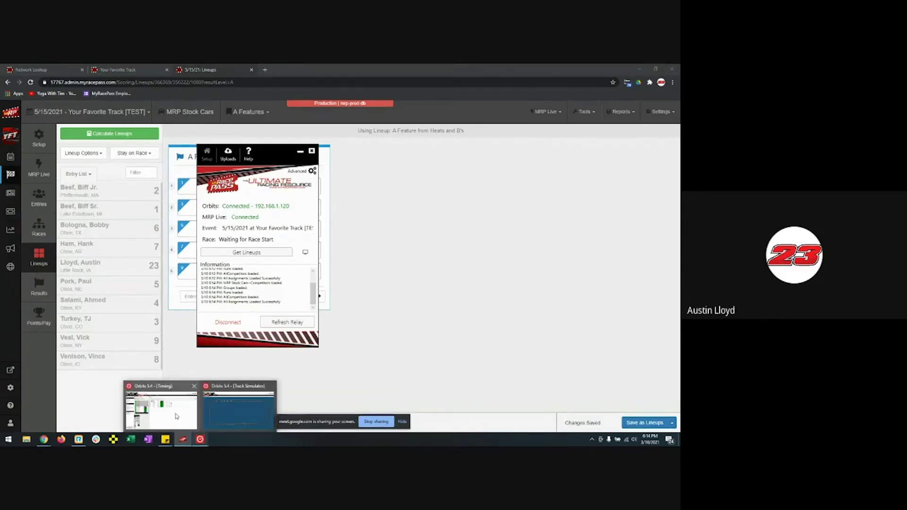
pyautogui.click(176, 416)
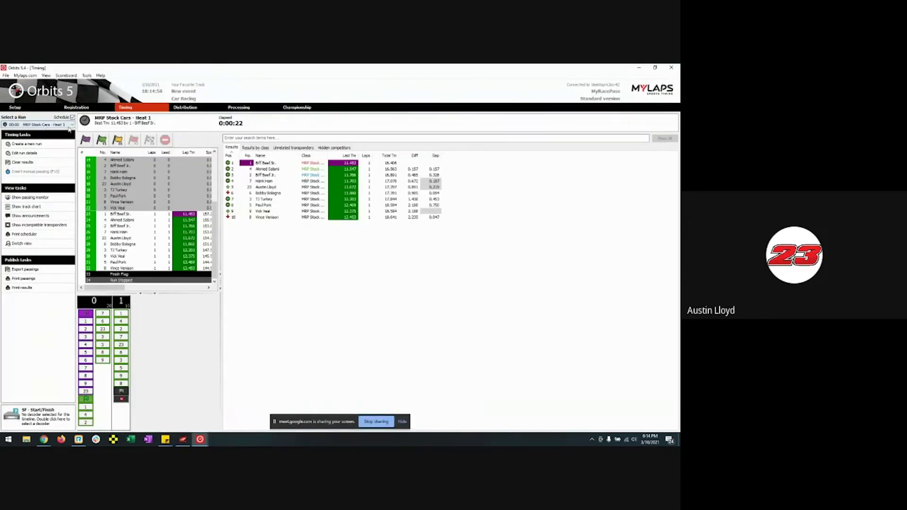
# - Import groups and runs from the Runs file into the MRP Stock Cars registration group
pyautogui.click(104, 108)
pyautogui.click(105, 124)
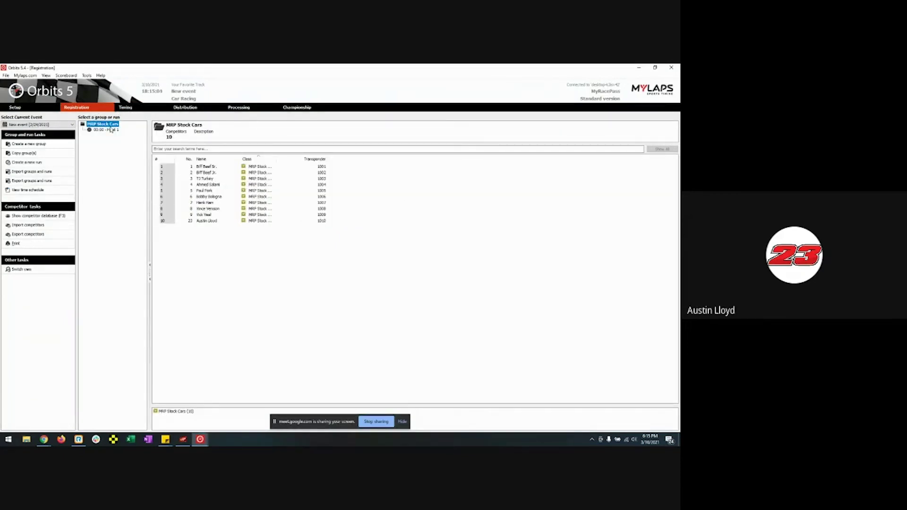
pyautogui.click(36, 172)
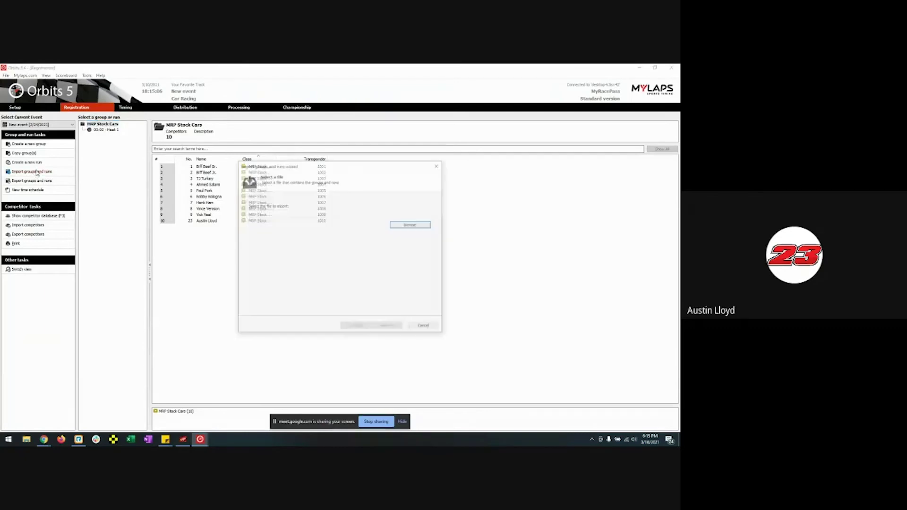
pyautogui.click(395, 228)
pyautogui.click(299, 217)
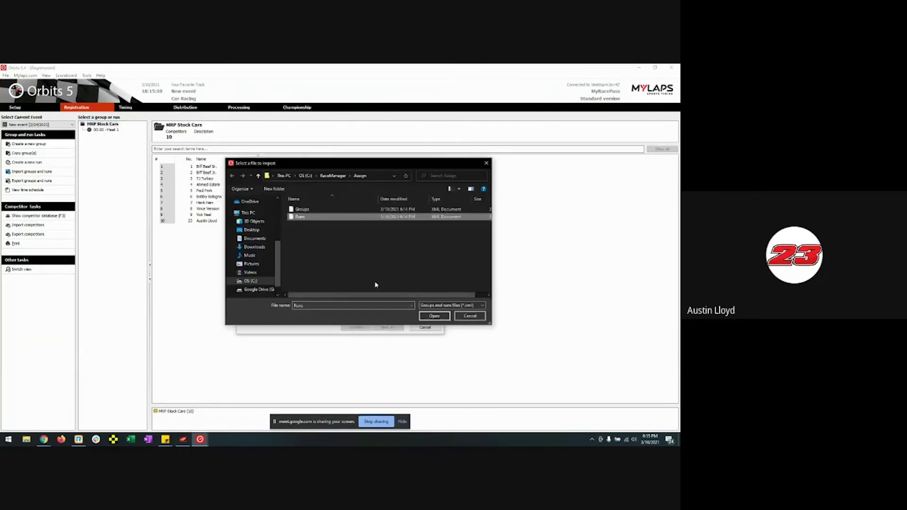
pyautogui.click(428, 316)
pyautogui.click(395, 329)
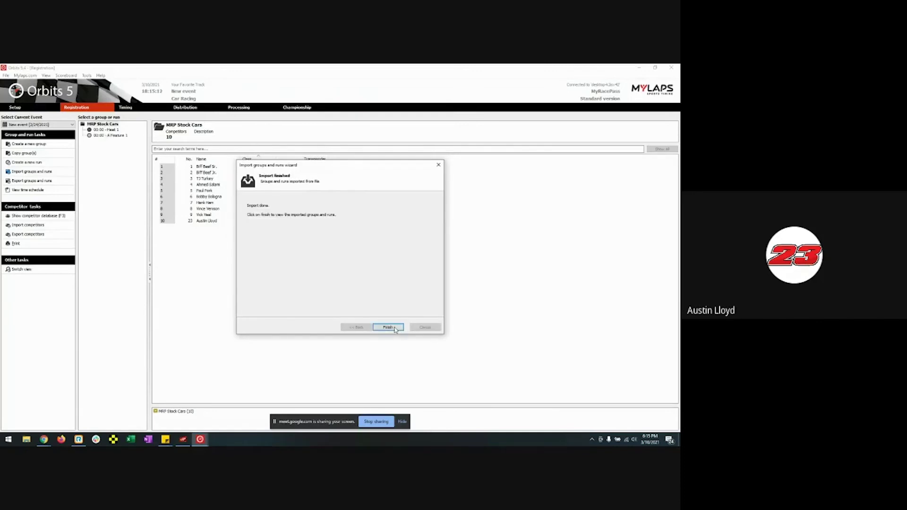
pyautogui.click(395, 328)
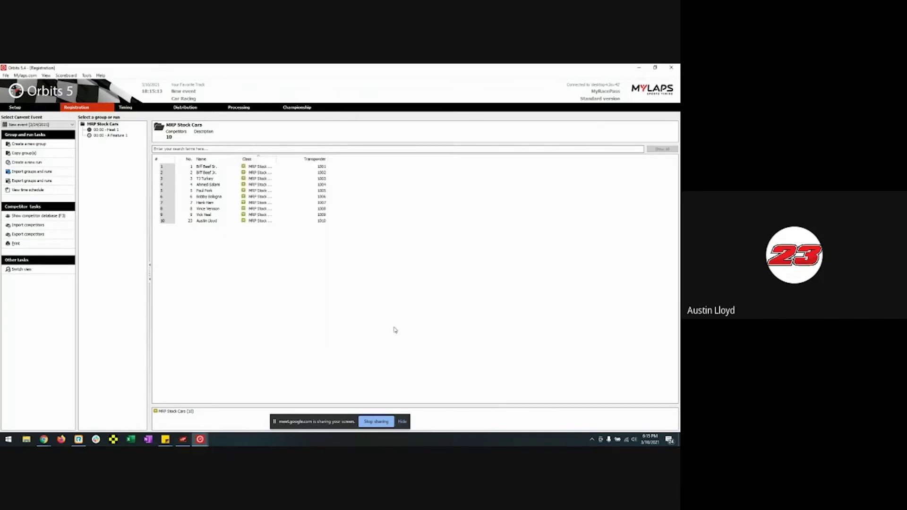
# - Open the A Feature 1 run for timing and start it under green flag
pyautogui.click(115, 136)
pyautogui.doubleClick(115, 136)
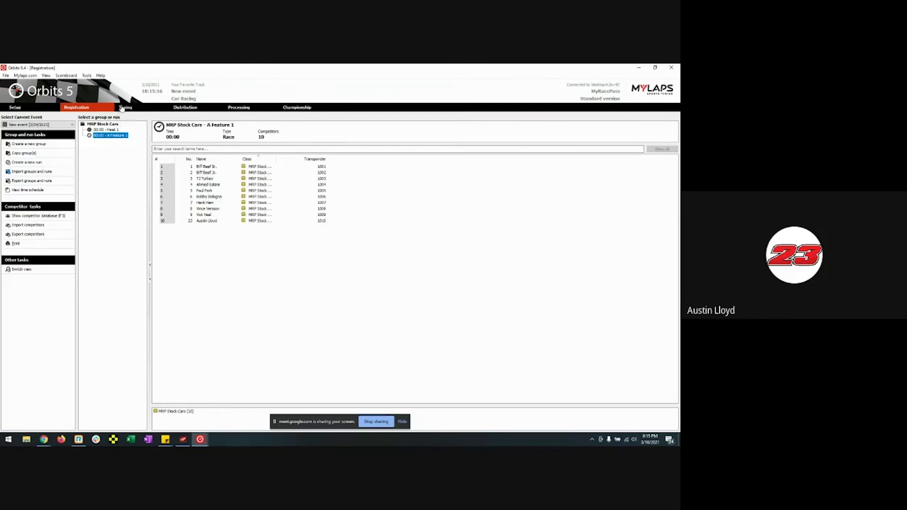
pyautogui.click(103, 141)
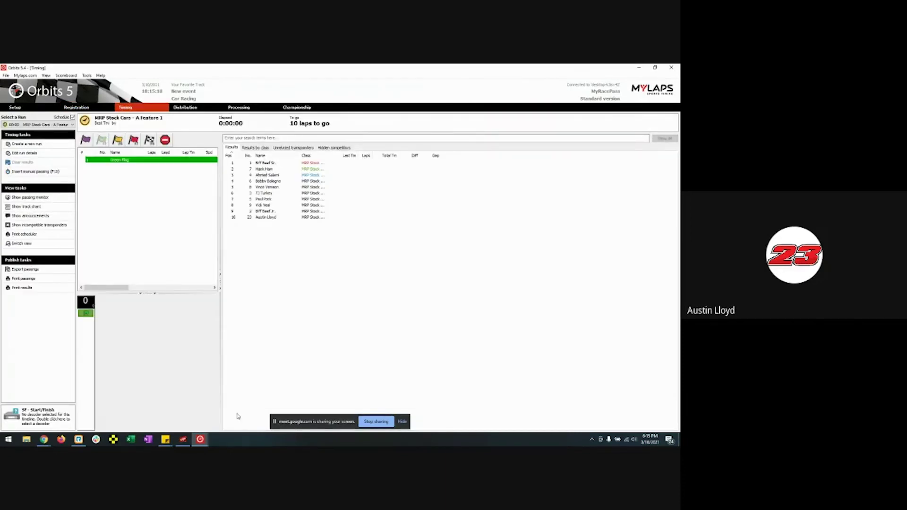
# - Reset the simulated cars to the start line in the Track Simulator, then hide it
pyautogui.moveTo(199, 441)
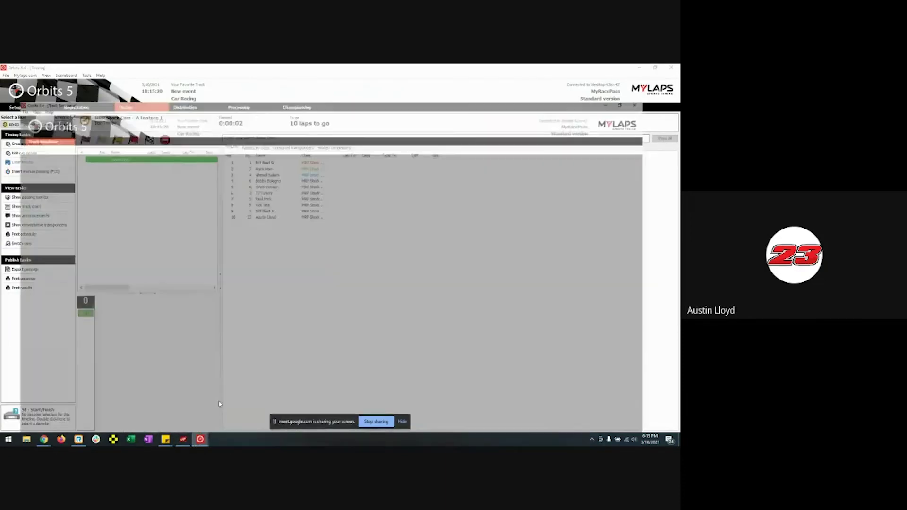
pyautogui.click(246, 383)
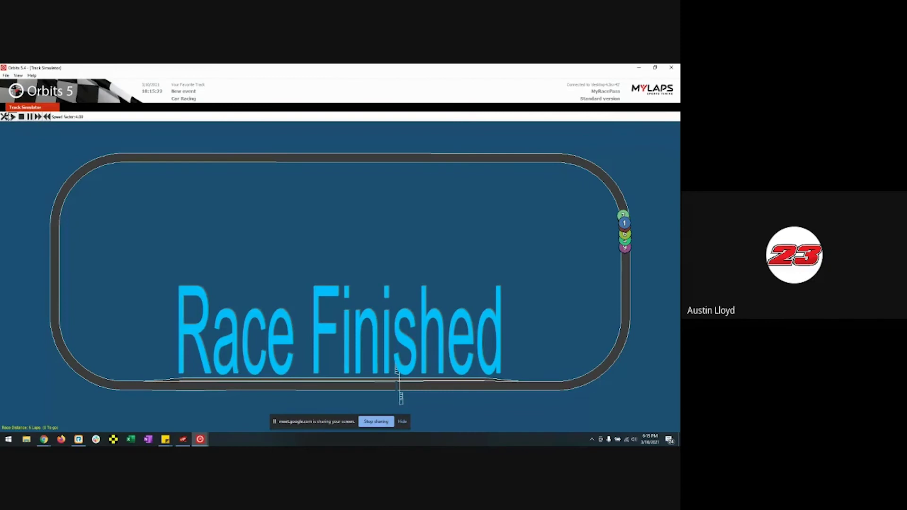
pyautogui.click(21, 117)
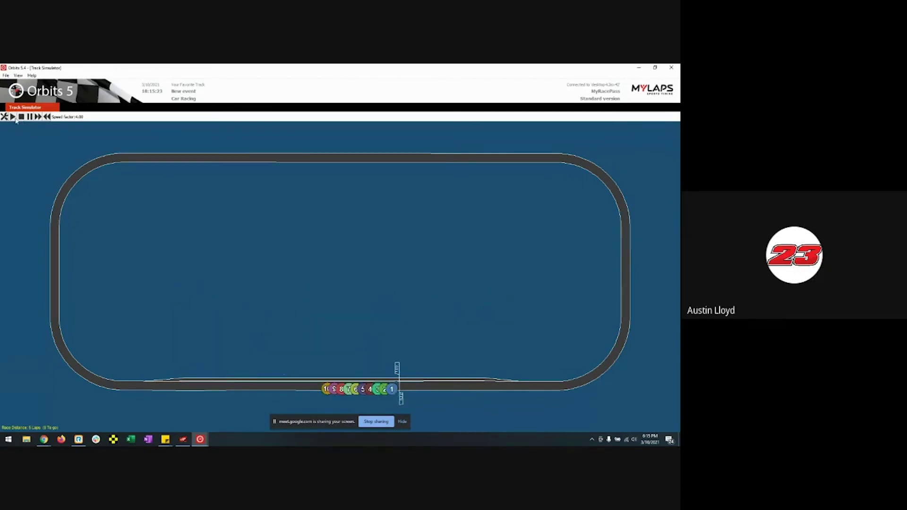
pyautogui.click(640, 71)
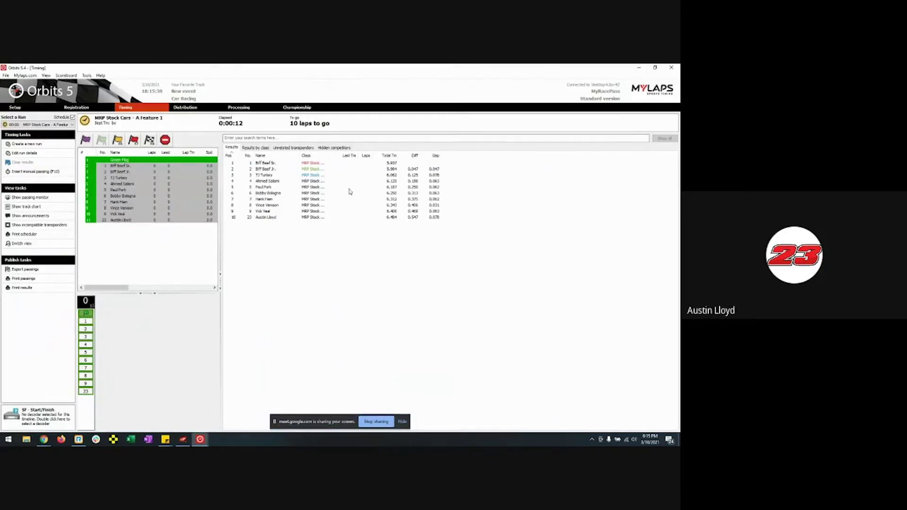
pyautogui.moveTo(200, 442)
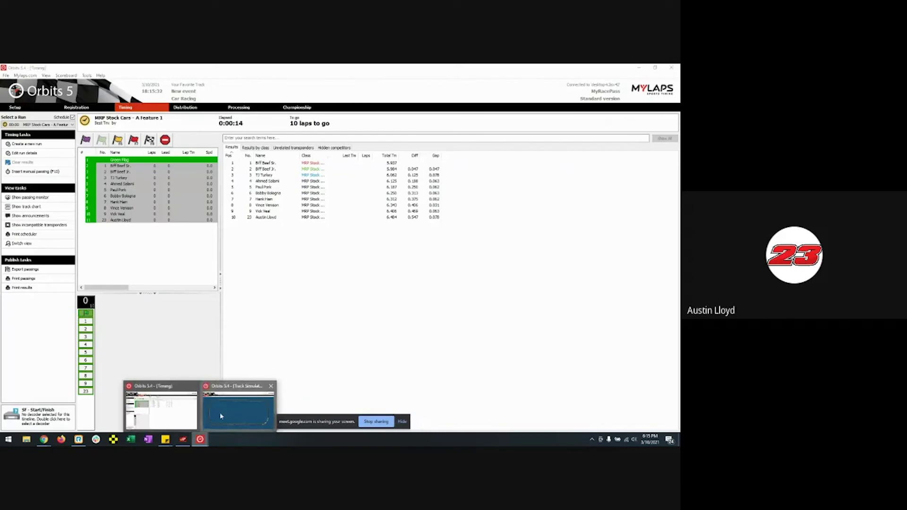
pyautogui.click(219, 412)
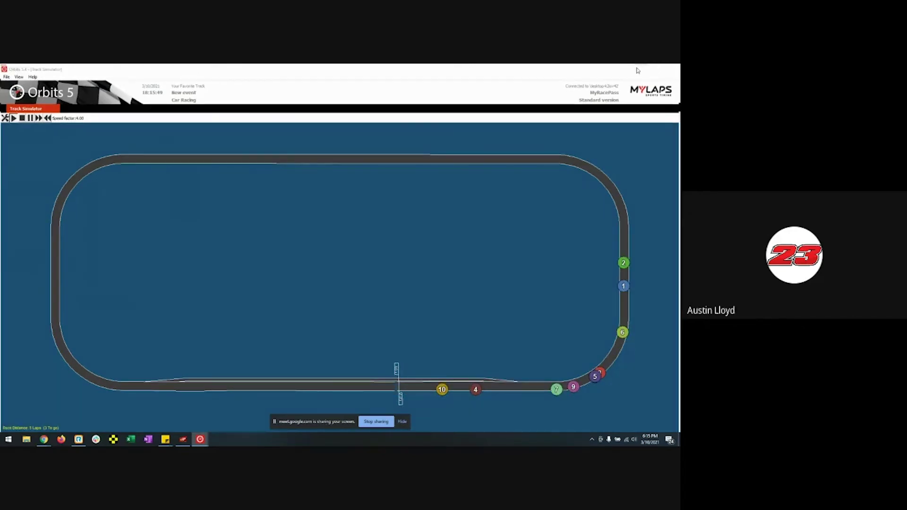
pyautogui.click(638, 69)
# - Finish A Feature 1 with the checkered flag, stop timing, and return to MyRacePass
pyautogui.click(149, 141)
pyautogui.click(165, 140)
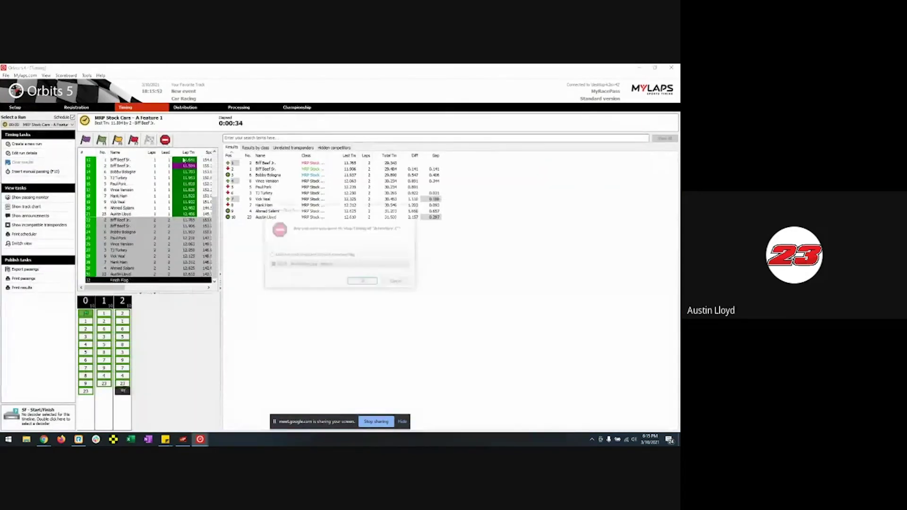
pyautogui.click(363, 282)
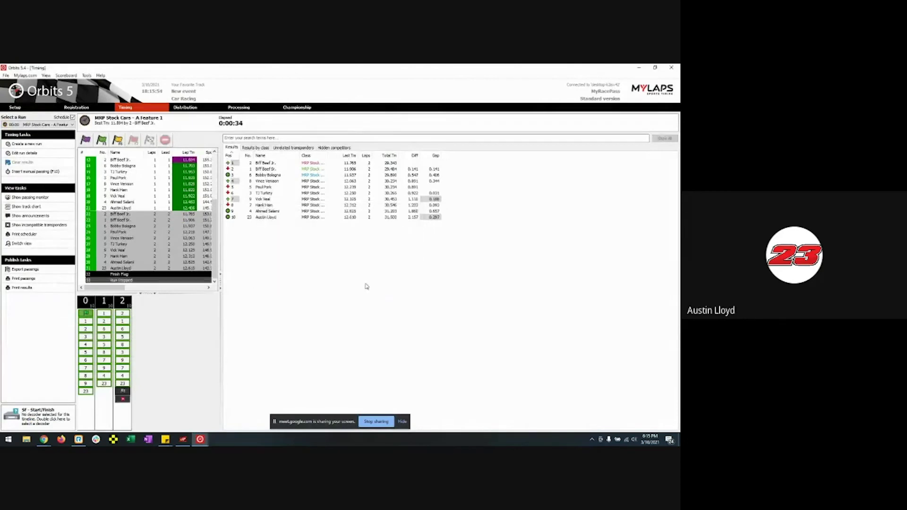
pyautogui.moveTo(43, 440)
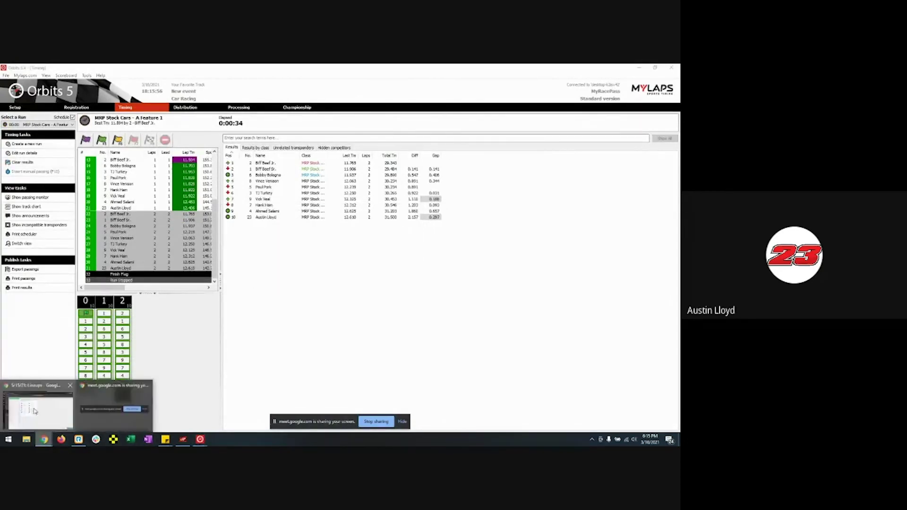
pyautogui.click(81, 397)
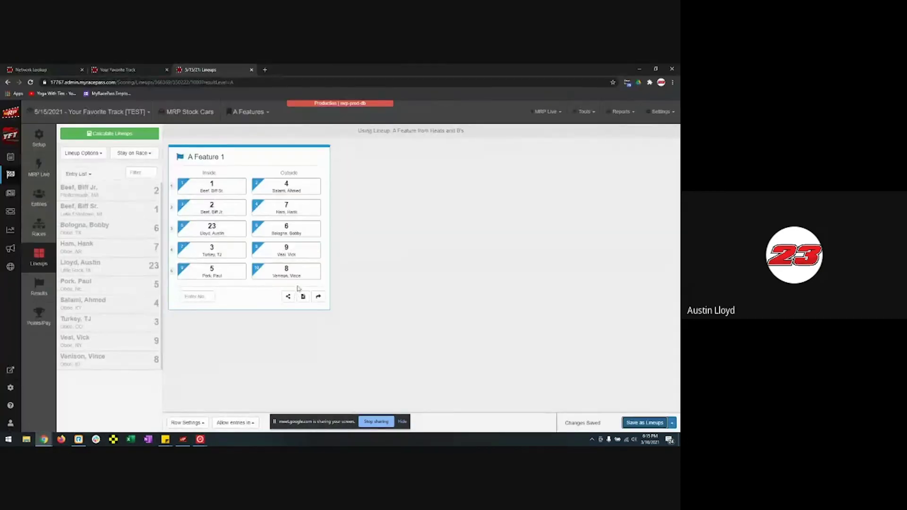
# - Import the latest pending A Feature 1 results for ten drivers and save as Completed
pyautogui.click(317, 297)
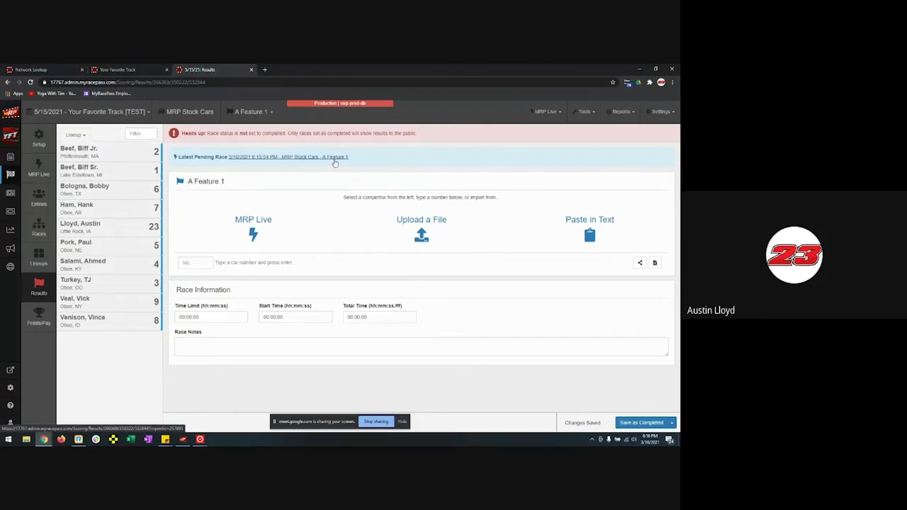
pyautogui.click(308, 159)
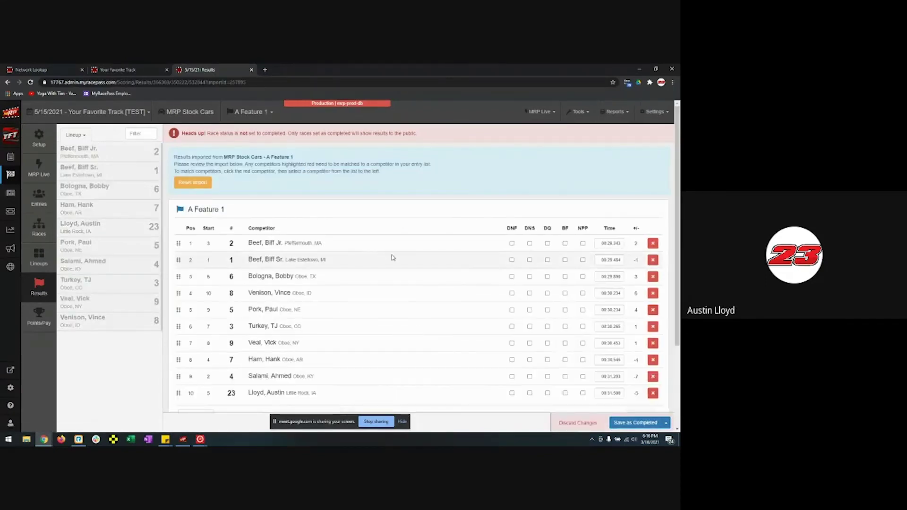
pyautogui.scroll(-3, 399, 264)
pyautogui.scroll(2, 416, 274)
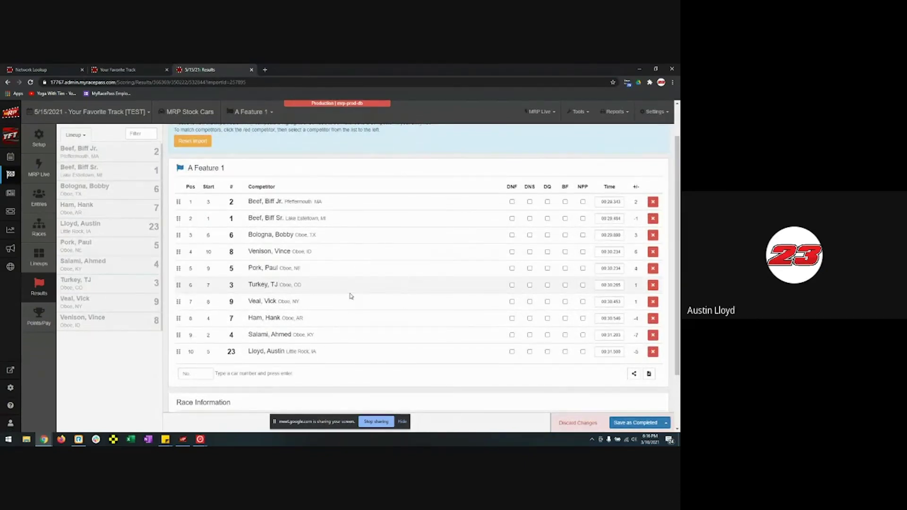
pyautogui.scroll(-2, 351, 297)
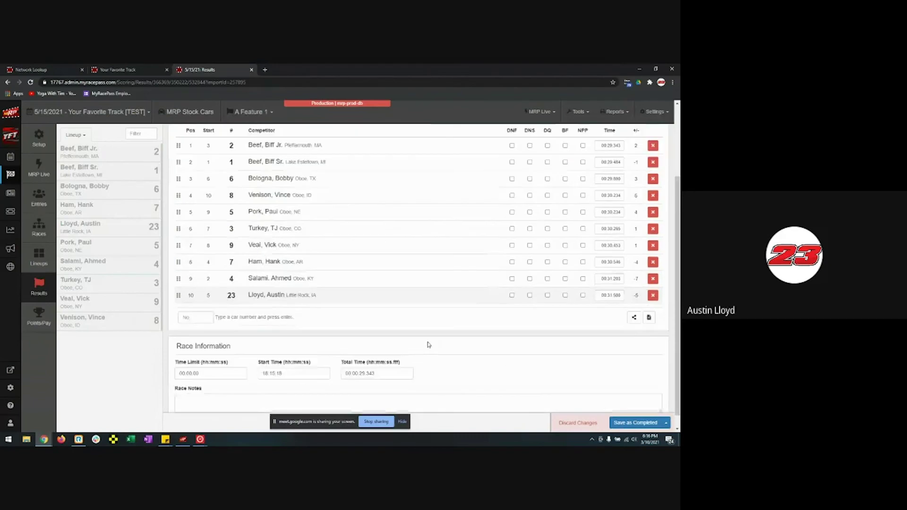
pyautogui.click(651, 428)
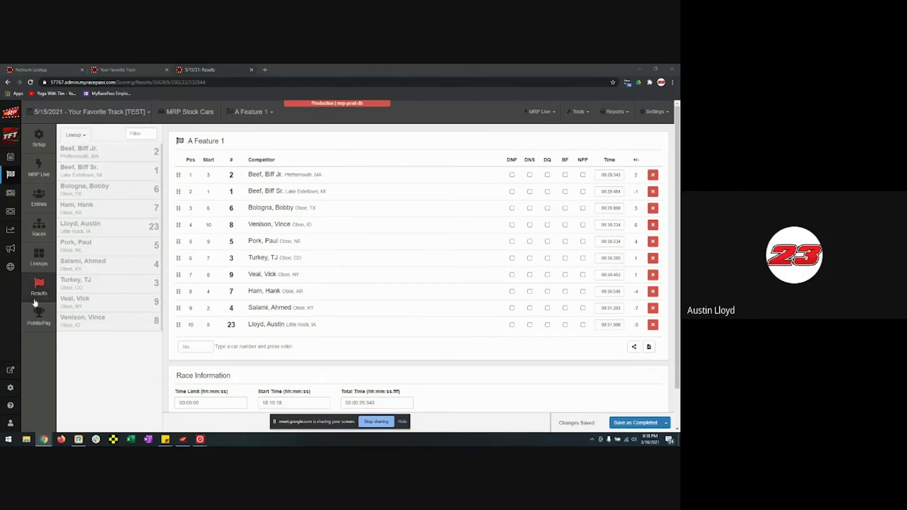
# - Add a points/pay group using the 5/15 points and 5/154 Pay schemes
pyautogui.click(47, 320)
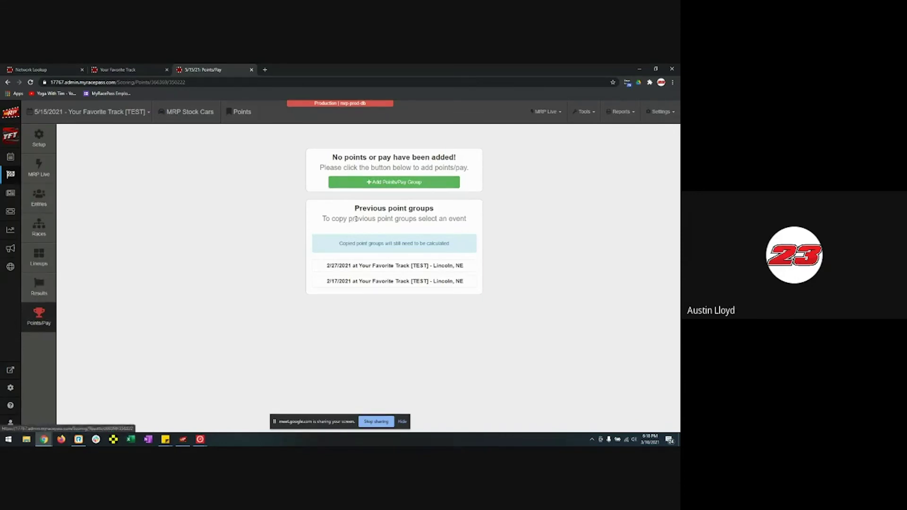
pyautogui.click(401, 185)
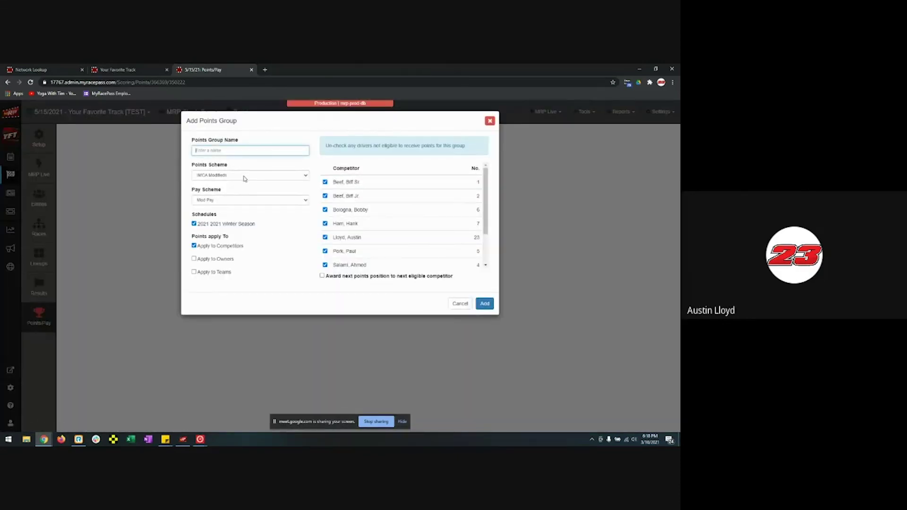
pyautogui.click(243, 176)
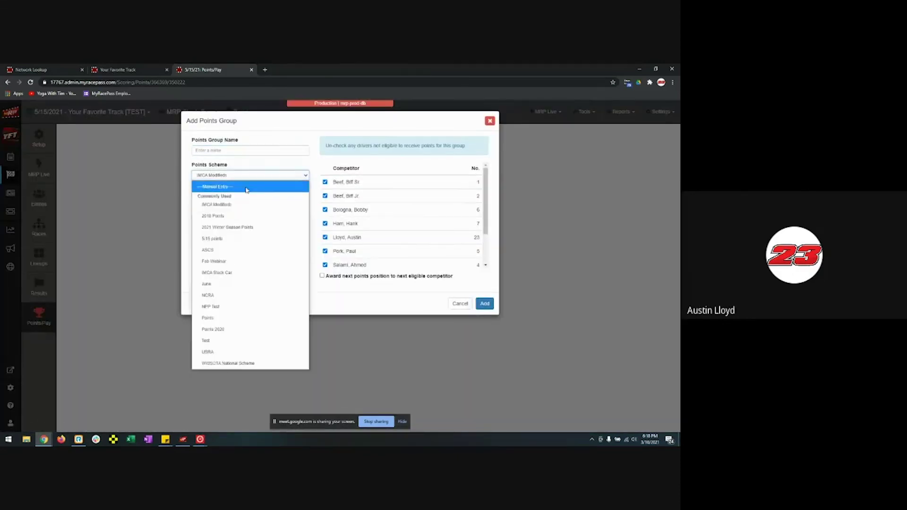
pyautogui.click(242, 239)
pyautogui.click(235, 200)
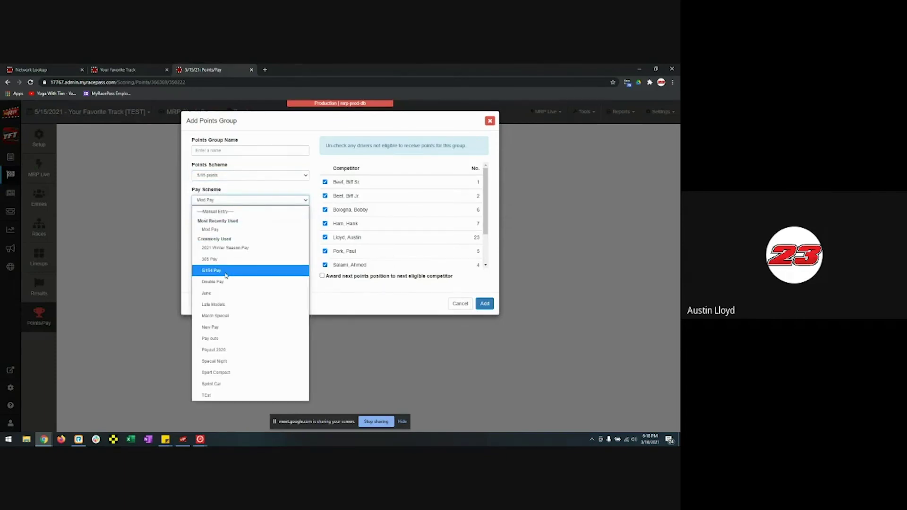
pyautogui.click(225, 275)
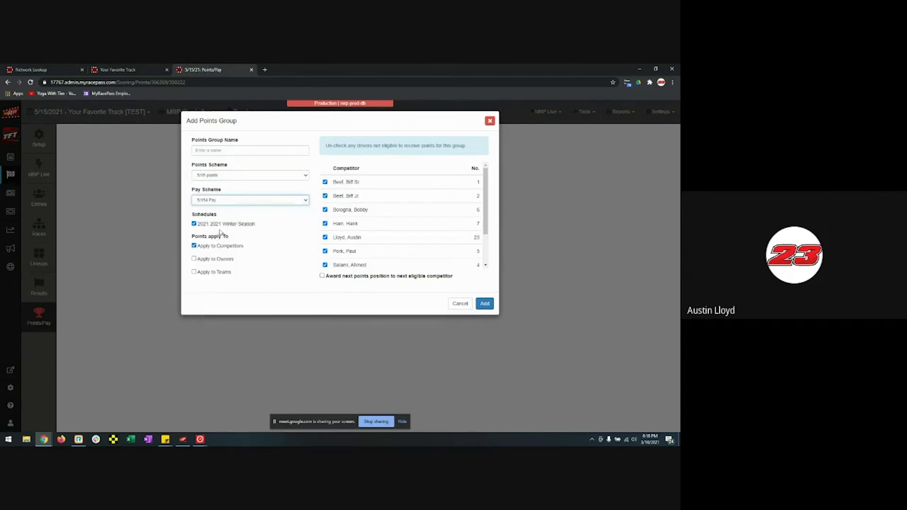
pyautogui.click(485, 304)
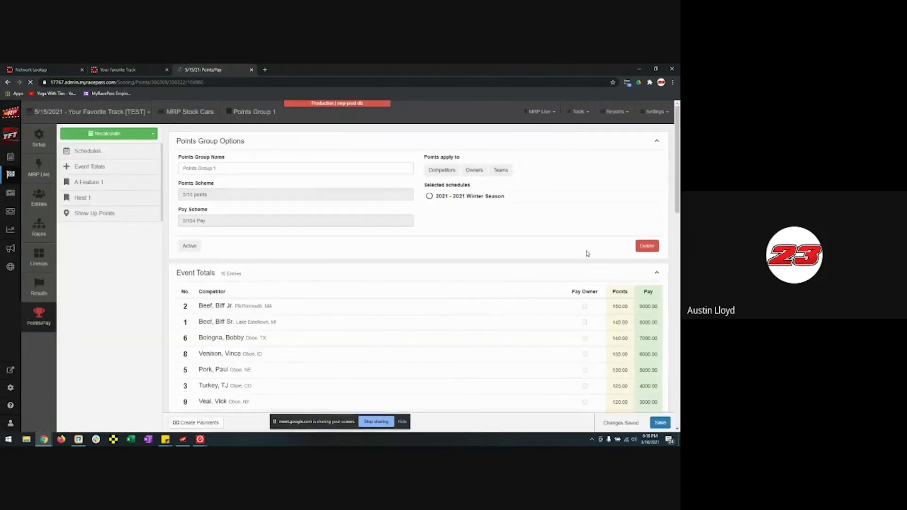
pyautogui.scroll(-3, 600, 260)
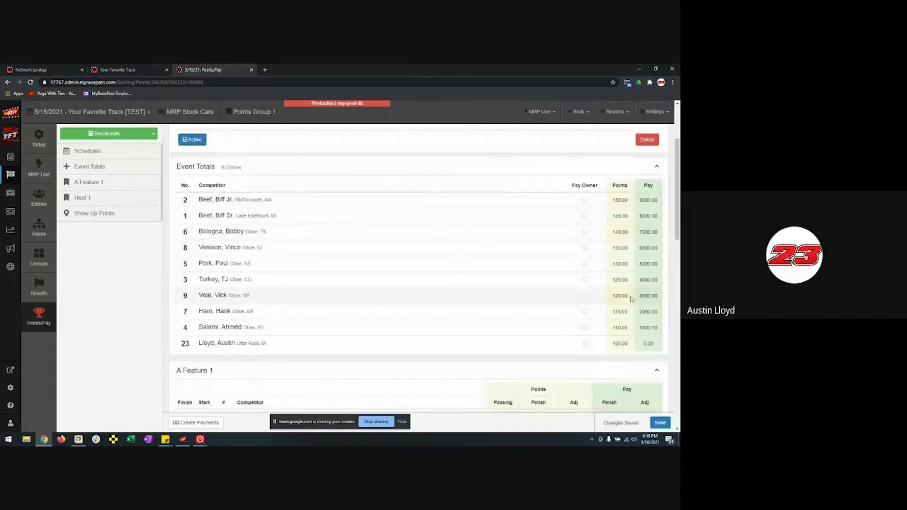
pyautogui.scroll(-3, 562, 302)
pyautogui.scroll(-2, 560, 372)
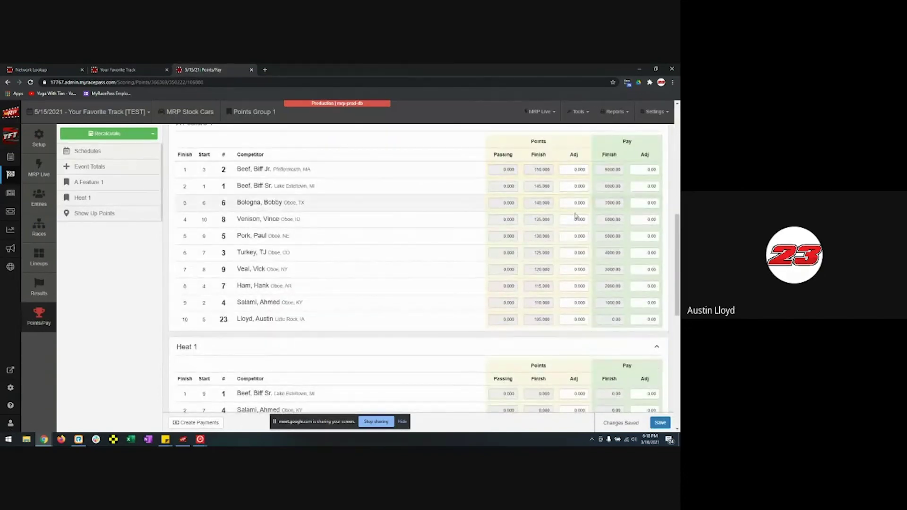
pyautogui.scroll(-3, 562, 250)
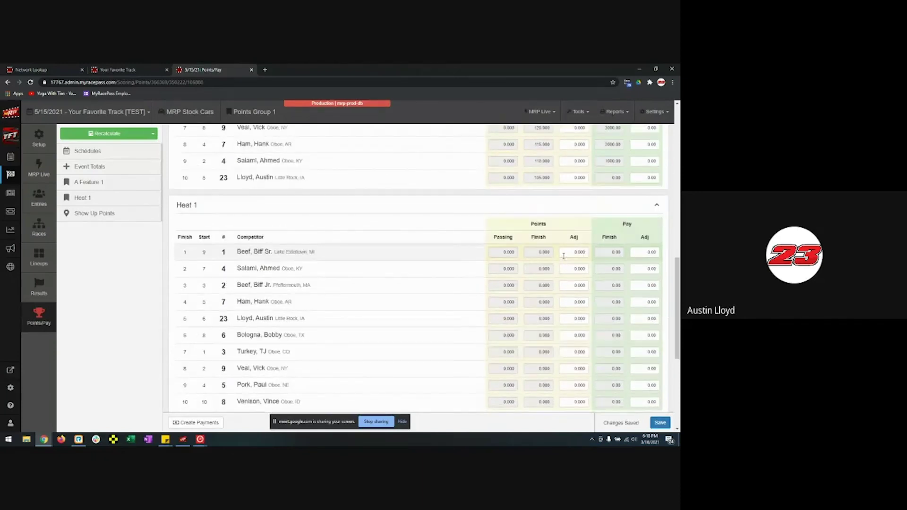
pyautogui.scroll(-5, 564, 256)
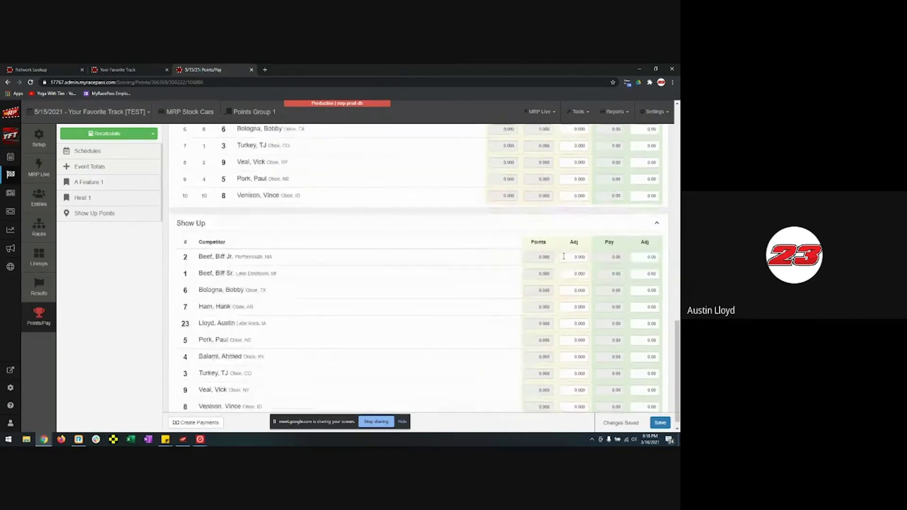
pyautogui.scroll(9, 490, 296)
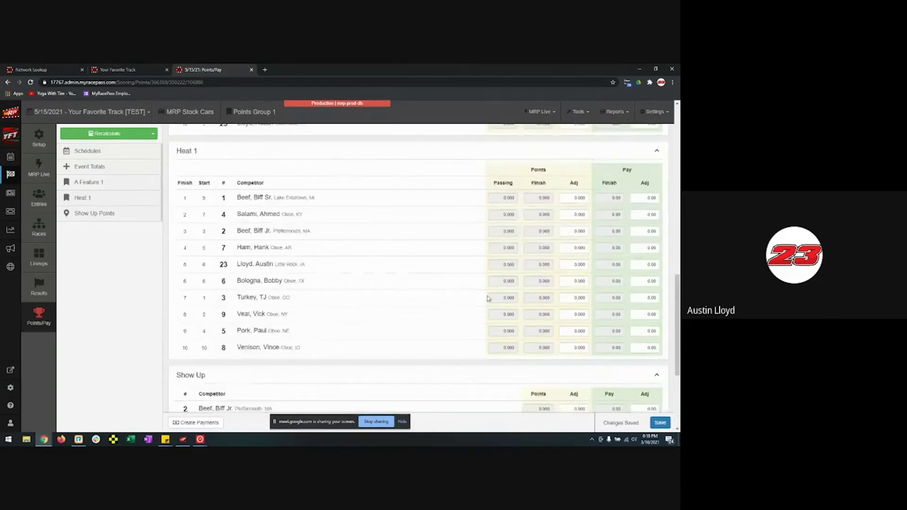
pyautogui.scroll(10, 490, 296)
pyautogui.scroll(-15, 486, 288)
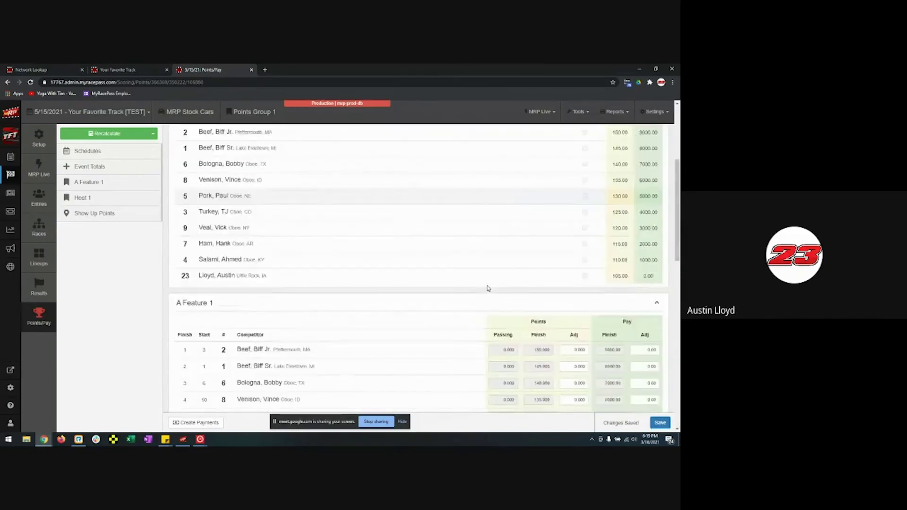
pyautogui.scroll(-1, 494, 314)
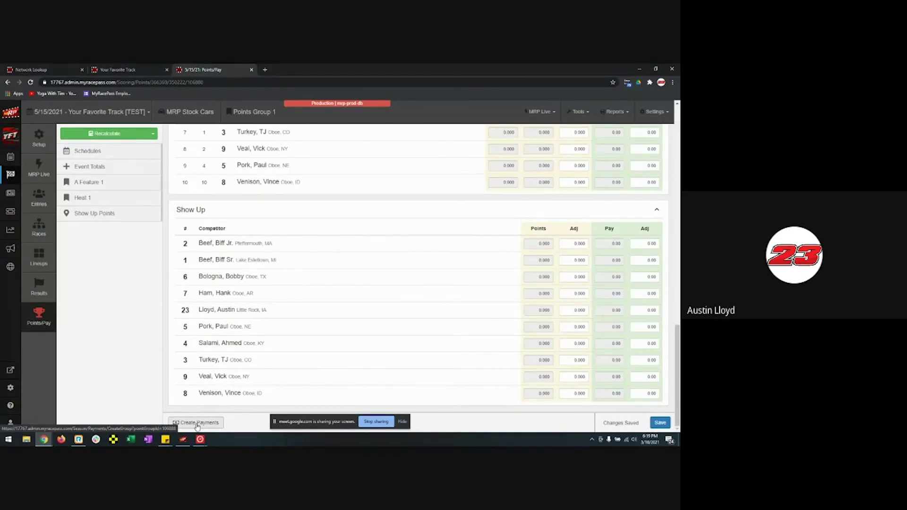
# - Create the 03/10/2021 MRP Stock Cars payments from awarded pay, then go to Reports
pyautogui.click(198, 423)
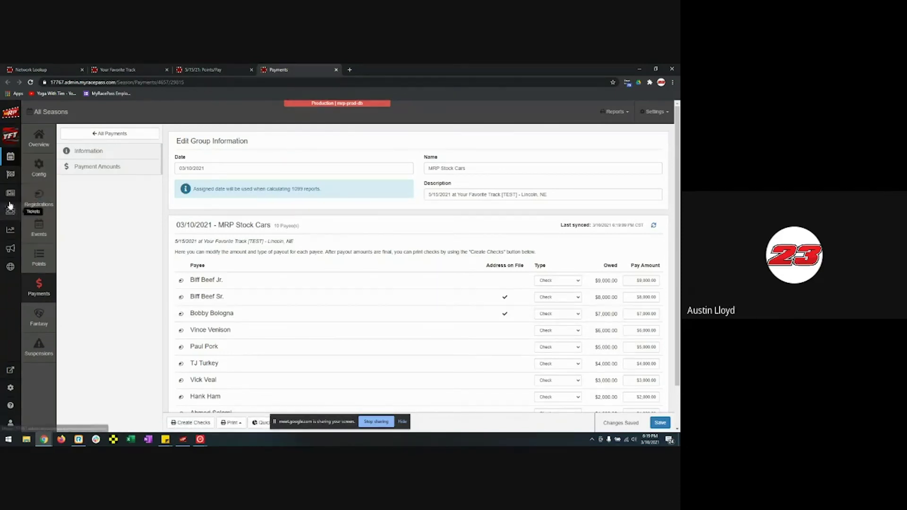
pyautogui.click(11, 230)
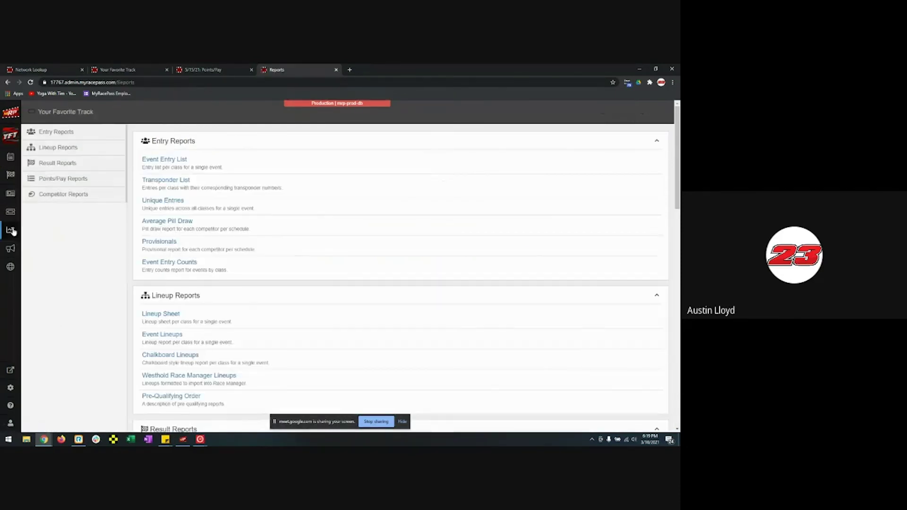
# - Scroll down to Points/Pay Reports and open the Yearly Payout (1099 Report)
pyautogui.scroll(-15, 284, 319)
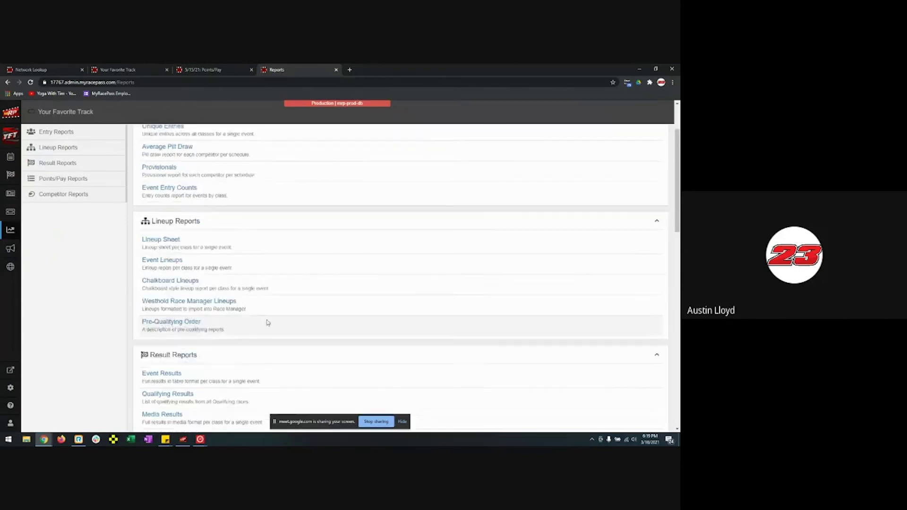
pyautogui.scroll(-2, 283, 322)
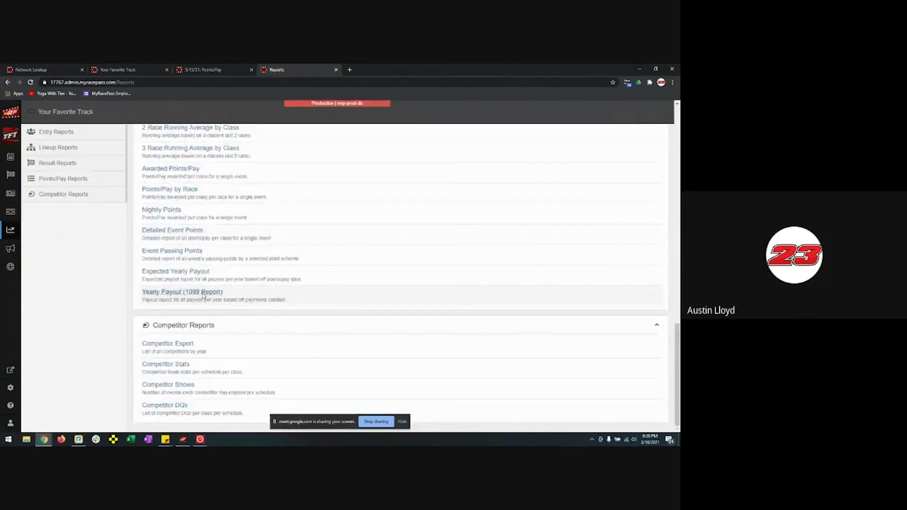
pyautogui.click(202, 292)
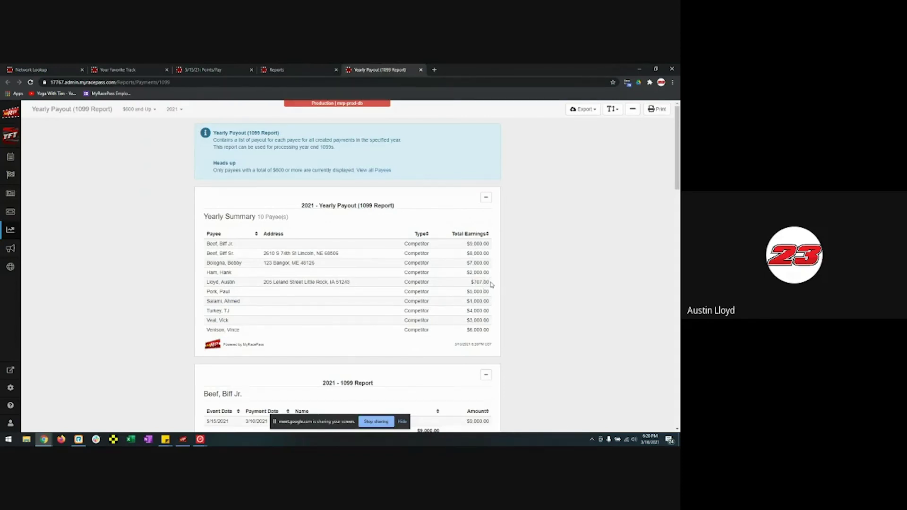
# - Filter the 2021 Yearly Payout report to payees with $600 and Up
pyautogui.click(140, 110)
pyautogui.click(138, 131)
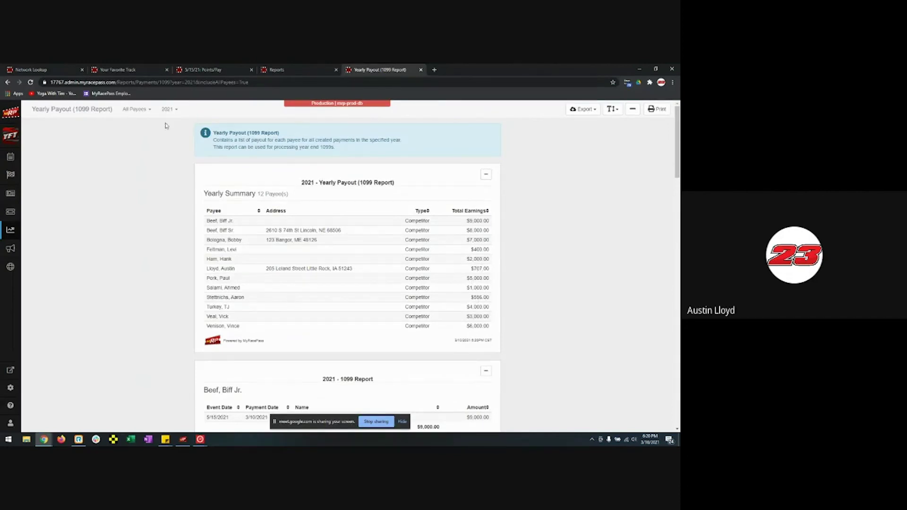
pyautogui.click(141, 113)
pyautogui.click(141, 127)
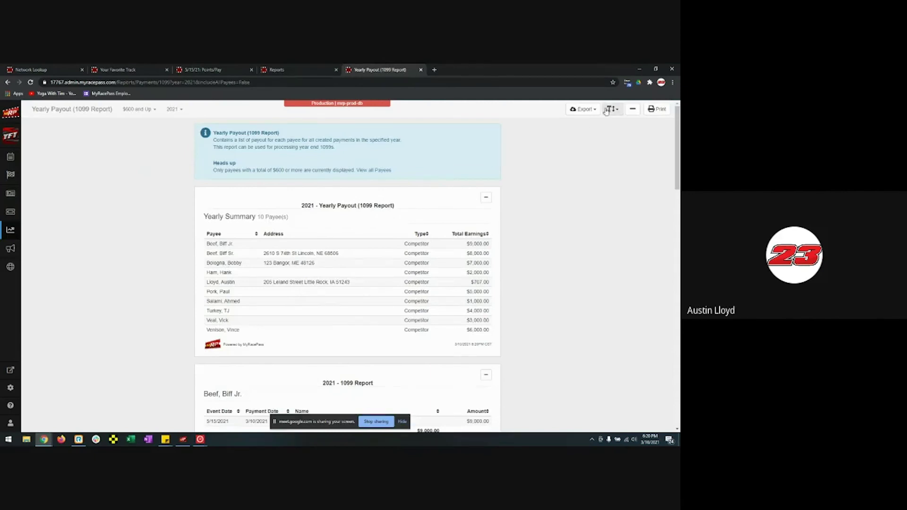
# - Check the export formats without exporting, and scroll through the 1099 payee cards
pyautogui.click(584, 109)
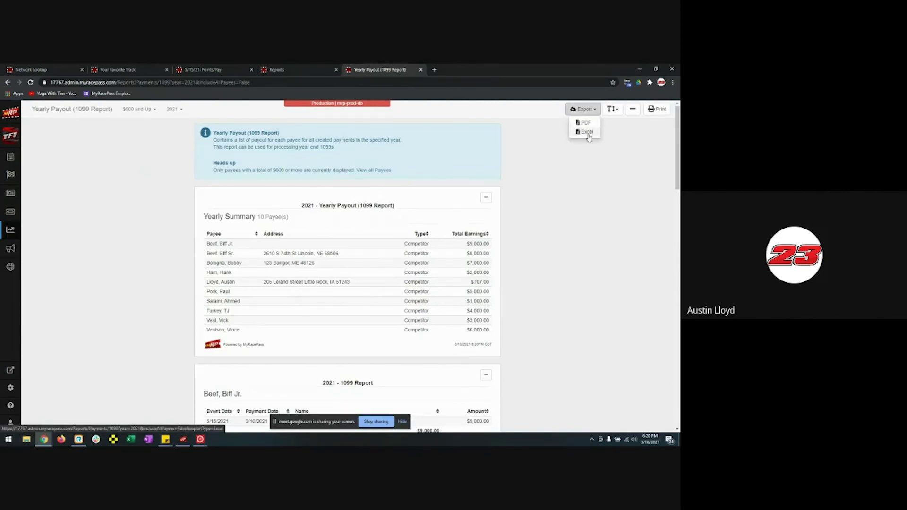
pyautogui.click(552, 226)
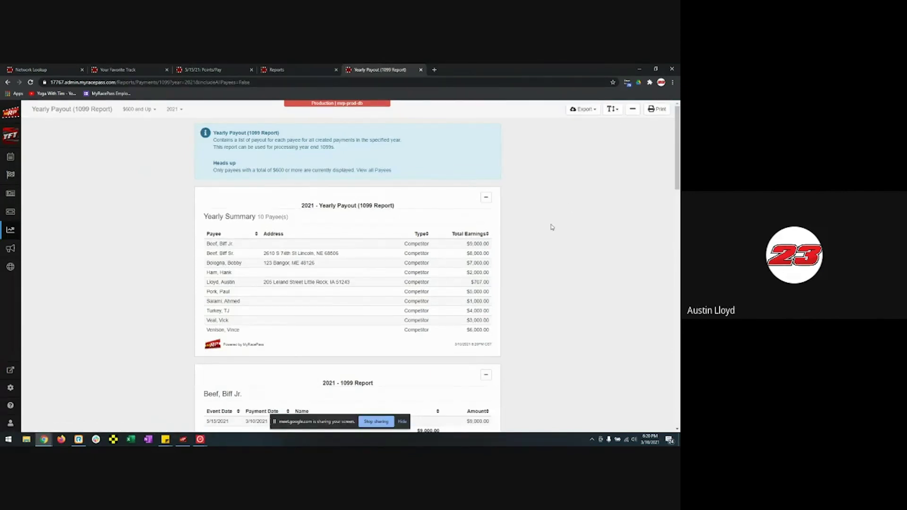
pyautogui.scroll(-5, 552, 226)
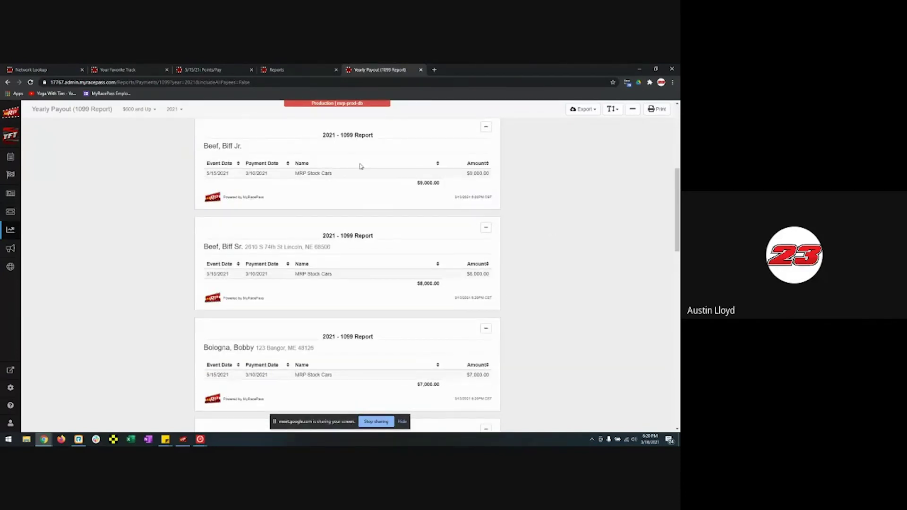
pyautogui.scroll(-4, 360, 165)
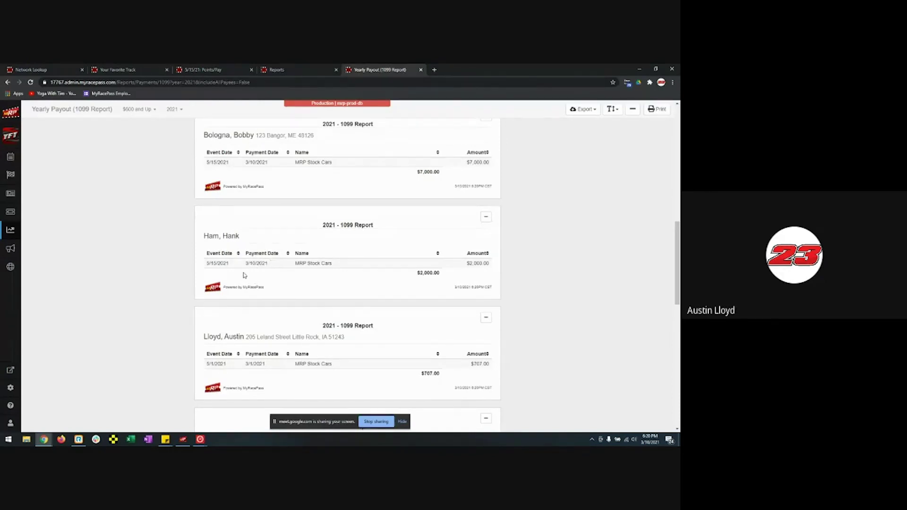
pyautogui.scroll(-7, 244, 275)
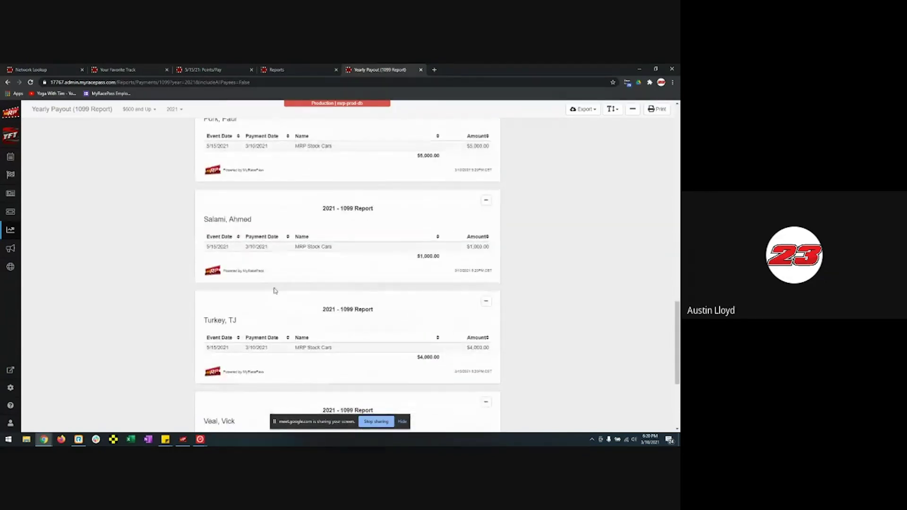
pyautogui.scroll(-4, 275, 290)
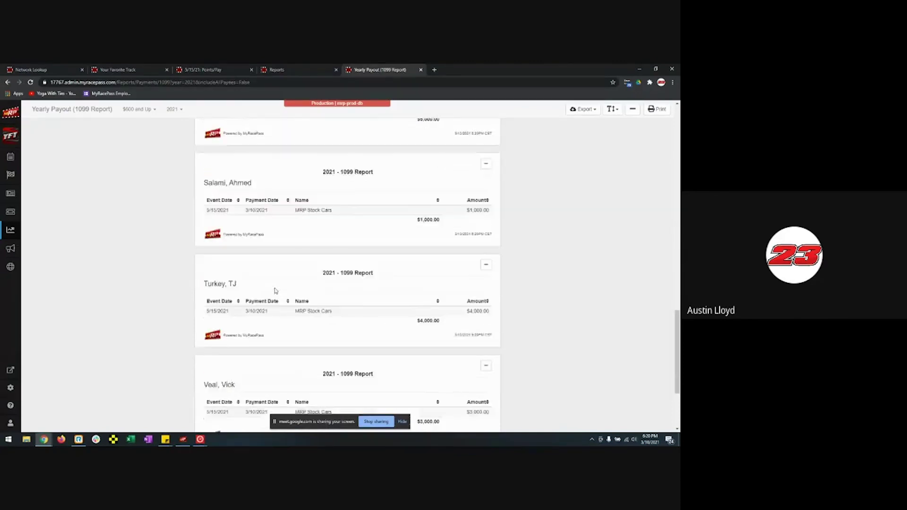
pyautogui.scroll(20, 181, 326)
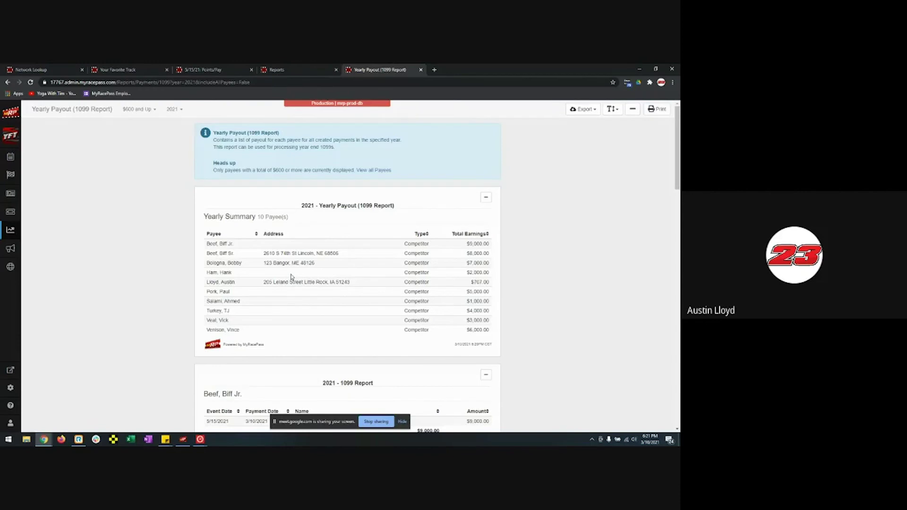
# - View the Transponder List report for the 2/27/2021 event, then close it
pyautogui.click(10, 230)
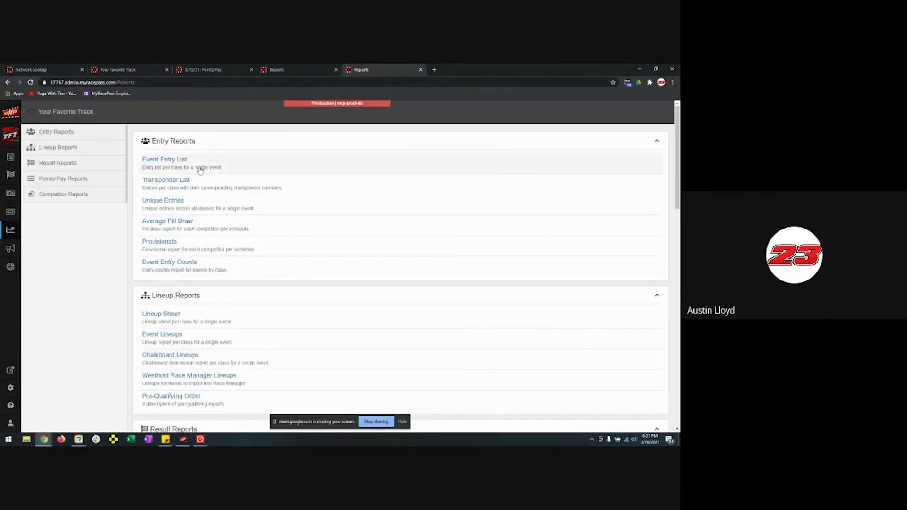
pyautogui.click(184, 186)
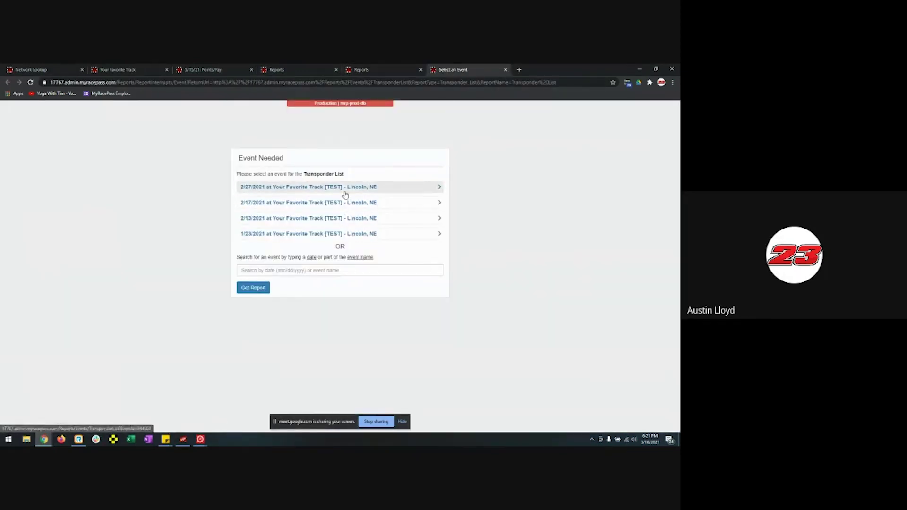
pyautogui.click(425, 192)
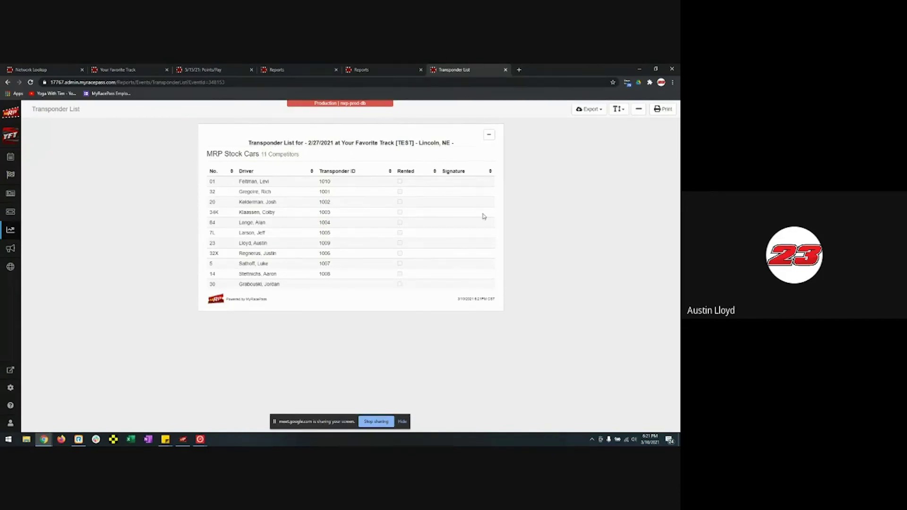
pyautogui.click(505, 69)
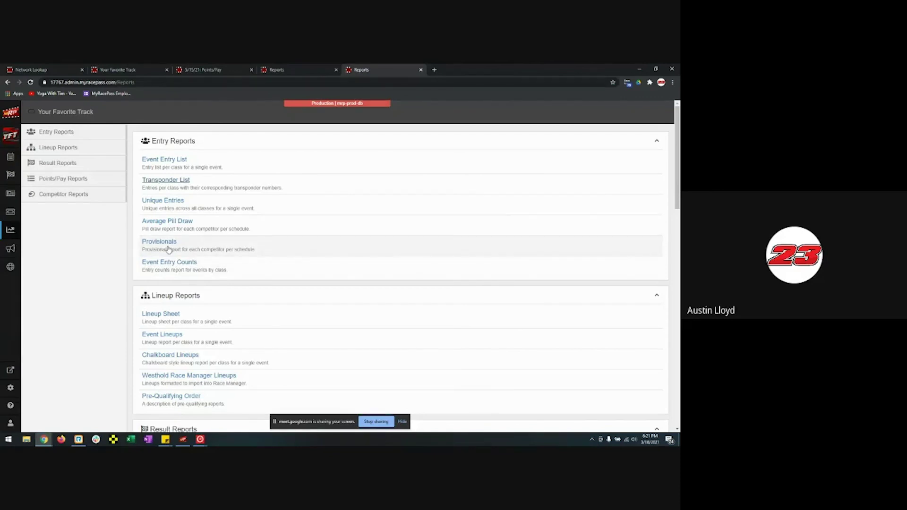
pyautogui.scroll(-1, 285, 268)
pyautogui.scroll(-2, 285, 267)
pyautogui.scroll(1, 285, 268)
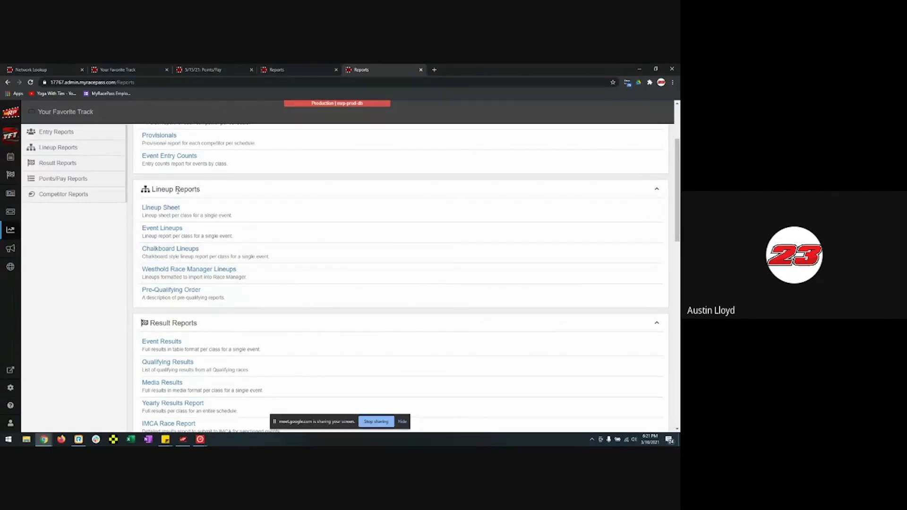
pyautogui.click(169, 209)
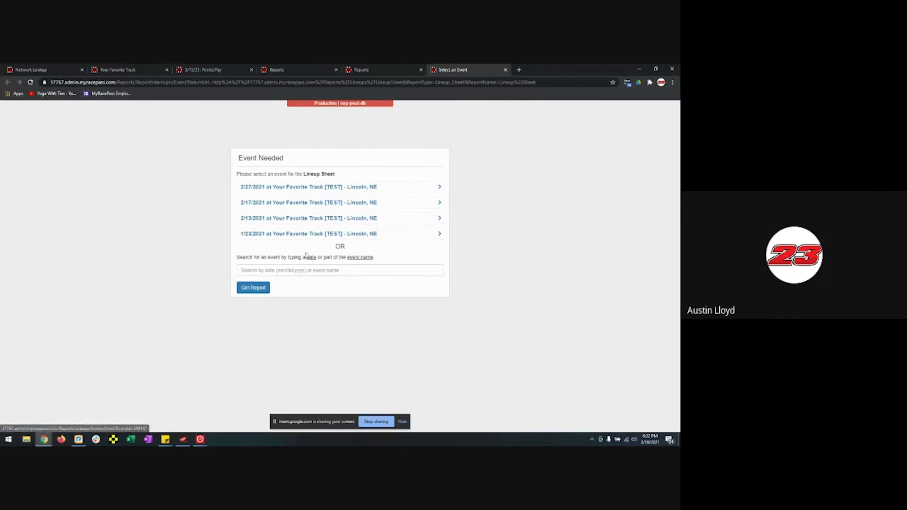
pyautogui.click(303, 269)
pyautogui.write('5')
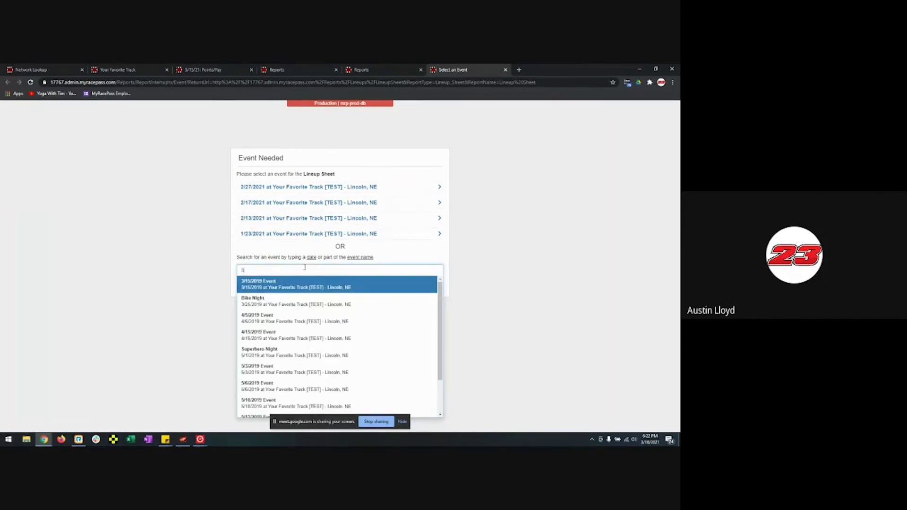
pyautogui.write('/')
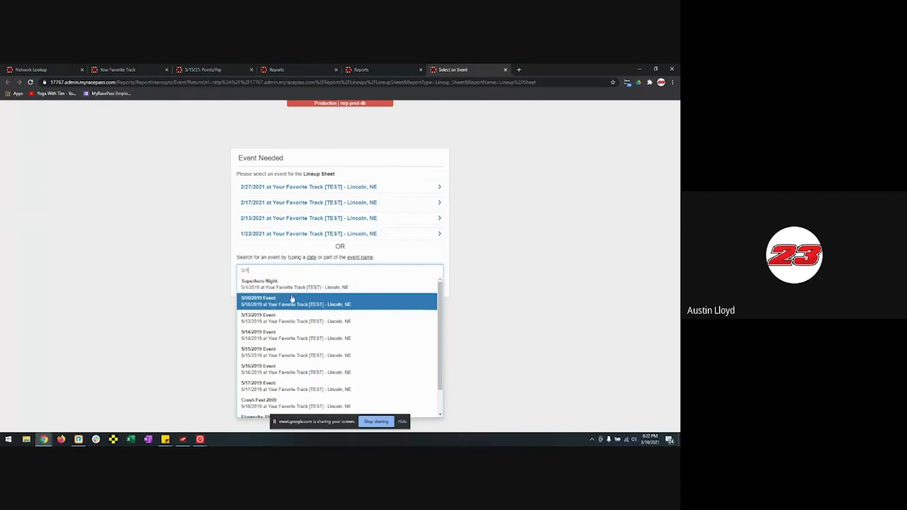
pyautogui.write('1/2021')
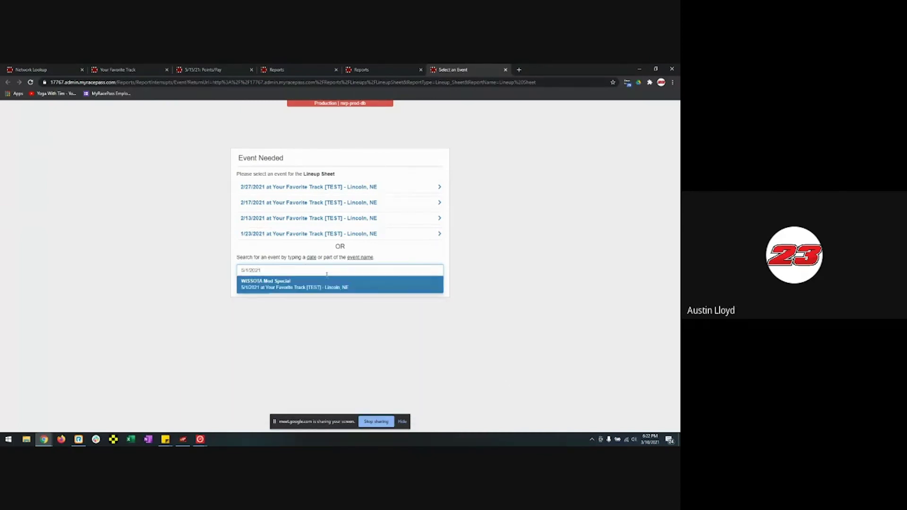
pyautogui.click(321, 288)
pyautogui.click(252, 288)
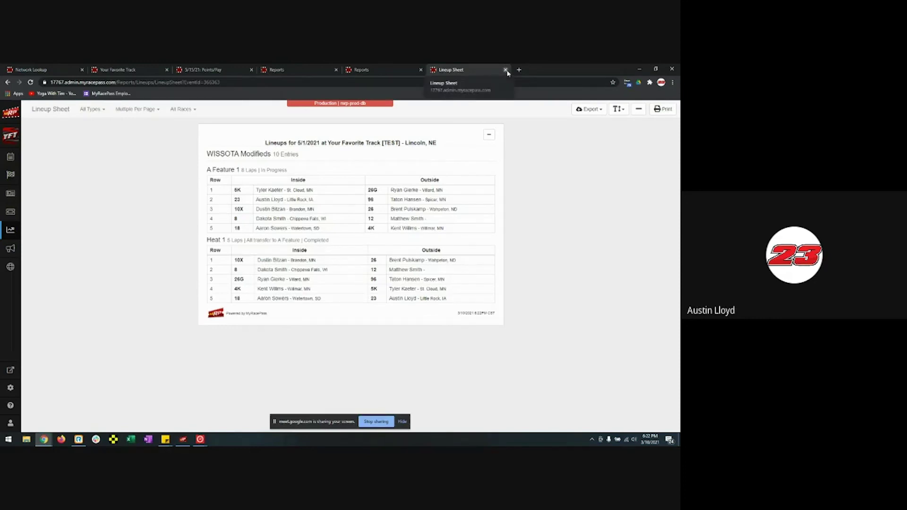
pyautogui.click(99, 112)
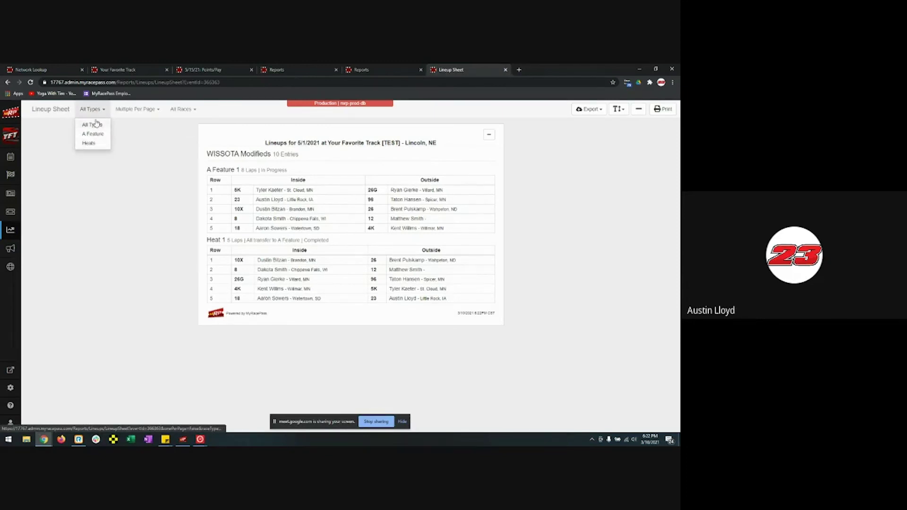
pyautogui.click(135, 113)
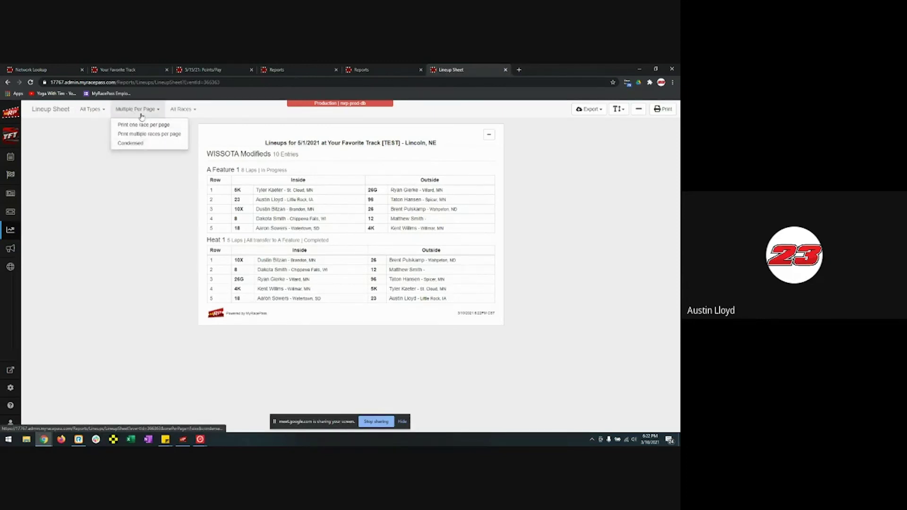
pyautogui.click(178, 111)
pyautogui.click(178, 114)
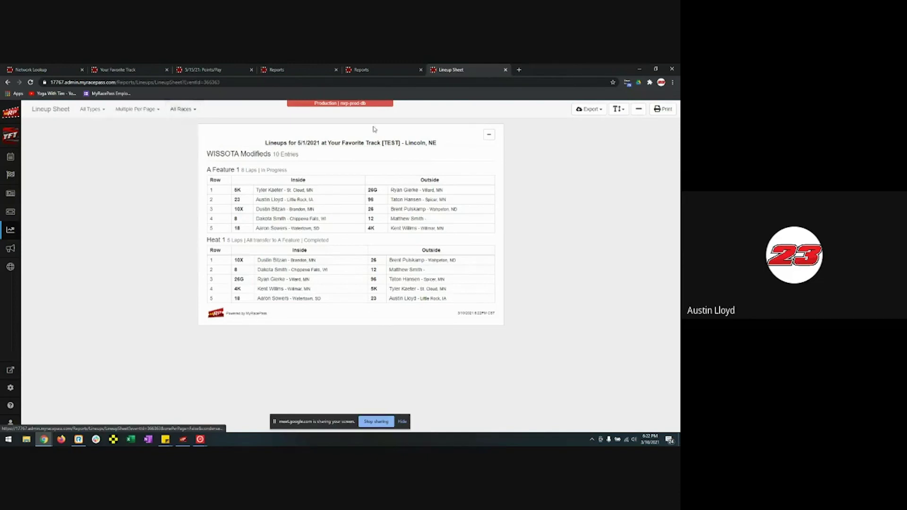
pyautogui.click(588, 109)
pyautogui.click(588, 111)
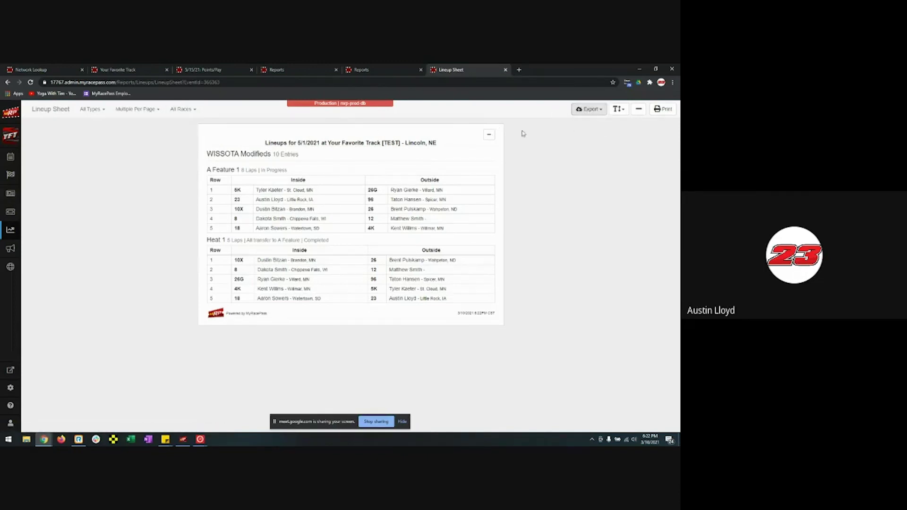
pyautogui.click(505, 70)
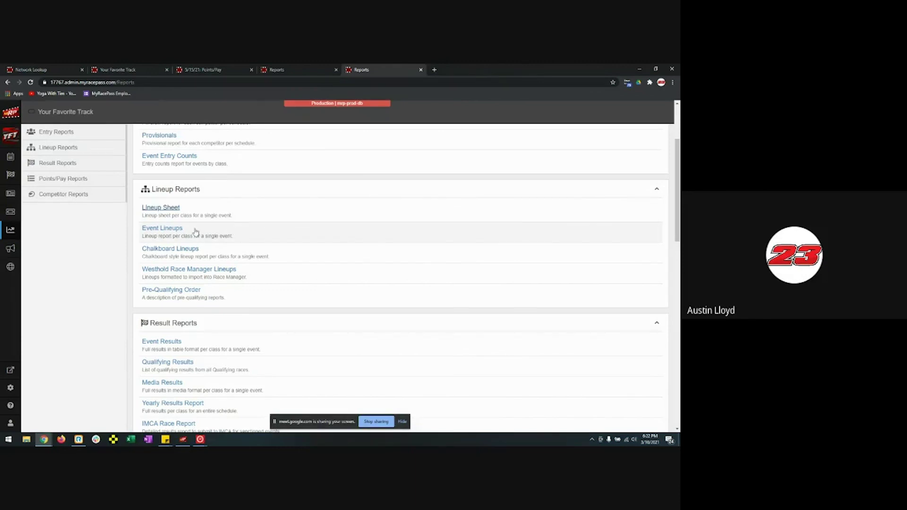
# - Generate the Event Lineups report for the 5/1/2021 WISSOTA Mod Special event, then close it
pyautogui.click(162, 228)
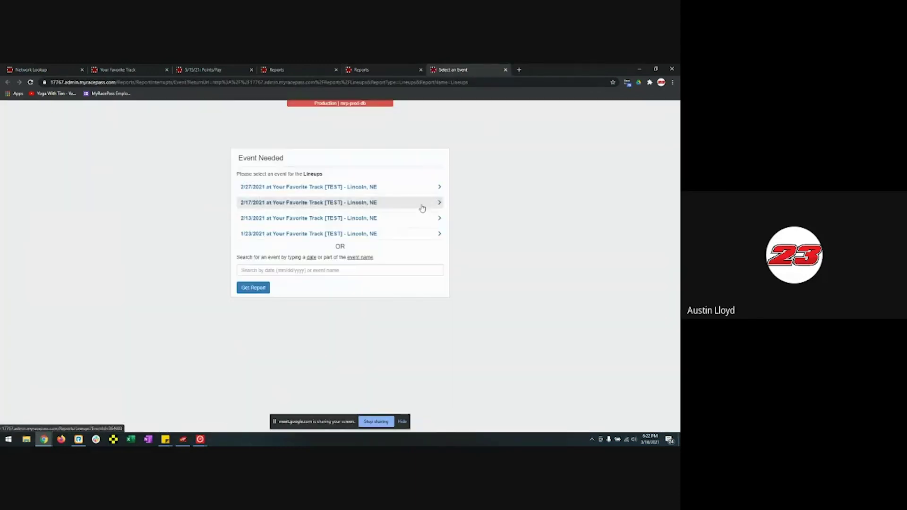
pyautogui.click(349, 268)
pyautogui.write('5/1/20')
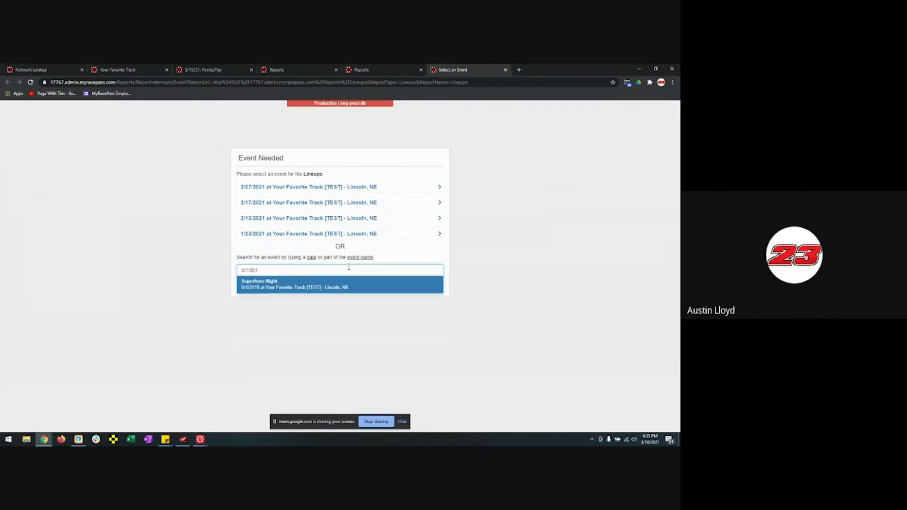
pyautogui.write('21')
pyautogui.click(312, 287)
pyautogui.click(264, 289)
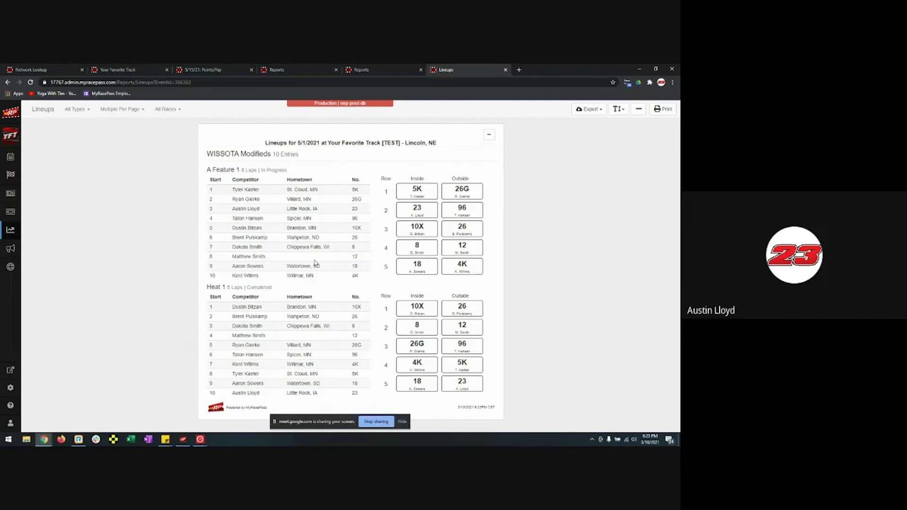
pyautogui.click(505, 72)
# - Generate the Chalkboard Lineup report for the 5/15/2021 event, then close it
pyautogui.click(194, 250)
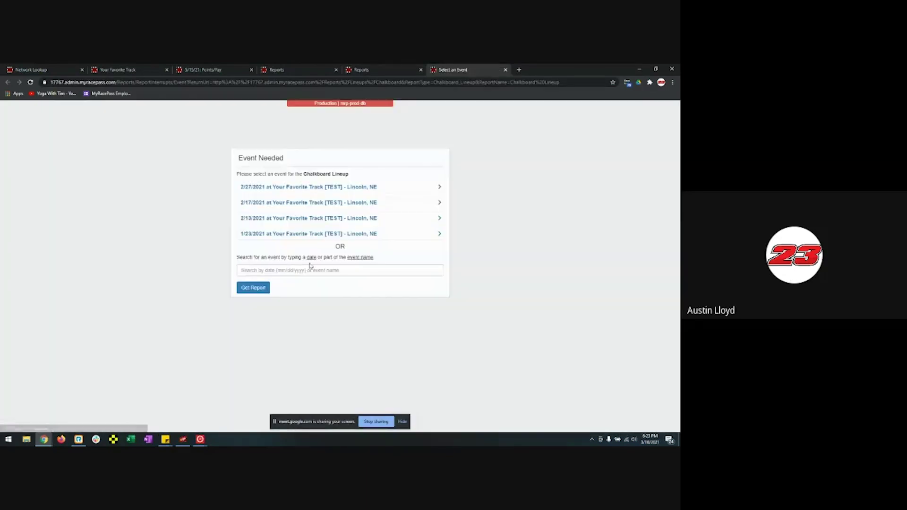
pyautogui.click(310, 272)
pyautogui.write('5/1/2021')
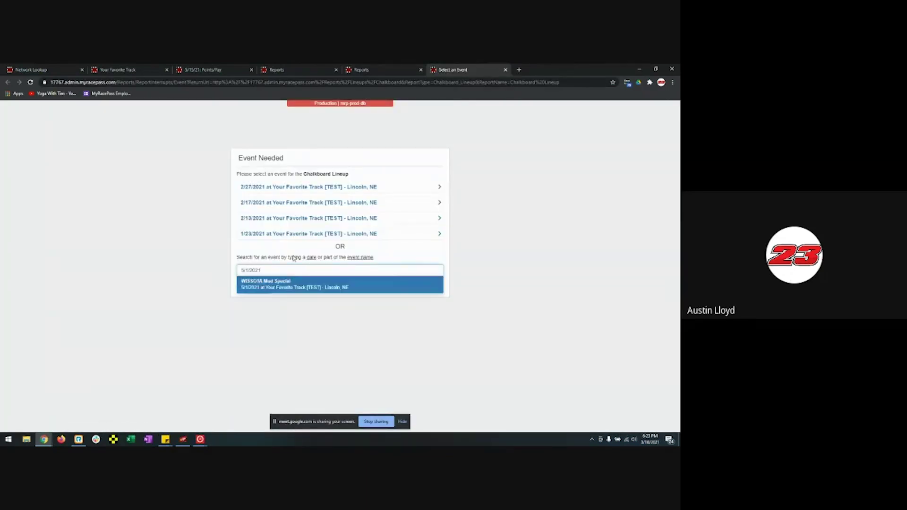
pyautogui.click(291, 287)
pyautogui.click(295, 272)
pyautogui.write('5/')
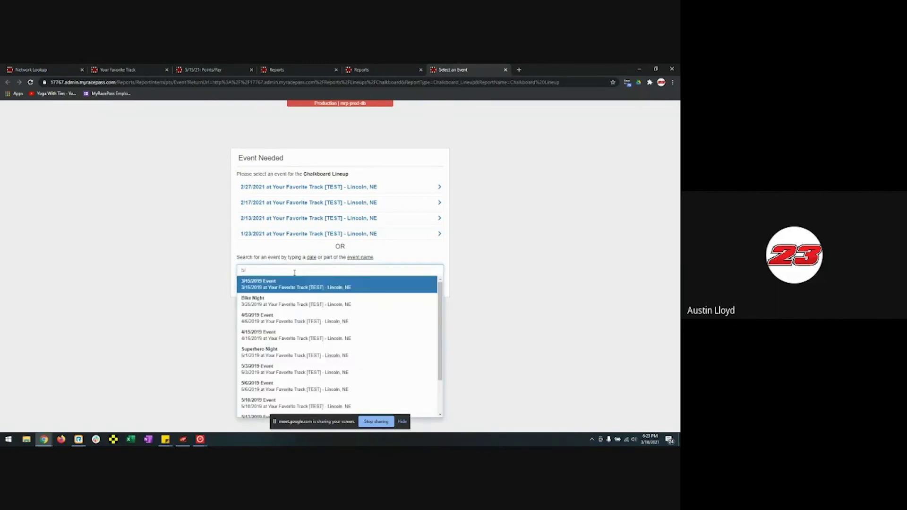
pyautogui.write('1')
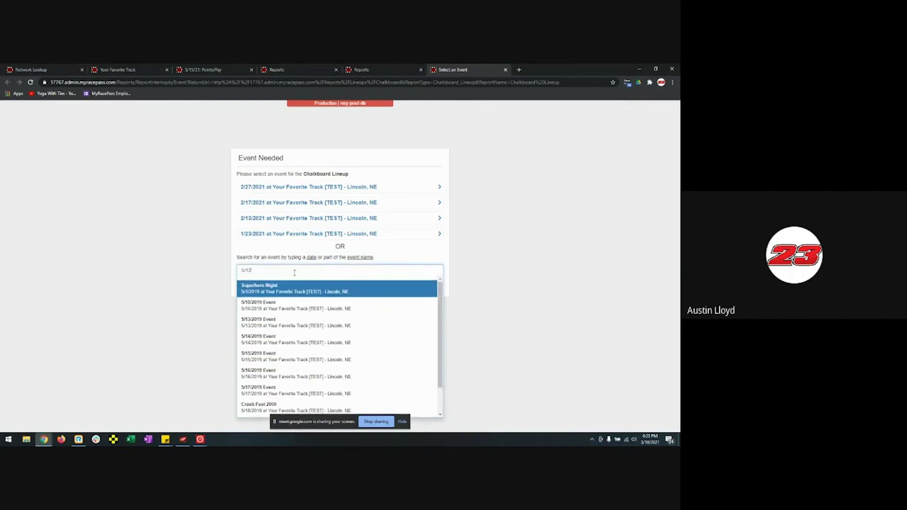
pyautogui.write('/21')
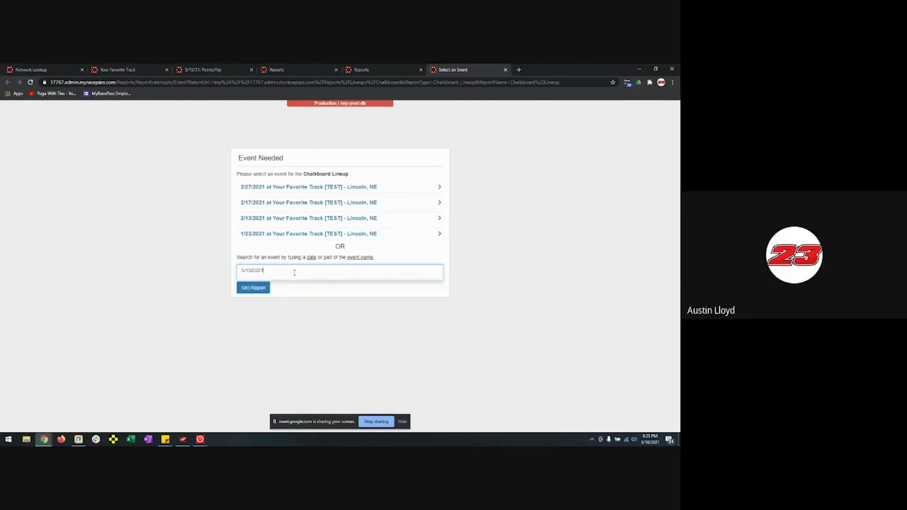
pyautogui.click(278, 288)
pyautogui.click(264, 288)
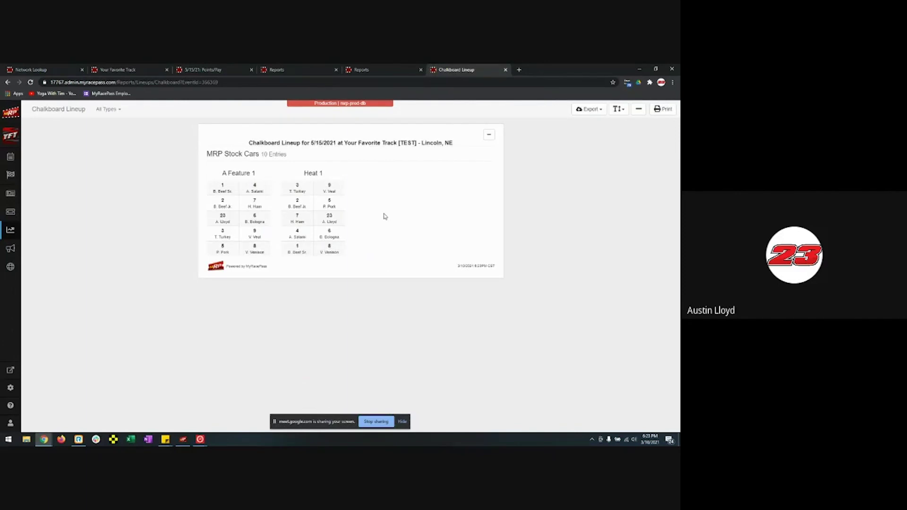
pyautogui.click(505, 70)
# - Browse the Lineup, Result and Point report lists, then close the duplicate Reports tab
pyautogui.scroll(-1, 292, 260)
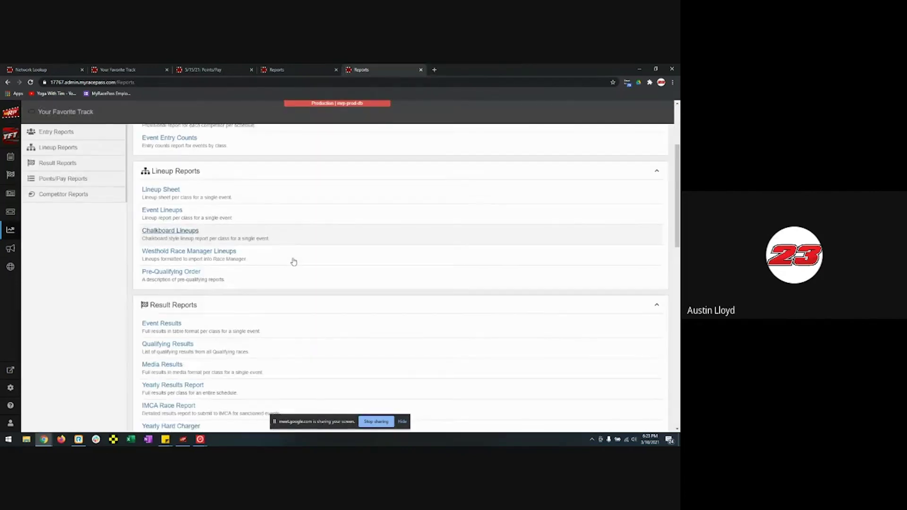
pyautogui.scroll(-3, 293, 262)
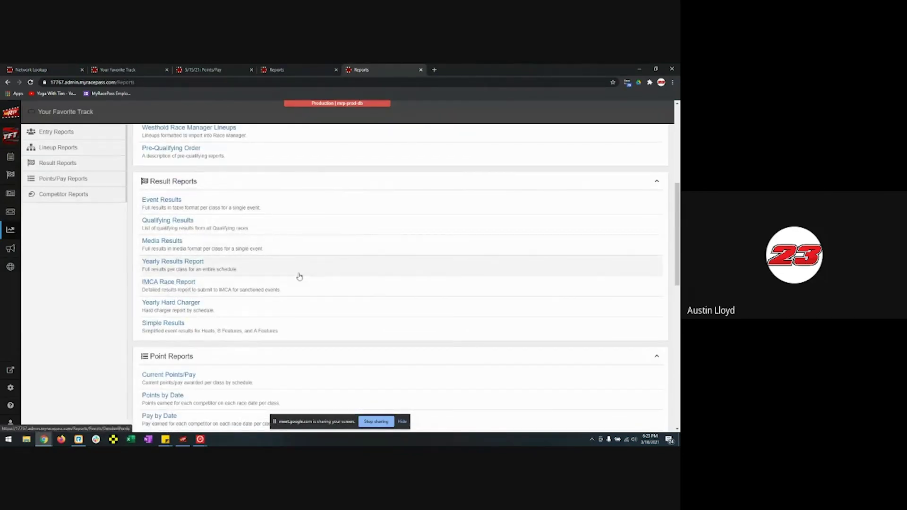
pyautogui.scroll(-5, 302, 276)
pyautogui.scroll(-1, 309, 274)
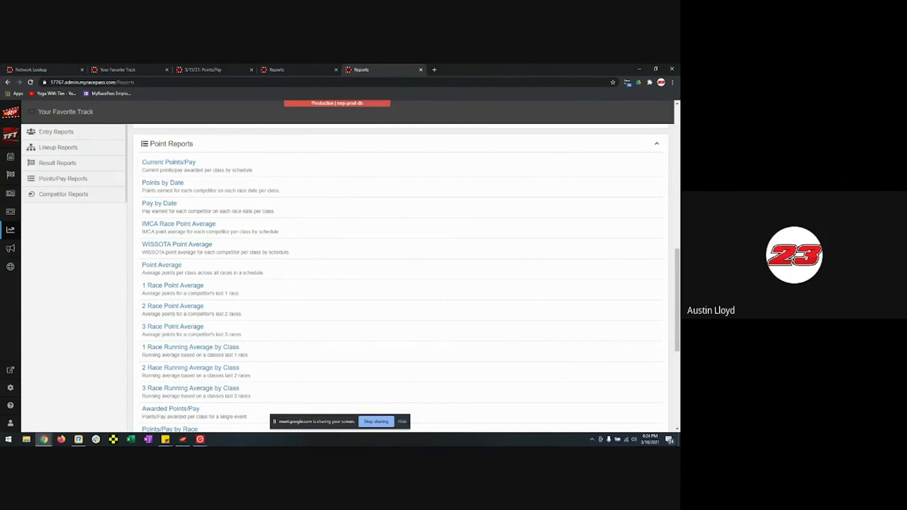
pyautogui.click(420, 70)
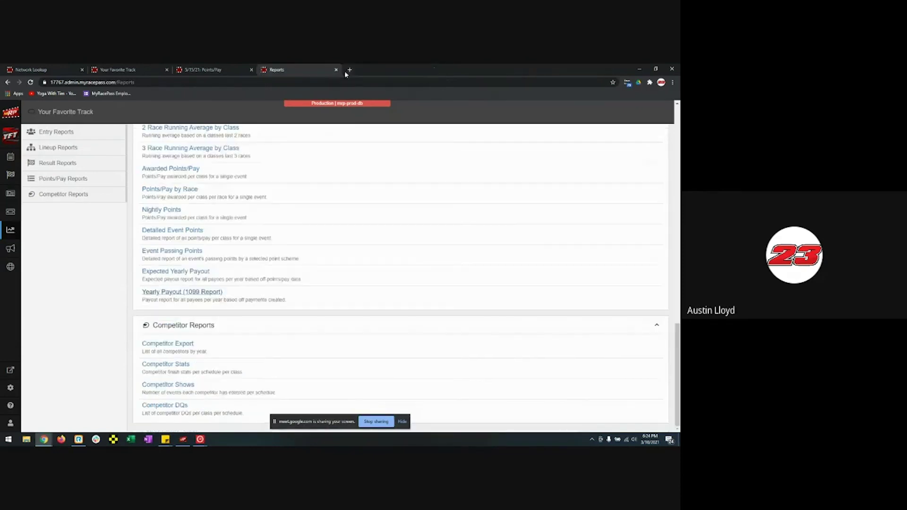
# - Close the remaining Reports tab and go to the event's Lineups page
pyautogui.click(336, 70)
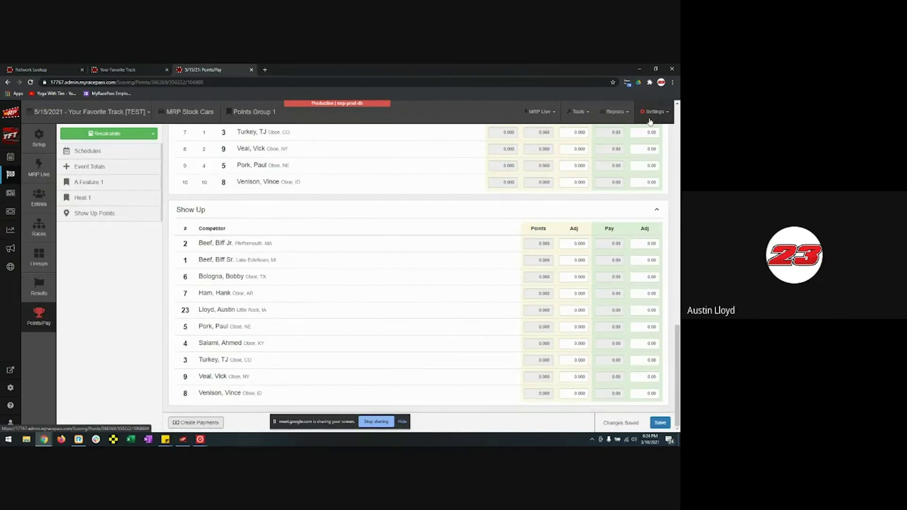
pyautogui.click(612, 114)
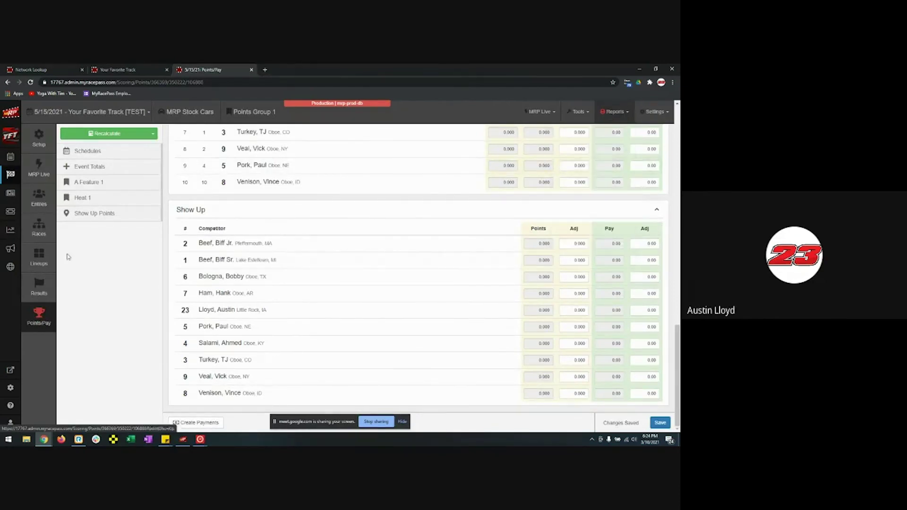
pyautogui.click(39, 260)
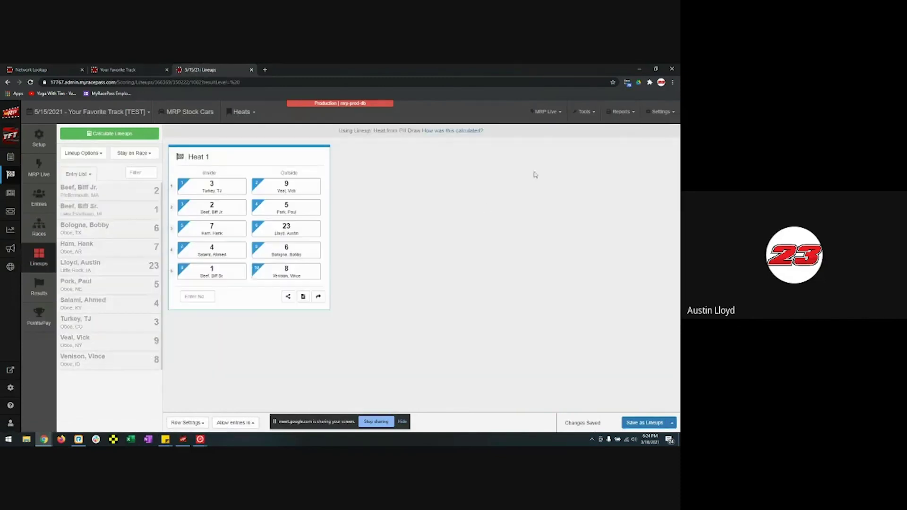
# - Open the Lineup Monitor in a new tab with screen size 4 and view it
pyautogui.click(586, 113)
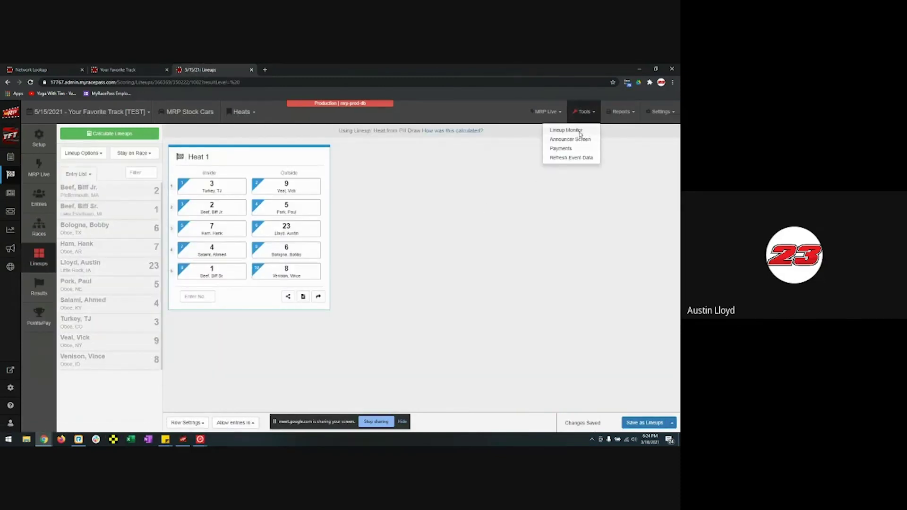
pyautogui.click(582, 132)
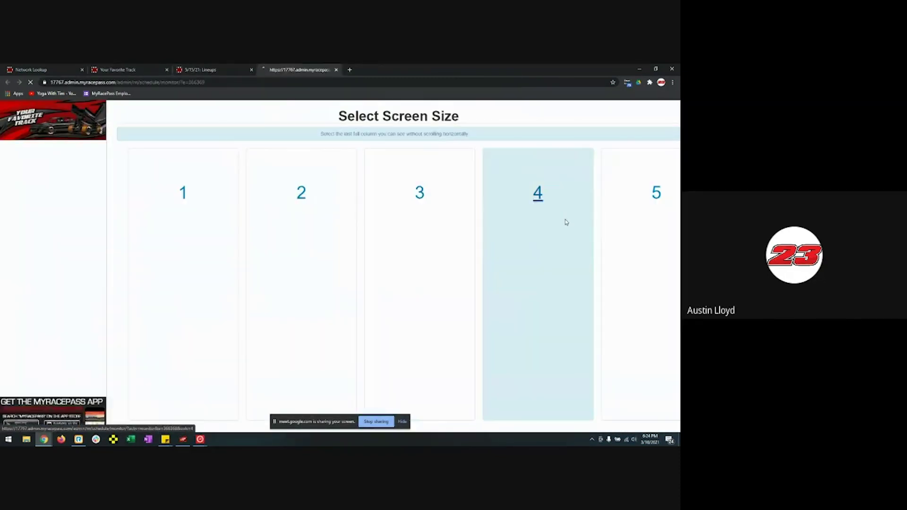
pyautogui.click(565, 222)
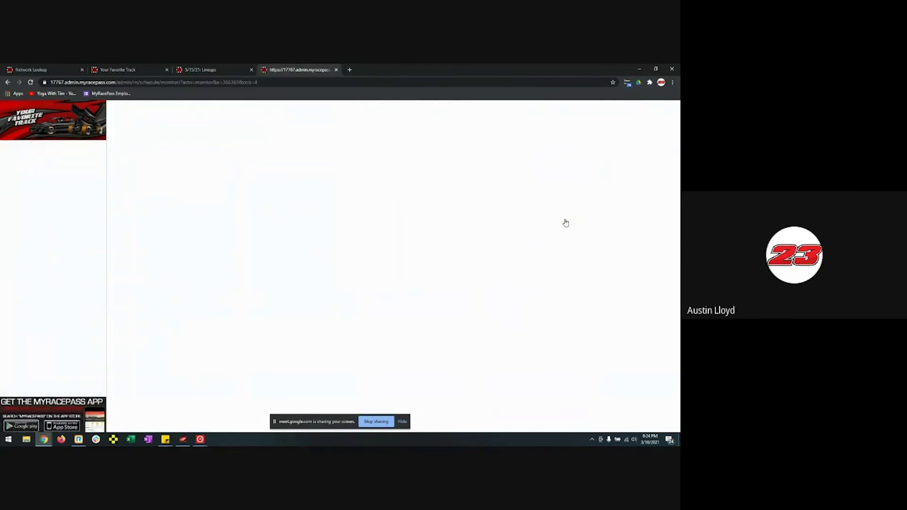
pyautogui.click(223, 67)
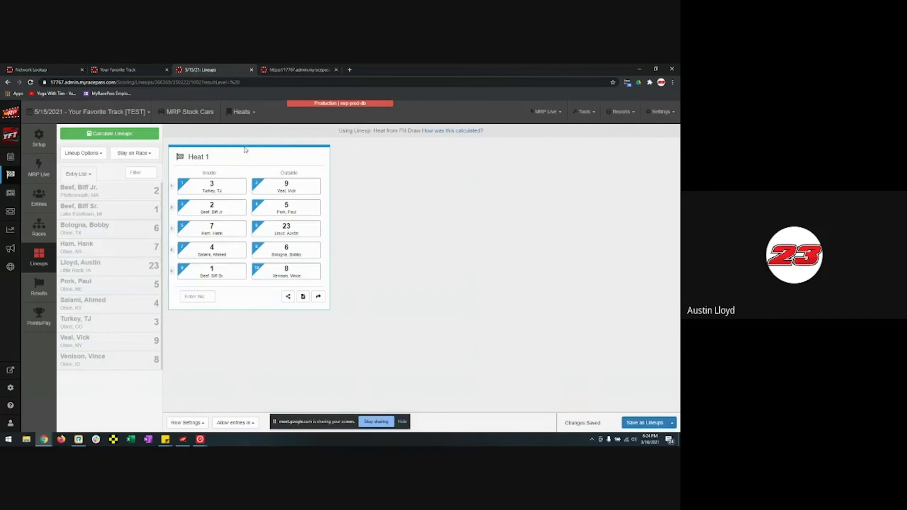
pyautogui.click(300, 70)
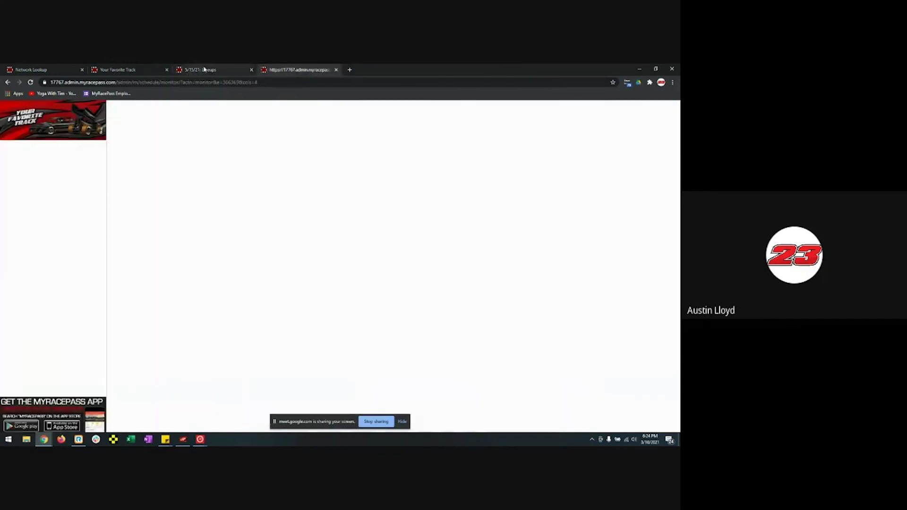
pyautogui.click(203, 70)
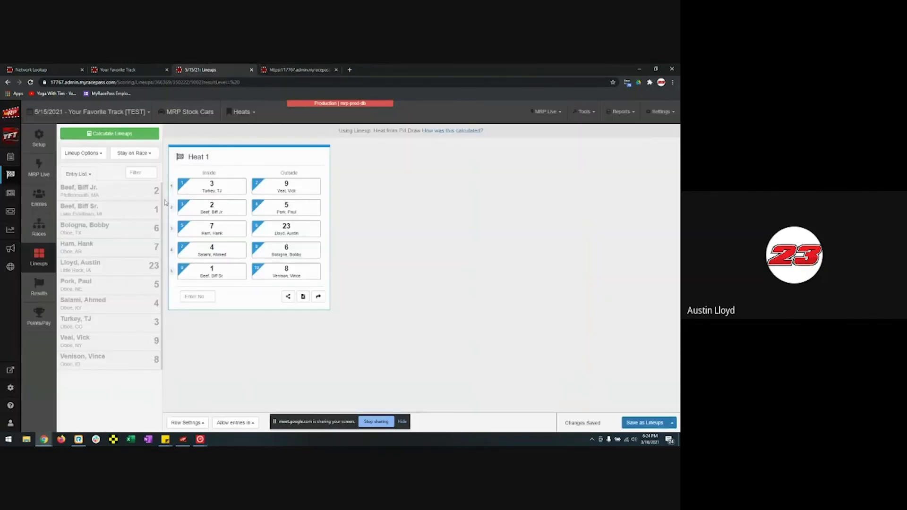
# - Save the A Feature 1 race results as In Progress
pyautogui.click(50, 283)
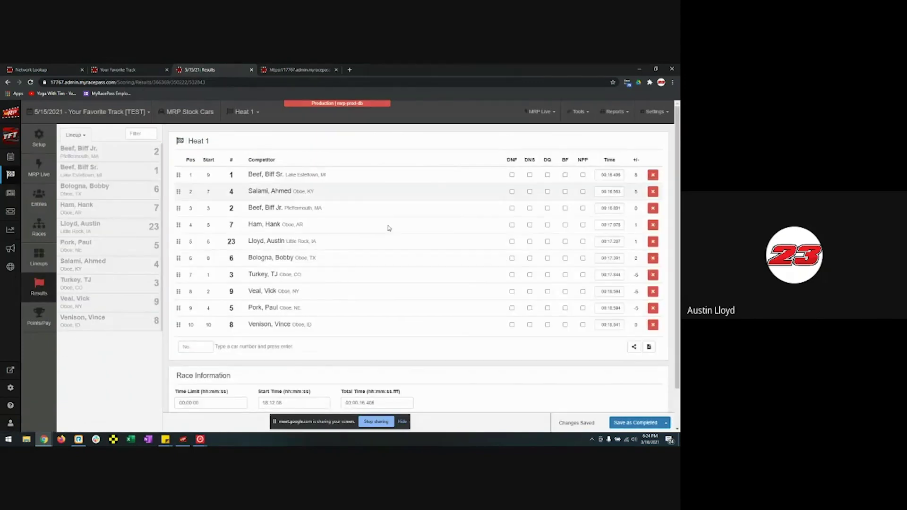
pyautogui.click(245, 111)
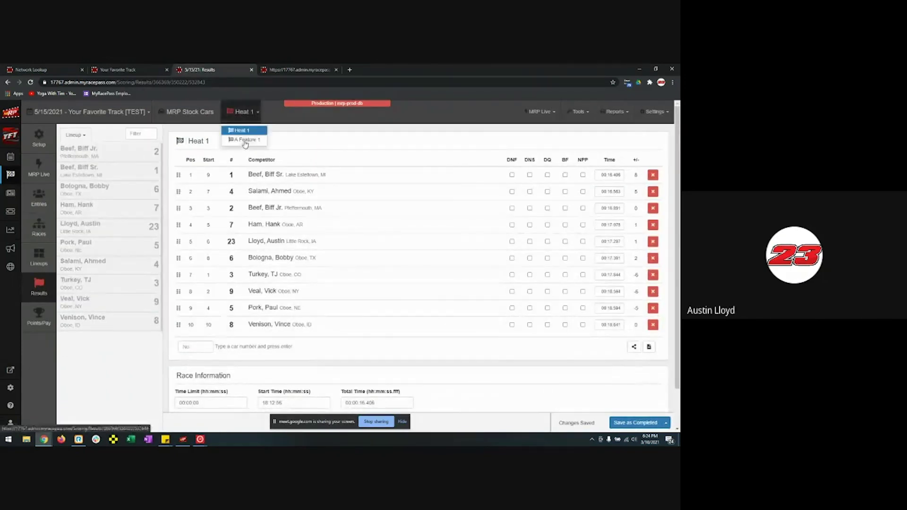
pyautogui.click(242, 138)
pyautogui.click(665, 423)
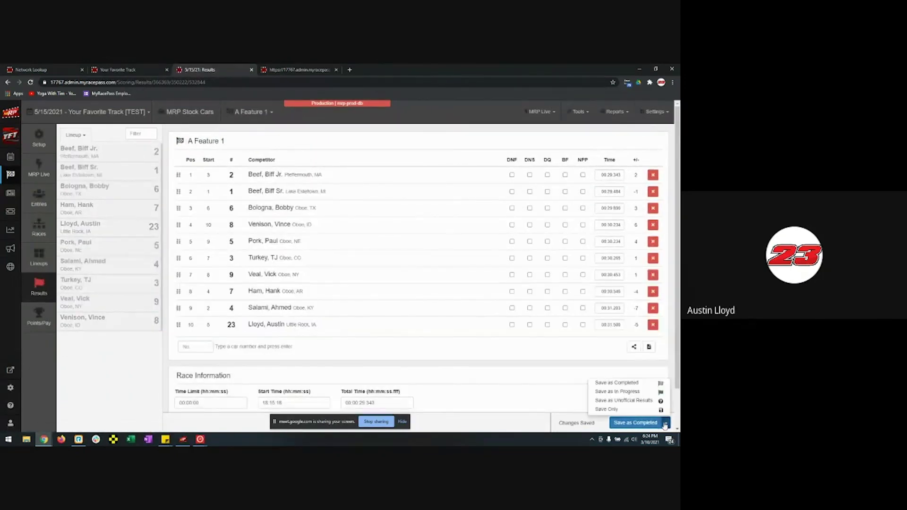
pyautogui.click(628, 392)
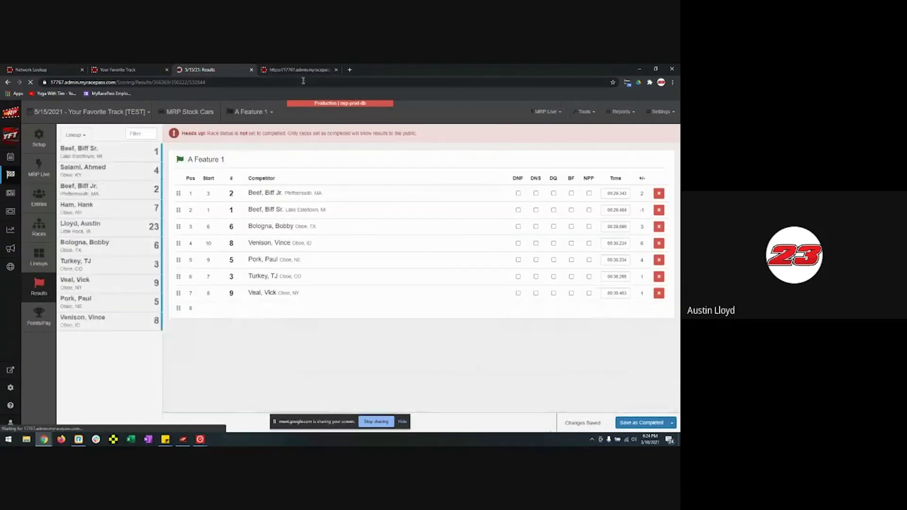
# - Check the lineup monitor tab, then return and re-inspect the result save status options
pyautogui.click(296, 70)
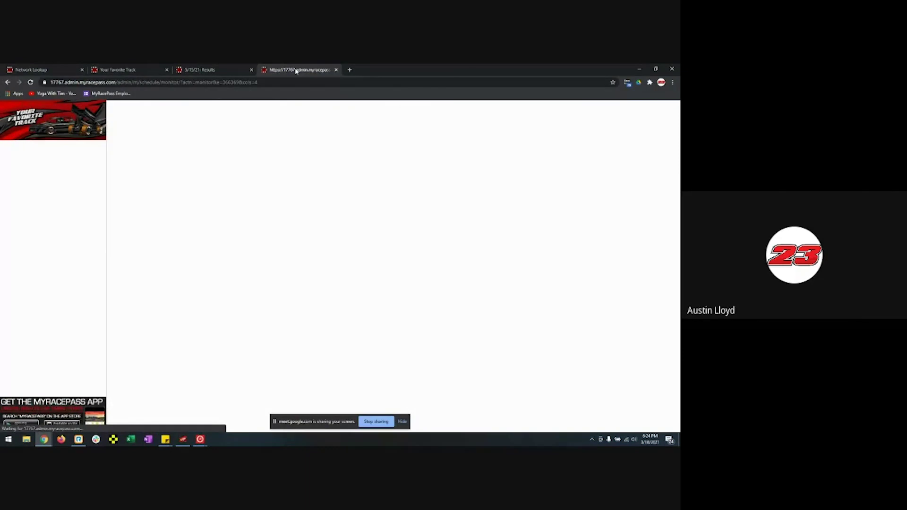
pyautogui.click(202, 70)
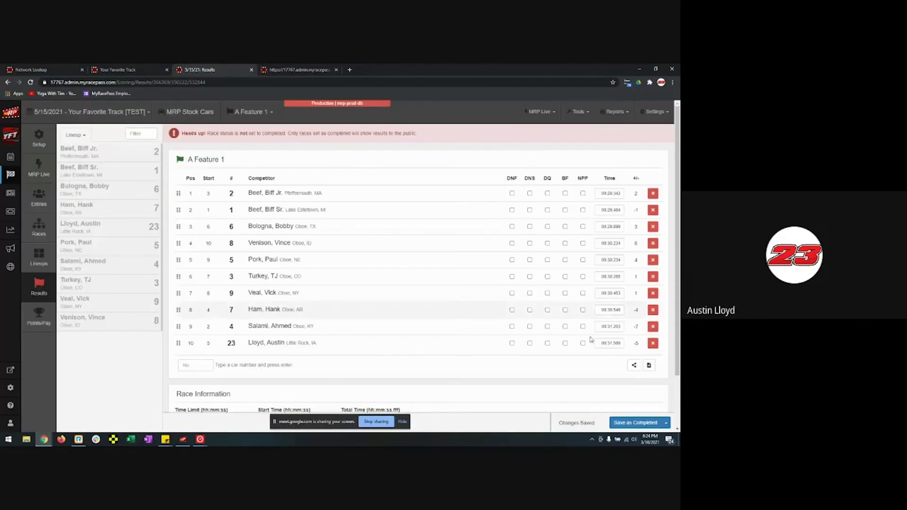
pyautogui.click(666, 423)
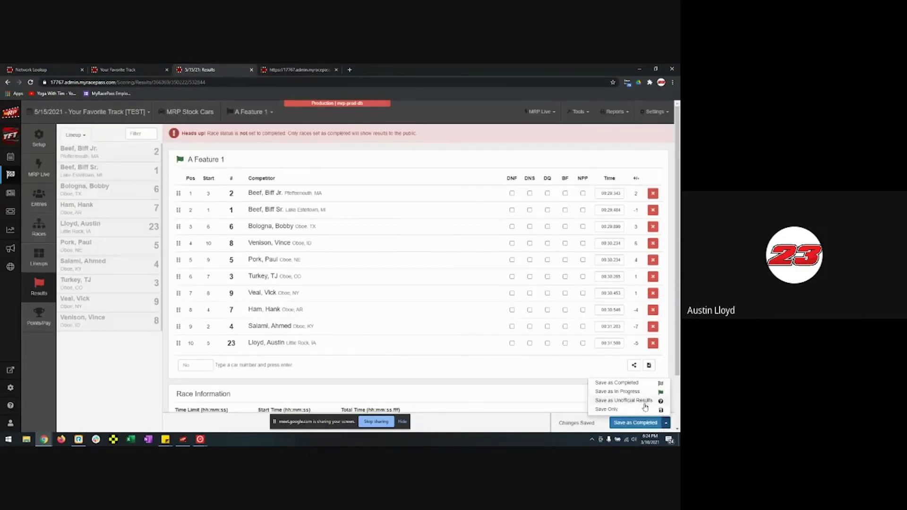
pyautogui.click(666, 423)
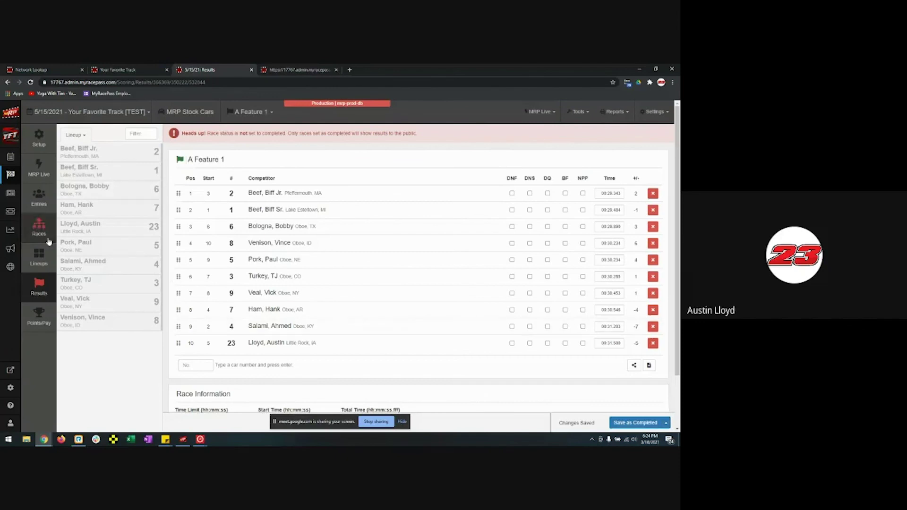
# - Visit Entries, MRP Live and Races, close the lineup monitor tab, and open Reports
pyautogui.click(39, 203)
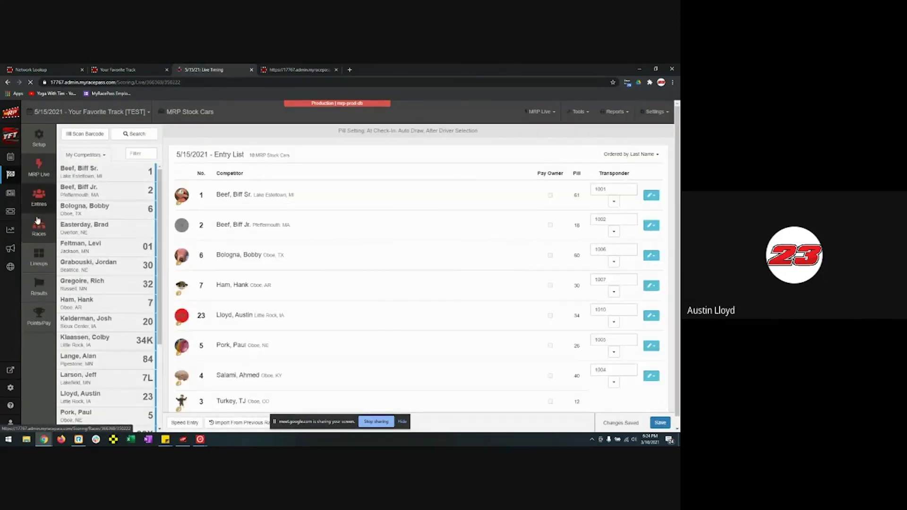
pyautogui.click(39, 168)
pyautogui.click(37, 220)
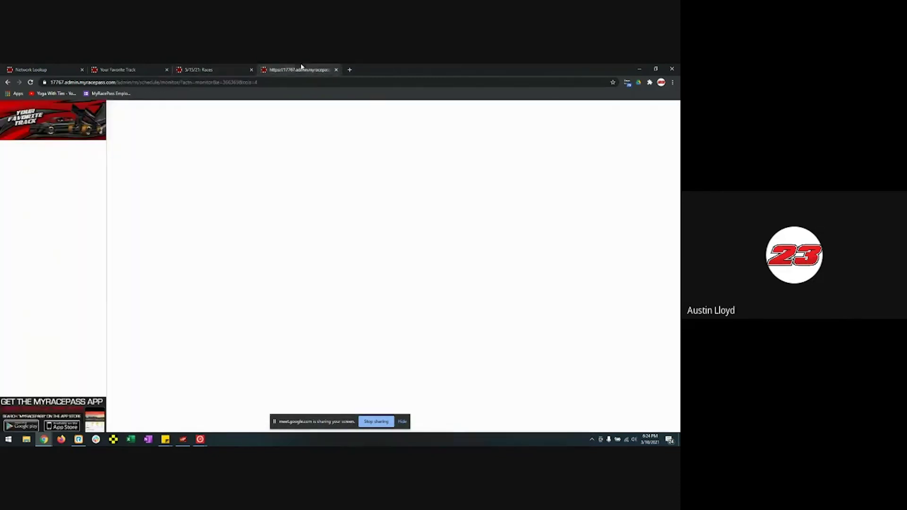
pyautogui.click(299, 69)
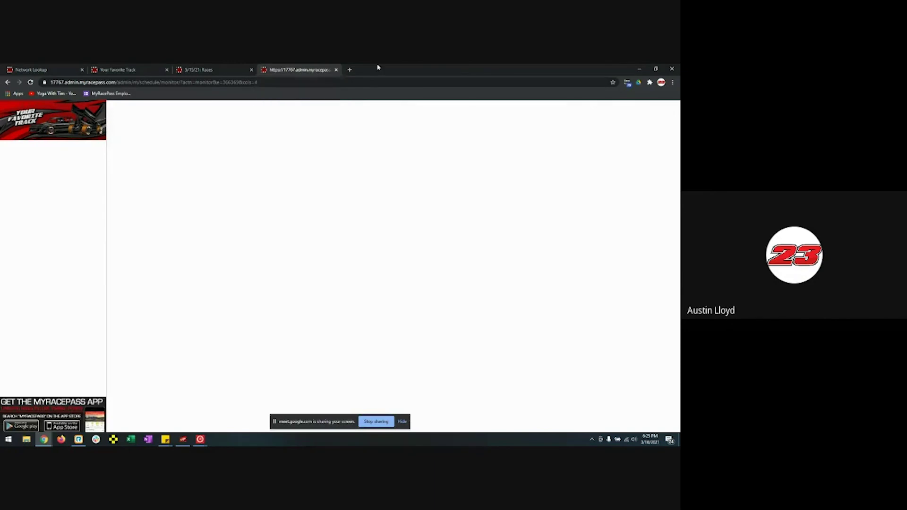
pyautogui.click(336, 70)
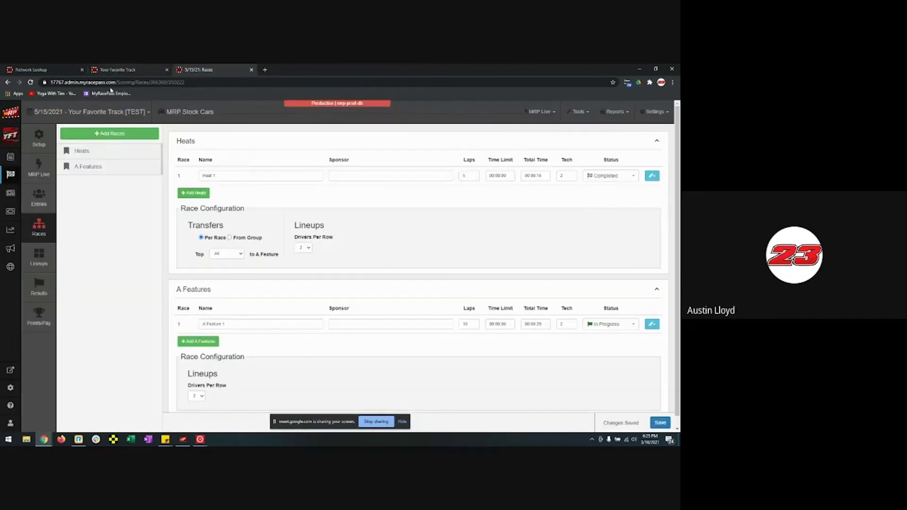
pyautogui.click(9, 230)
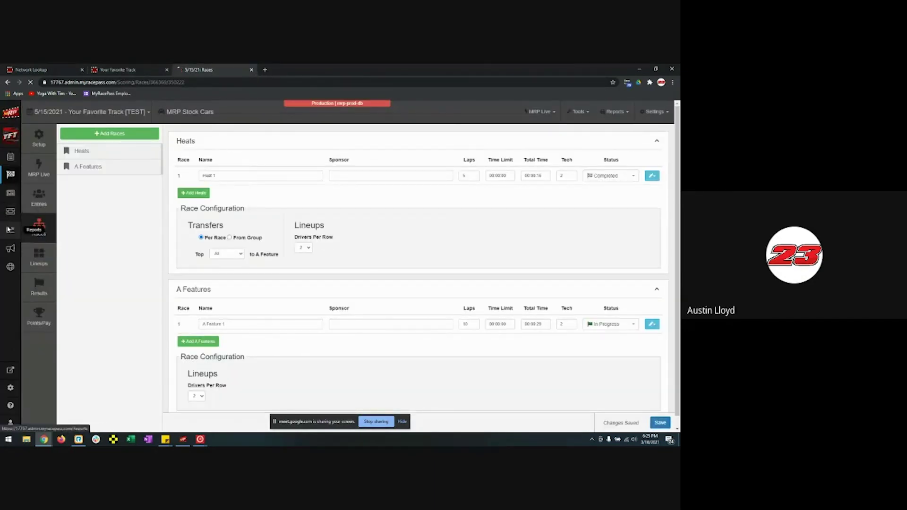
# - Scroll the Reports page, then open the 2023 season overview with five upcoming events
pyautogui.scroll(-15, 407, 283)
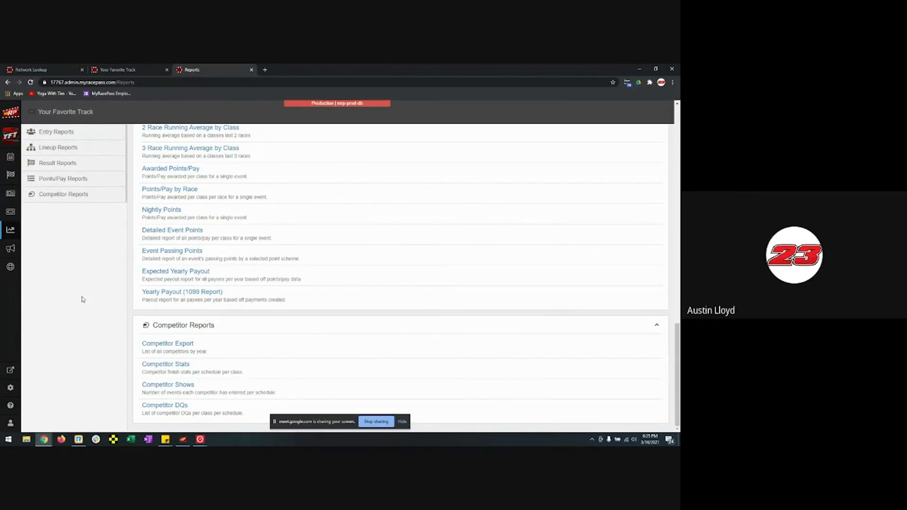
pyautogui.click(10, 178)
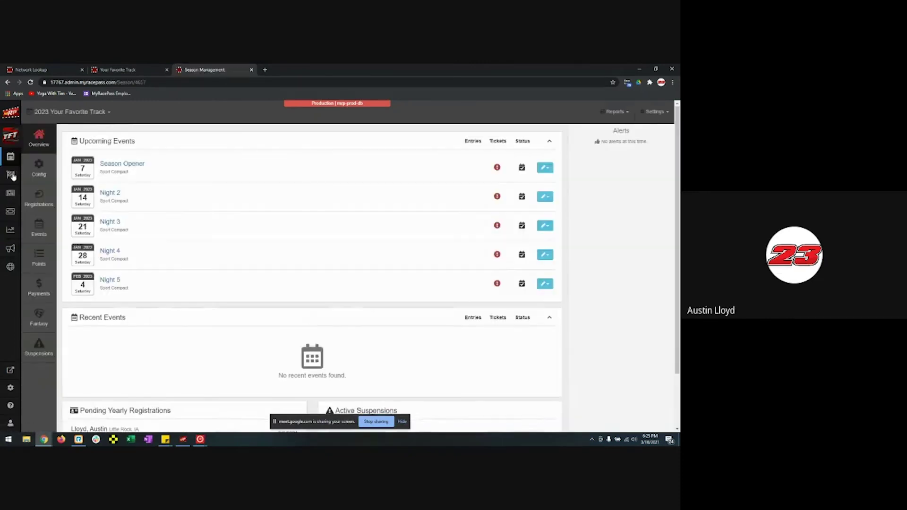
# - Switch to the 2021 Winter Season and open its schedule settings showing the WISSOTA Modifieds championship
pyautogui.click(53, 255)
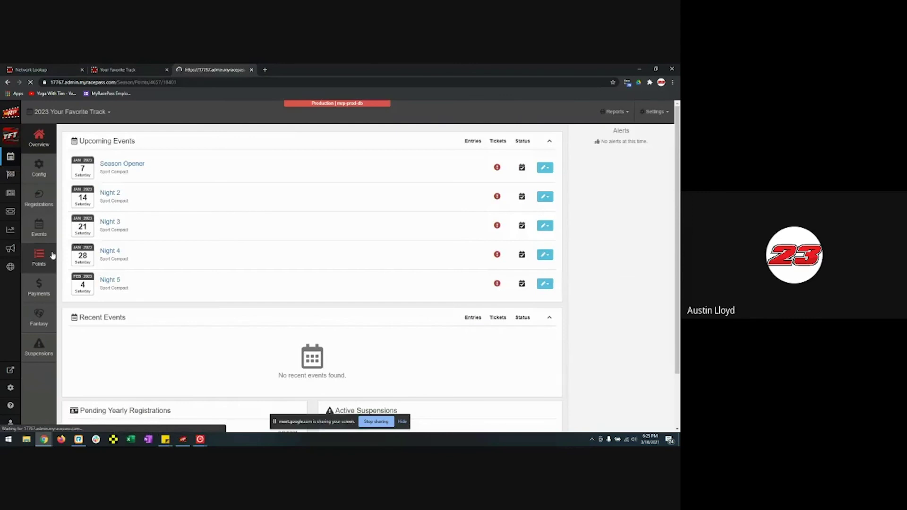
pyautogui.click(173, 112)
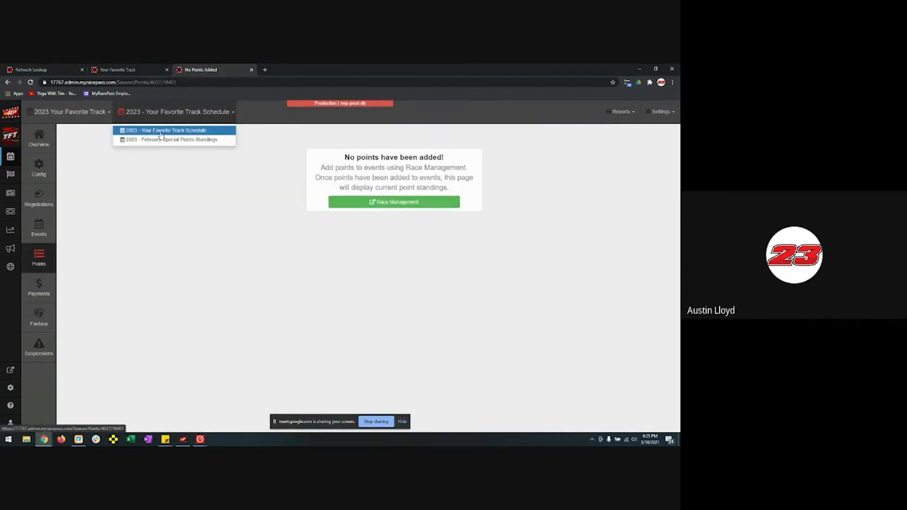
pyautogui.click(70, 112)
pyautogui.click(87, 149)
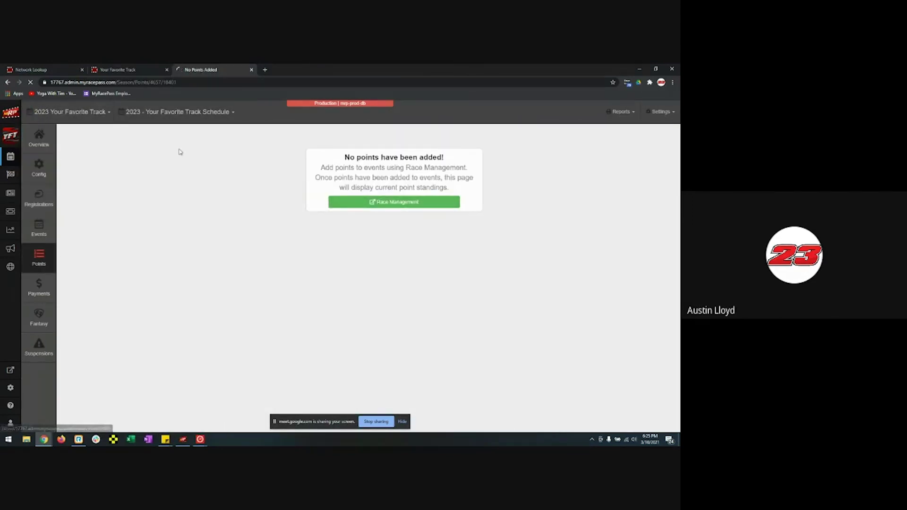
pyautogui.click(80, 117)
pyautogui.click(66, 144)
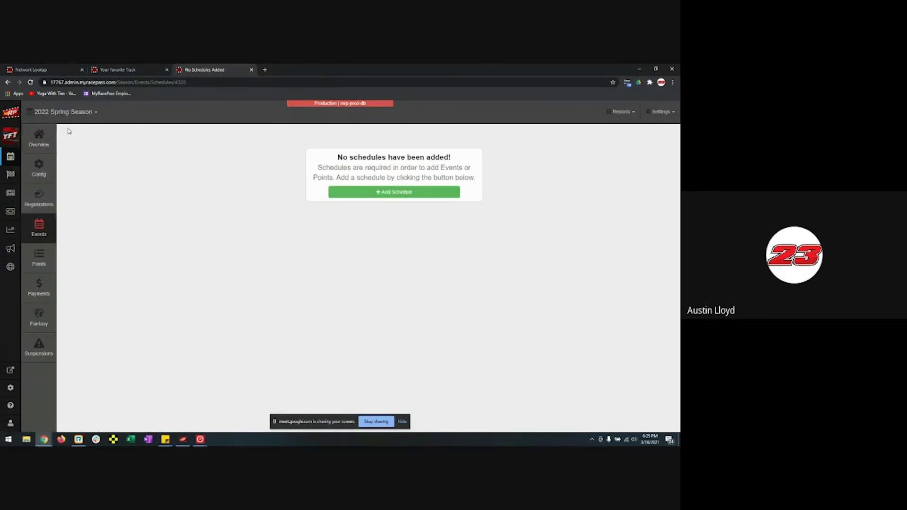
pyautogui.click(66, 112)
pyautogui.click(63, 148)
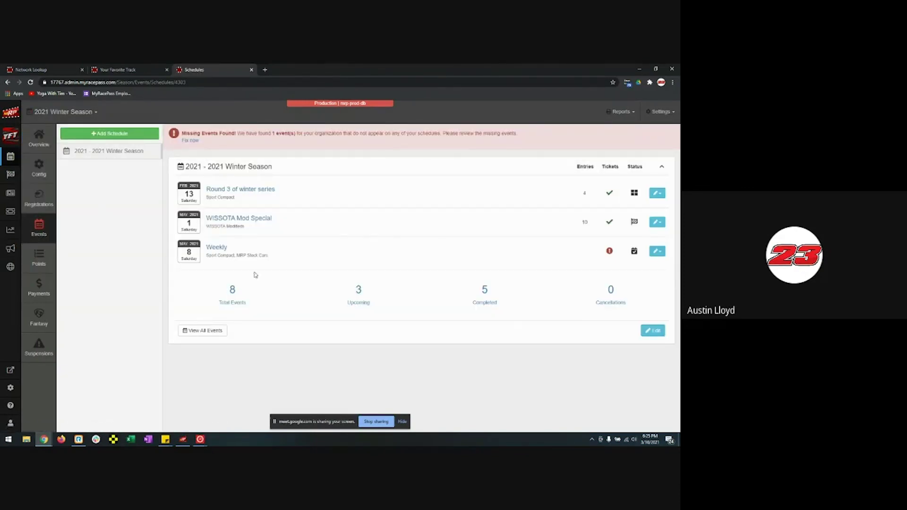
pyautogui.click(652, 332)
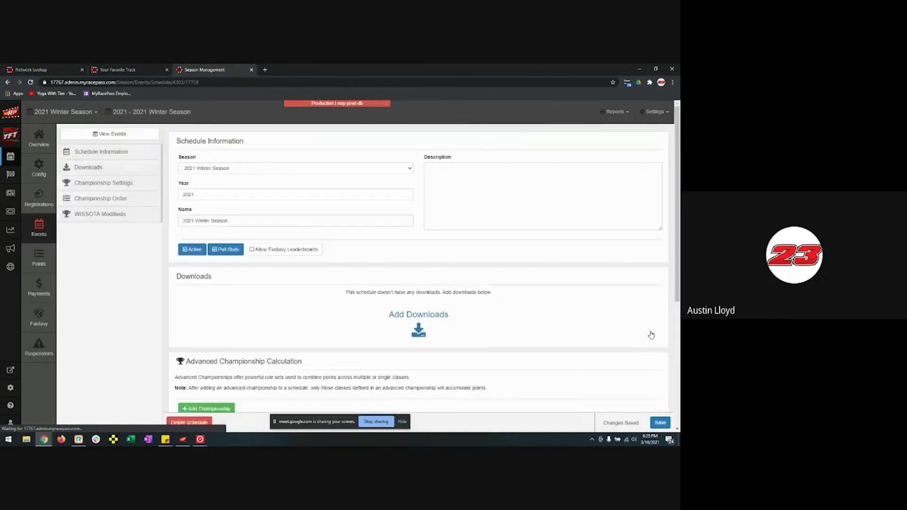
pyautogui.scroll(-6, 339, 316)
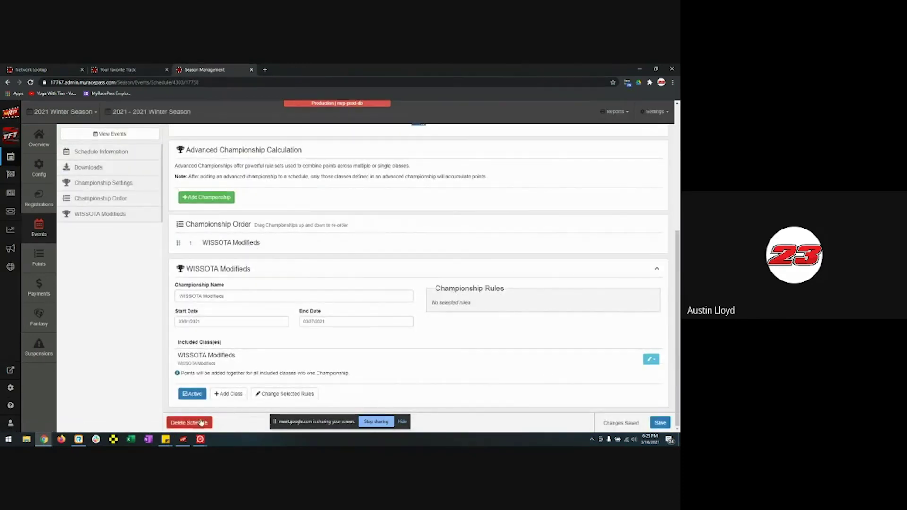
# - Start a single-class championship for MRP Stock Cars, glancing at the rule set list
pyautogui.click(208, 198)
pyautogui.click(280, 161)
pyautogui.click(428, 280)
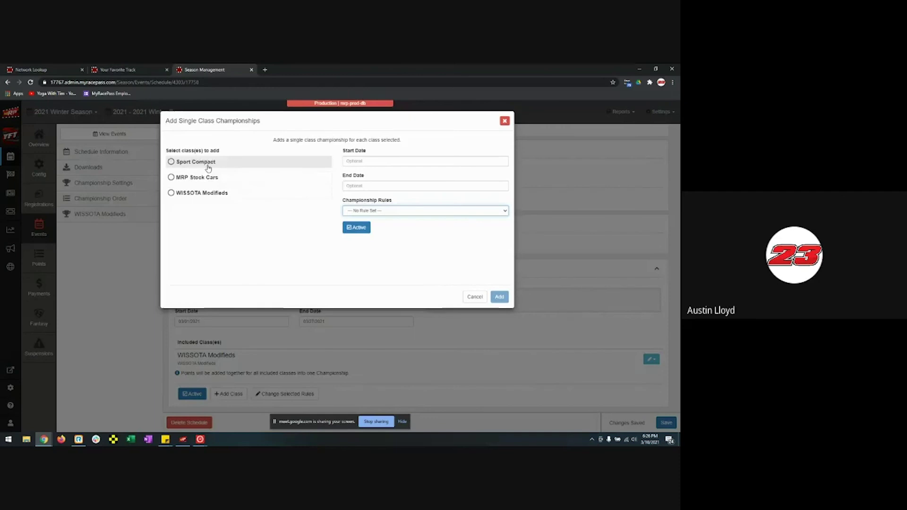
pyautogui.click(209, 178)
pyautogui.click(360, 162)
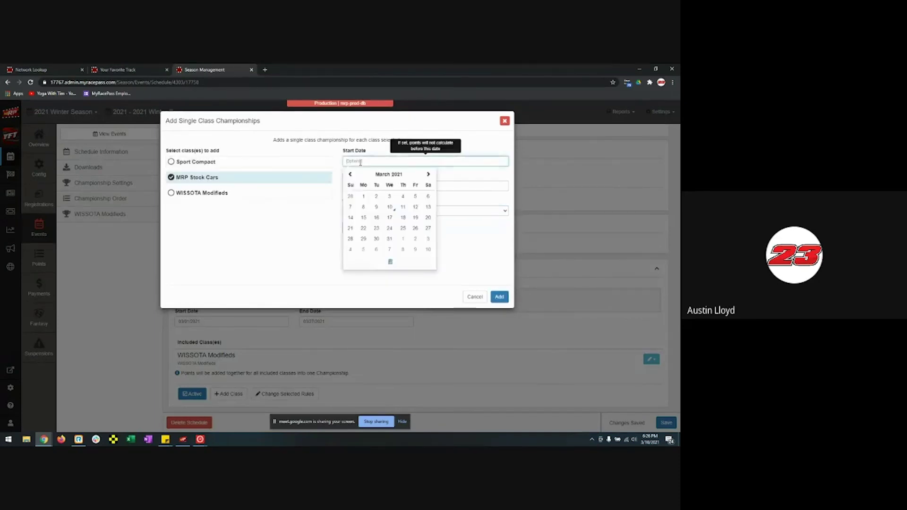
pyautogui.click(371, 153)
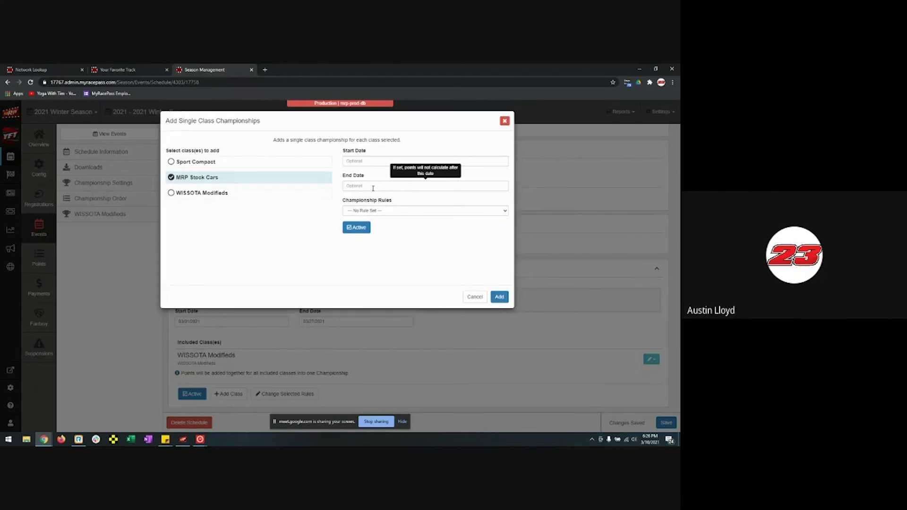
pyautogui.click(355, 162)
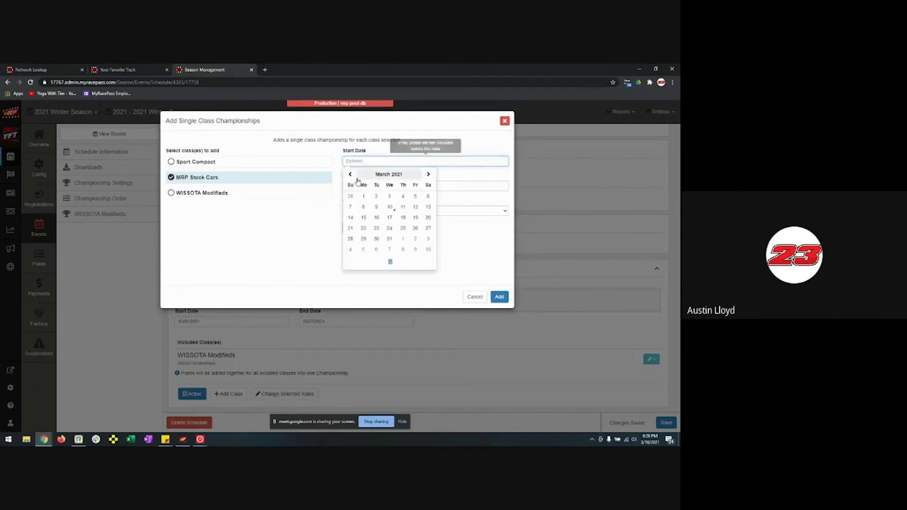
pyautogui.click(383, 150)
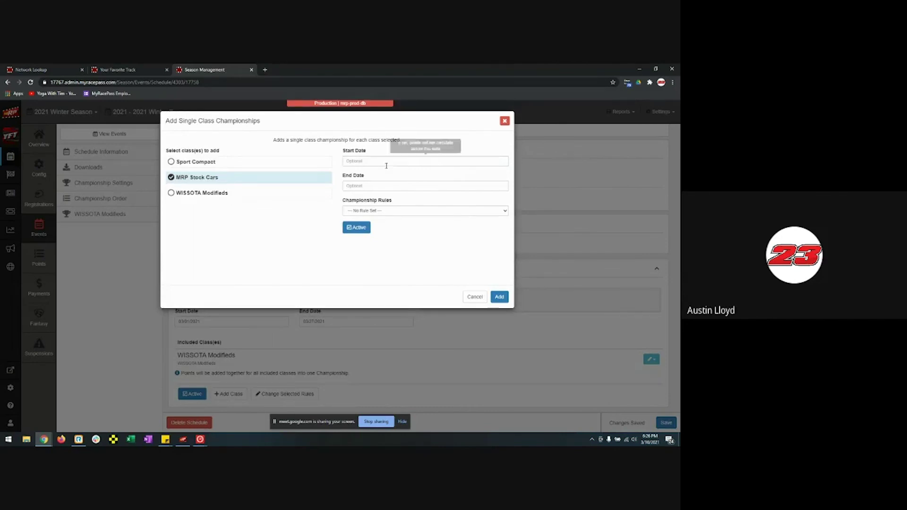
pyautogui.click(393, 211)
pyautogui.click(393, 249)
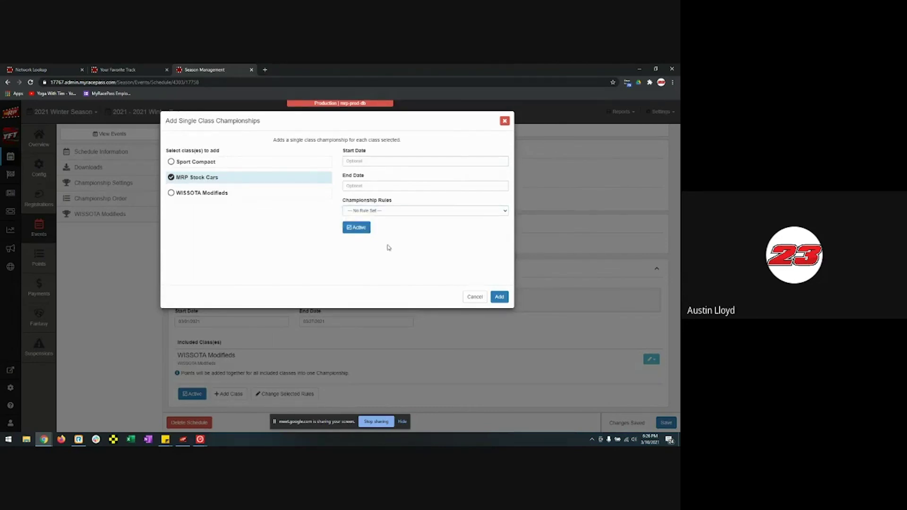
# - Set the championship dates 05/01/2021 to 05/15/2021 and add it to the schedule
pyautogui.click(373, 162)
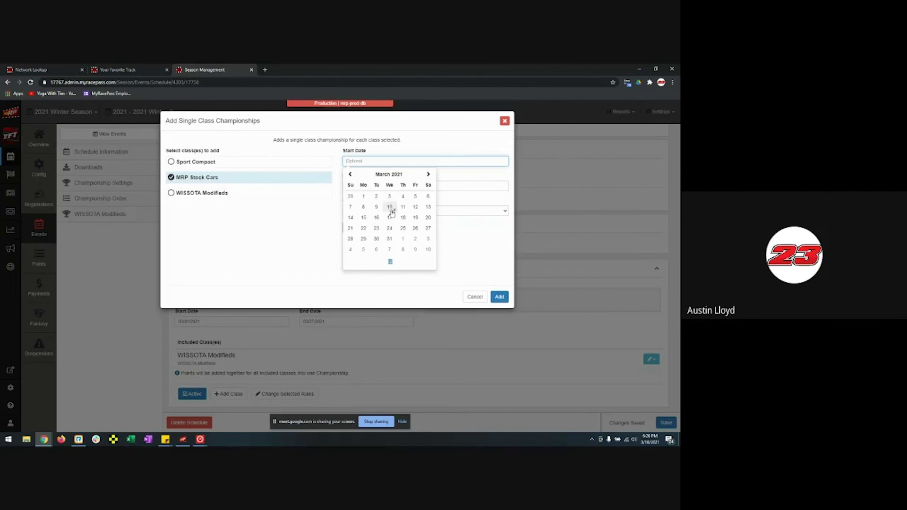
pyautogui.click(427, 174)
pyautogui.click(427, 175)
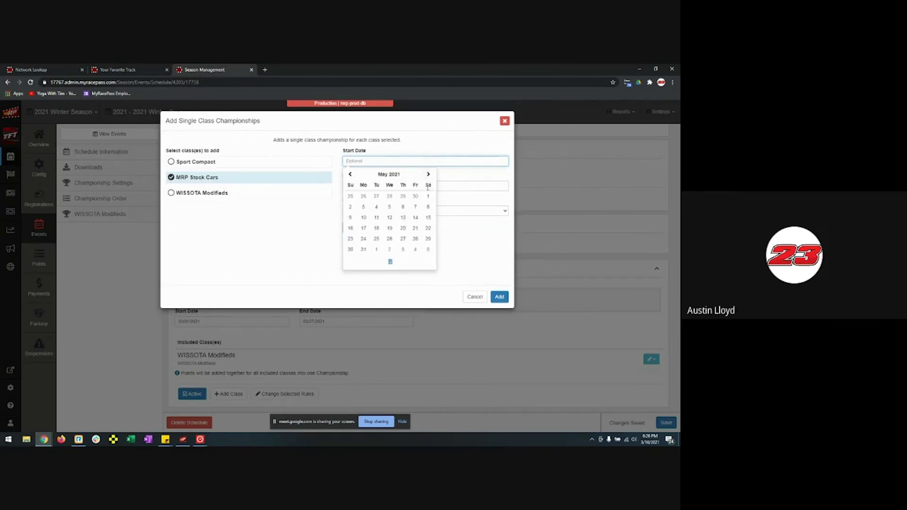
pyautogui.click(427, 196)
pyautogui.click(393, 187)
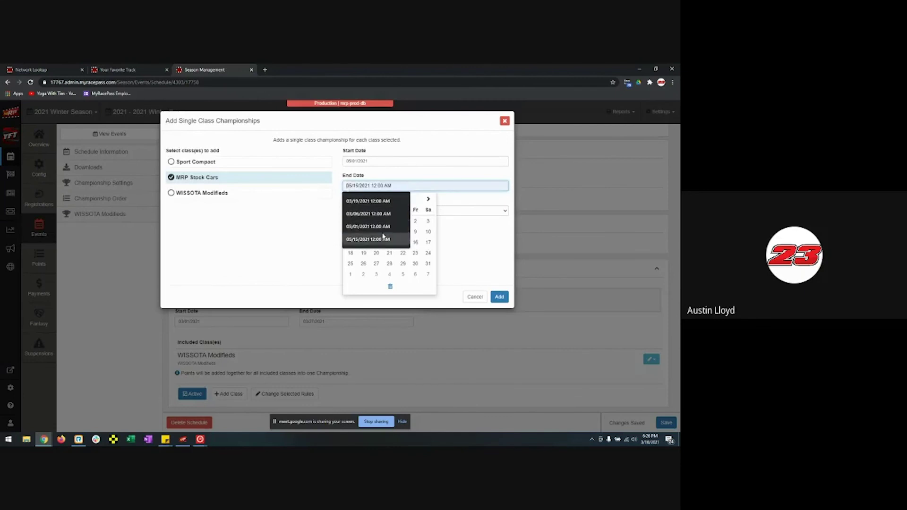
pyautogui.click(384, 239)
pyautogui.click(498, 297)
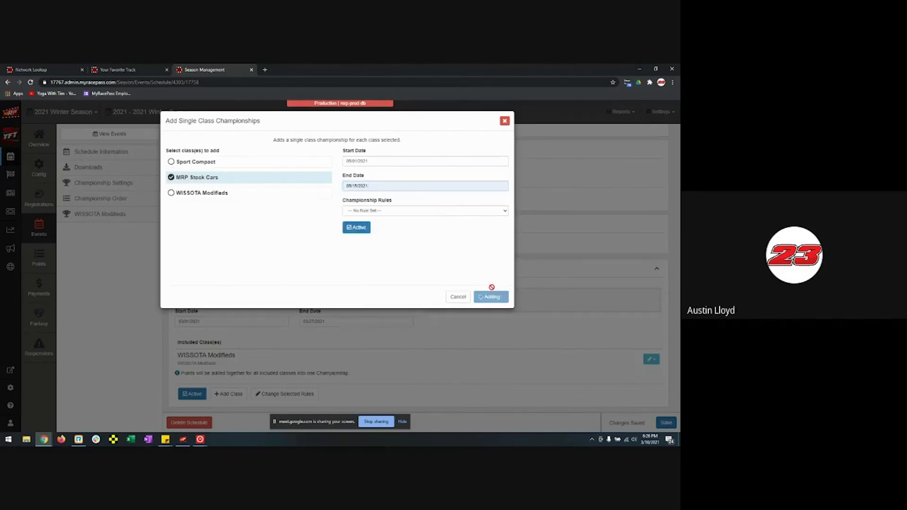
pyautogui.scroll(-5, 381, 300)
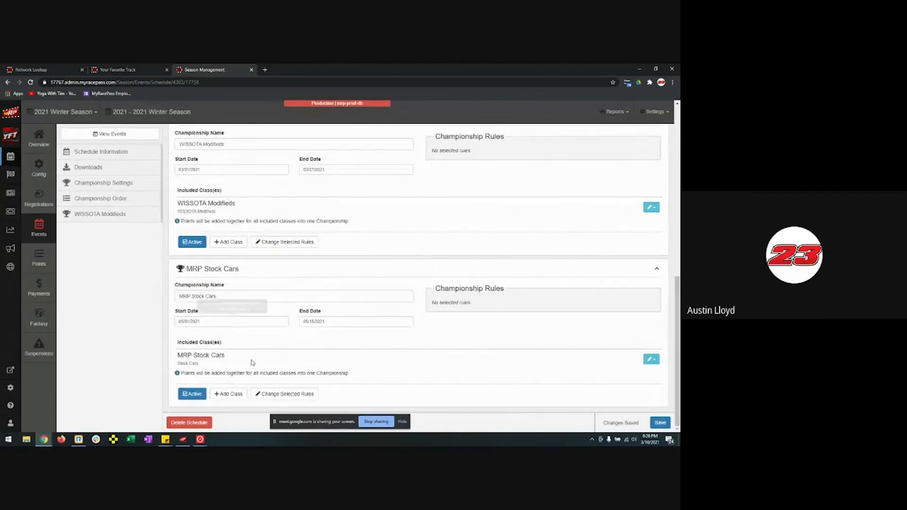
pyautogui.click(282, 394)
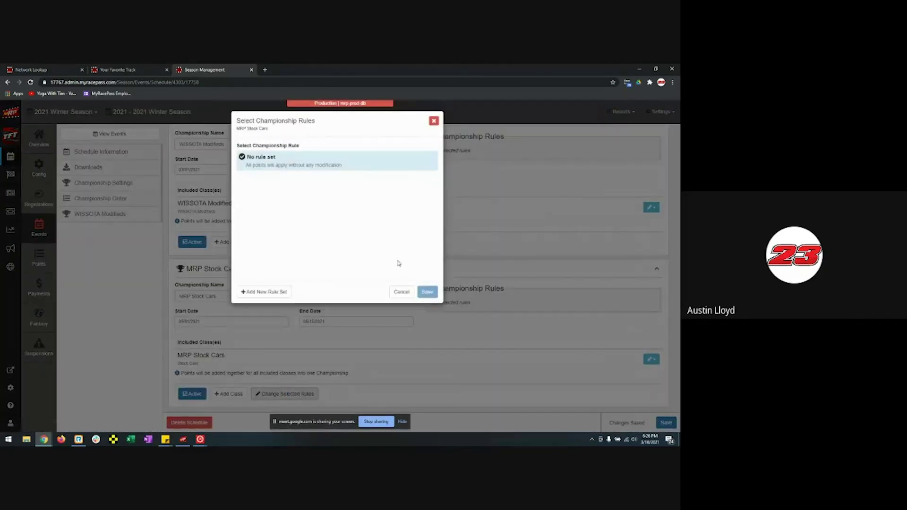
pyautogui.click(268, 292)
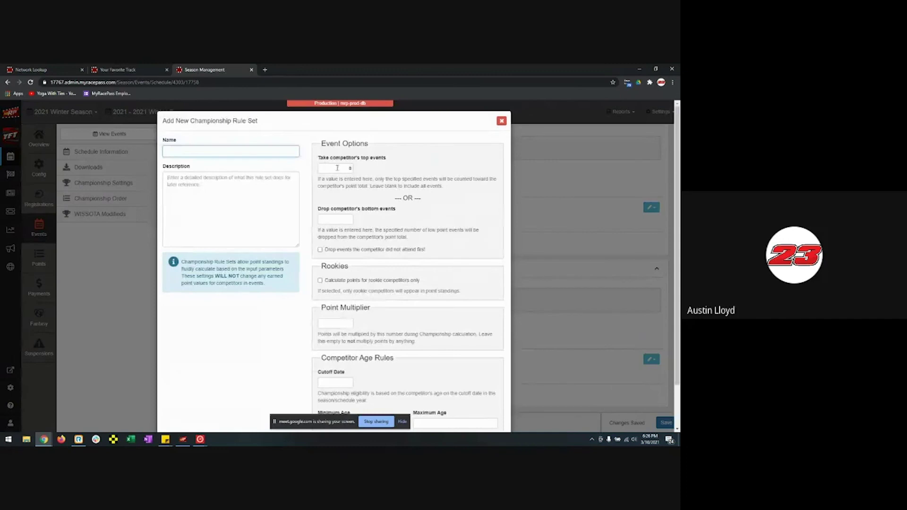
pyautogui.click(337, 168)
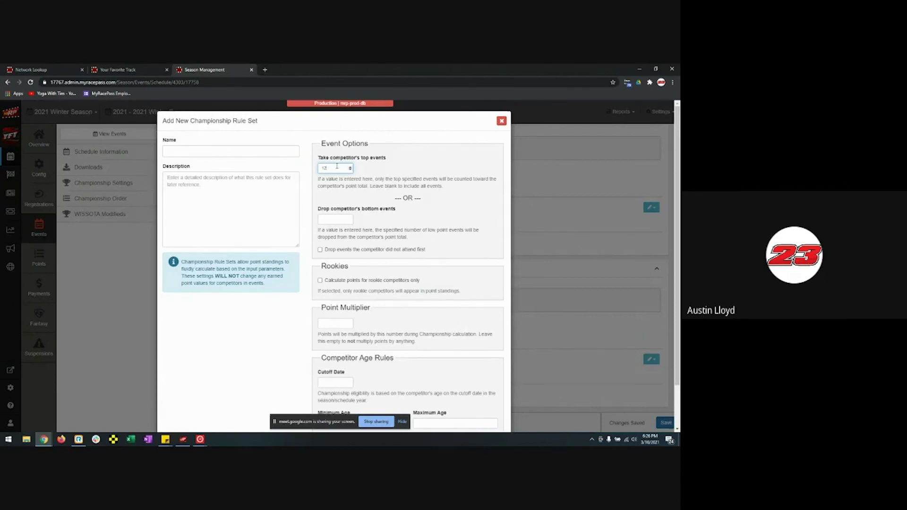
pyautogui.press('BackSpace')
pyautogui.click(335, 219)
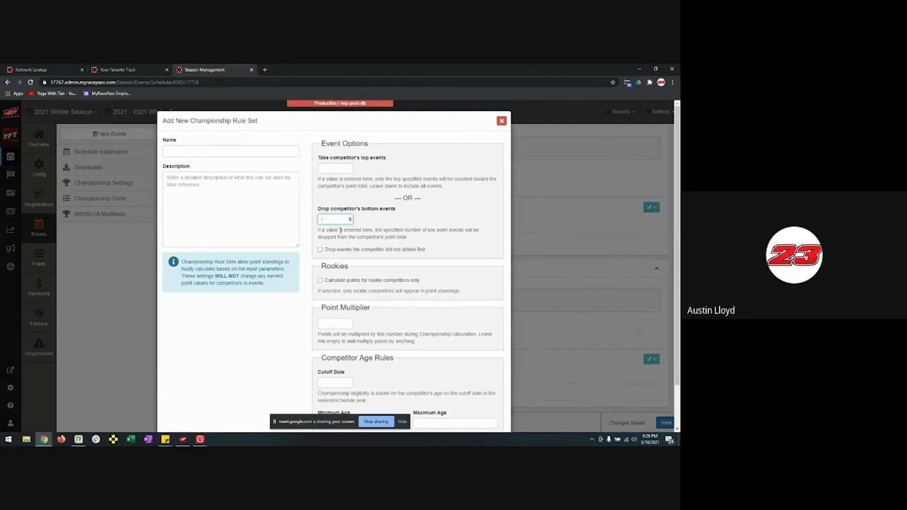
pyautogui.click(346, 282)
pyautogui.scroll(-2, 415, 294)
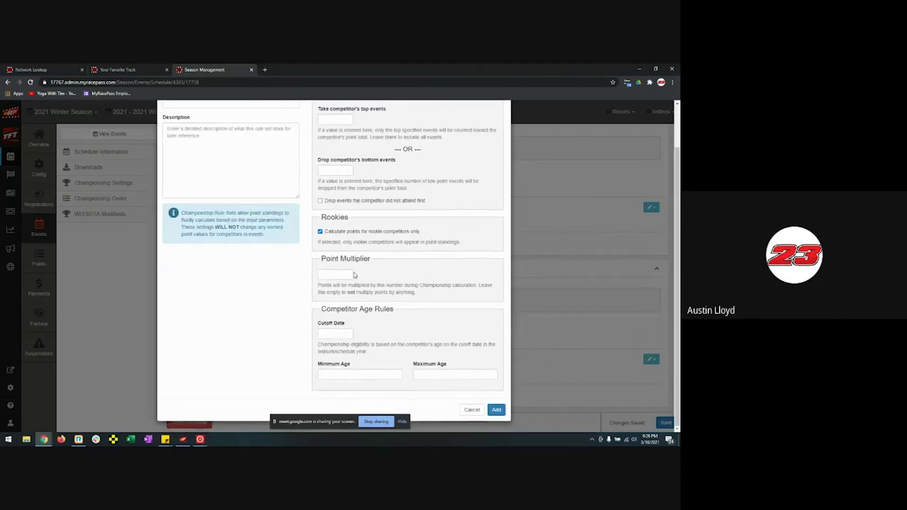
pyautogui.click(348, 232)
pyautogui.click(362, 374)
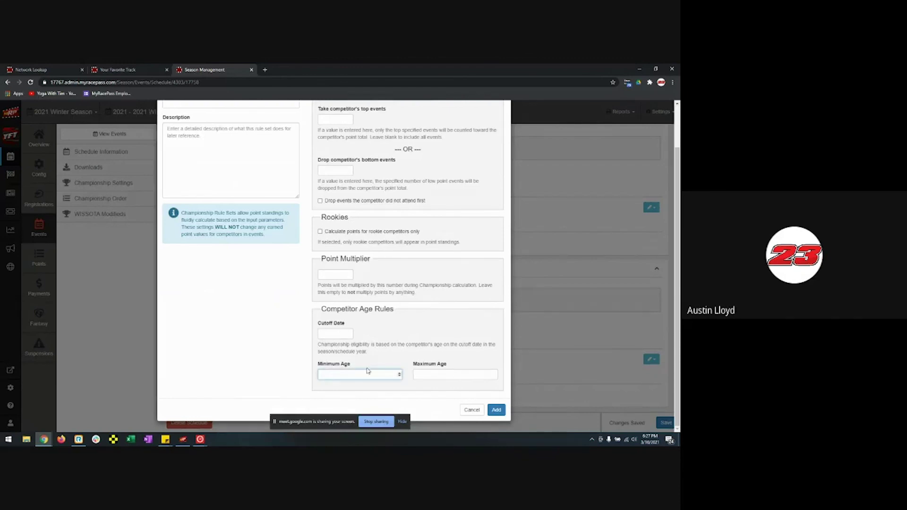
pyautogui.scroll(1, 364, 372)
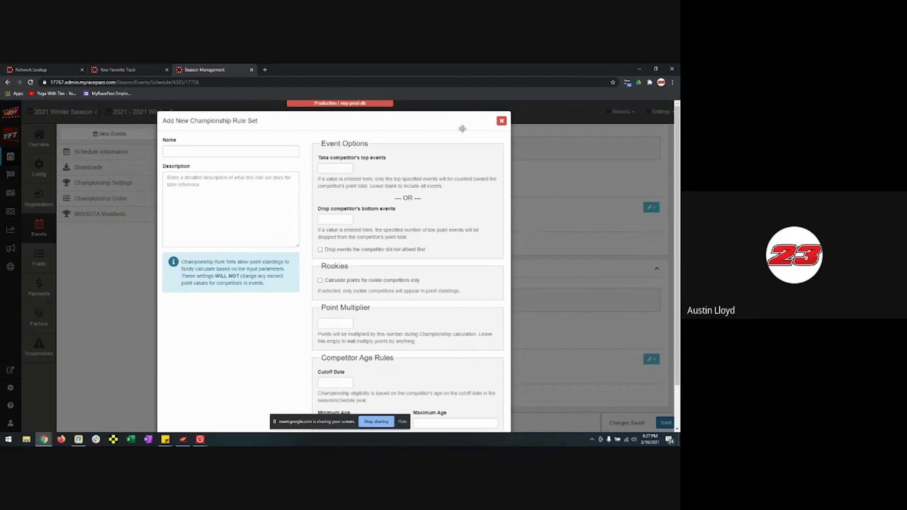
pyautogui.click(501, 121)
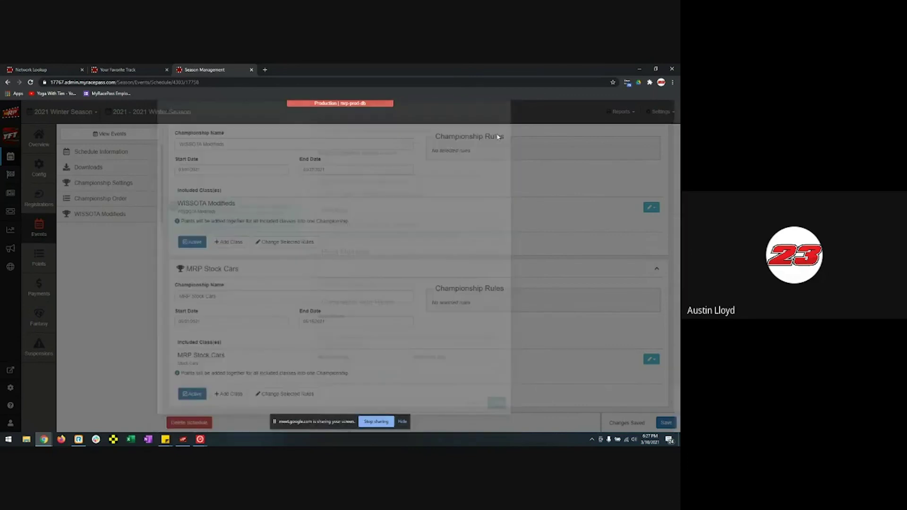